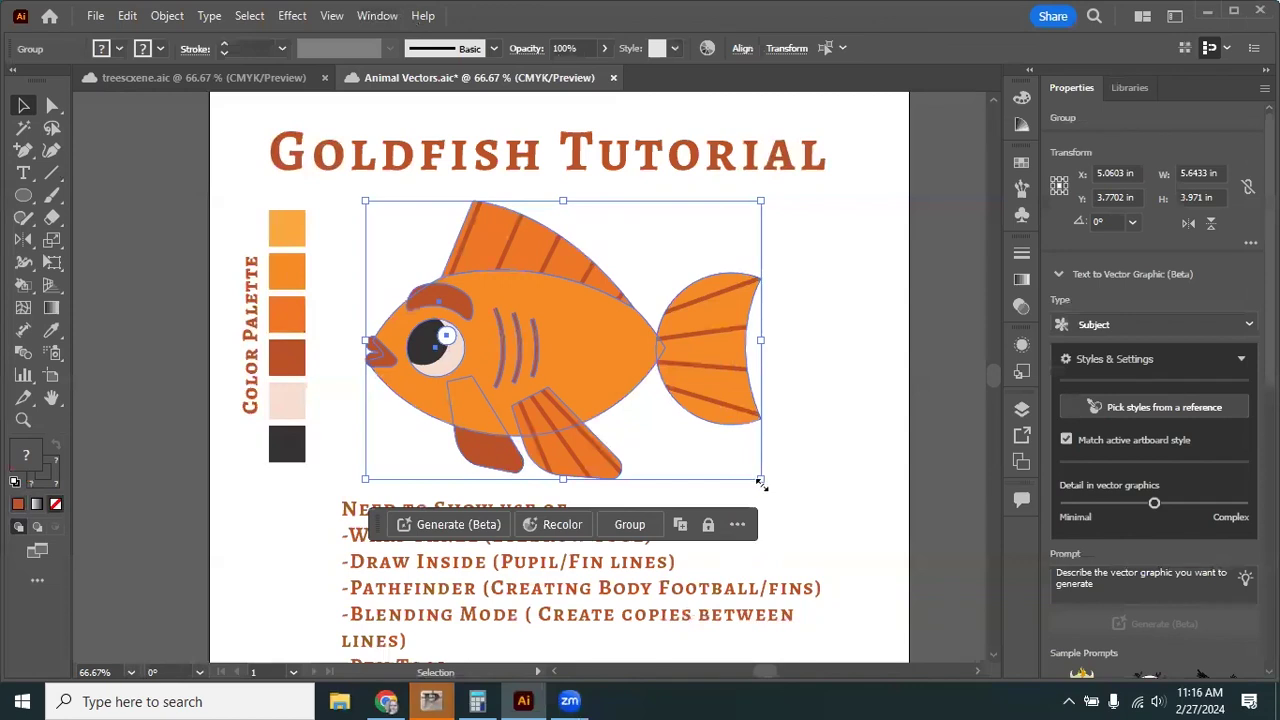
Scale the reference goldfish down to a small size beside the top of the color palette and deselect it.
left_click(857, 404)
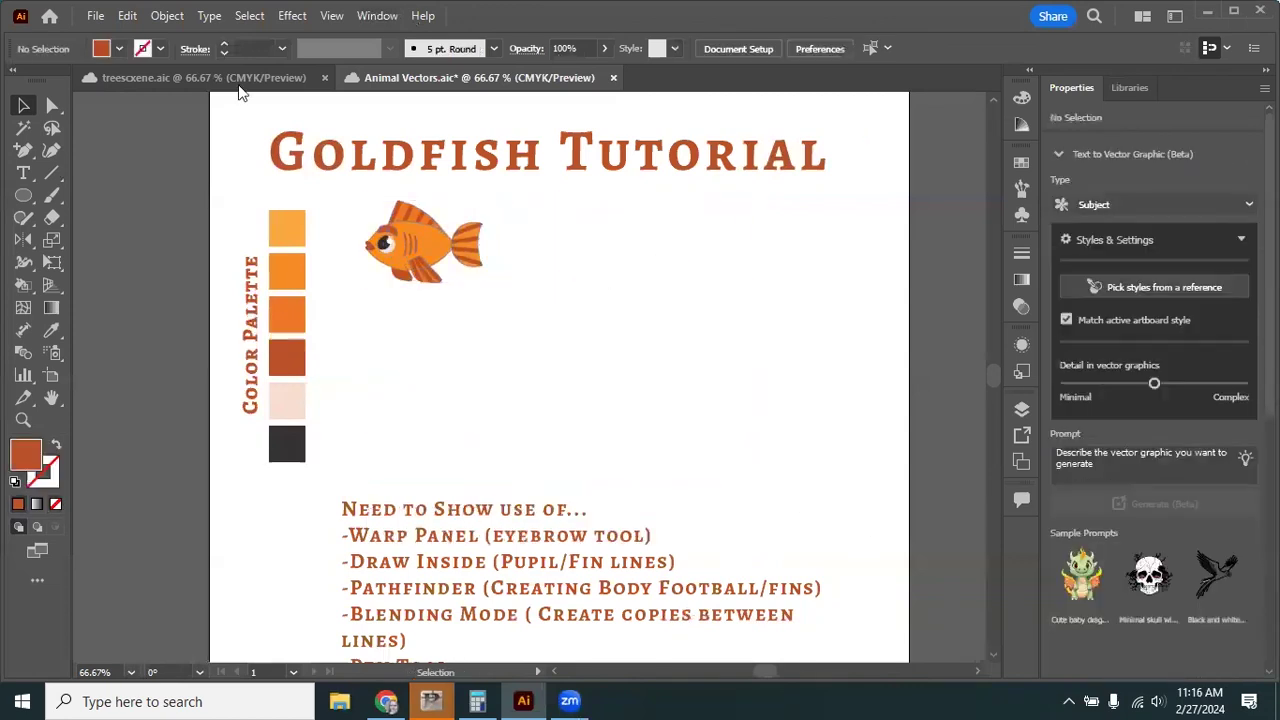
left_click(158, 16)
left_click(160, 16)
scroll(594, 303, "right", 1)
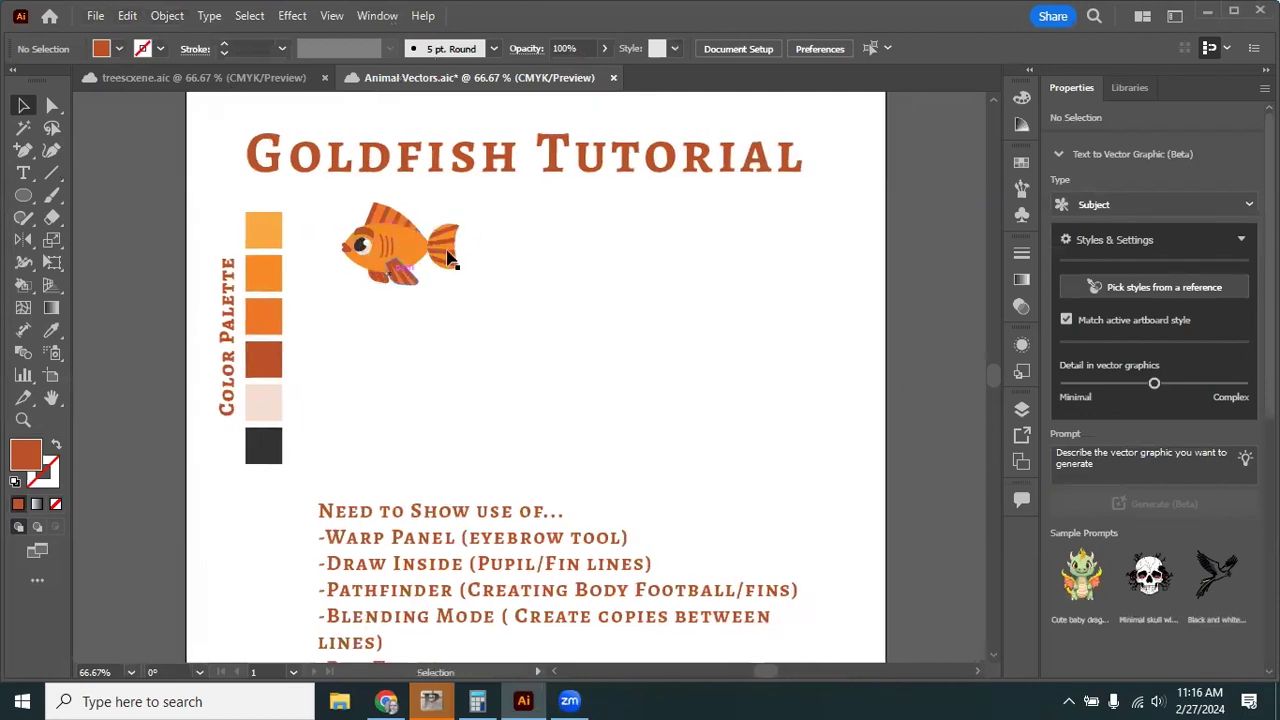
scroll(550, 285, "right", 3)
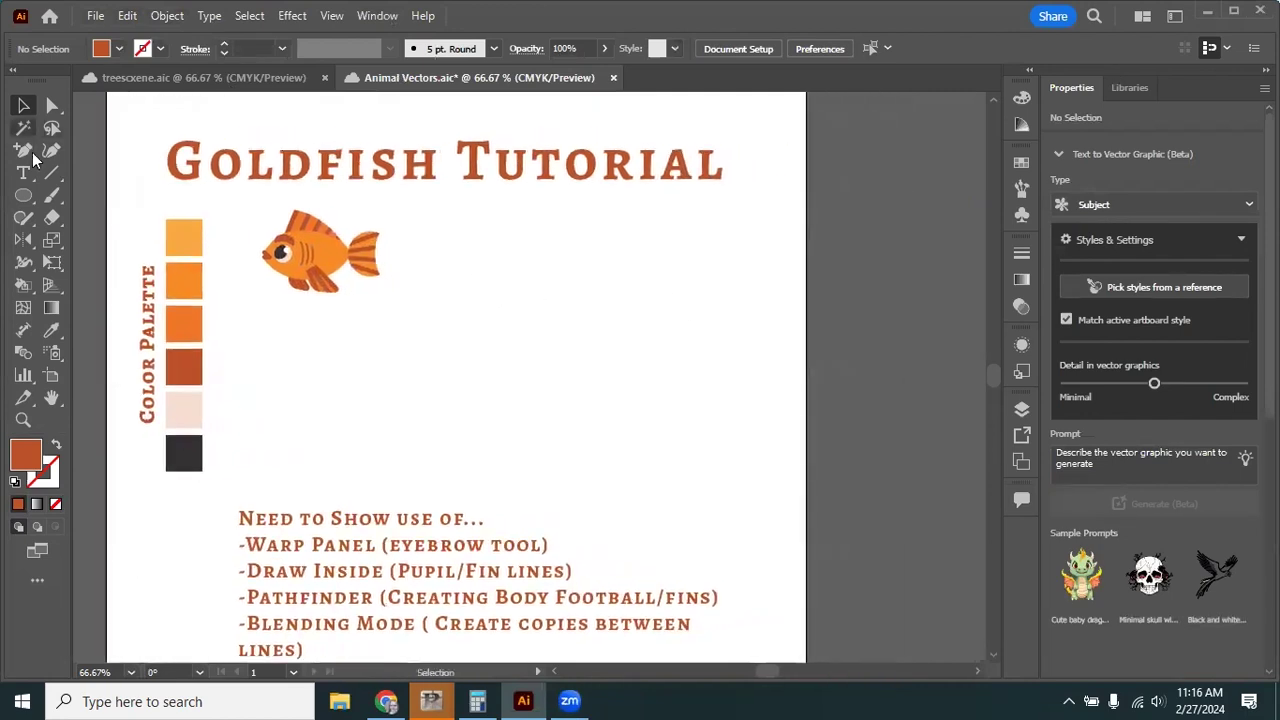
Draw a circle about 3.89 in across with the Ellipse tool, in the empty area beside the small goldfish.
left_click(24, 196)
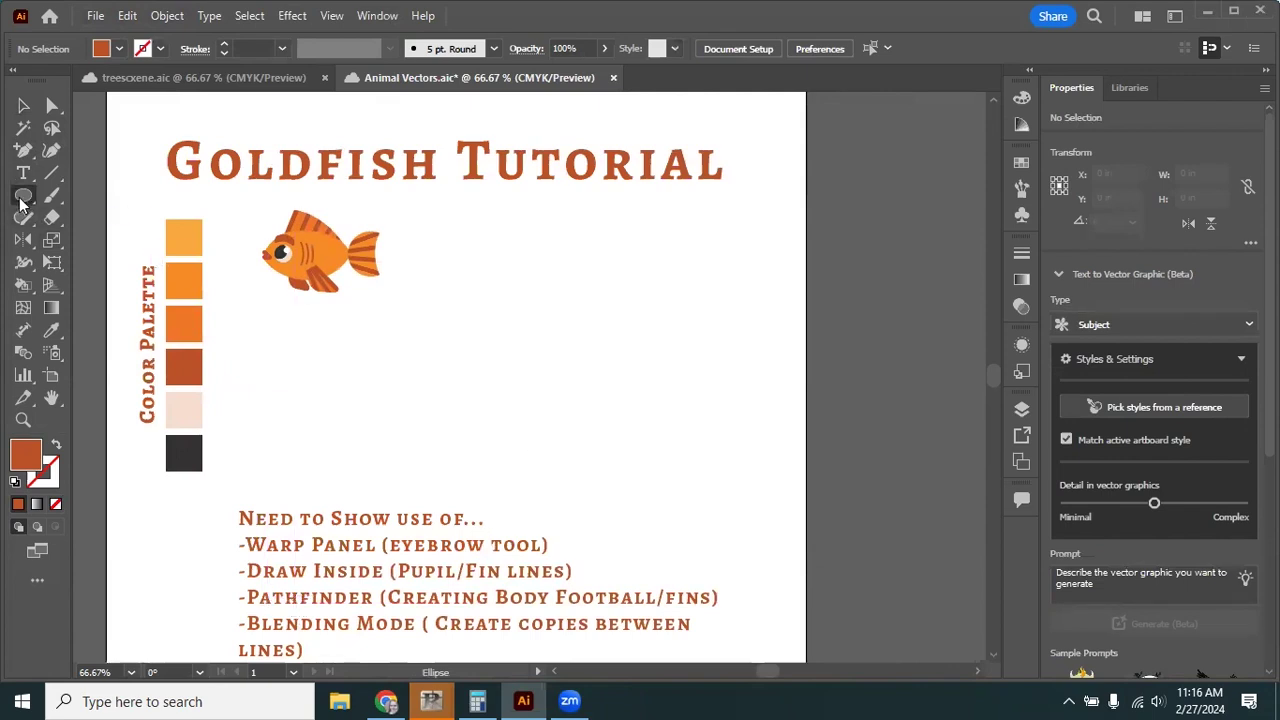
mouse_move(558, 268)
left_mouse_down()
mouse_move(657, 366)
mouse_move(650, 400)
left_mouse_up()
key("v")
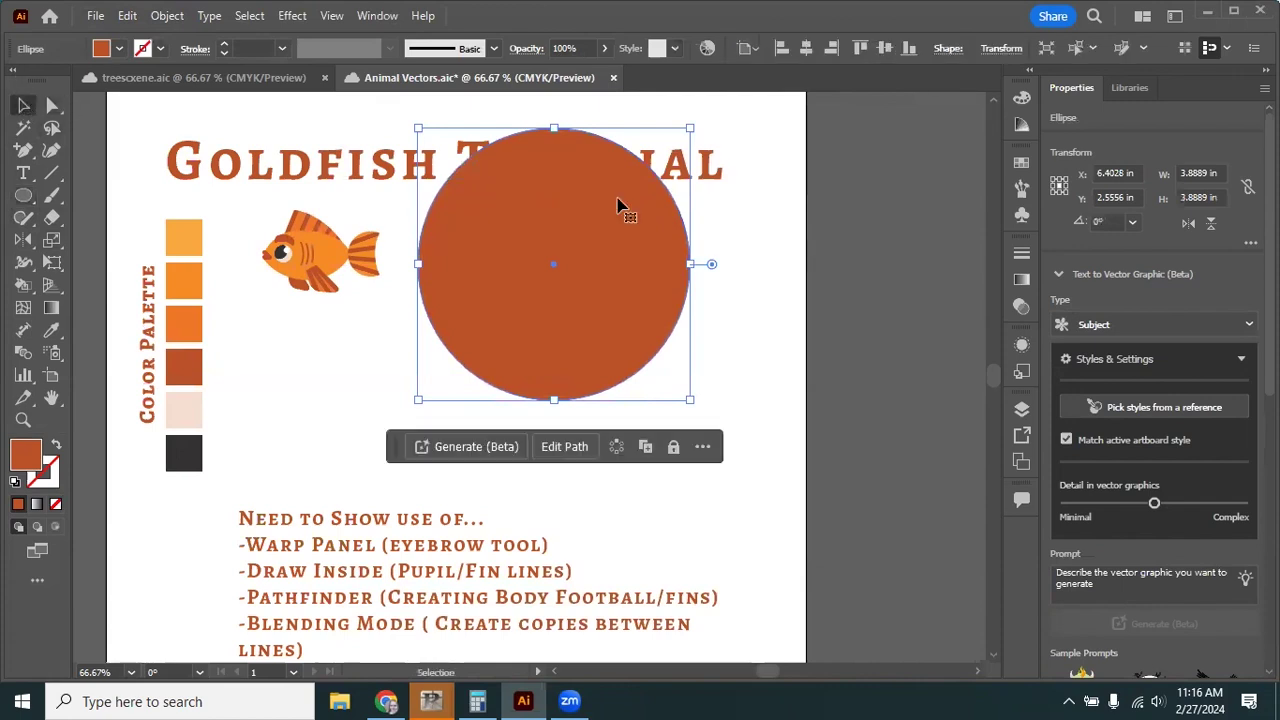
Reduce the circle to about 3.25 in across and position it just below the page title.
left_click_drag(618, 287, 622, 346)
left_click_drag(630, 290, 580, 312)
key("ctrl+z")
left_click_drag(690, 192, 650, 228)
left_click_drag(591, 314, 595, 268)
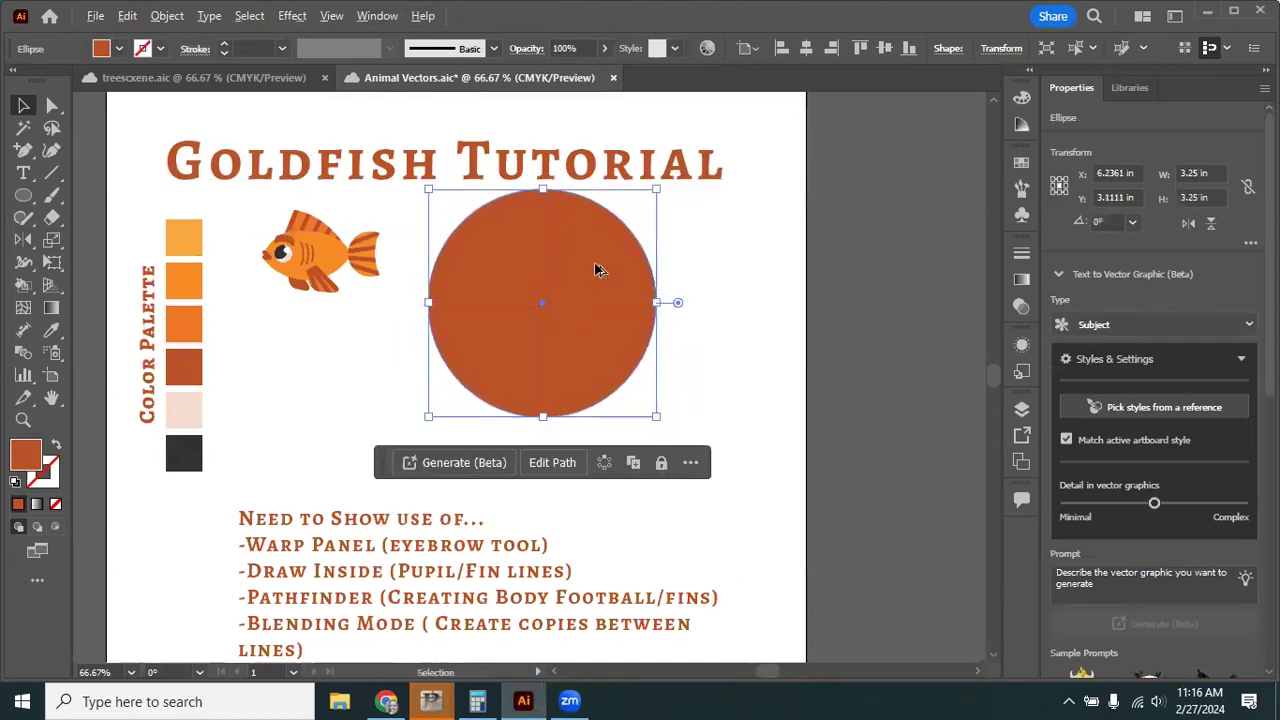
Duplicate the circle about 1.6 in straight down, and swap fill and stroke on both circles so they are outlines only.
mouse_move(586, 265)
left_mouse_down()
mouse_move(586, 414)
mouse_move(571, 434)
mouse_move(606, 432)
mouse_move(586, 417)
mouse_move(597, 354)
mouse_move(611, 483)
mouse_move(606, 343)
mouse_move(600, 503)
mouse_move(603, 369)
mouse_move(609, 497)
mouse_move(607, 388)
mouse_move(591, 289)
left_mouse_up()
key("ctrl+shift+a")
left_click_drag(728, 457, 598, 346)
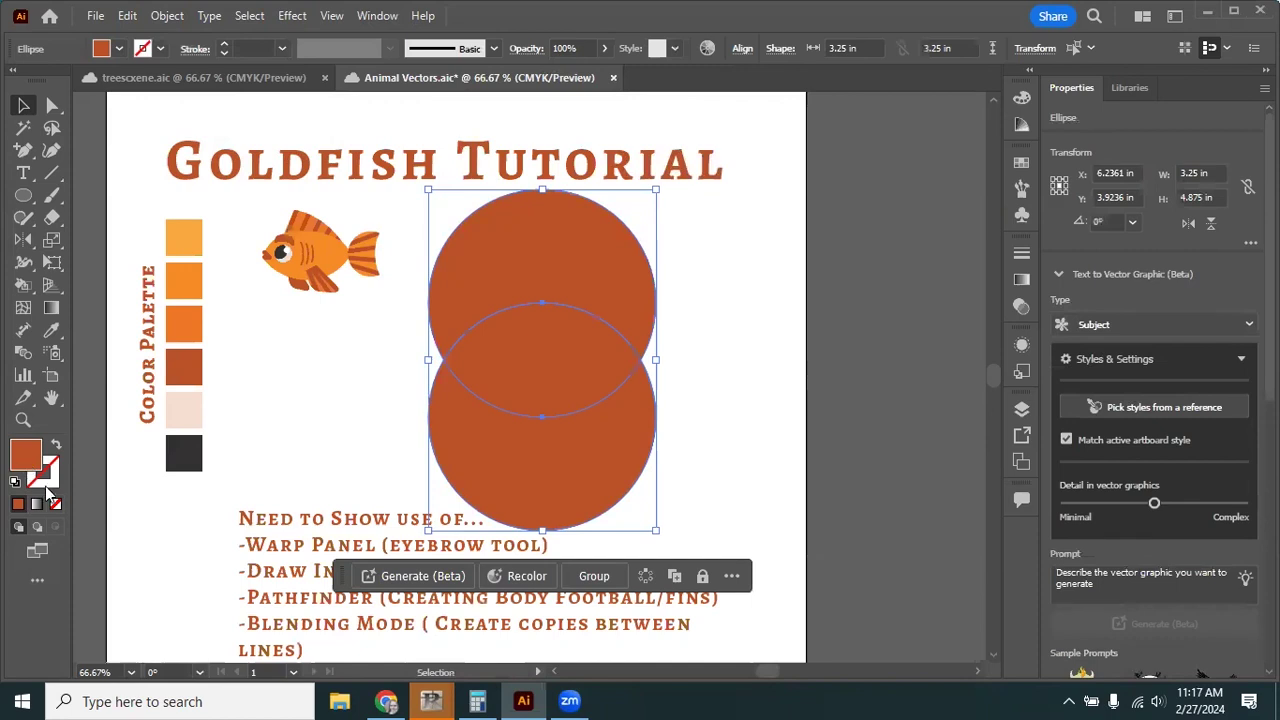
left_click(56, 446)
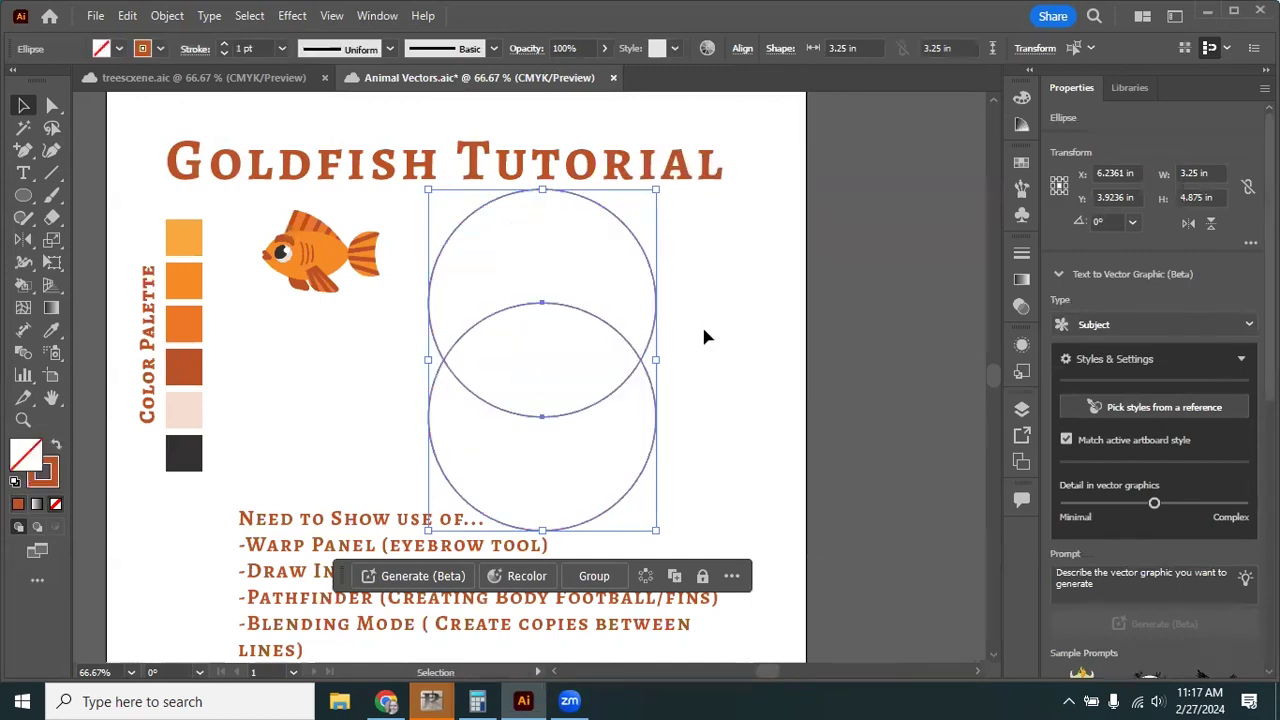
Move the lower circle up slightly to enlarge the overlap with the upper circle.
left_click(705, 395)
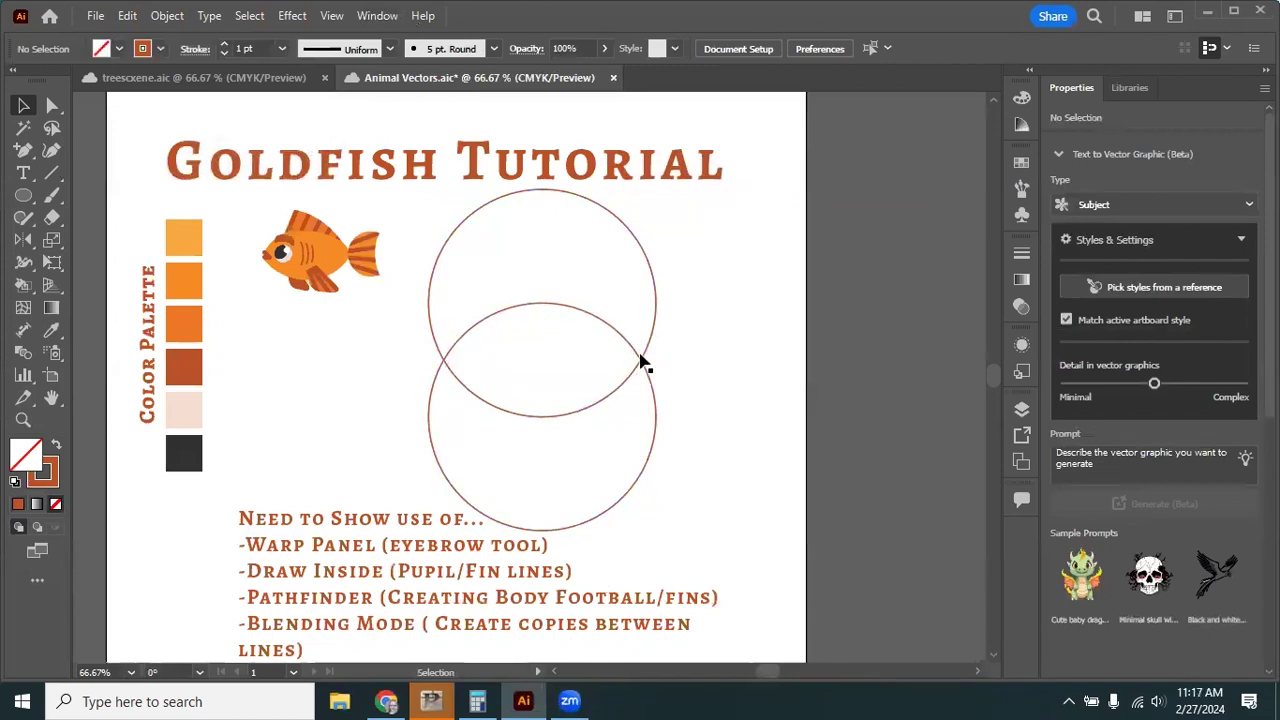
left_click(652, 378)
mouse_move(652, 378)
left_mouse_down()
mouse_move(654, 400)
mouse_move(651, 334)
mouse_move(657, 367)
left_mouse_up()
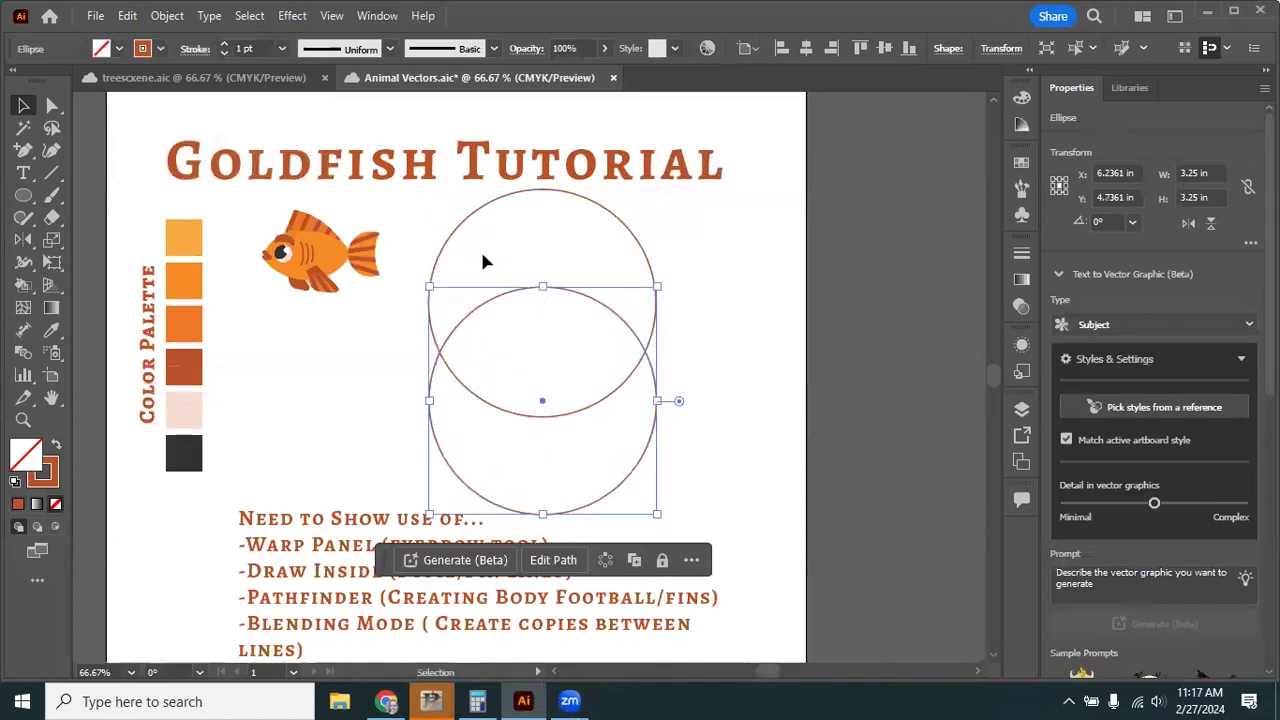
left_click(703, 299)
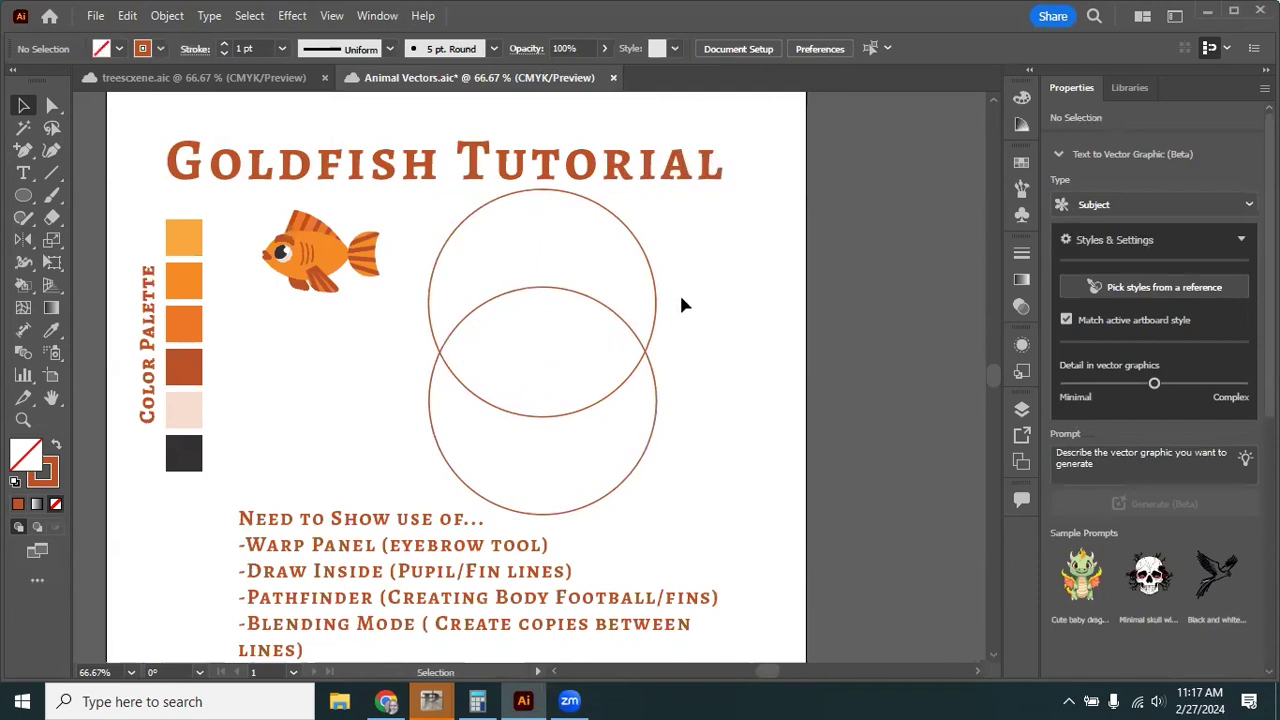
Select both circles, save the document, and reduce them to their overlapping area with the Pathfinder Intersect mode.
left_click(508, 285)
key("ctrl+s")
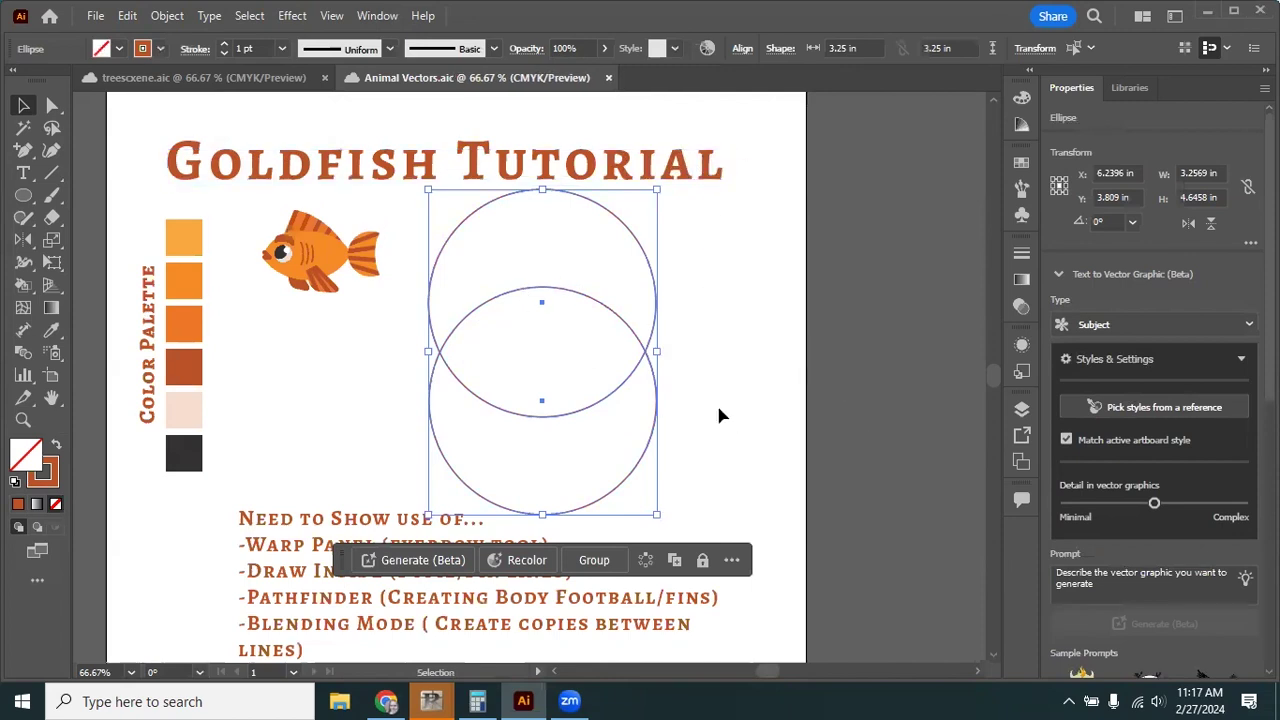
left_click(385, 24)
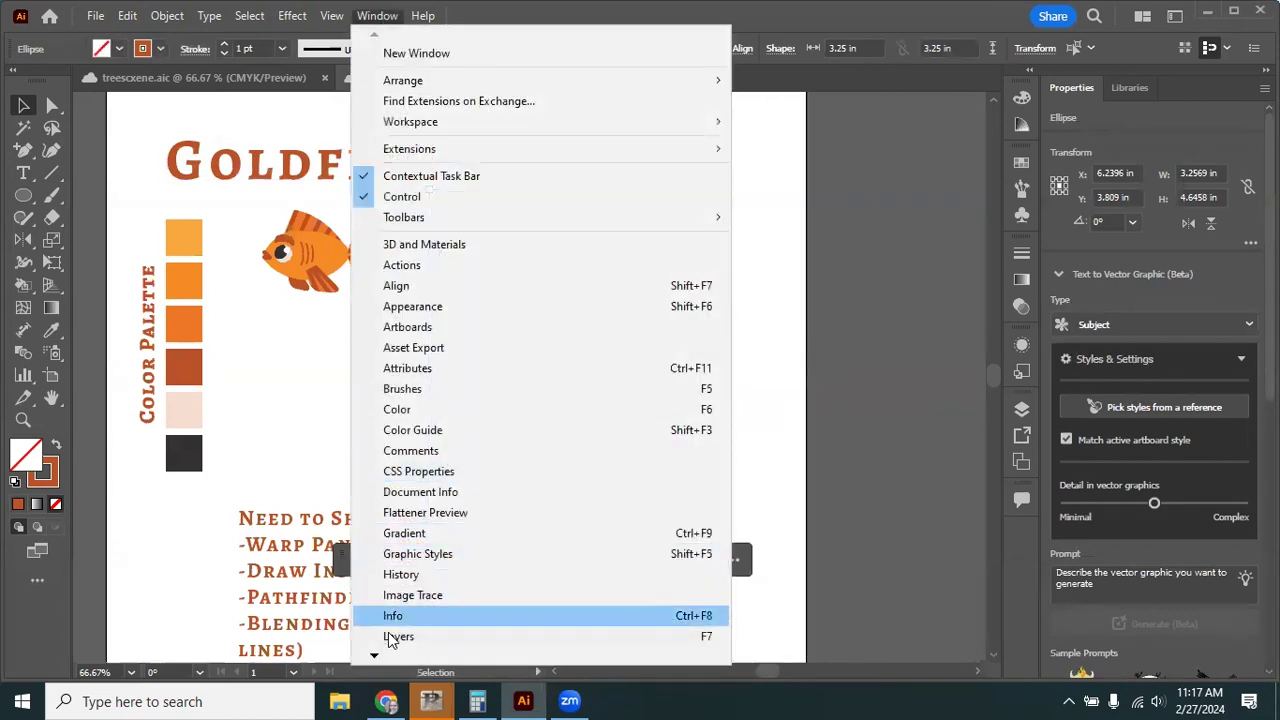
mouse_move(379, 653)
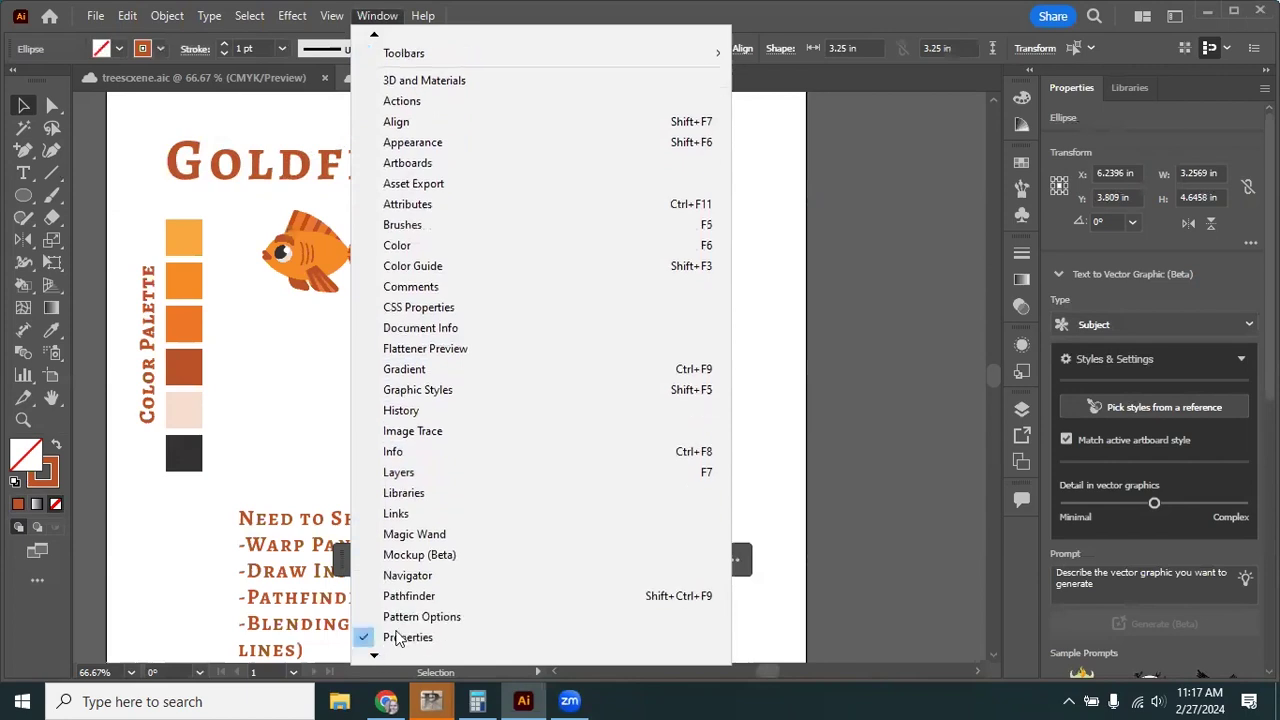
left_click(410, 568)
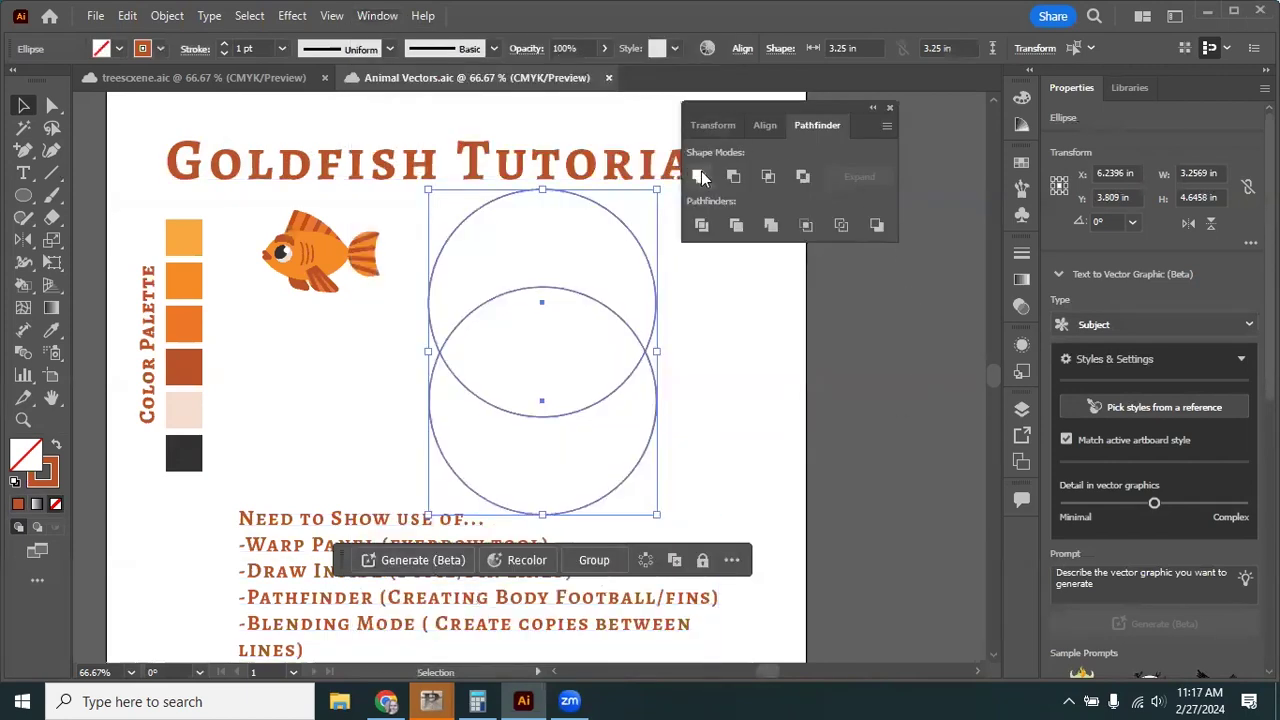
left_click(770, 178)
left_click(716, 379)
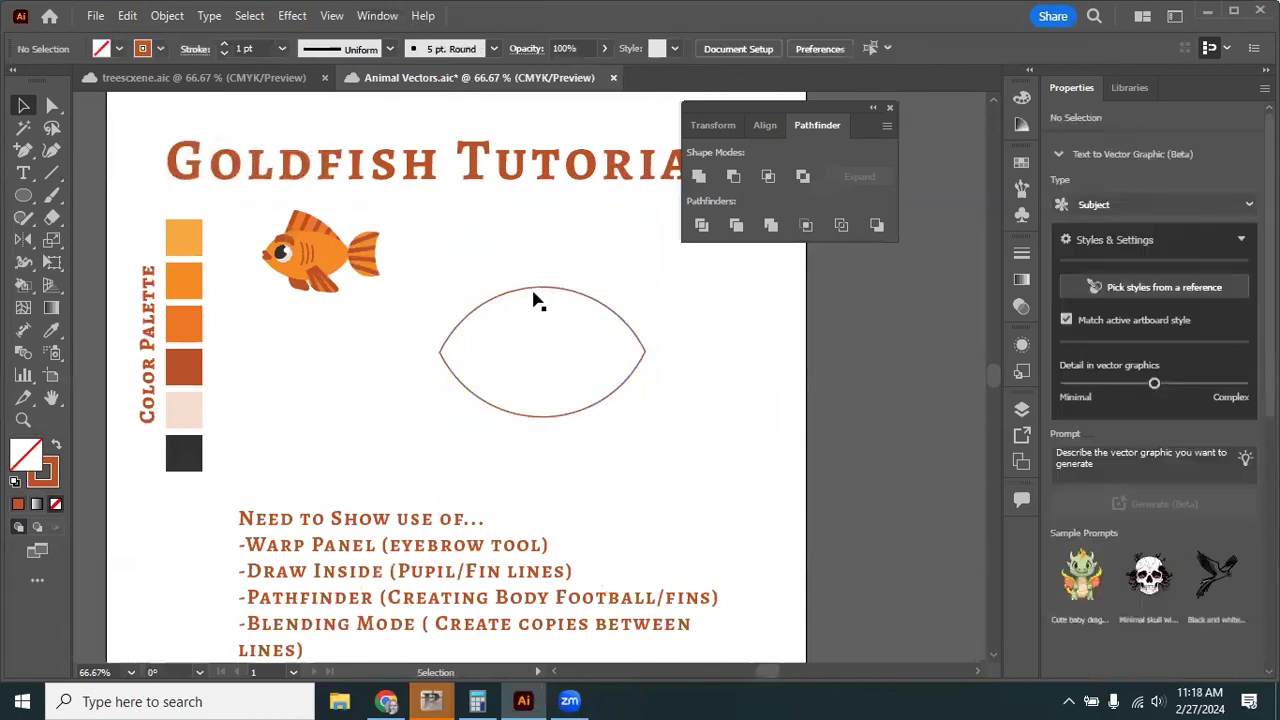
Swap the football-shaped body's stroke to a solid fill and shift the body about 0.14 in to the right.
left_click(582, 302)
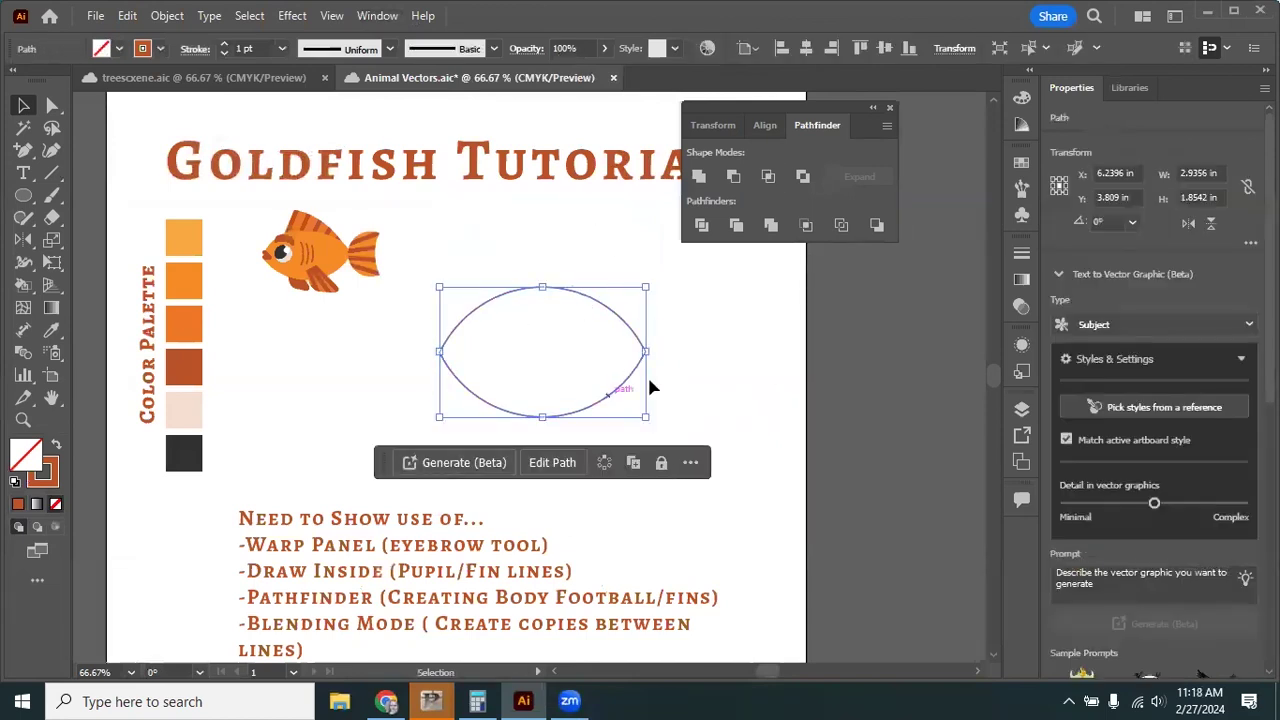
left_click(55, 447)
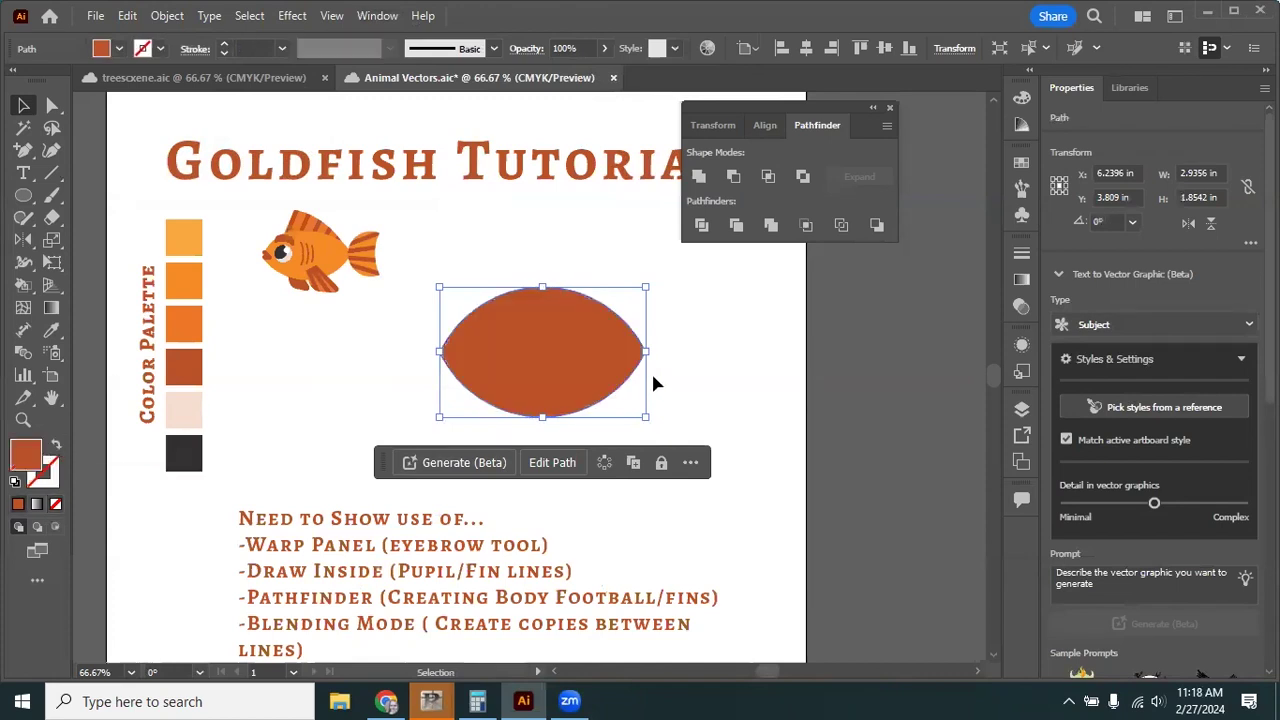
left_click(713, 402)
left_click_drag(520, 340, 530, 341)
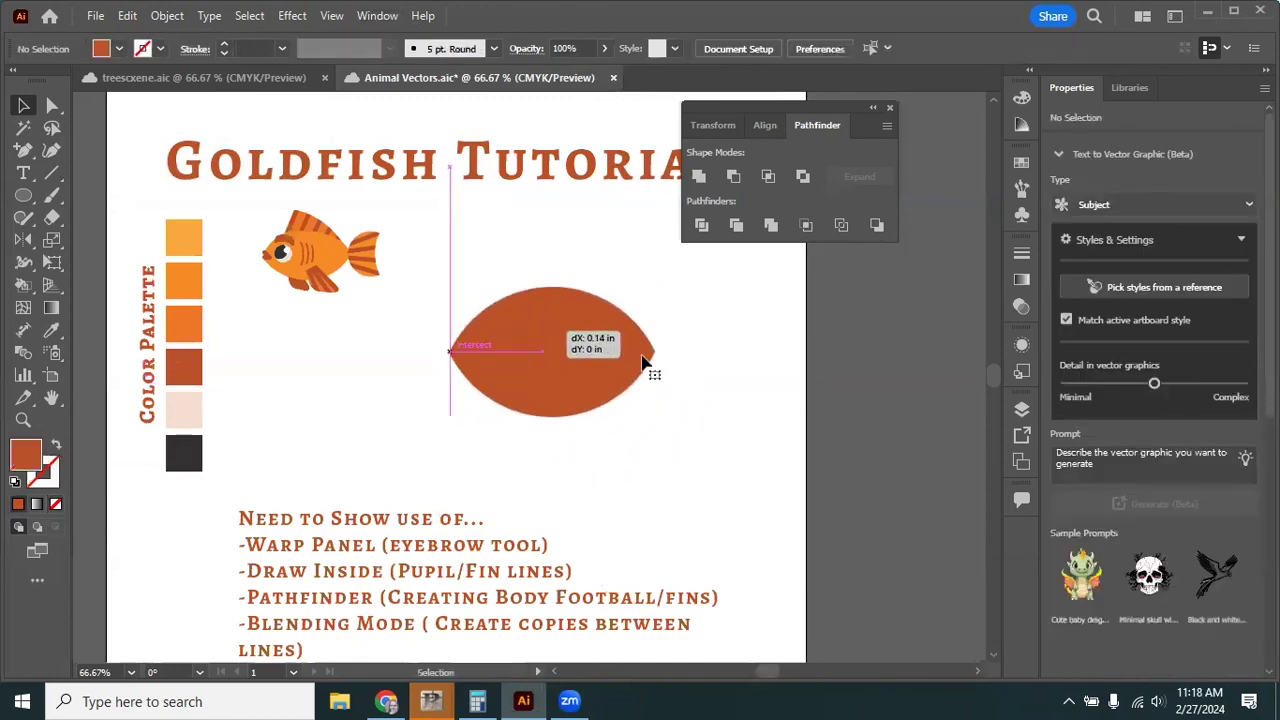
left_click(766, 526)
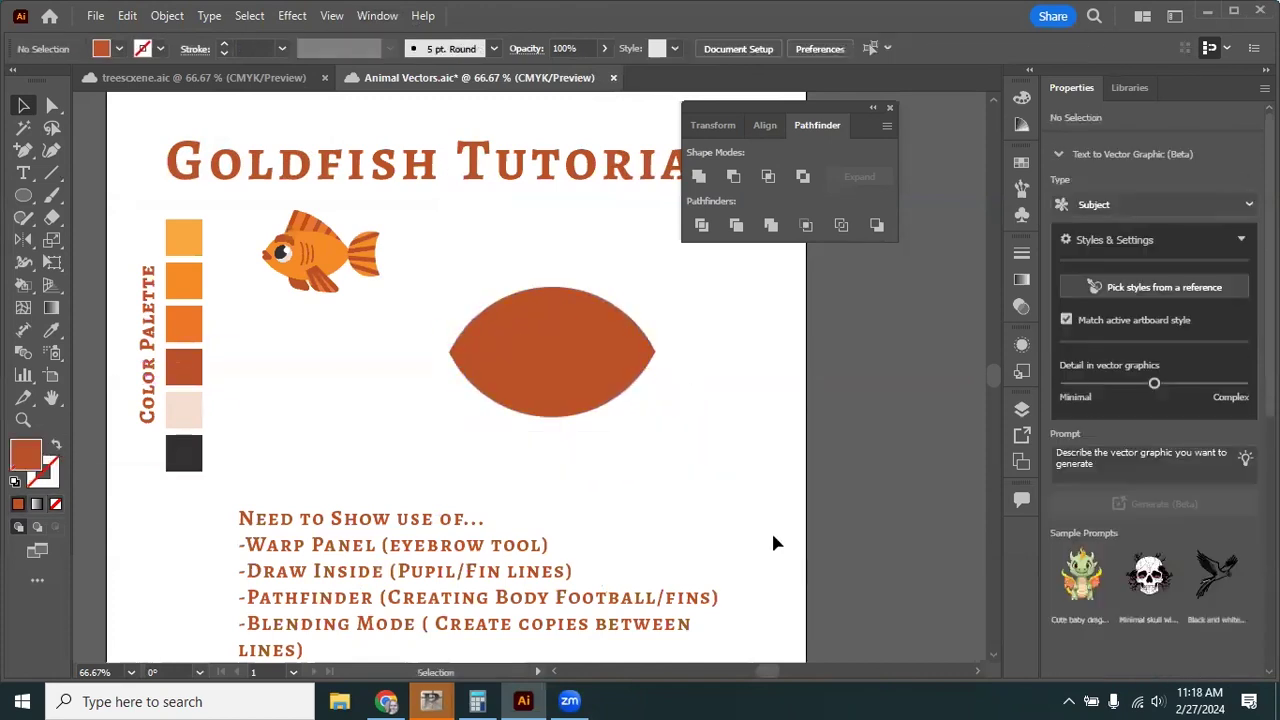
Recolor the fish body with the Eyedropper using the second orange swatch of the color palette.
left_click(583, 377)
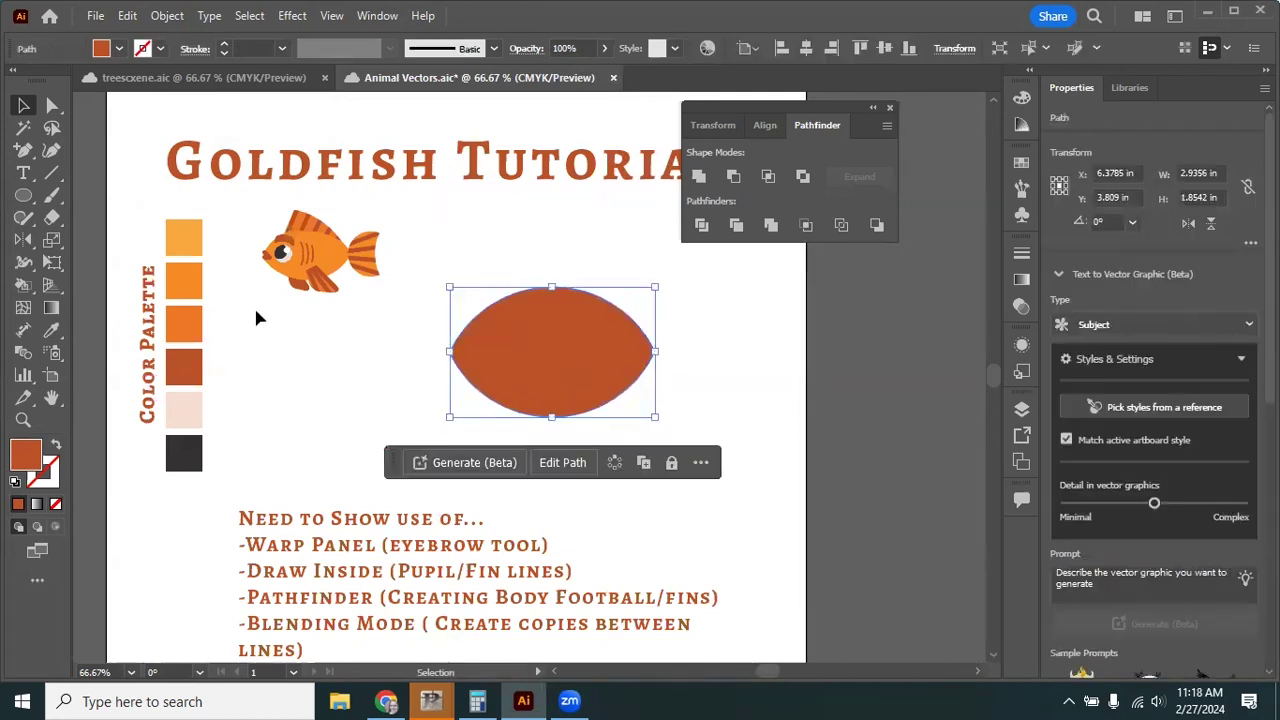
left_click(695, 372)
left_click(545, 328)
left_click(746, 312)
left_click(592, 350)
key("i")
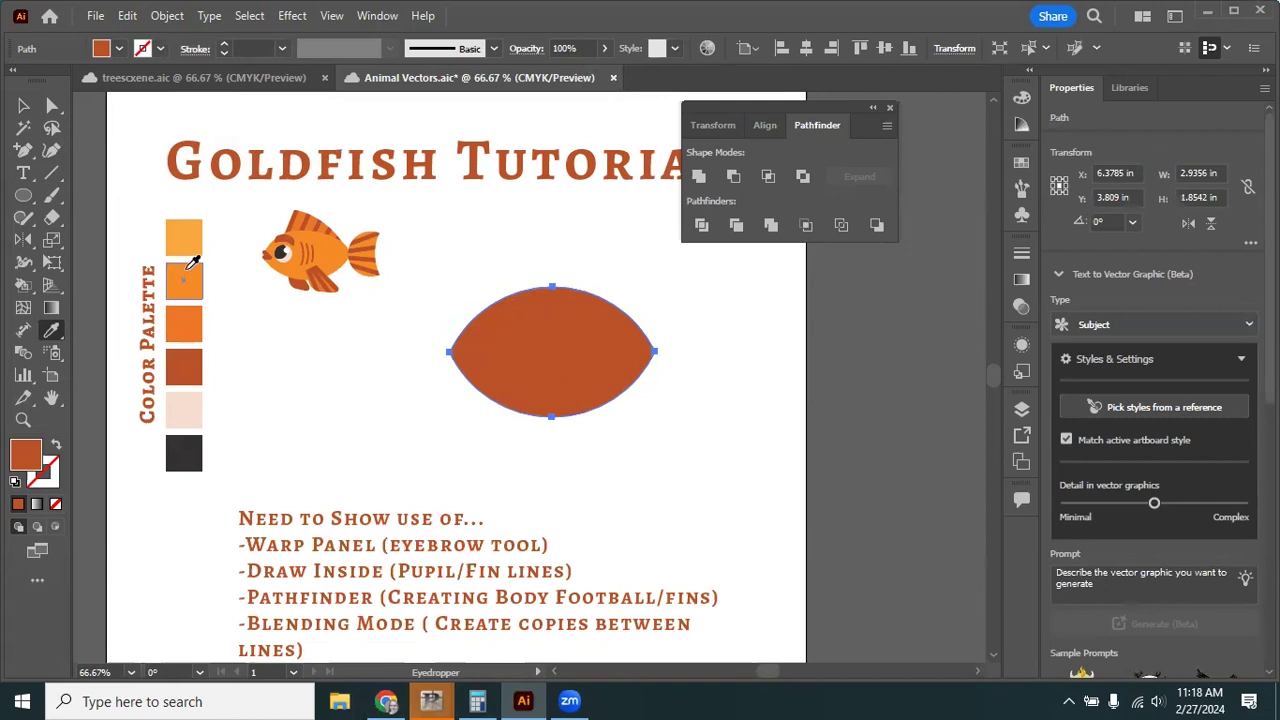
left_click(190, 266)
key("v")
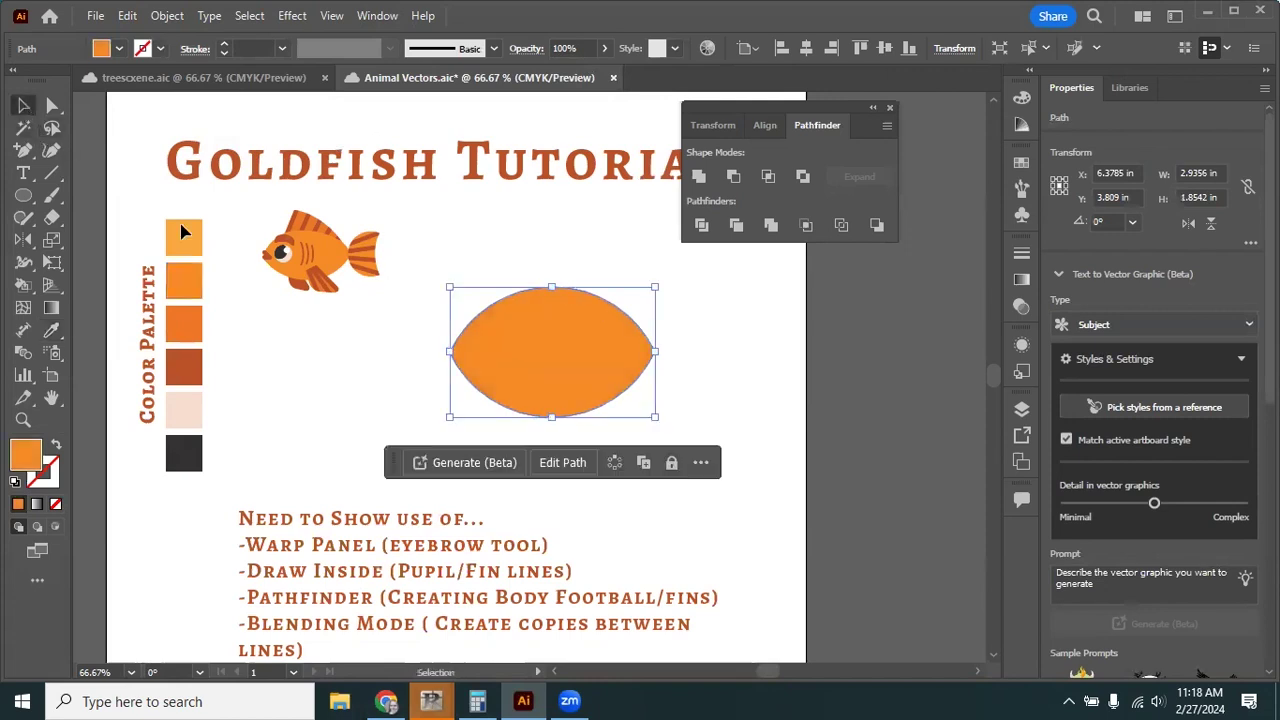
left_click(267, 358)
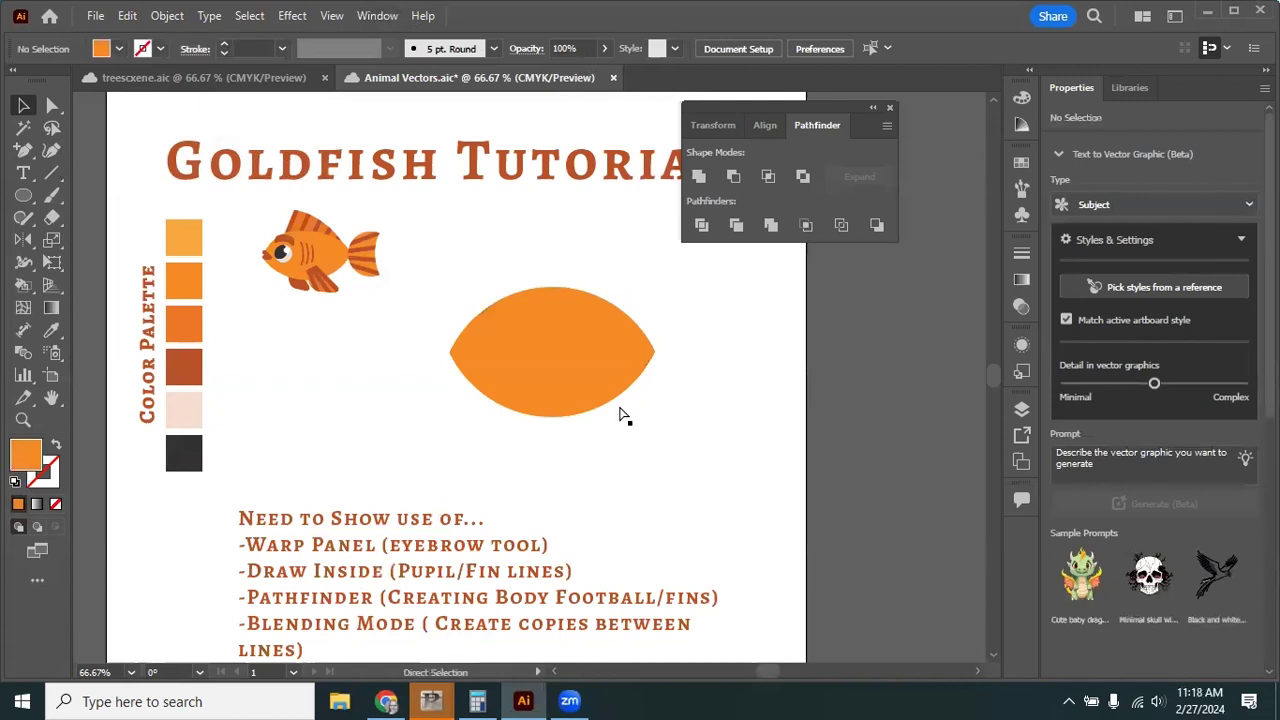
Close the Pathfinder panel and draw a rounded rectangle about 0.60 by 0.31 in for the lips, left of the fish body.
key("ctrl+equal")
key("ctrl+equal")
left_click_drag(628, 388, 697, 474)
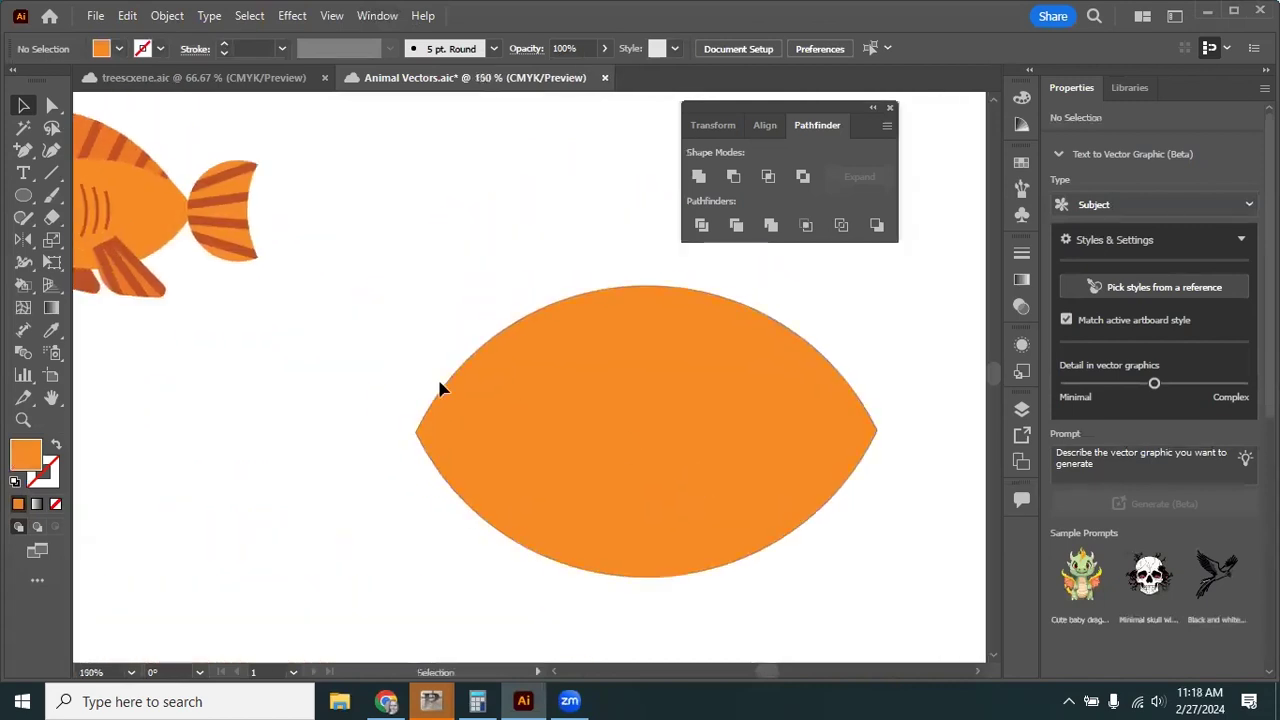
left_click_drag(355, 342, 540, 404)
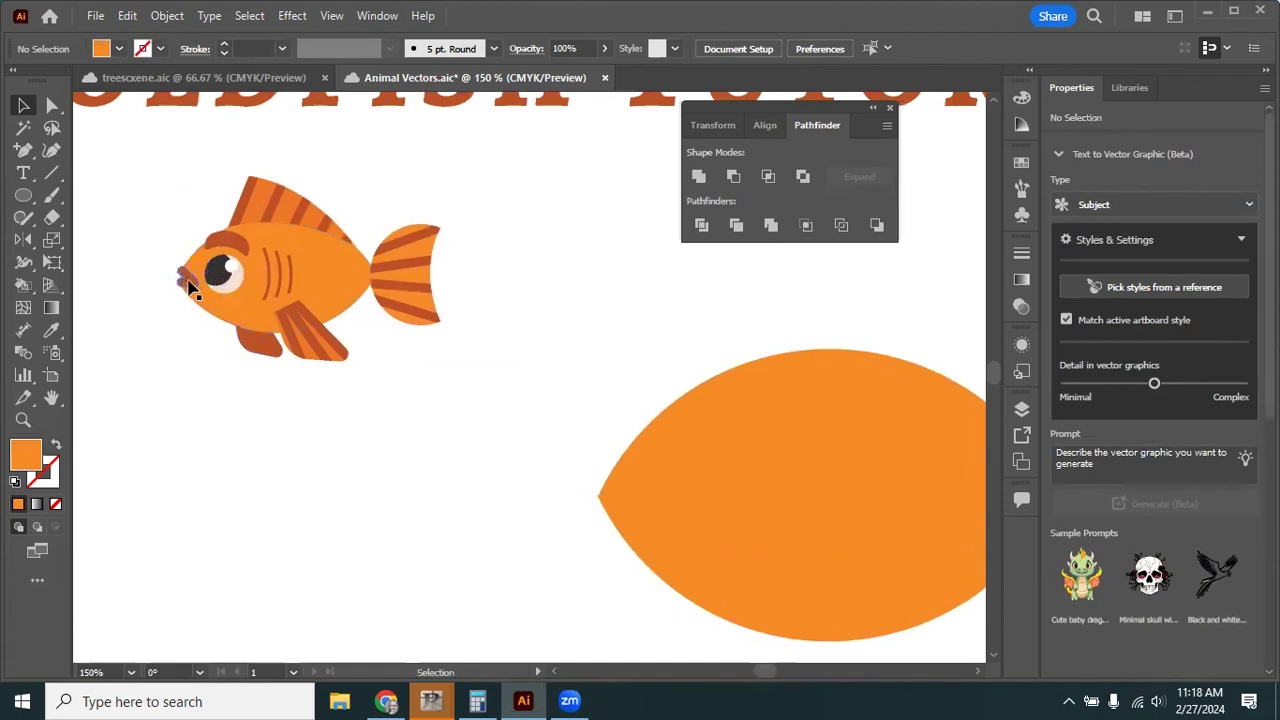
left_click_drag(640, 355, 314, 266)
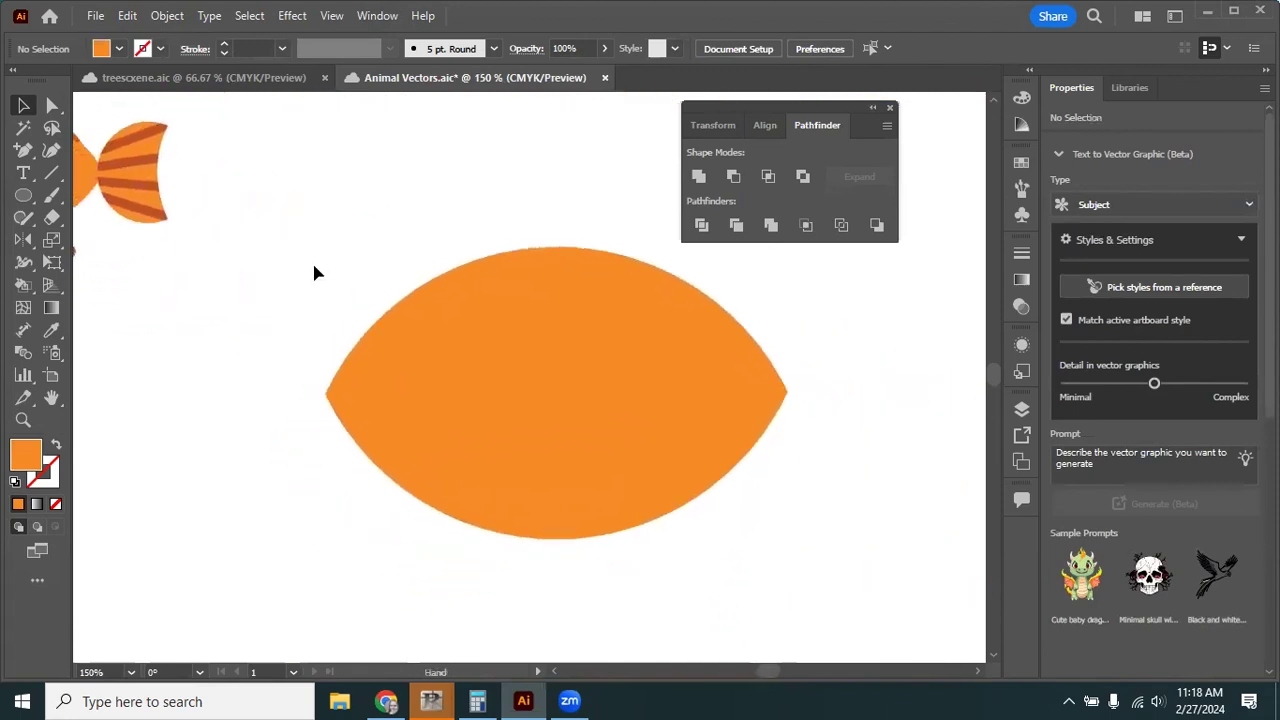
left_click(890, 108)
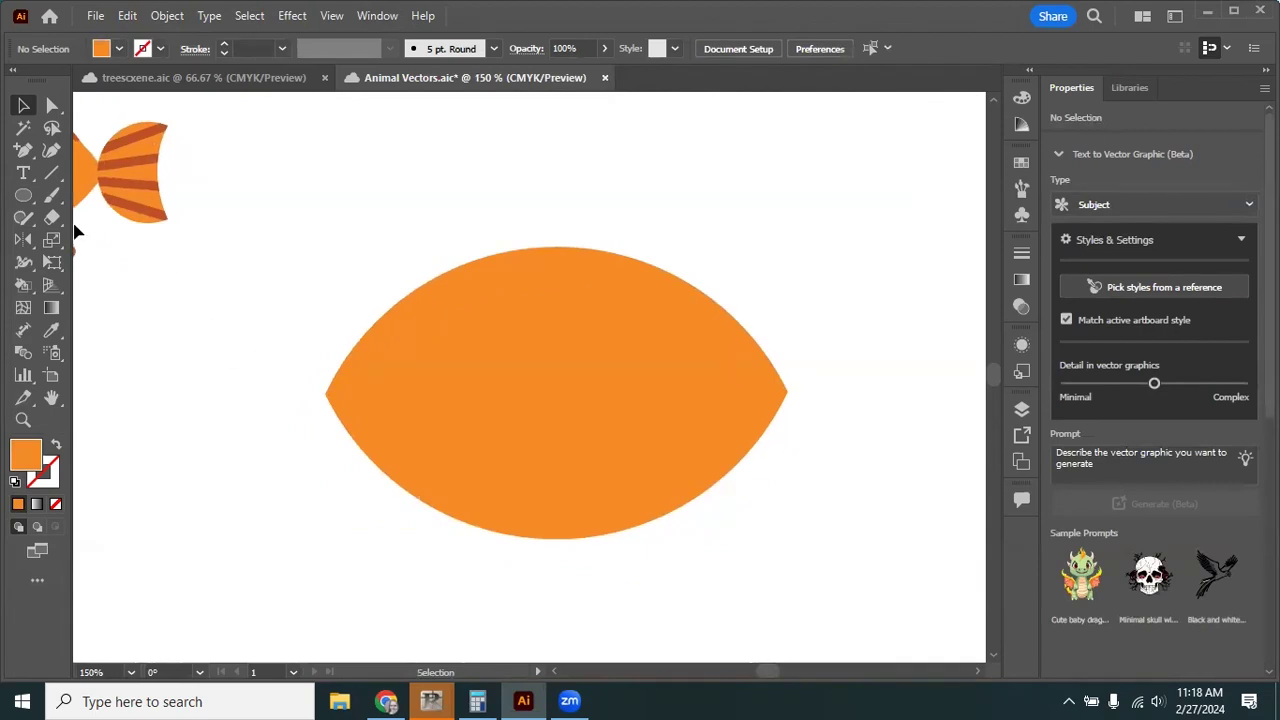
left_click_drag(23, 195, 86, 226)
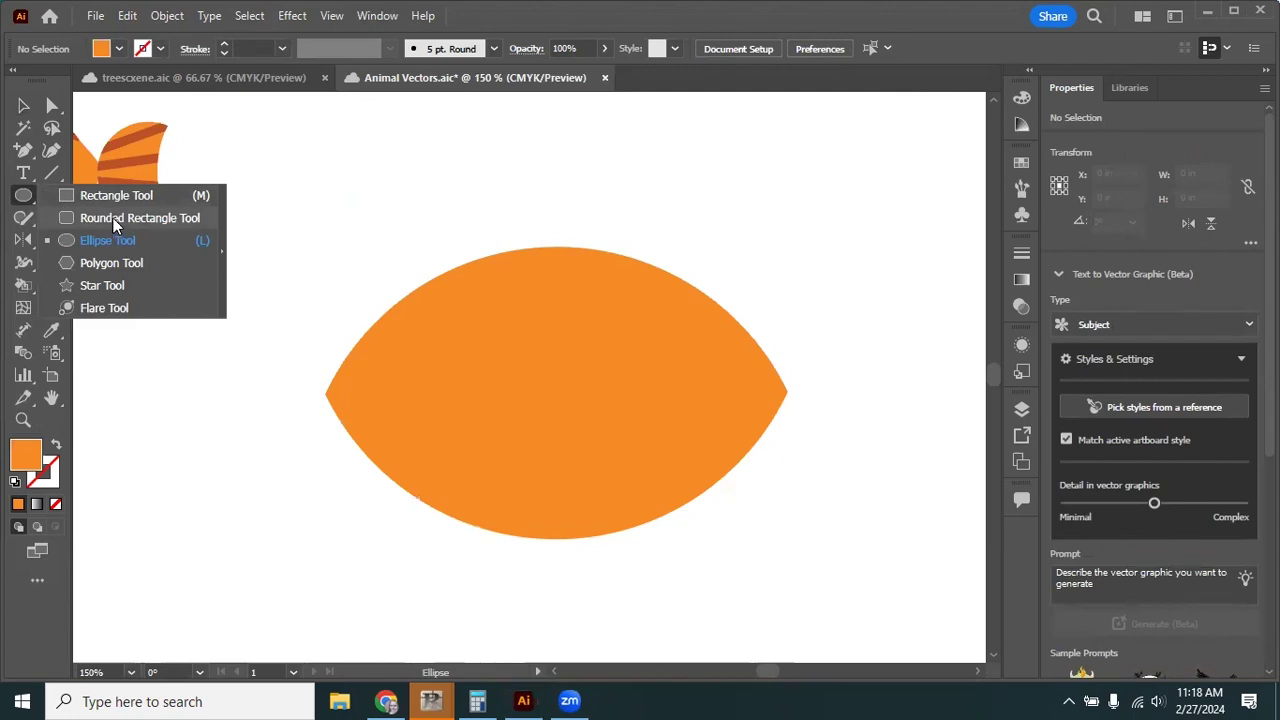
left_click(116, 219)
left_click_drag(219, 265, 314, 313)
left_click(23, 105)
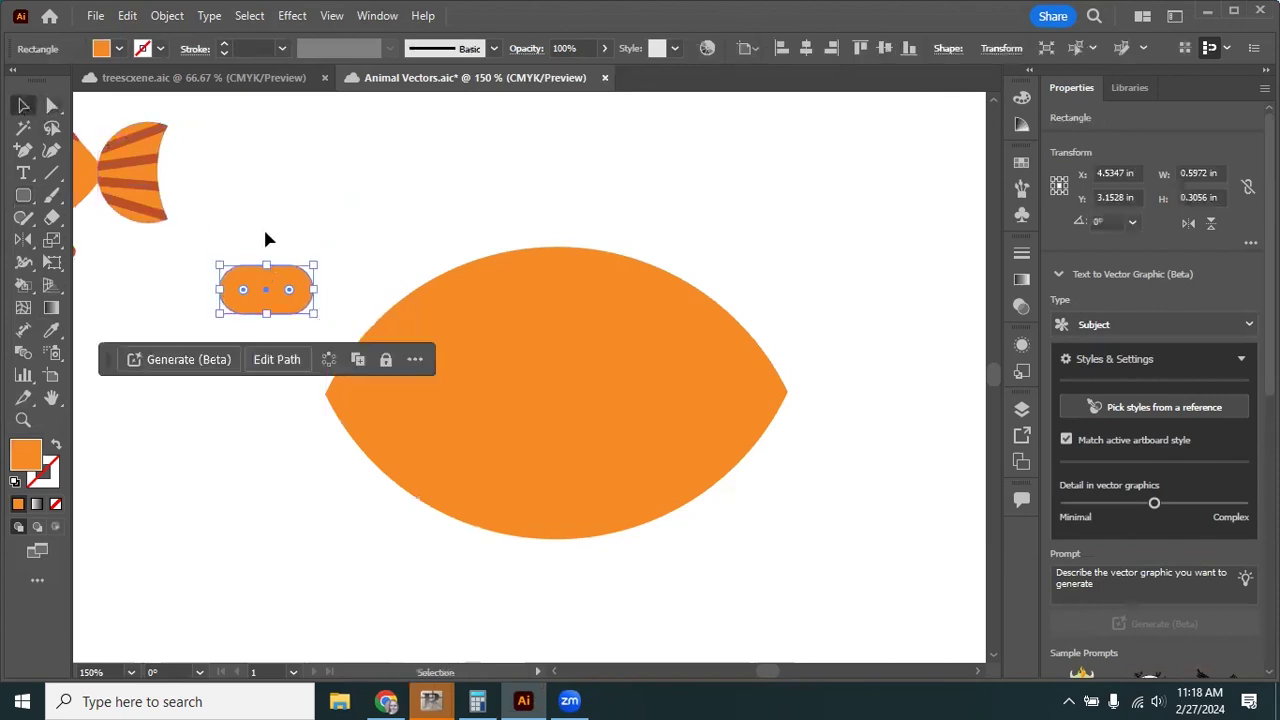
Rotate the rounded rectangle to about 342° and overlap it with a mirrored copy below, angled about 18.5°.
left_click_drag(318, 257, 342, 274)
left_click(333, 250)
left_click(294, 294)
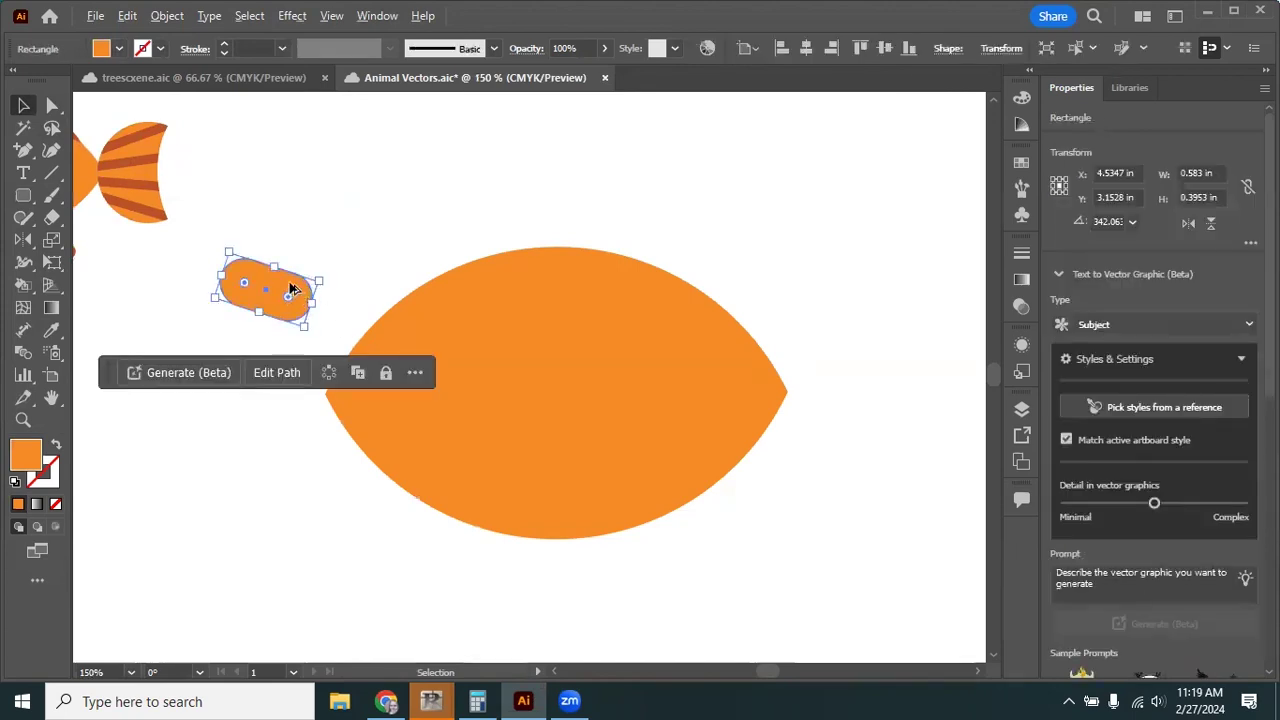
mouse_move(291, 289)
left_mouse_down()
mouse_move(295, 330)
mouse_move(323, 311)
mouse_move(306, 283)
left_mouse_up()
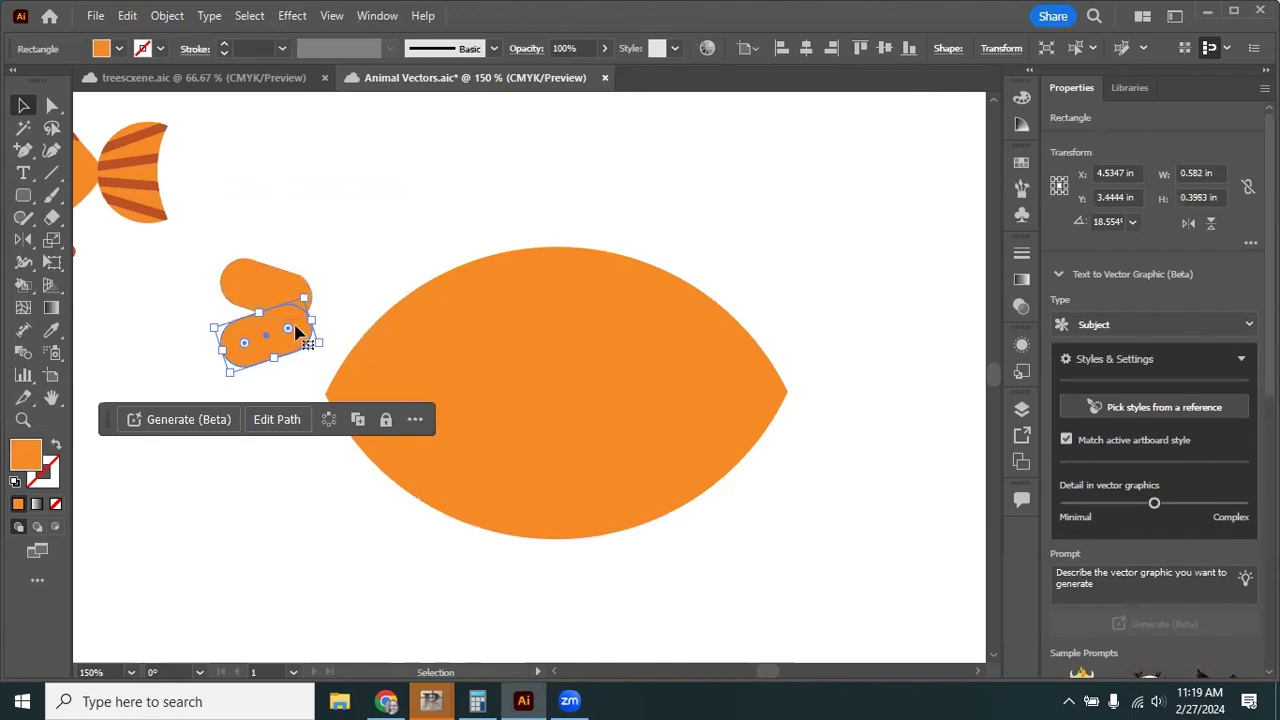
left_click_drag(301, 344, 297, 317)
left_click(335, 298)
left_click(312, 265)
left_click(414, 369)
left_click(320, 355)
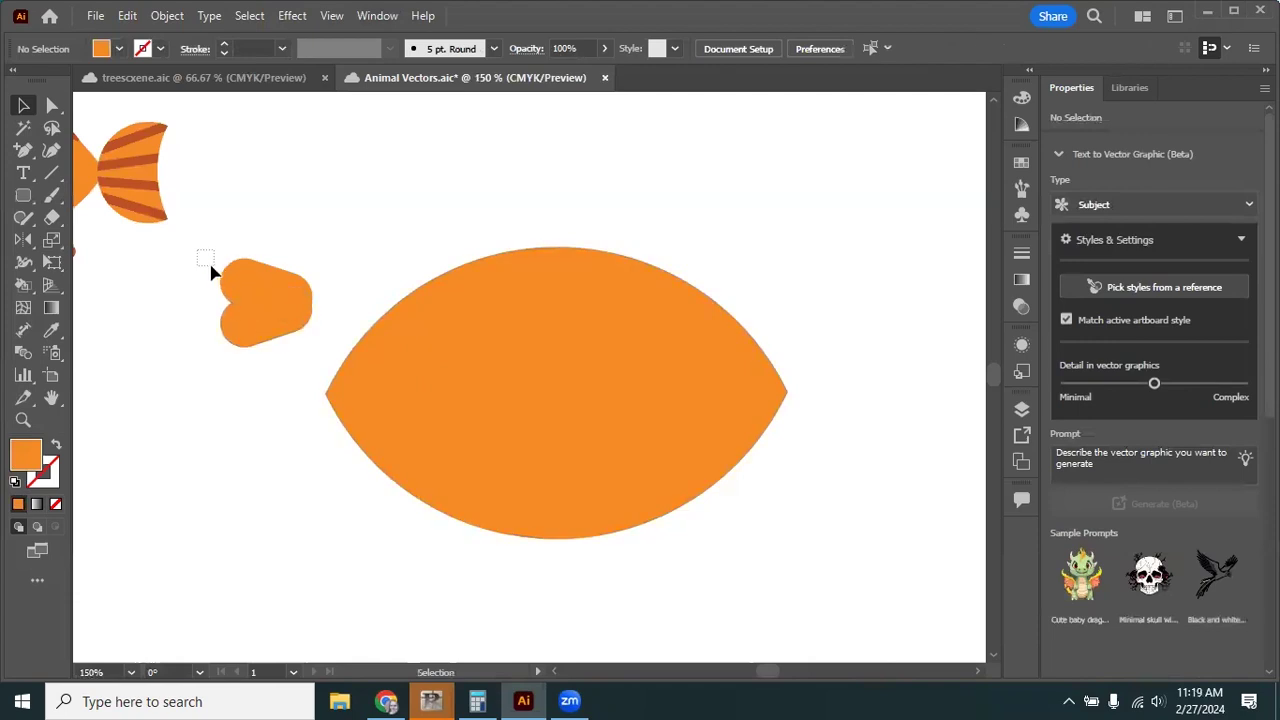
left_click(248, 280)
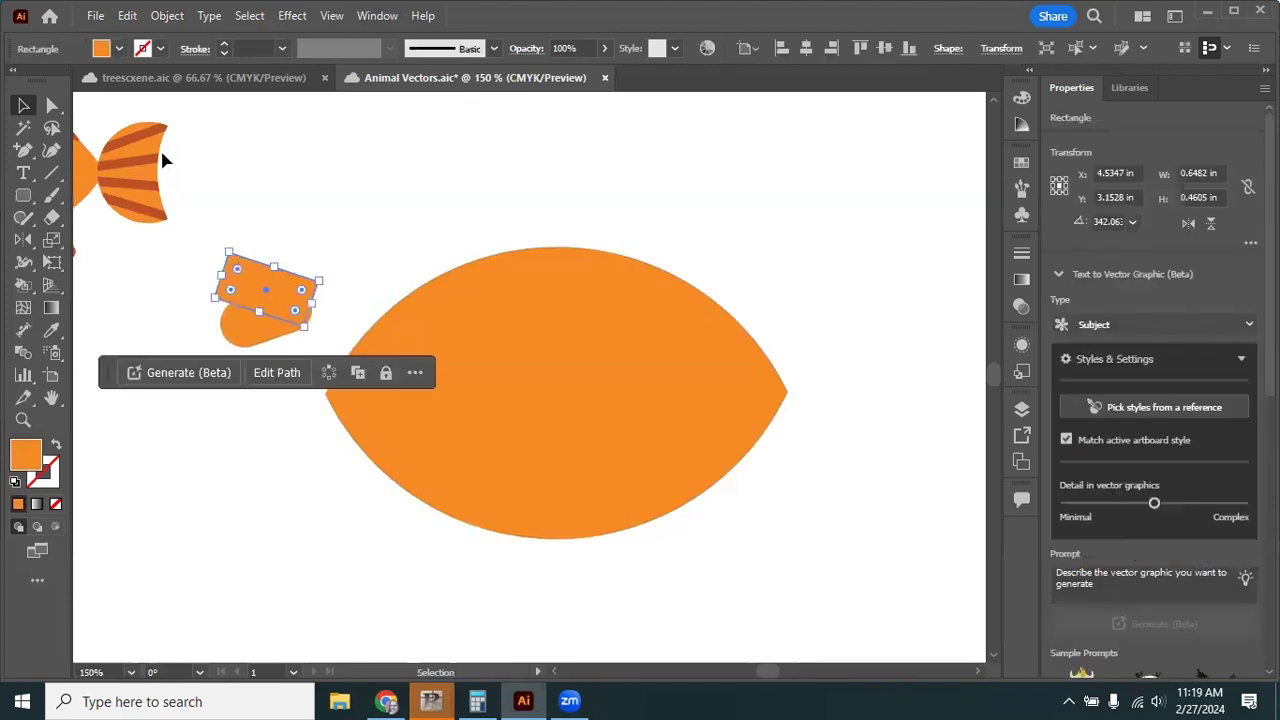
left_click(127, 16)
left_click(134, 40)
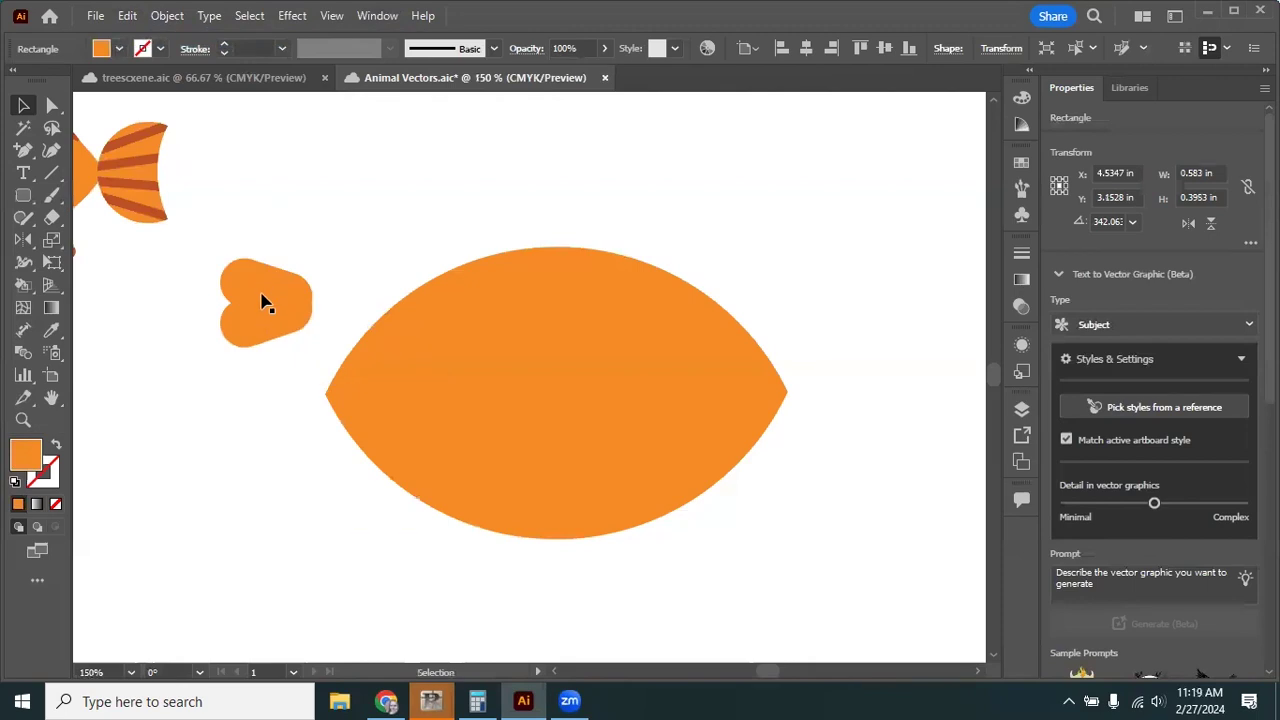
Rotate the upper rounded rectangle of the lips to a steeper downward slant than the lower one.
left_click_drag(308, 244, 294, 315)
left_click(334, 303)
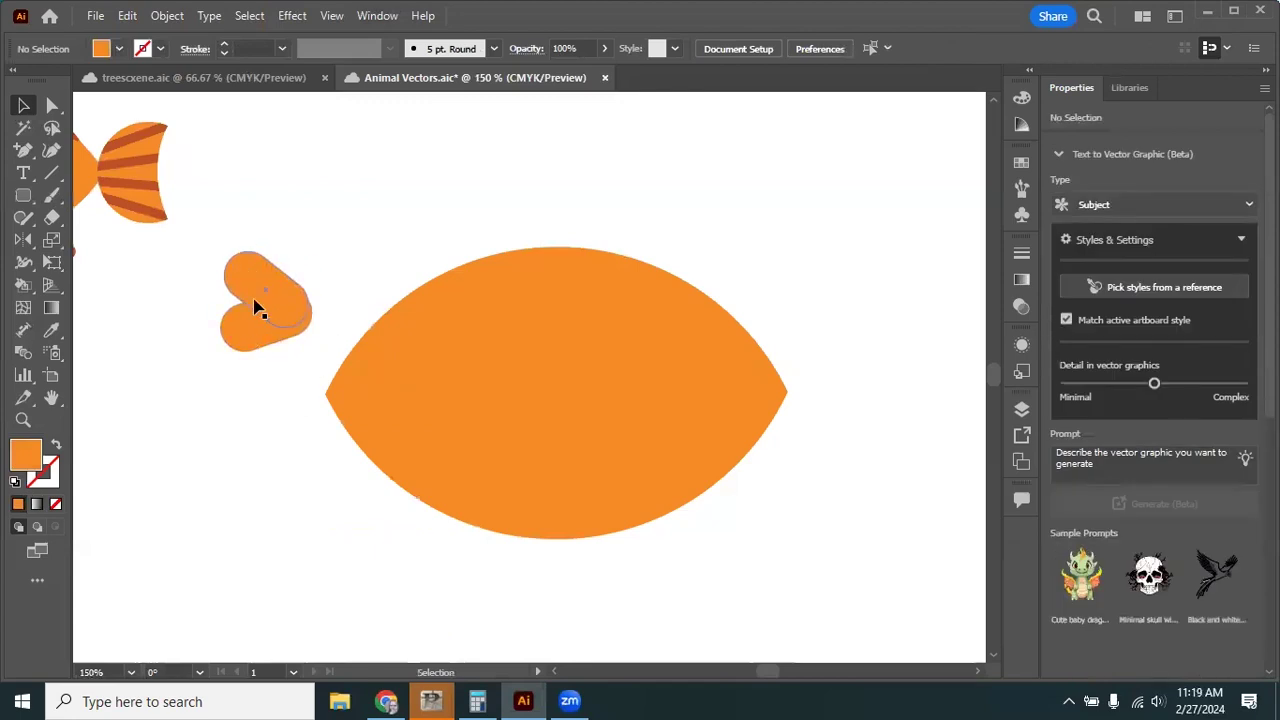
Dock the Pathfinder panel with the collapsed panels and unite the two overlapping lip rectangles into one shape.
left_click_drag(299, 380, 226, 270)
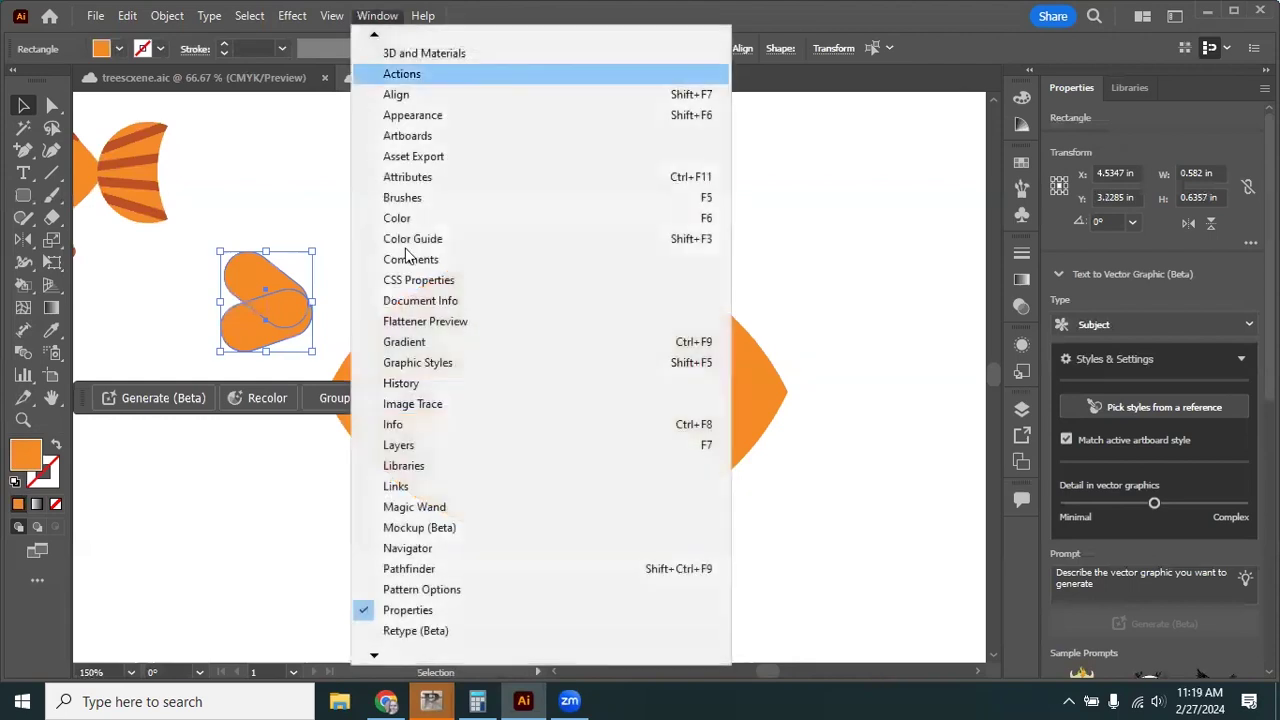
left_click(435, 569)
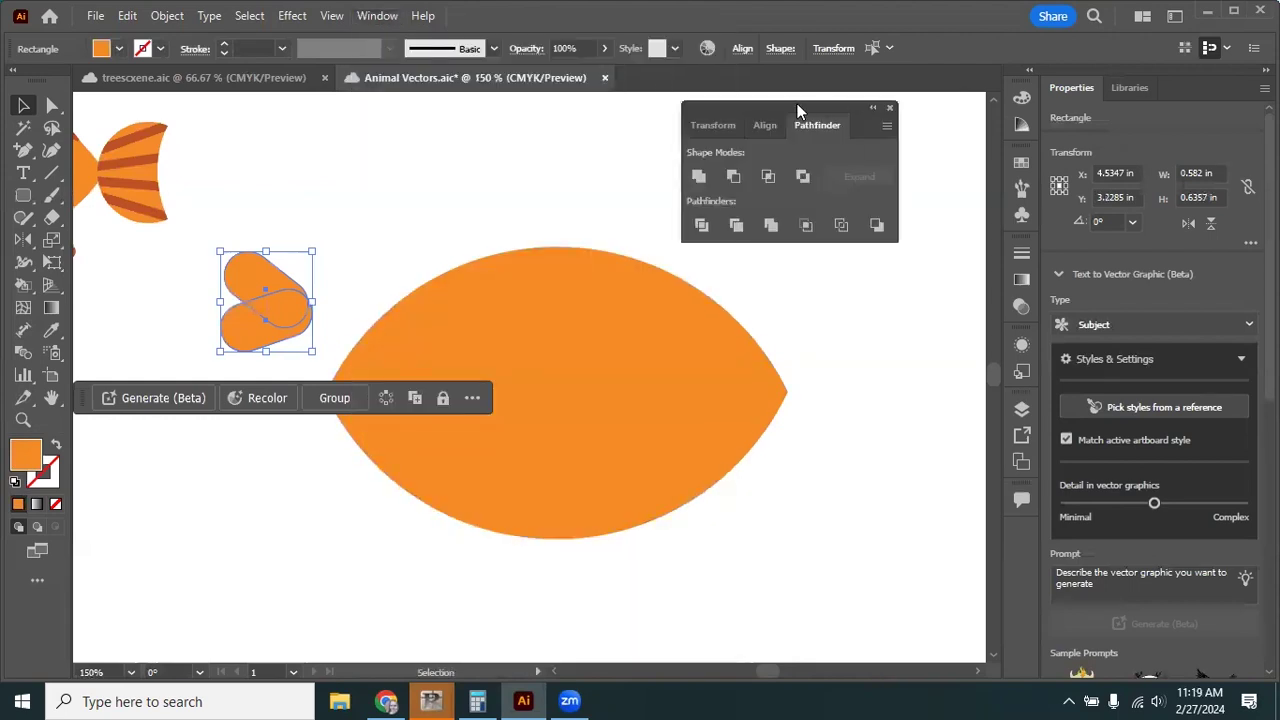
left_click_drag(798, 111, 1021, 119)
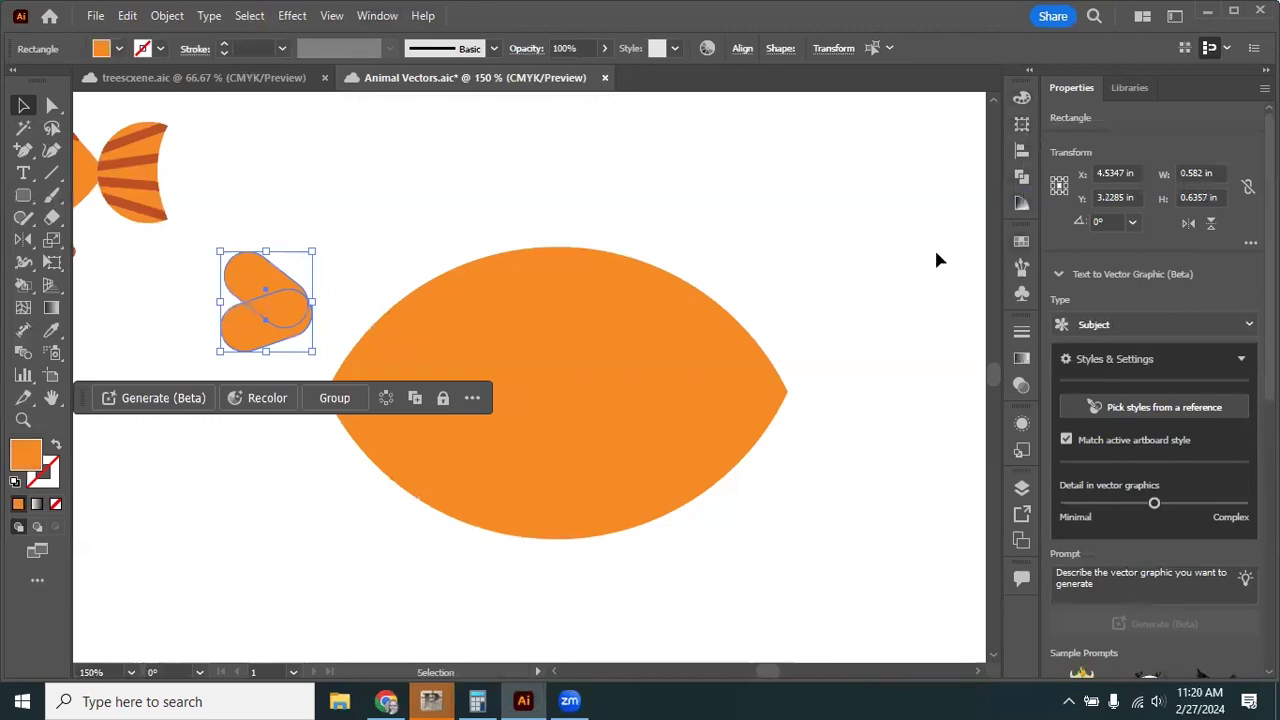
left_click(1021, 176)
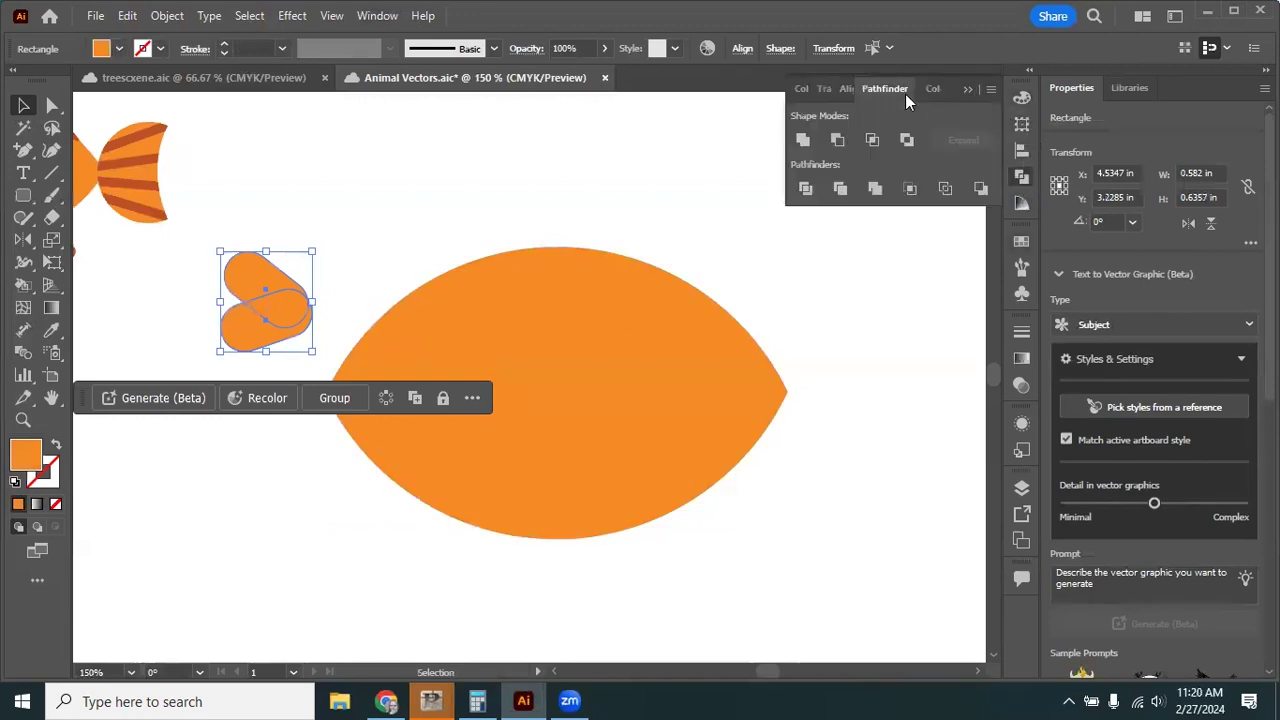
left_click(803, 139)
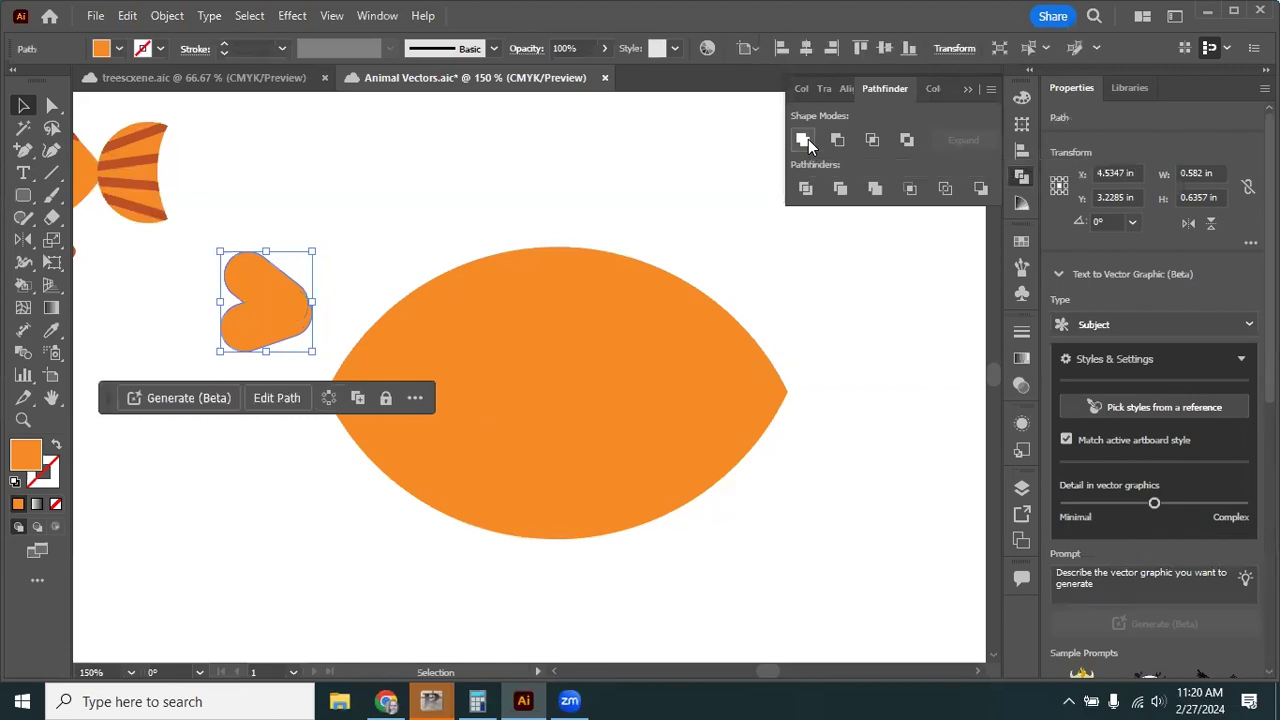
left_click(346, 216)
Recolor the merged lips with the Eyedropper using the dark rust swatch, fourth in the color palette.
left_click(280, 312)
key("a")
key("ctrl+minus")
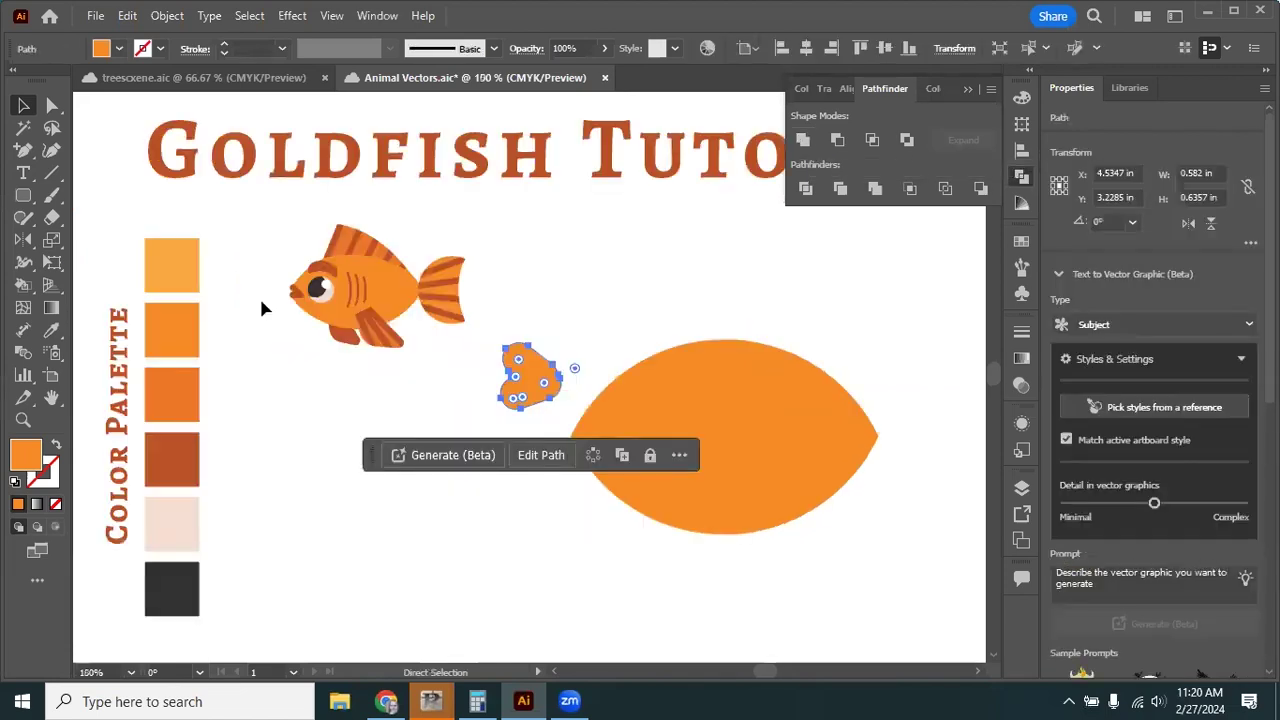
key("ctrl+minus")
key("v")
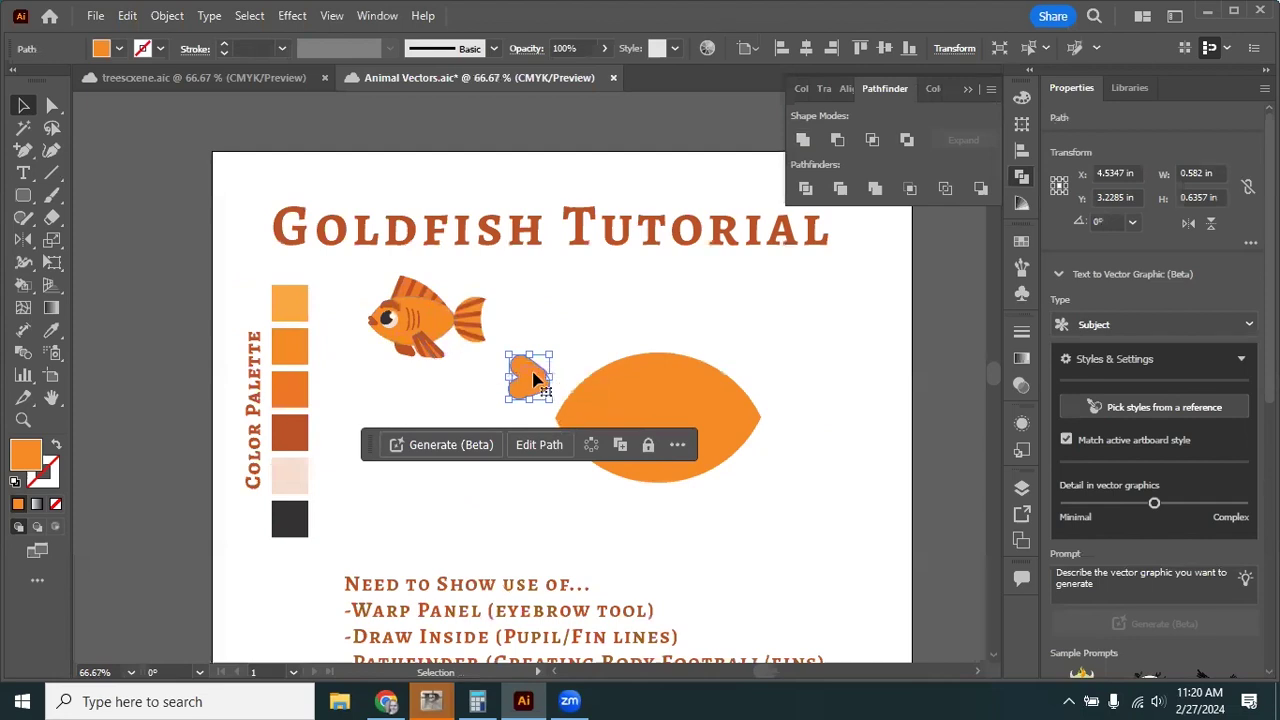
key("i")
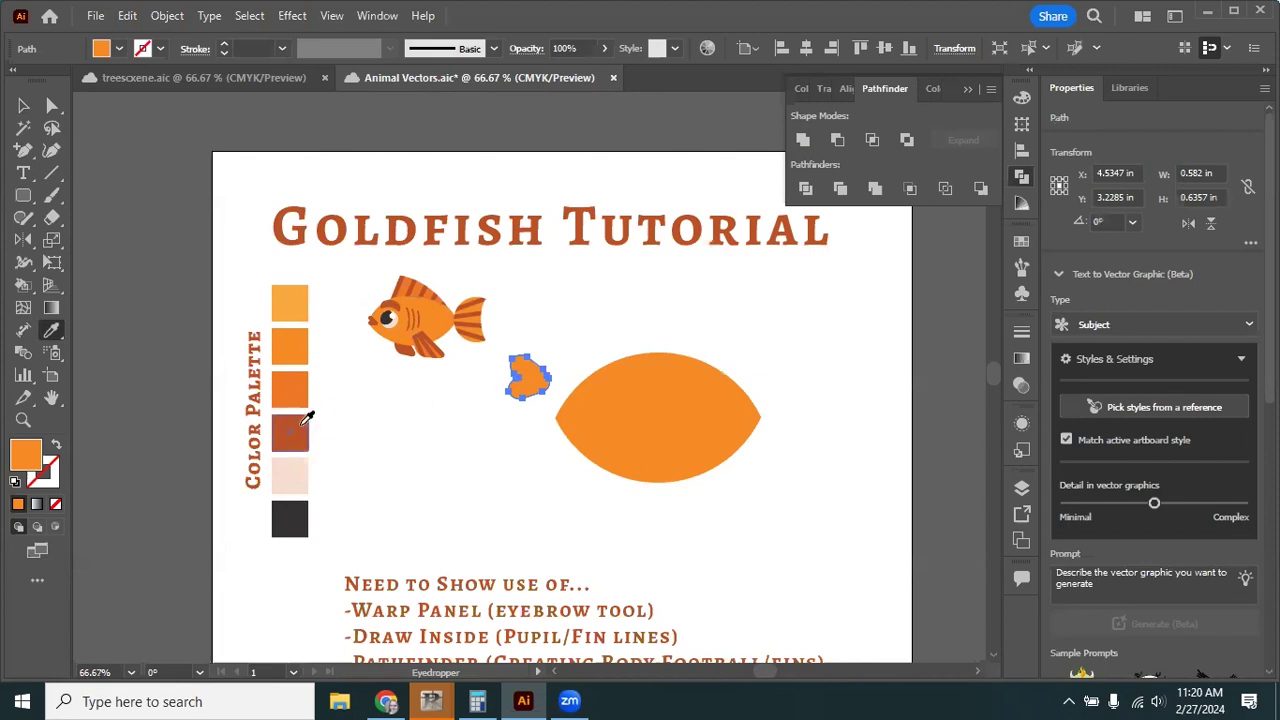
left_click(303, 421)
left_click(23, 105)
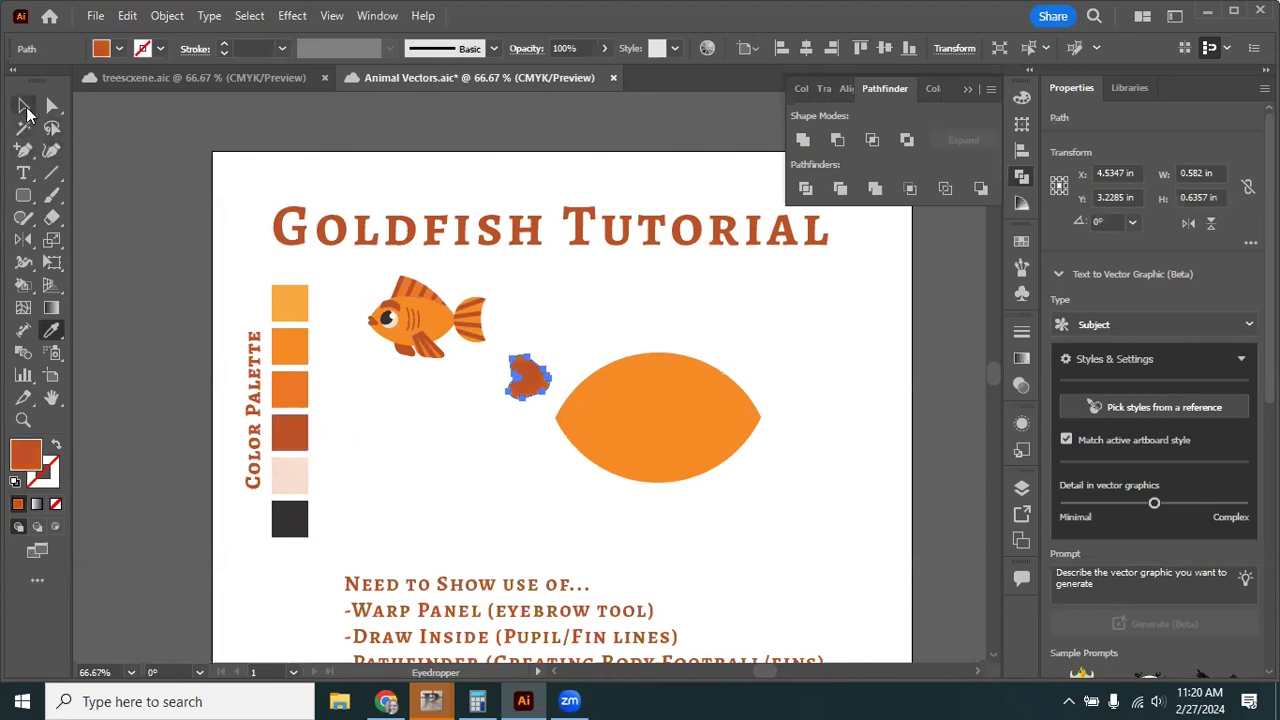
Scale the lips down and place them over the pointed left end of the fish body.
key("ctrl+equal")
key("ctrl+equal")
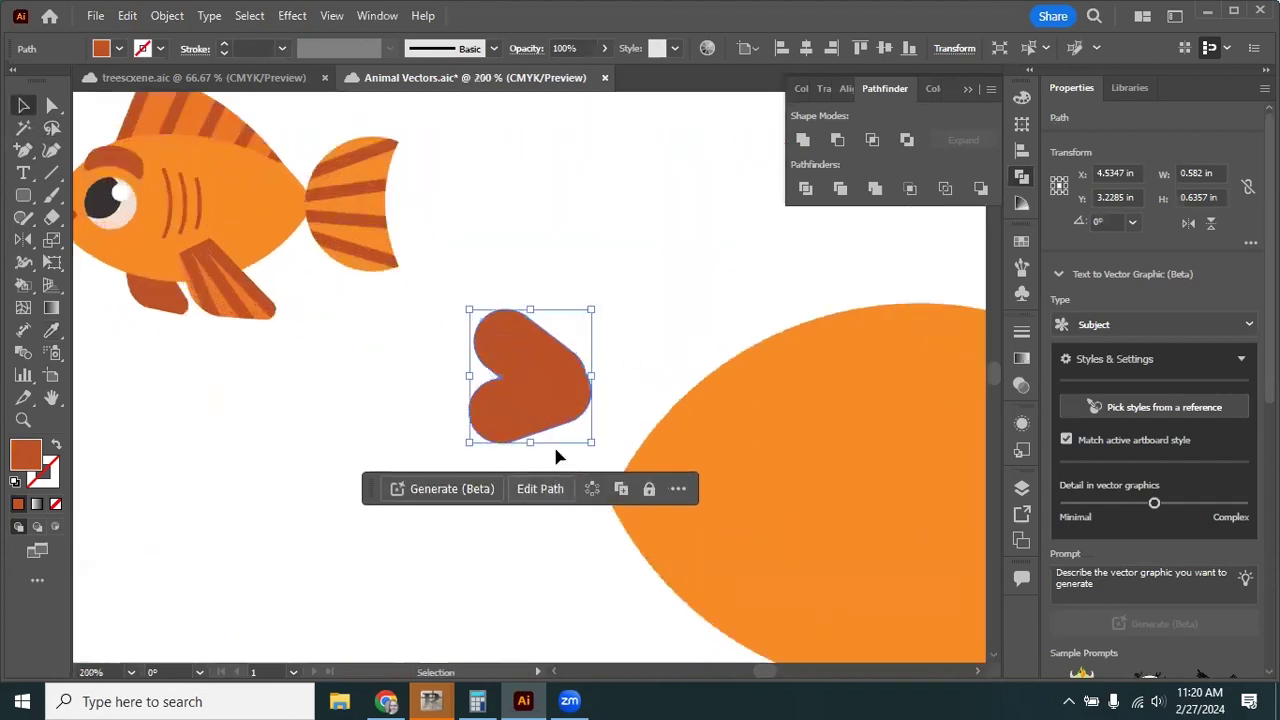
left_click(603, 254)
key("ctrl+equal")
left_click_drag(463, 337, 548, 458)
left_click_drag(460, 381, 512, 432)
left_click_drag(545, 498, 455, 345)
left_click(334, 291)
Erase the body's orange tip showing between the lips, using the Eraser at a reduced size.
key("ctrl+equal")
key("ctrl+equal")
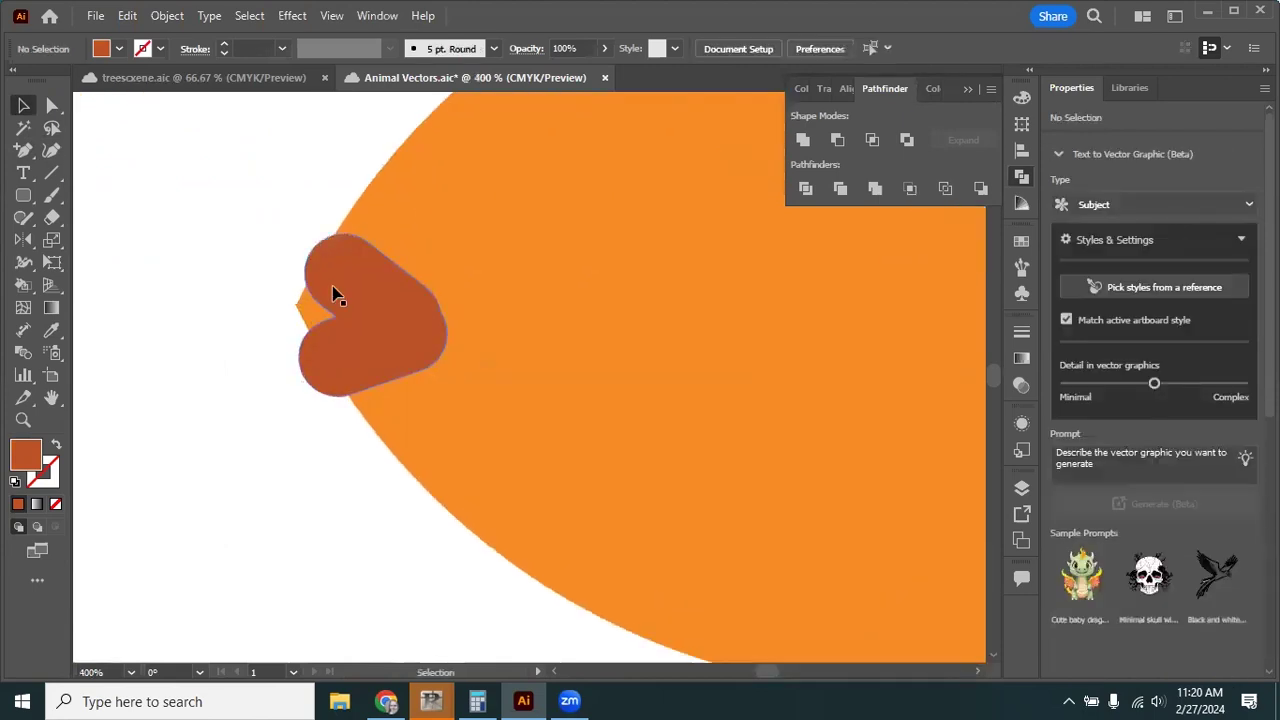
scroll(430, 360, "up", 2)
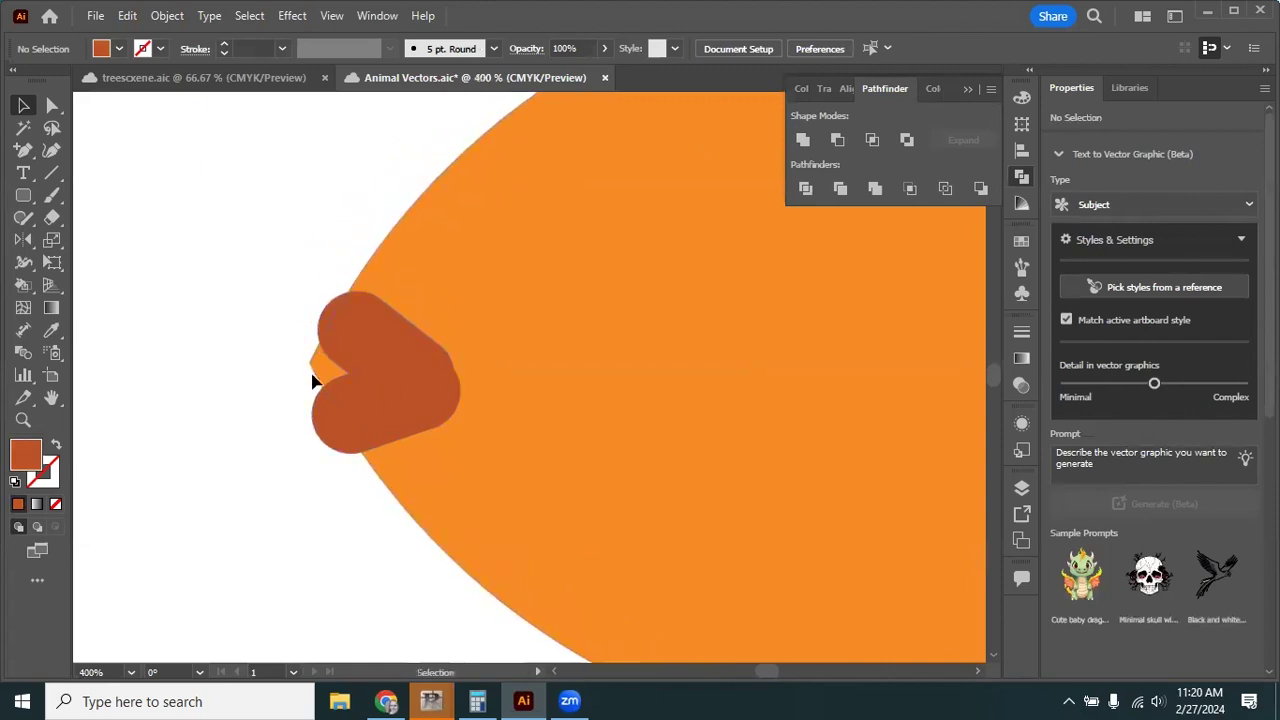
left_click(479, 247)
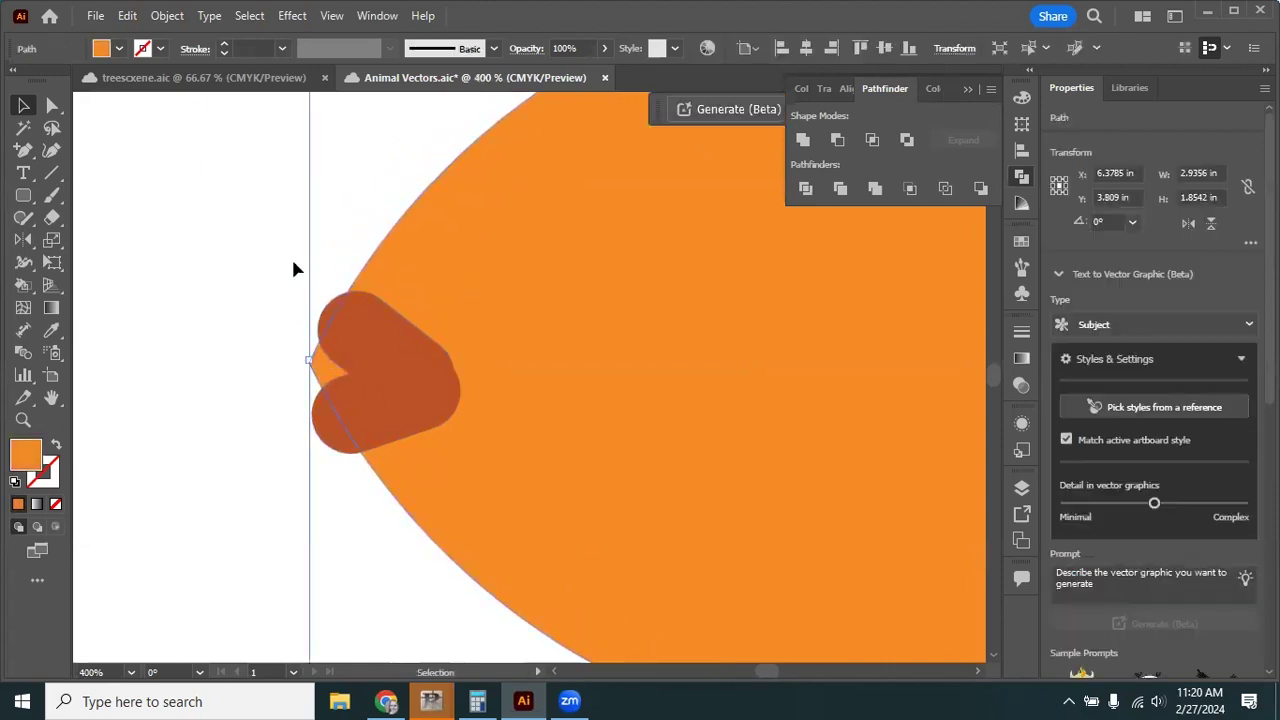
scroll(261, 233, "right", 1)
scroll(261, 233, "up", 1)
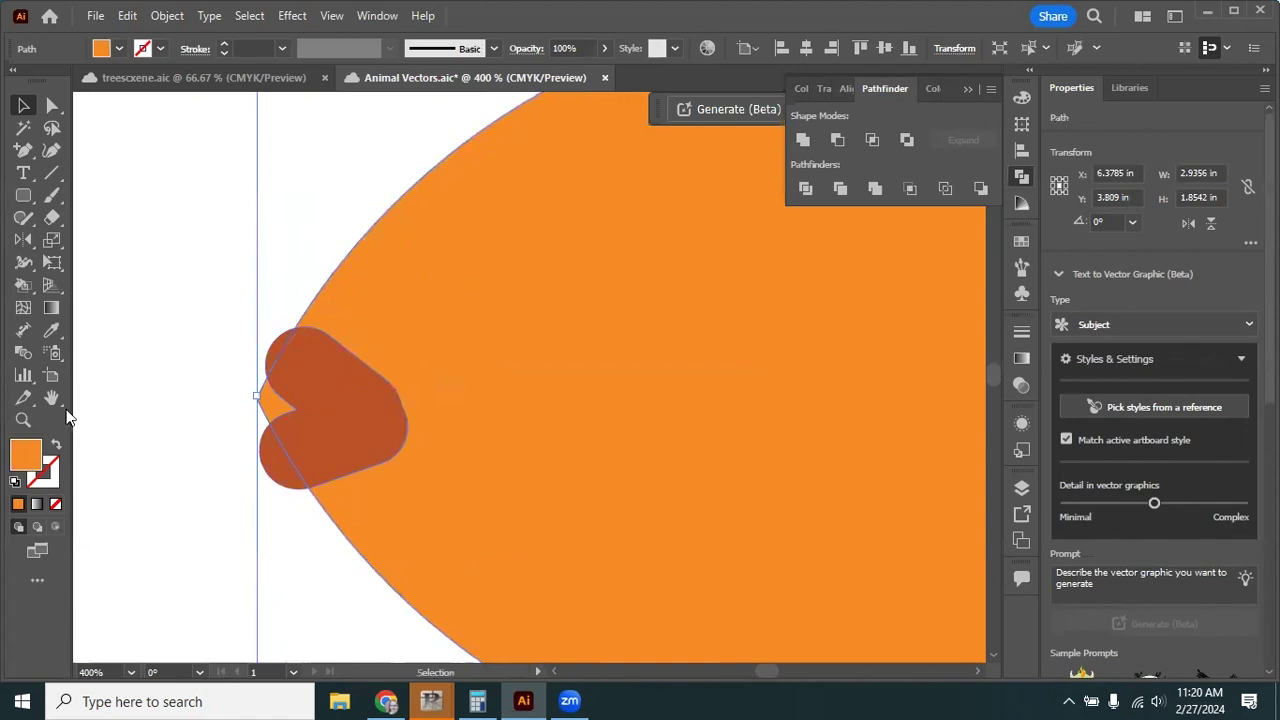
scroll(163, 260, "left", 1)
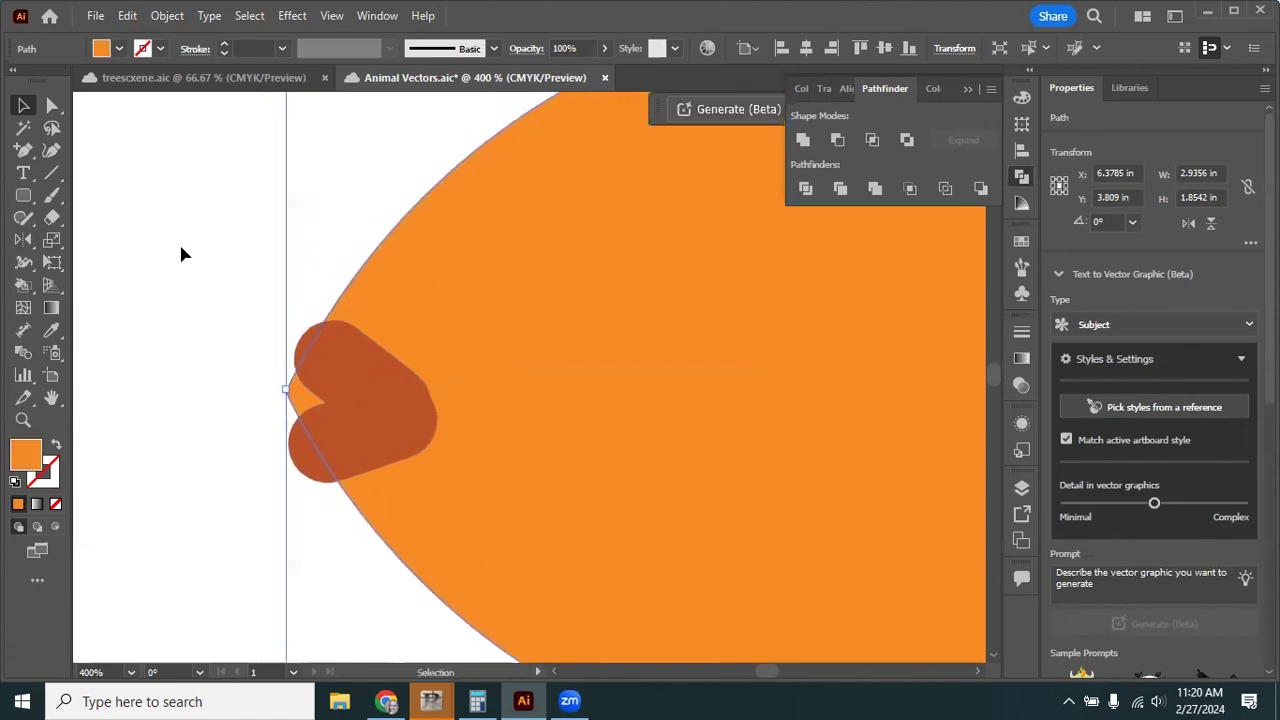
left_click(53, 218)
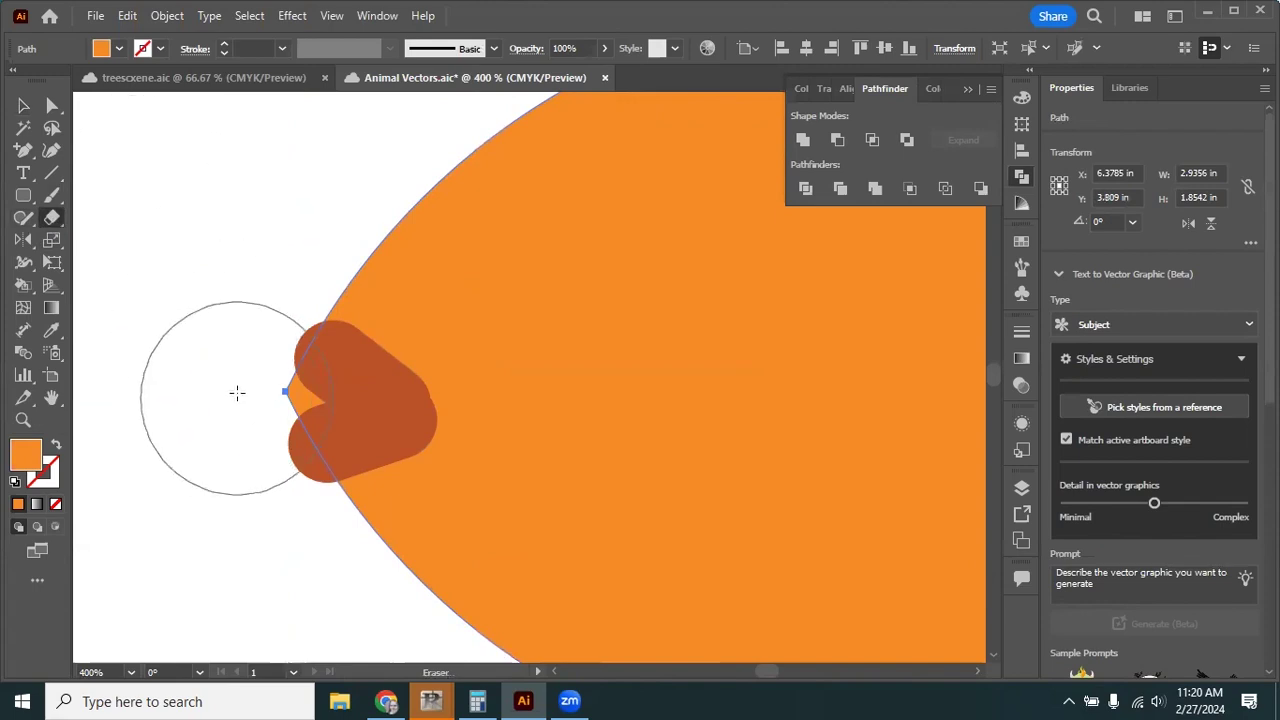
double_click(53, 218)
mouse_move(491, 419)
left_mouse_down()
mouse_move(512, 424)
mouse_move(486, 418)
left_mouse_up()
left_click(737, 462)
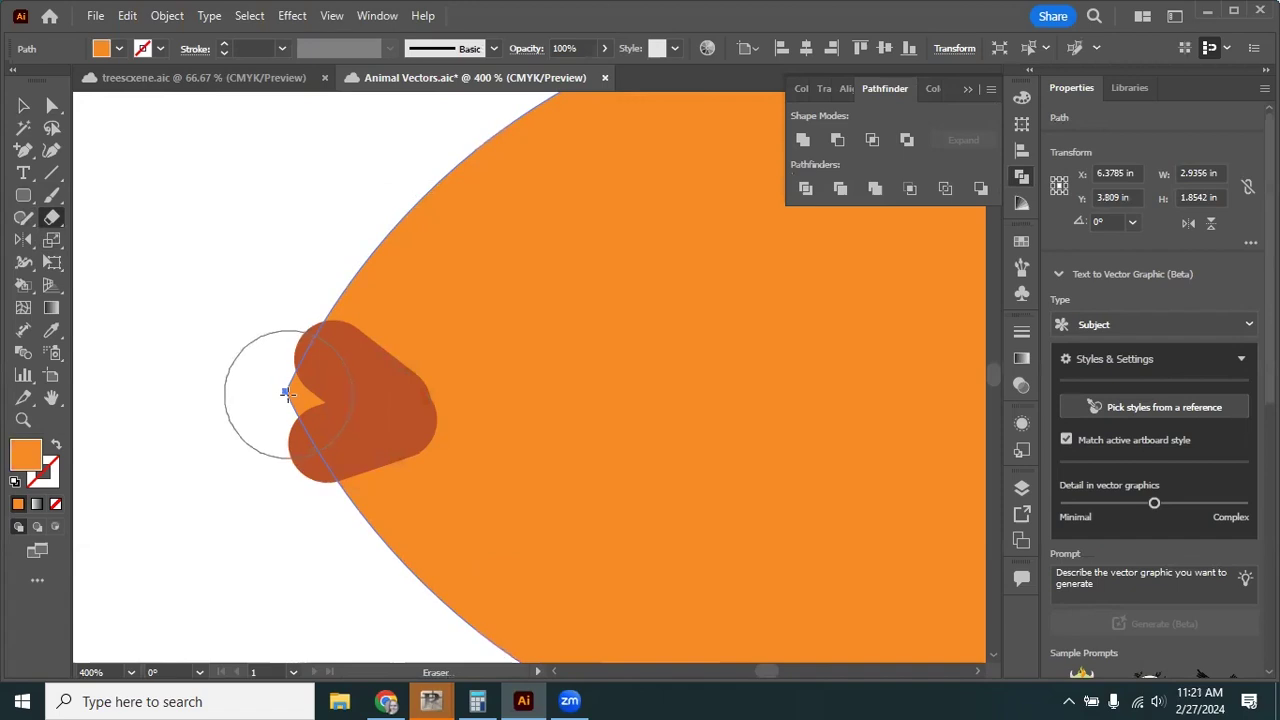
left_click(288, 393)
left_click(24, 106)
left_click(160, 223)
Check the erased mouth area up close and compare the body and lips with the reference goldfish.
key("ctrl+minus")
key("ctrl+minus")
key("ctrl+minus")
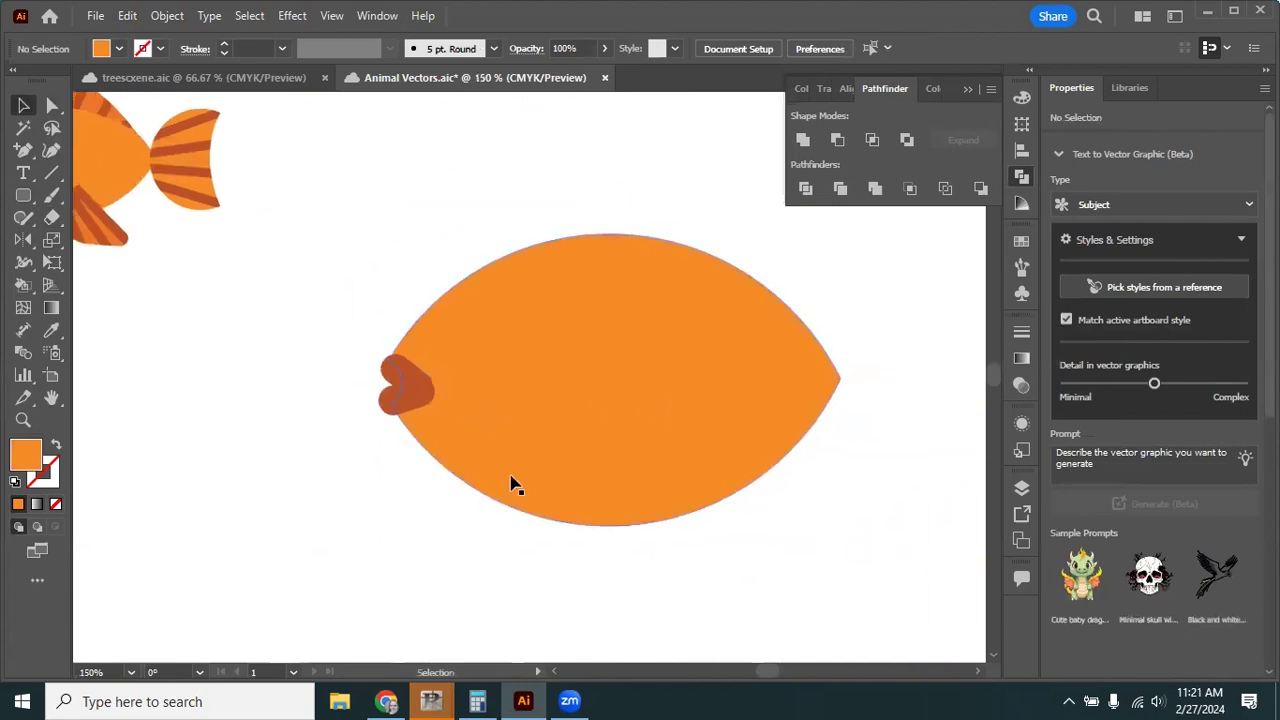
left_click_drag(297, 483, 376, 468)
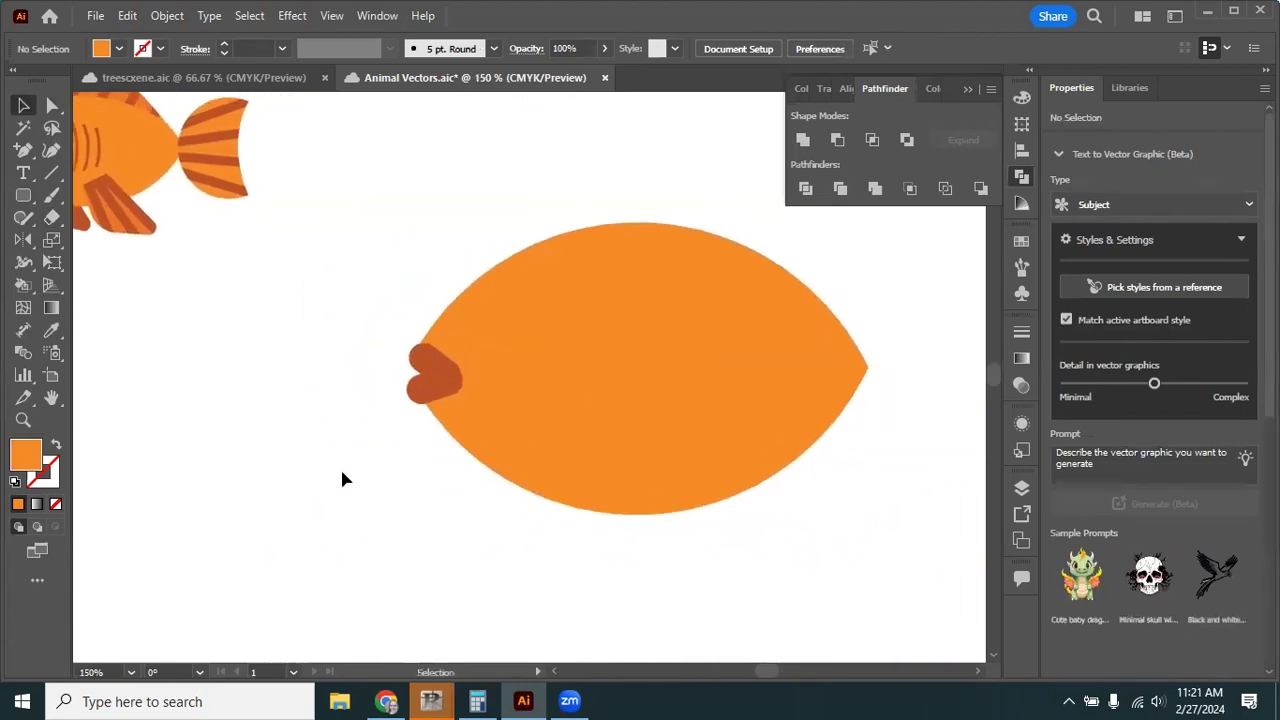
key("ctrl+minus")
key("ctrl+minus")
key("ctrl+plus")
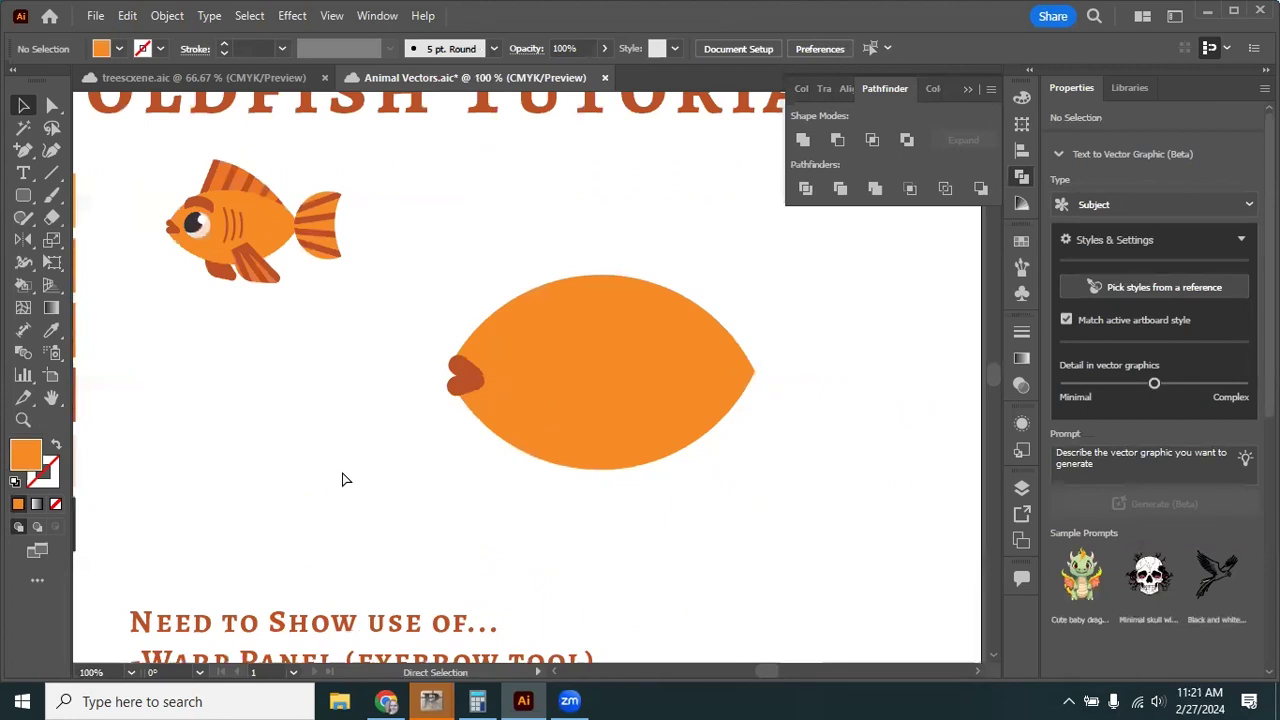
key("ctrl+minus")
key("ctrl+plus")
key("ctrl+plus")
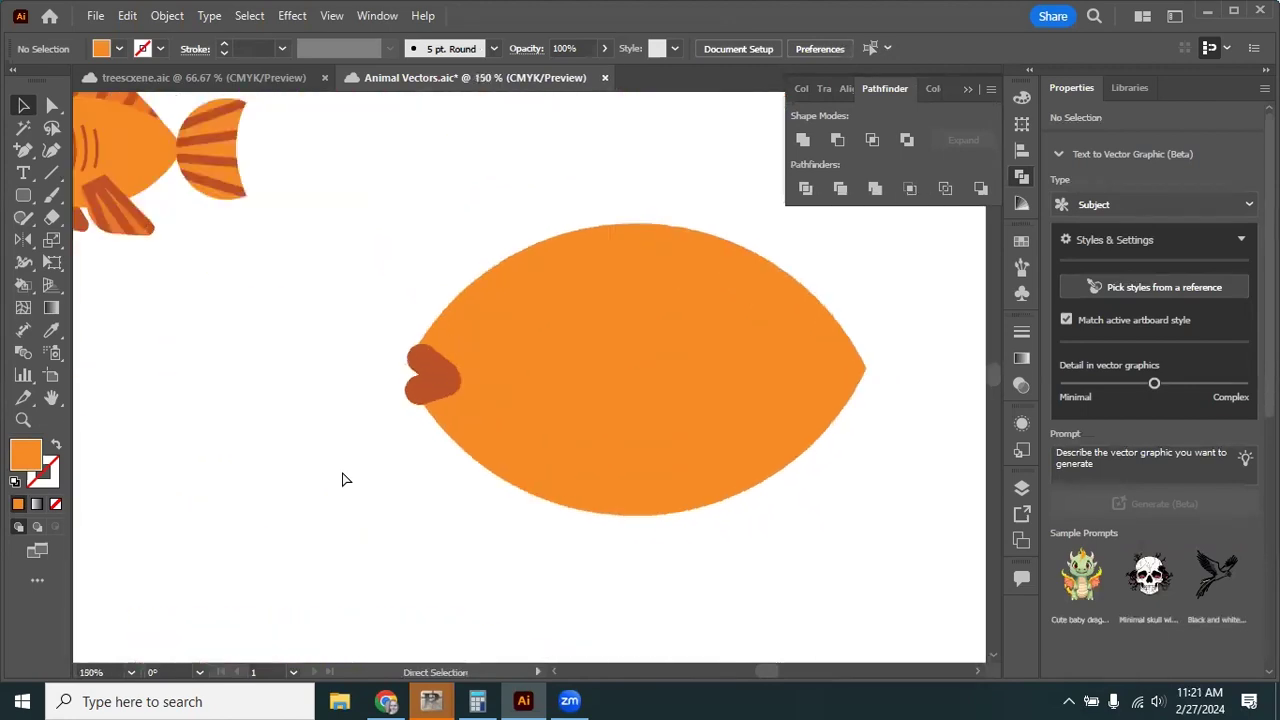
key("ctrl+plus")
key("ctrl+plus")
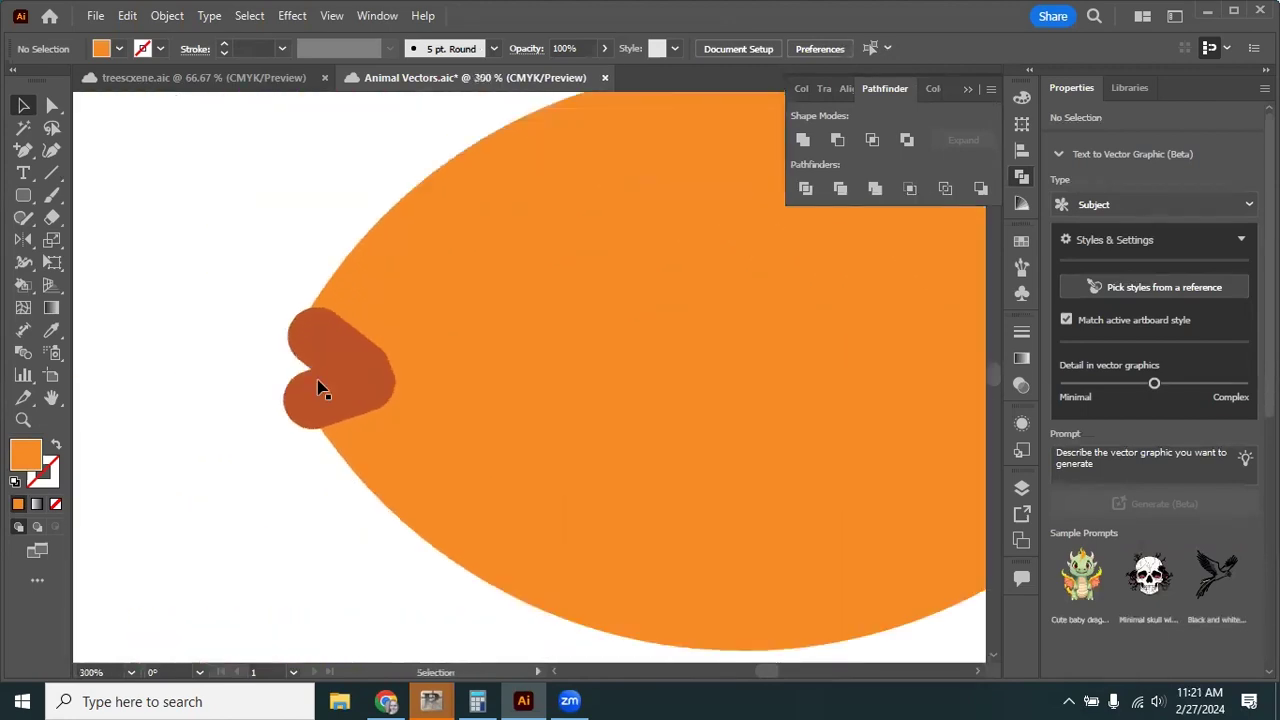
Choose the Ellipse tool for the eye and sample the pale pink palette swatch as the fill color.
left_click_drag(23, 196, 91, 241)
key("ctrl+minus")
key("ctrl+minus")
key("ctrl+minus")
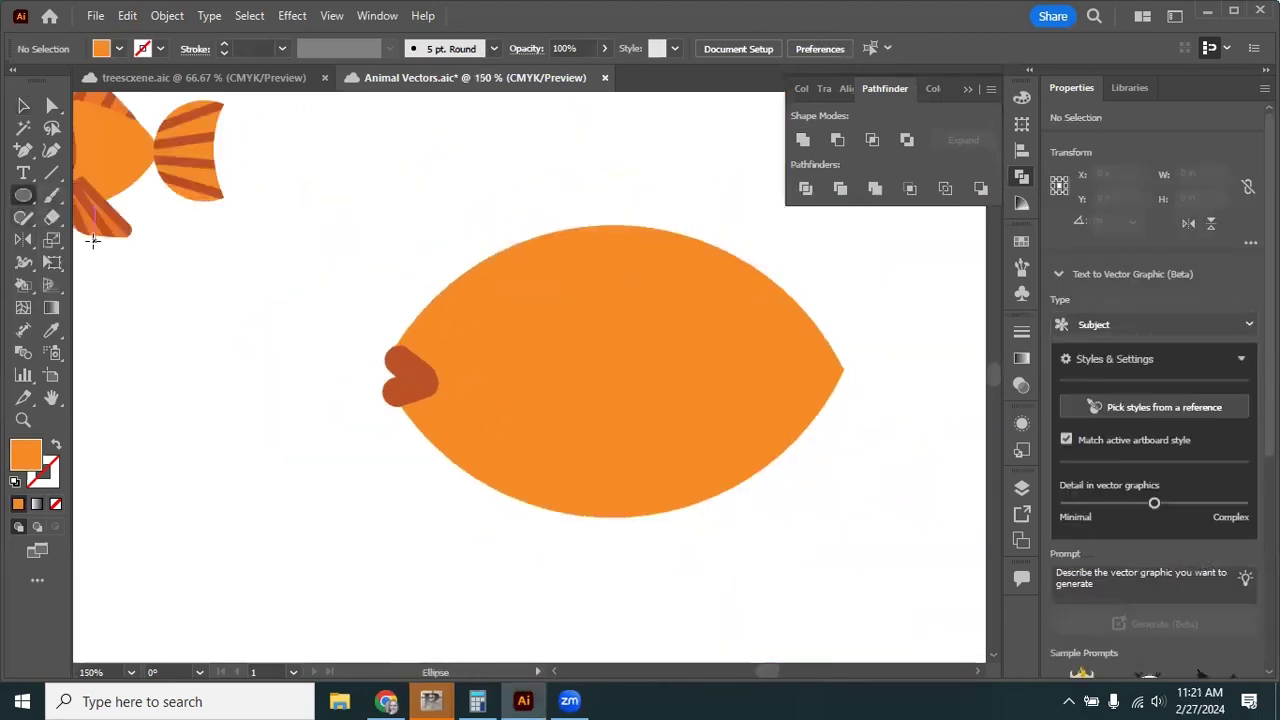
key("ctrl+plus")
scroll(517, 289, "left", 3)
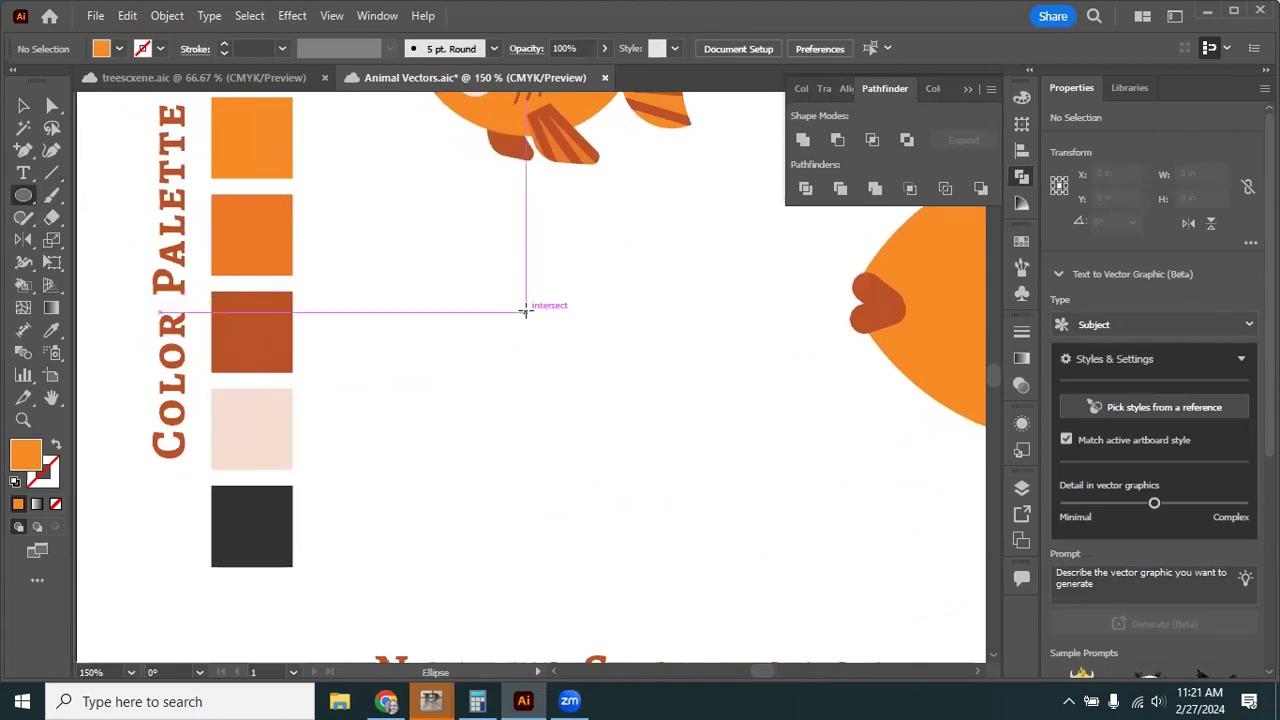
key("i")
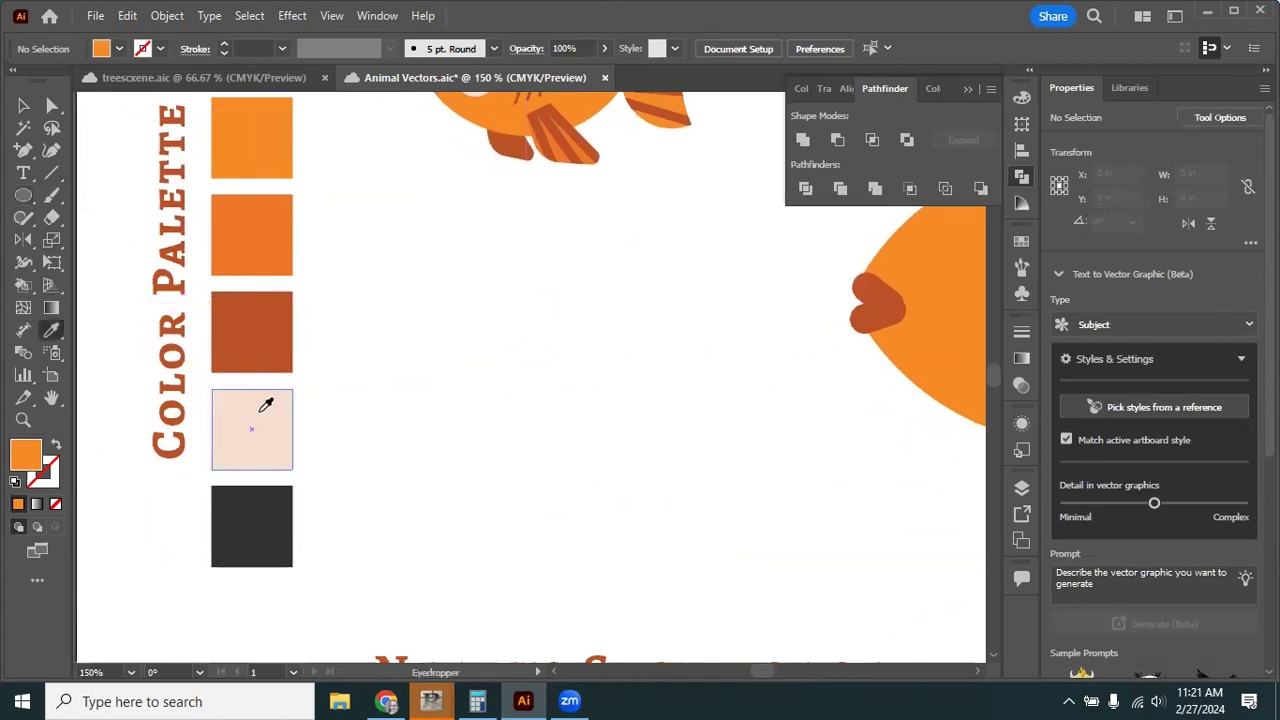
left_click(267, 401)
Draw a pale pink circle for the eye and position it on the body just right of the lips.
left_click_drag(643, 334, 340, 413)
key("l")
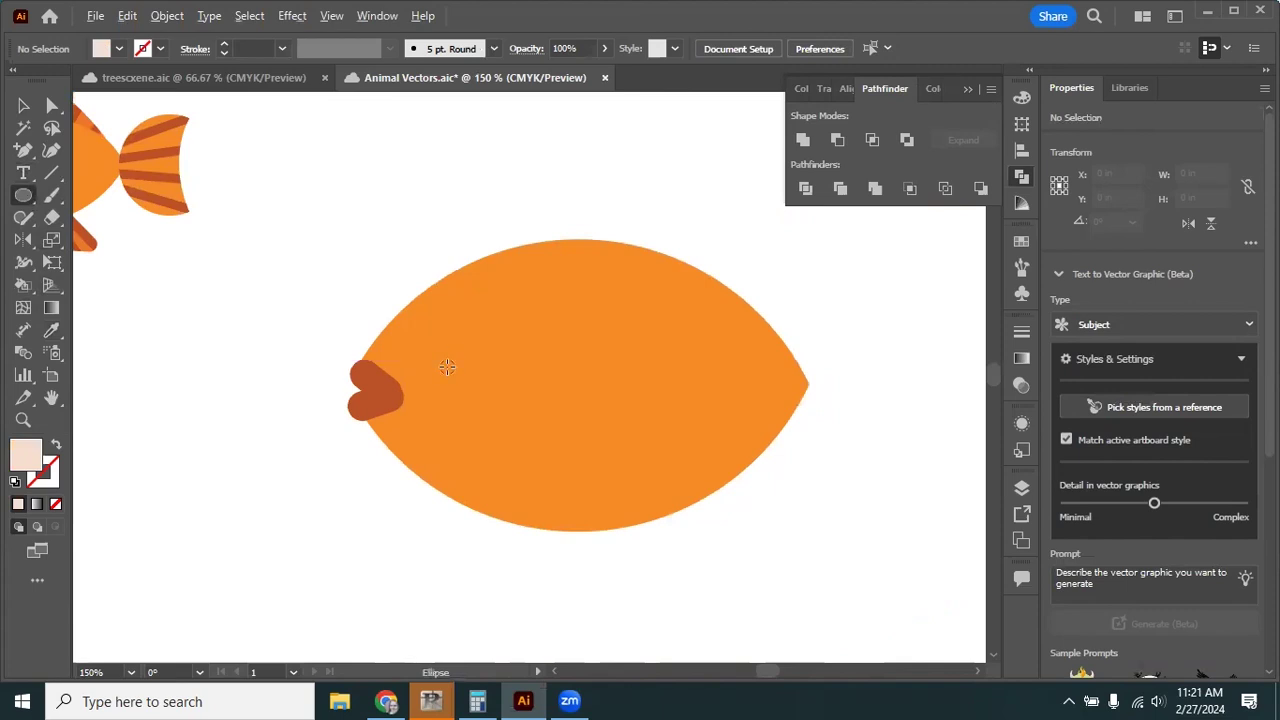
left_click_drag(447, 367, 447, 367)
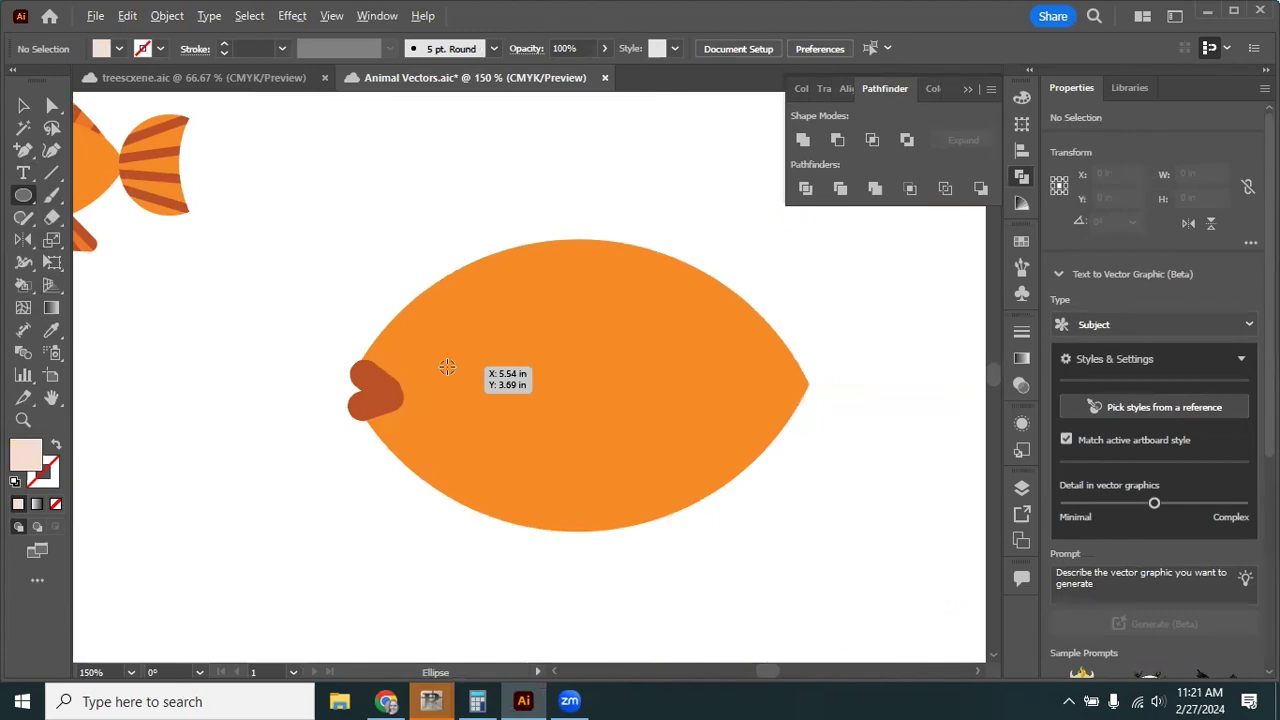
left_click_drag(447, 367, 489, 358)
left_click(23, 105)
left_click(395, 230)
left_click_drag(461, 360, 484, 368)
left_click(512, 183)
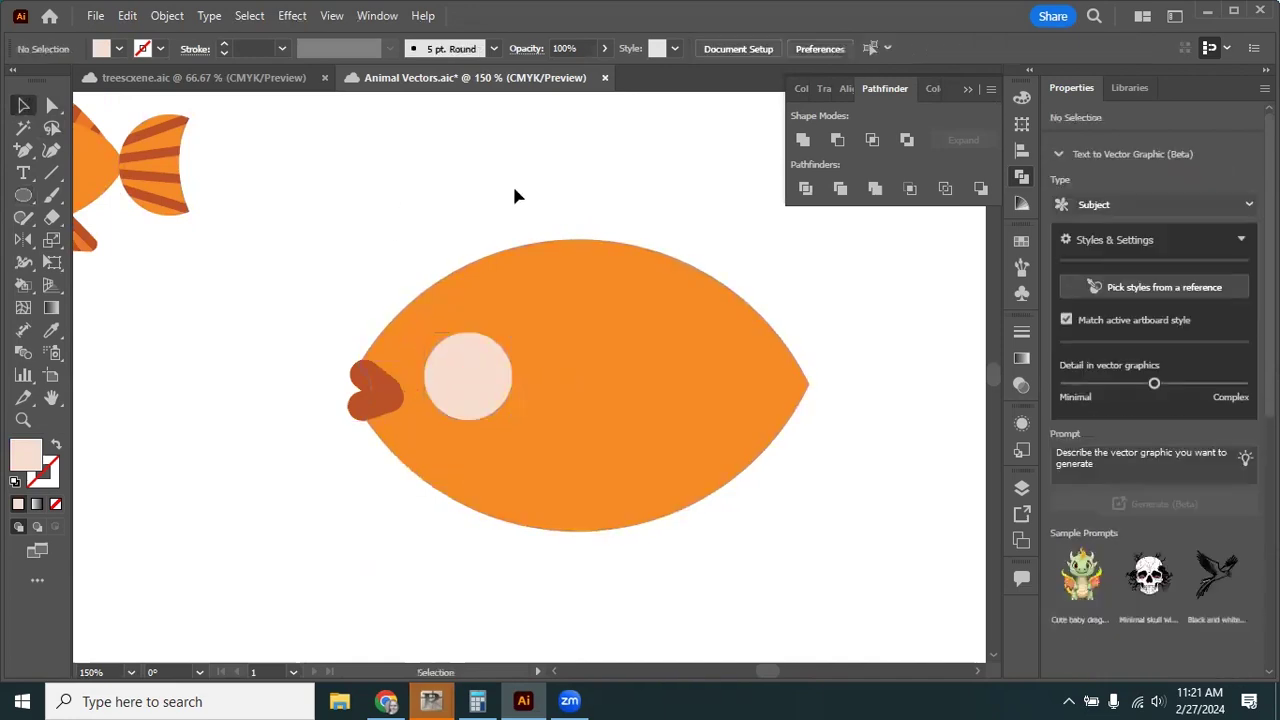
Examine the reference goldfish's eye and compare it with the pale pink eye circle up close.
scroll(500, 180, "right", 2)
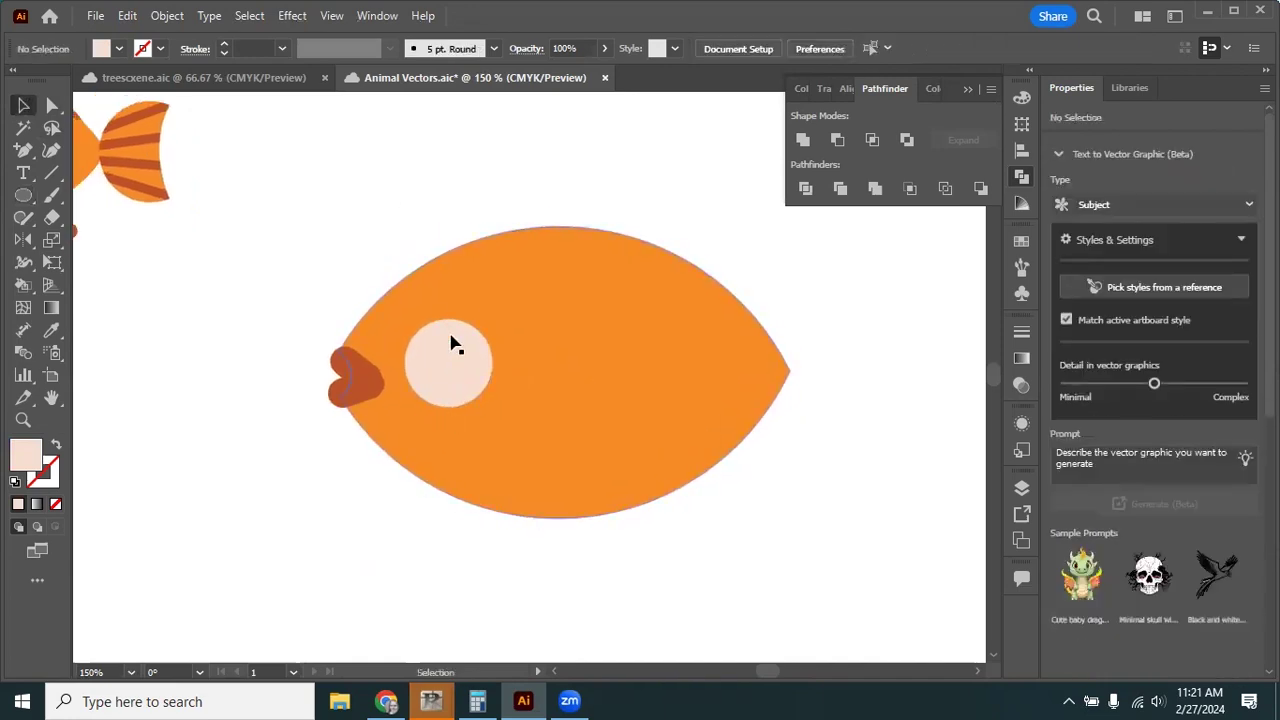
scroll(340, 246, "up", 2)
scroll(338, 339, "left", 3)
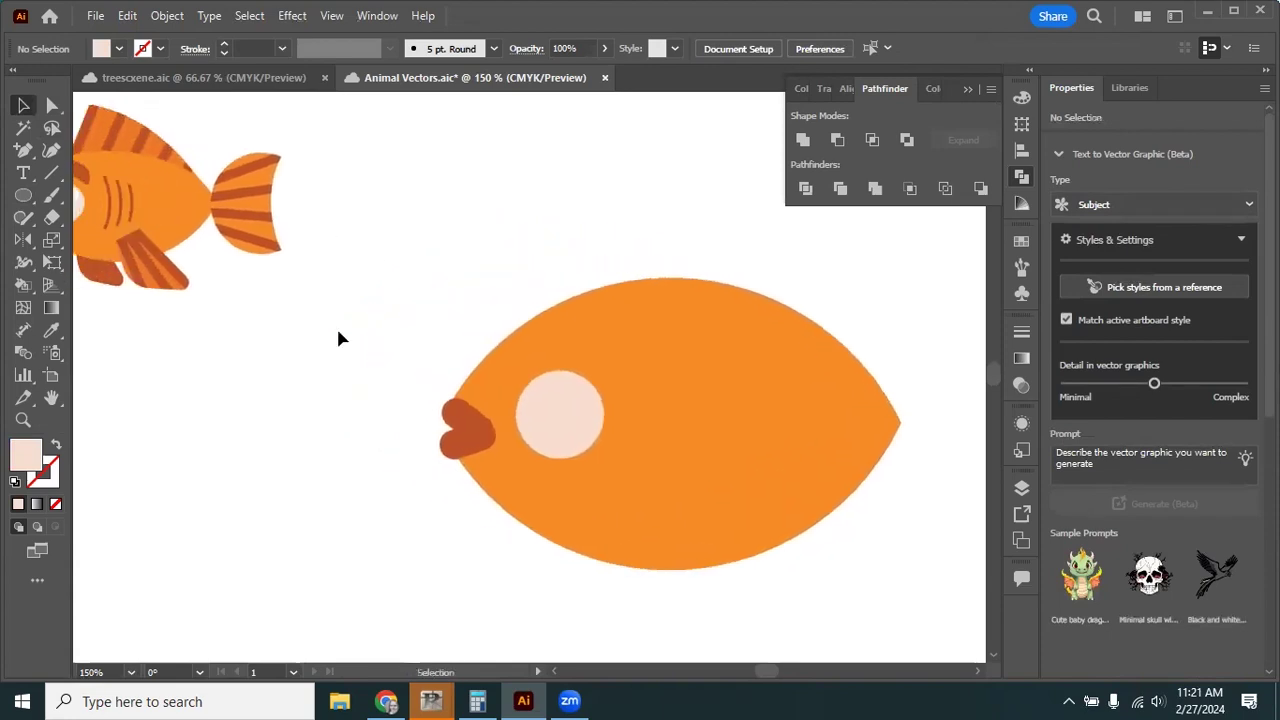
scroll(278, 387, "up", 1)
scroll(278, 387, "left", 3)
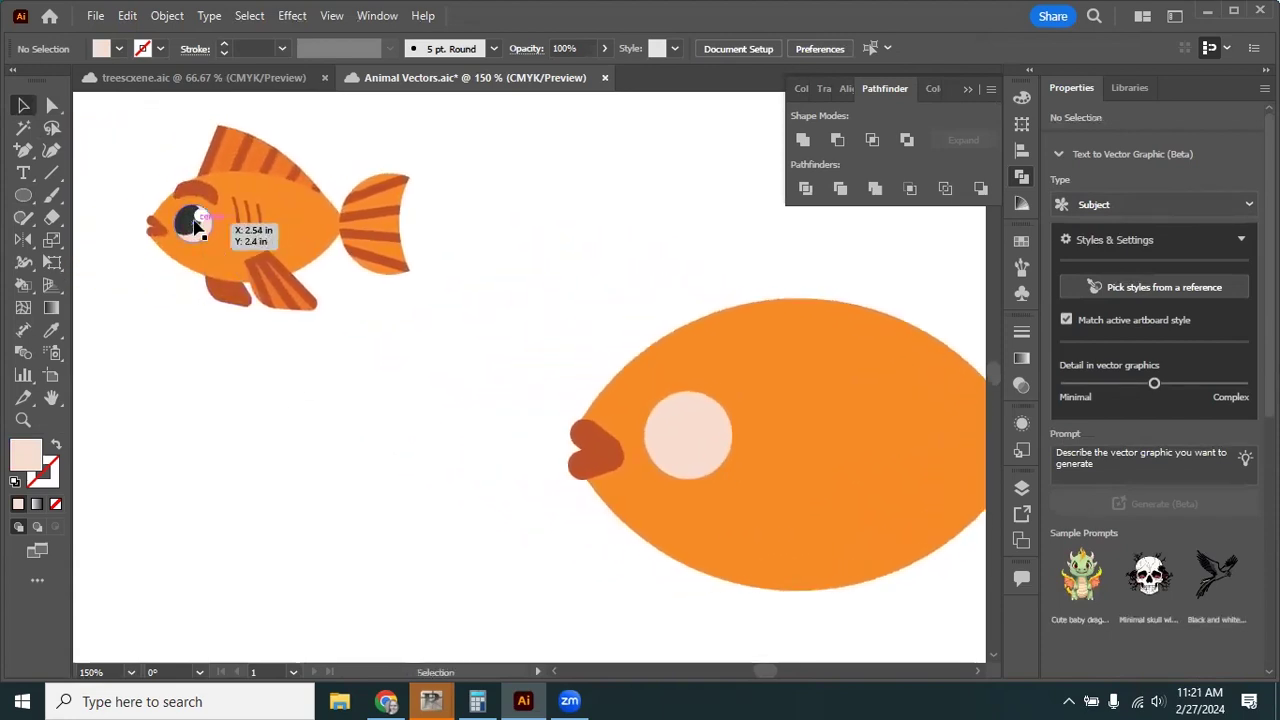
scroll(277, 206, "down", 3)
scroll(277, 206, "right", 5)
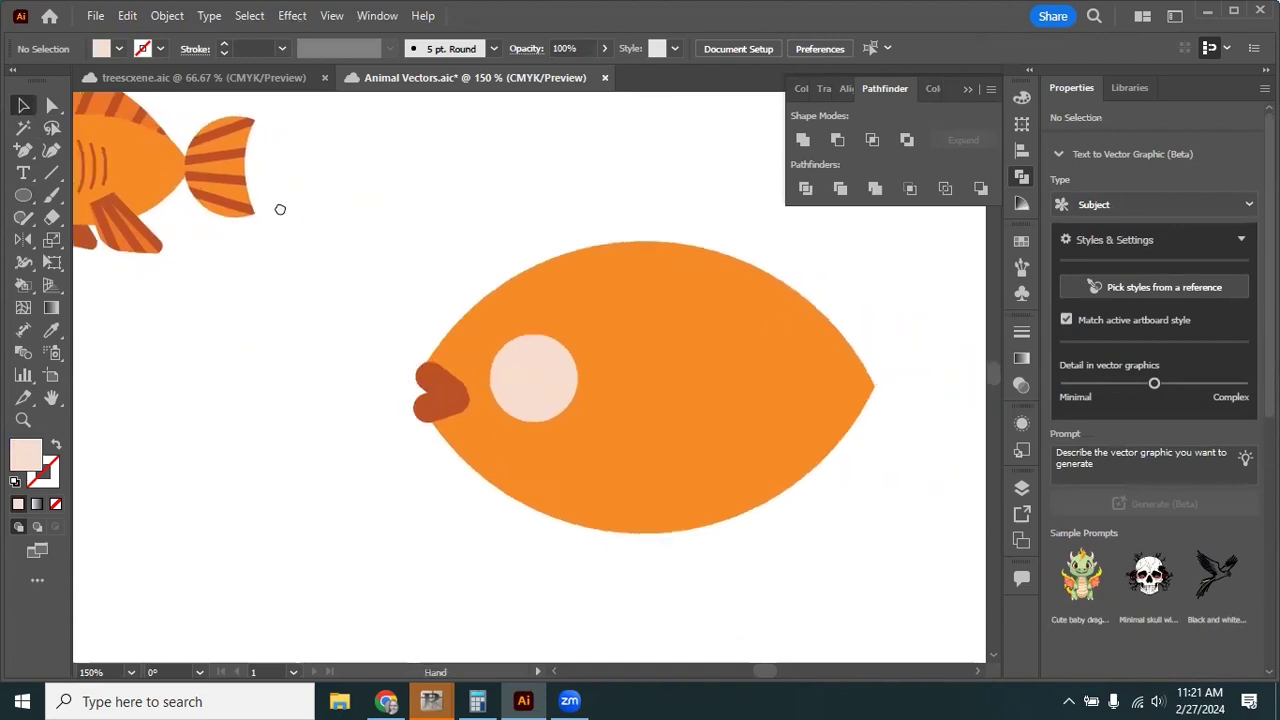
key("ctrl+equal")
key("ctrl+equal")
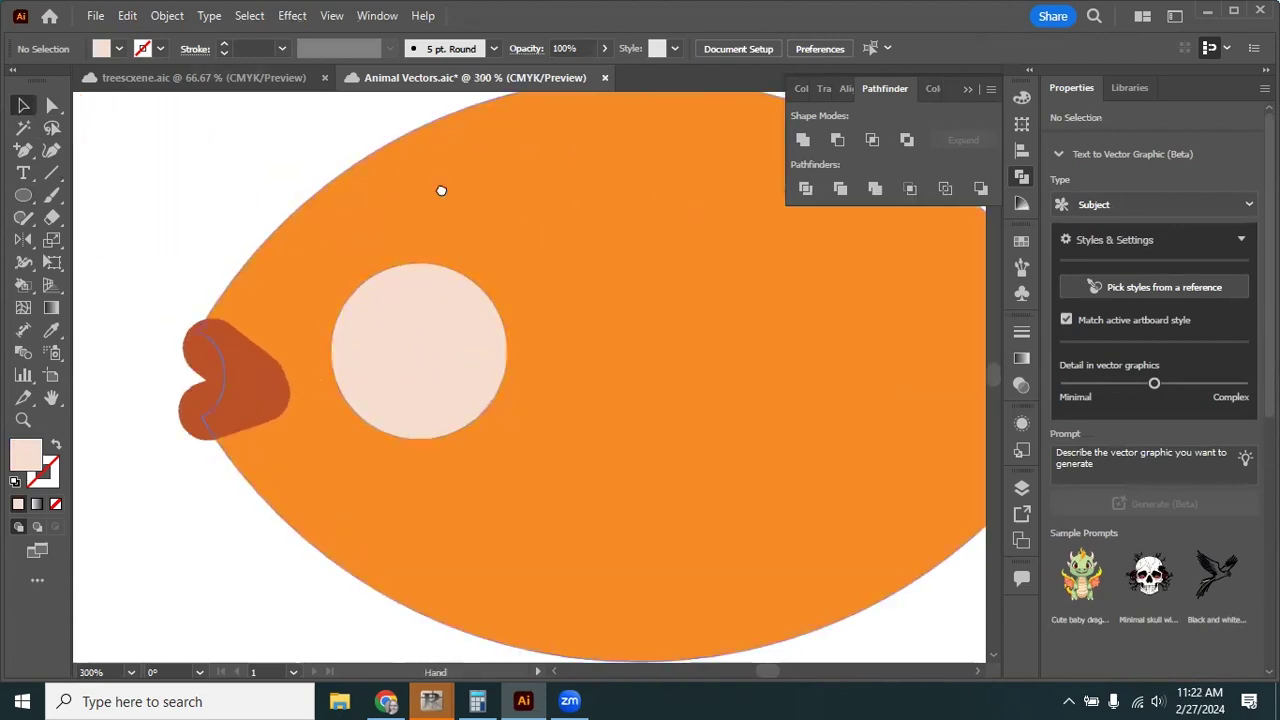
scroll(445, 205, "up", 1)
scroll(445, 205, "right", 1)
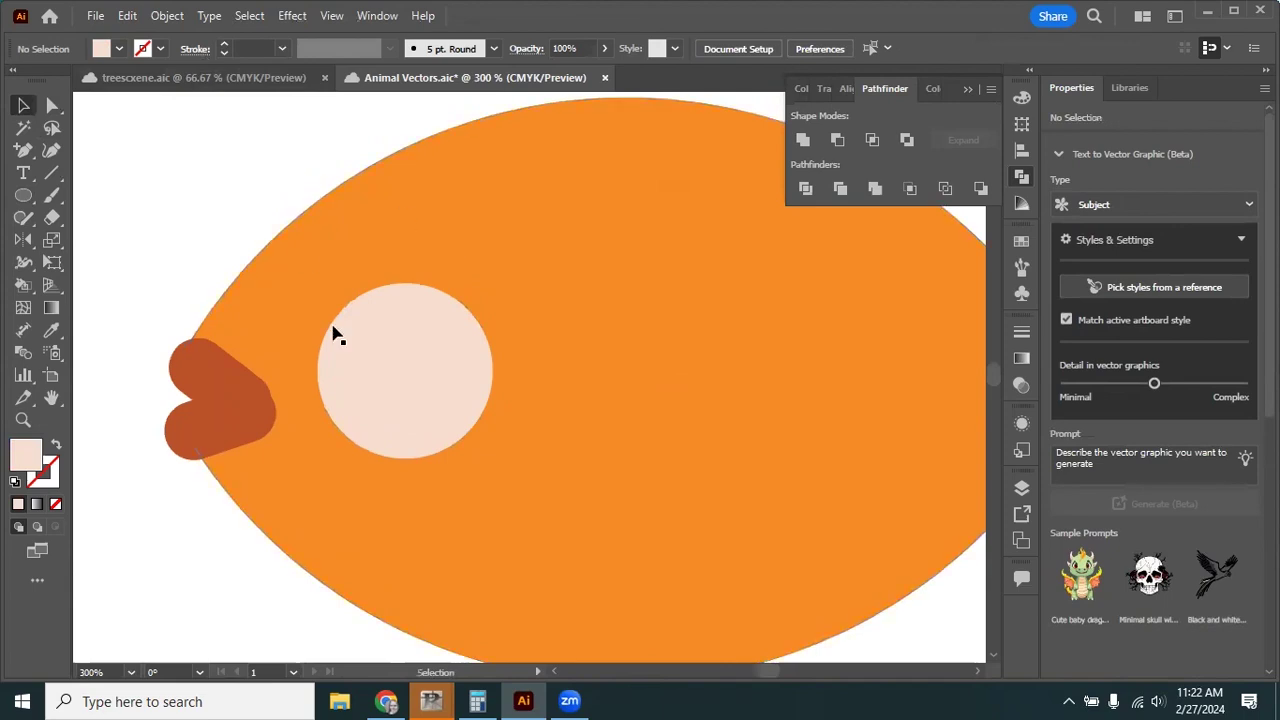
Select the pale pink eye circle and switch to Draw Inside mode.
left_click(371, 337)
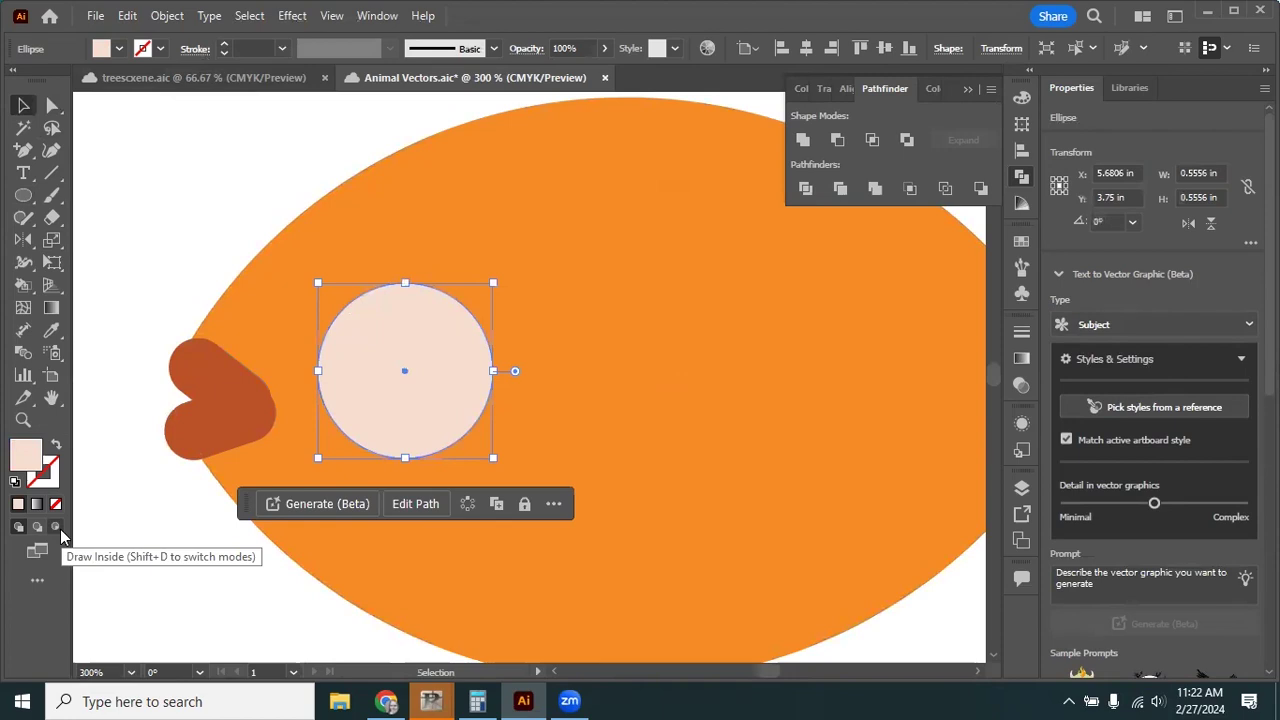
left_click(240, 232)
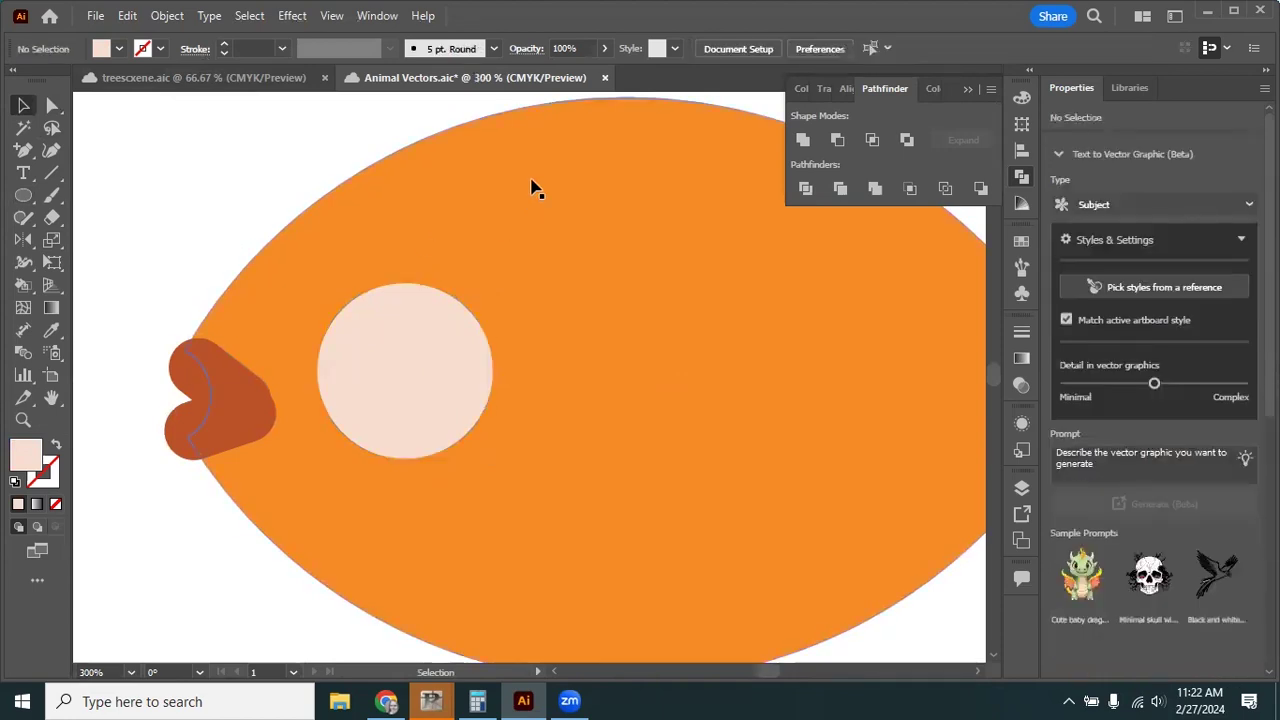
left_click(306, 248)
left_click(105, 142)
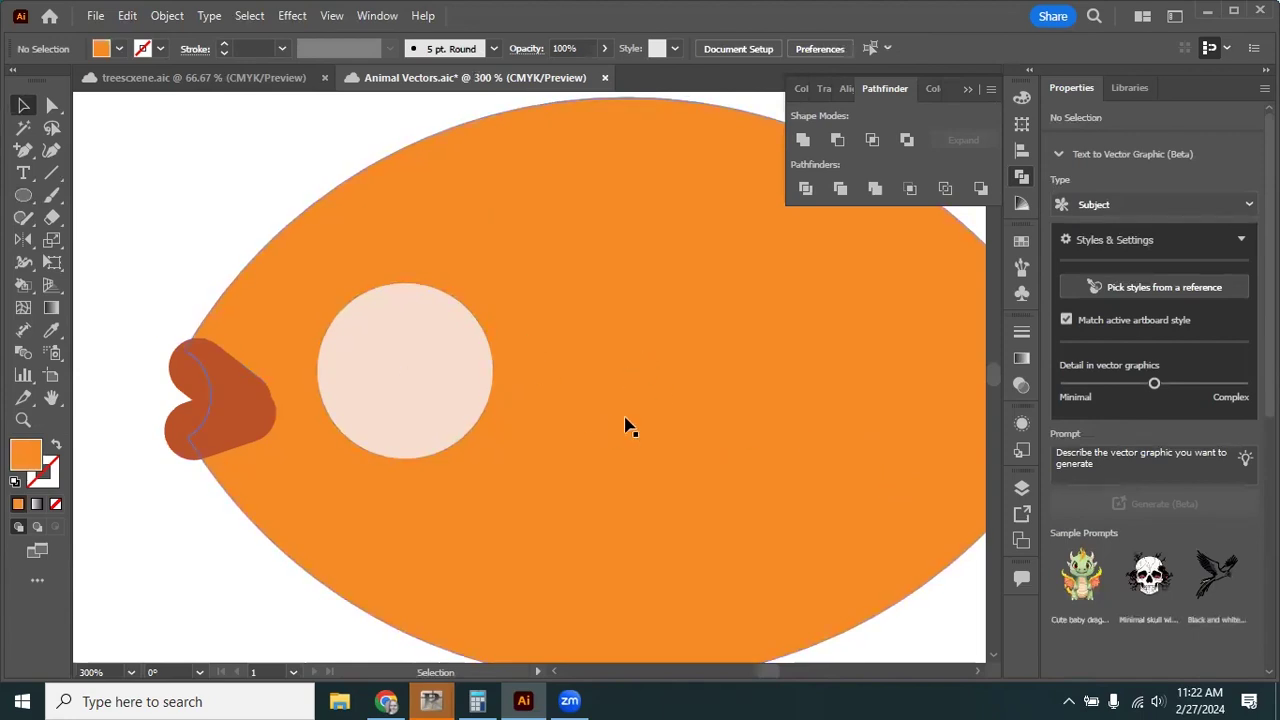
left_click(381, 320)
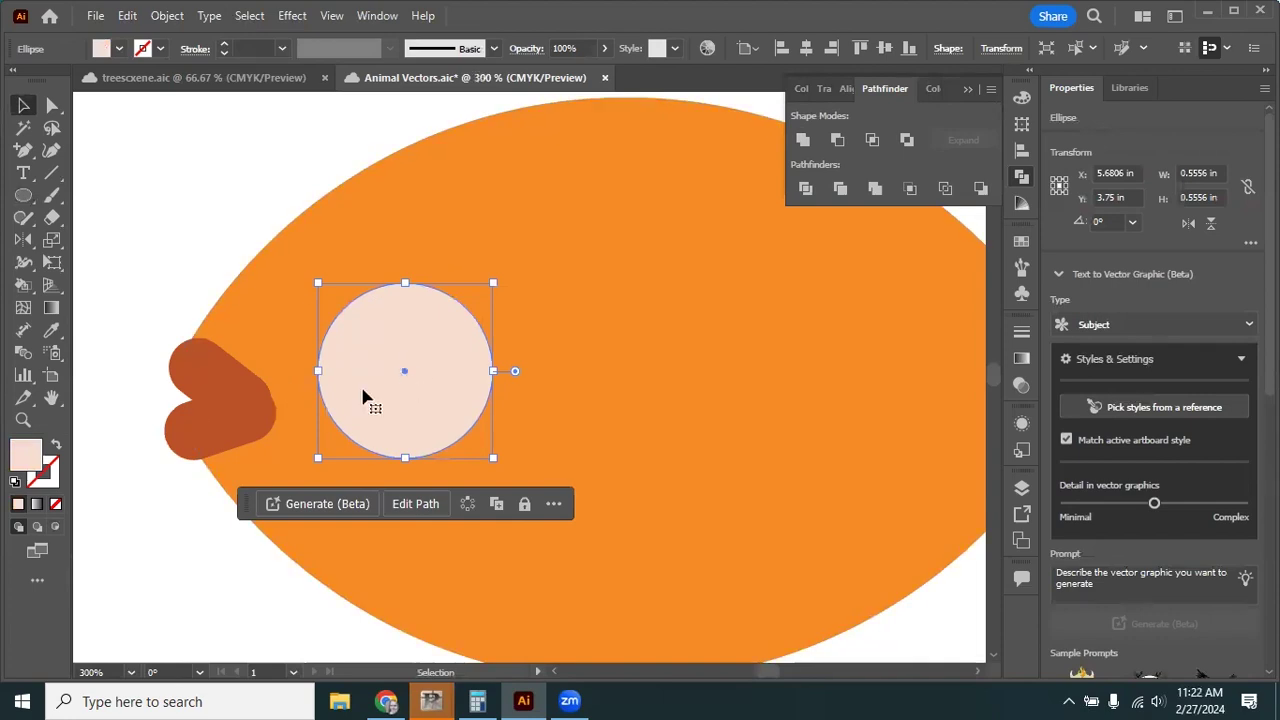
left_click(57, 528)
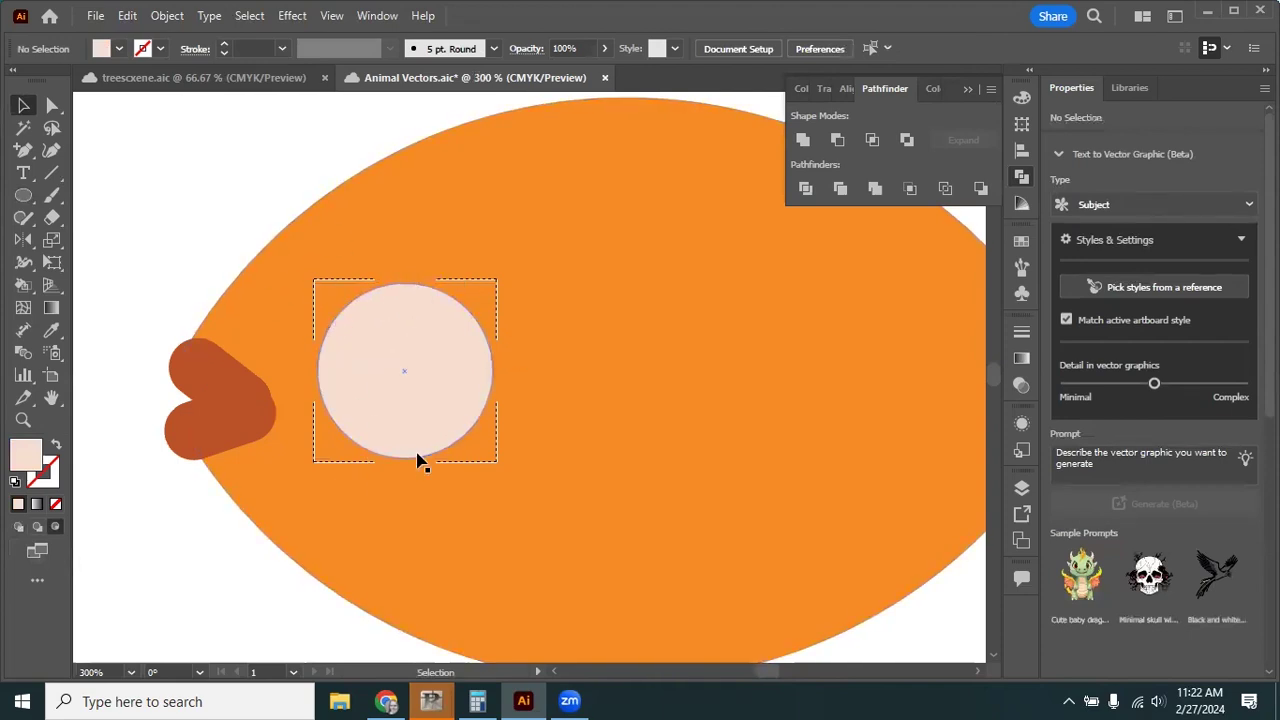
Sample the dark charcoal palette swatch as the fill color and choose the Ellipse tool for the pupil.
left_click(26, 197)
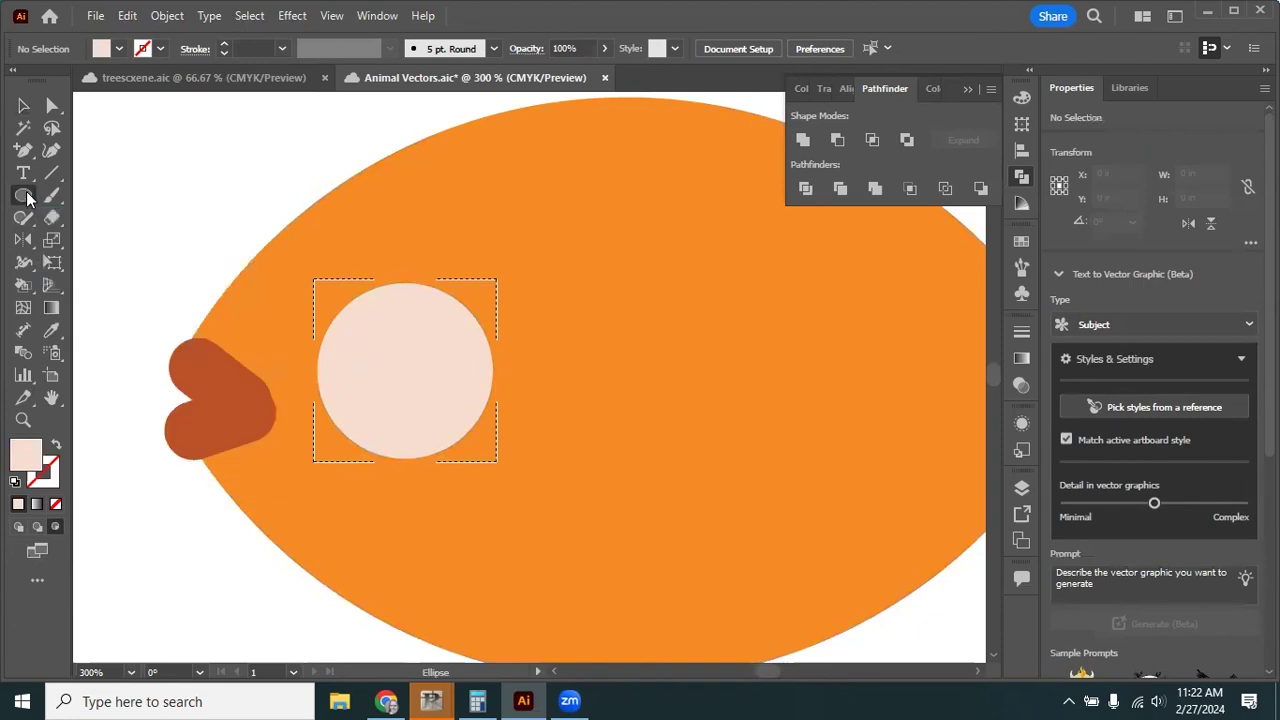
key("ctrl+minus")
key("ctrl+minus")
left_click_drag(255, 445, 650, 412)
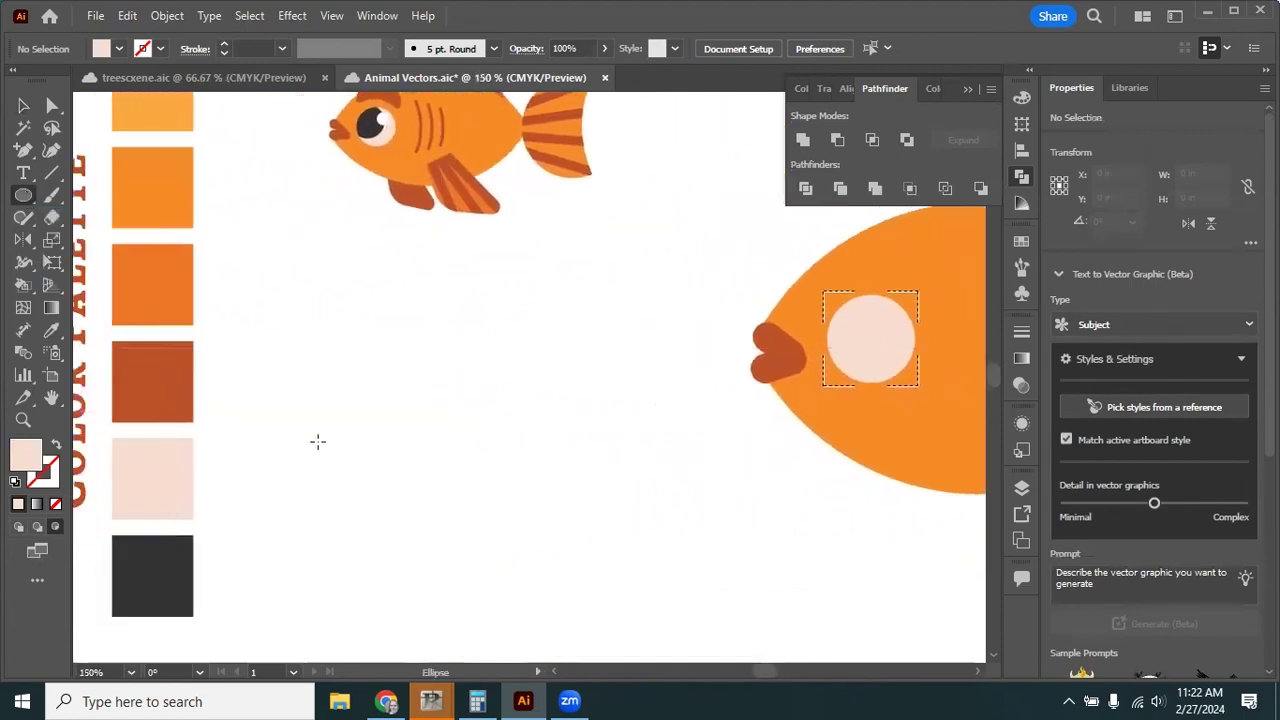
key("i")
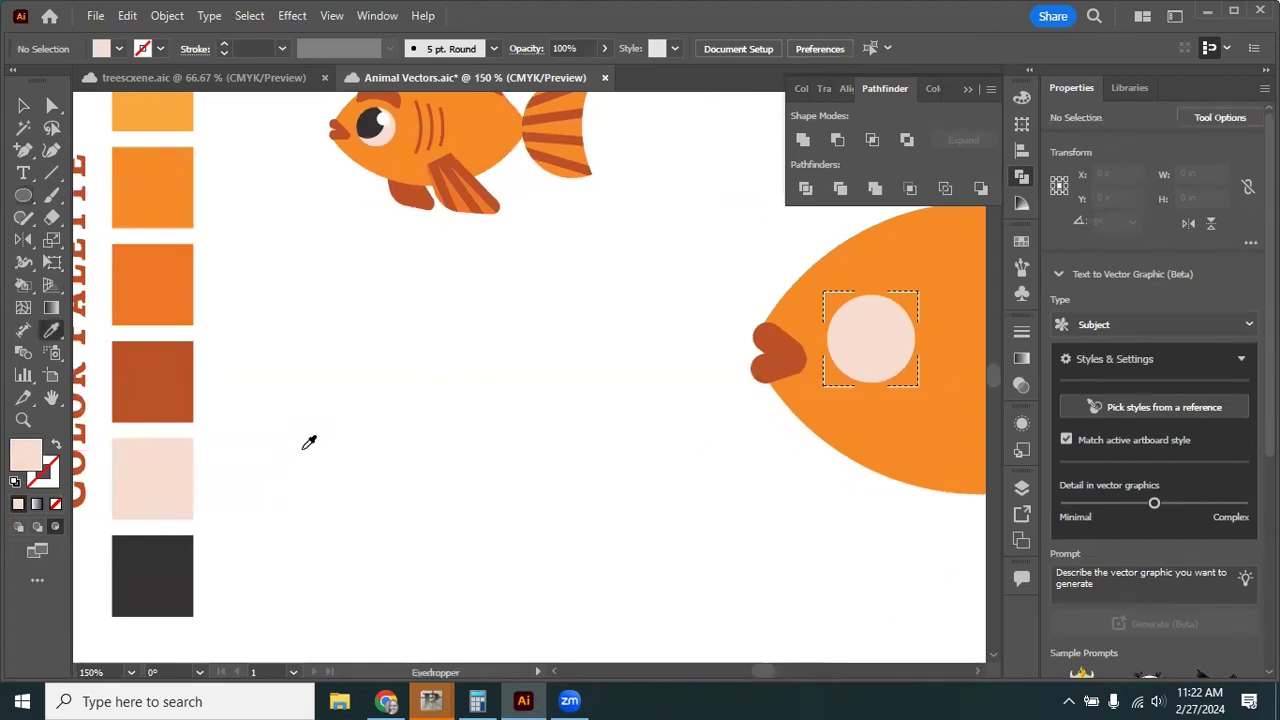
left_click(158, 548)
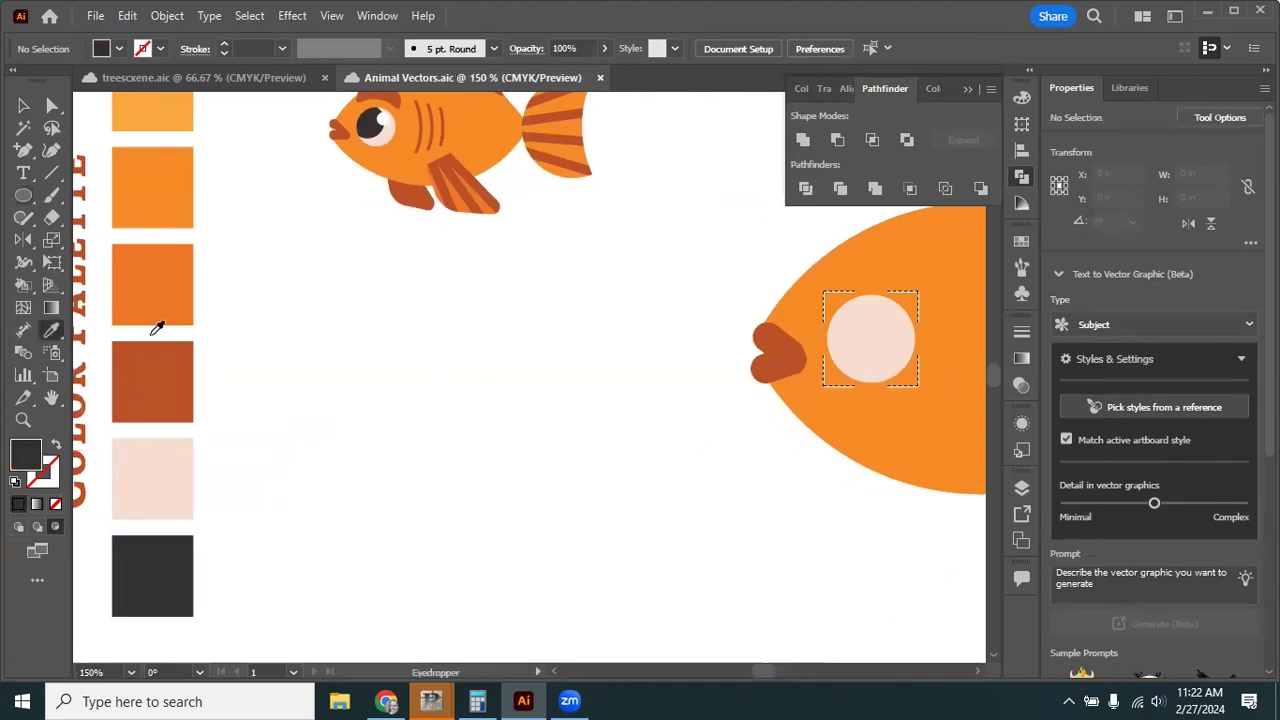
left_click(23, 195)
Draw a charcoal pupil circle inside the pale pink eye, offset up and right so a pink crescent shows at the lower left.
scroll(674, 394, "right", 5)
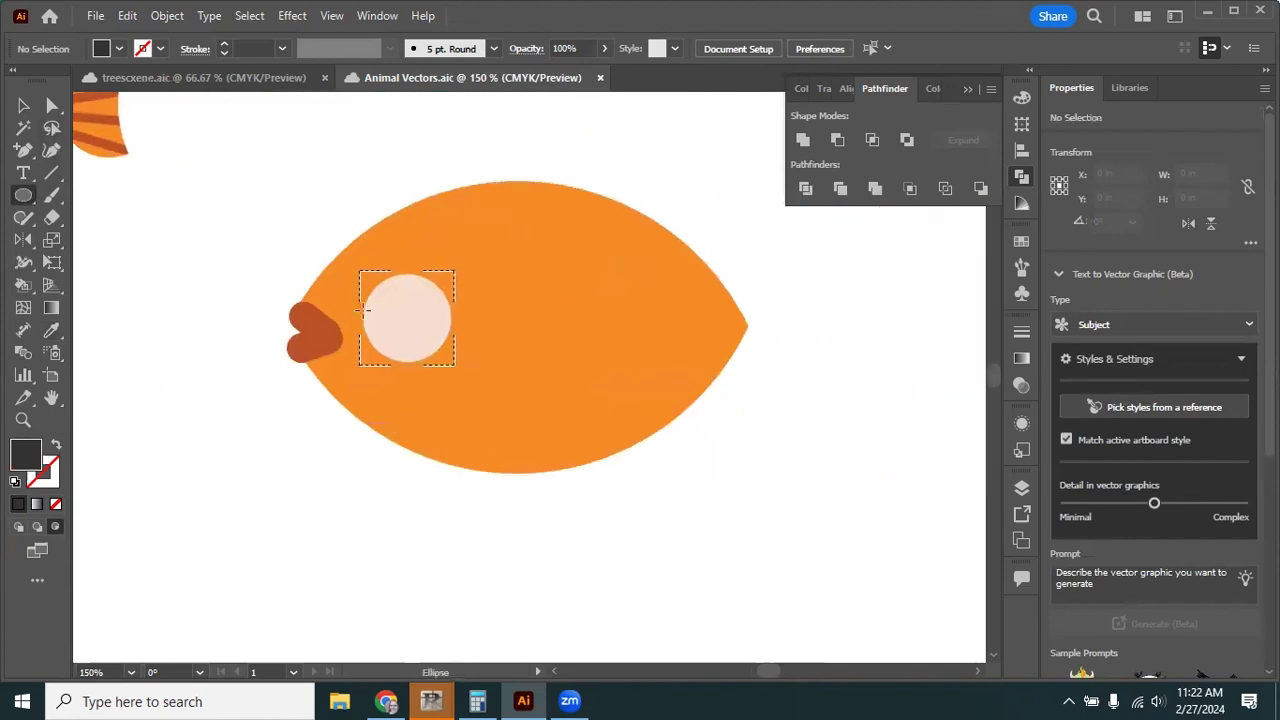
key("ctrl+=")
left_click_drag(281, 364, 400, 470)
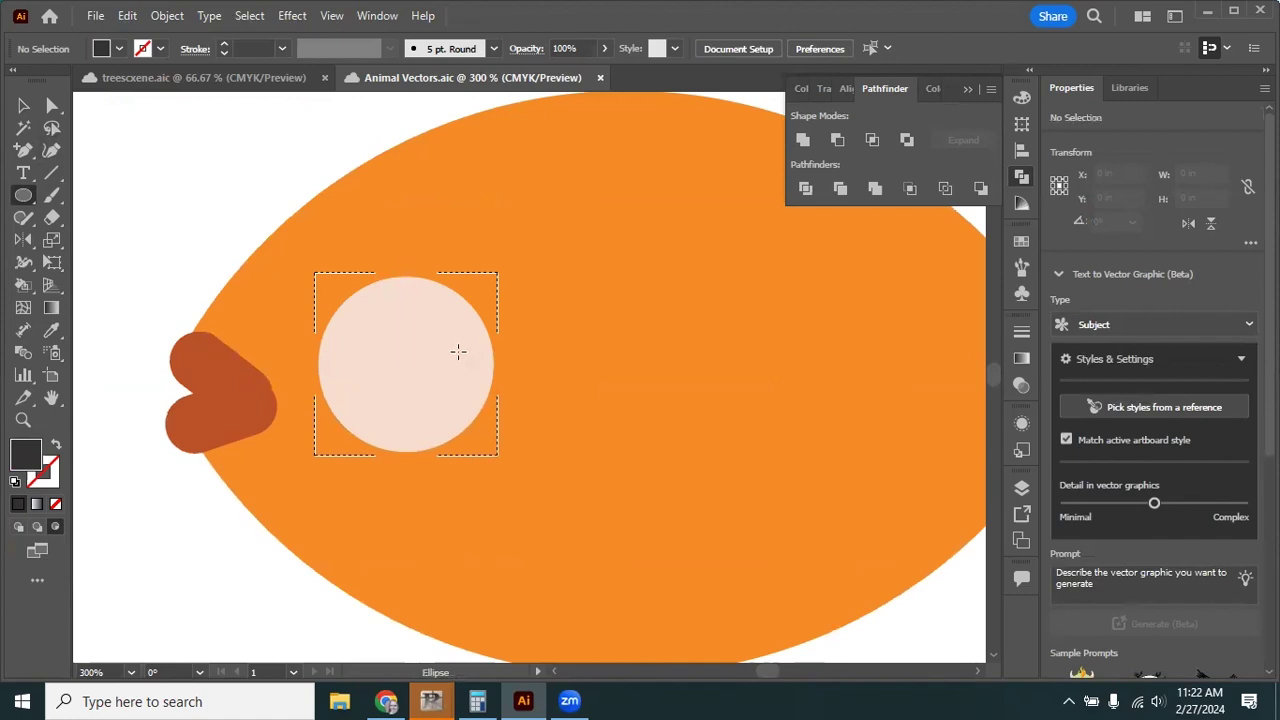
mouse_move(417, 349)
left_mouse_down()
mouse_move(498, 362)
mouse_move(477, 331)
mouse_move(476, 363)
mouse_move(383, 371)
mouse_move(351, 306)
mouse_move(434, 303)
mouse_move(460, 400)
mouse_move(360, 326)
mouse_move(371, 300)
mouse_move(410, 378)
mouse_move(433, 385)
mouse_move(458, 306)
mouse_move(447, 323)
mouse_move(444, 296)
mouse_move(452, 312)
left_mouse_up()
left_click(25, 107)
left_click_drag(489, 388, 520, 420)
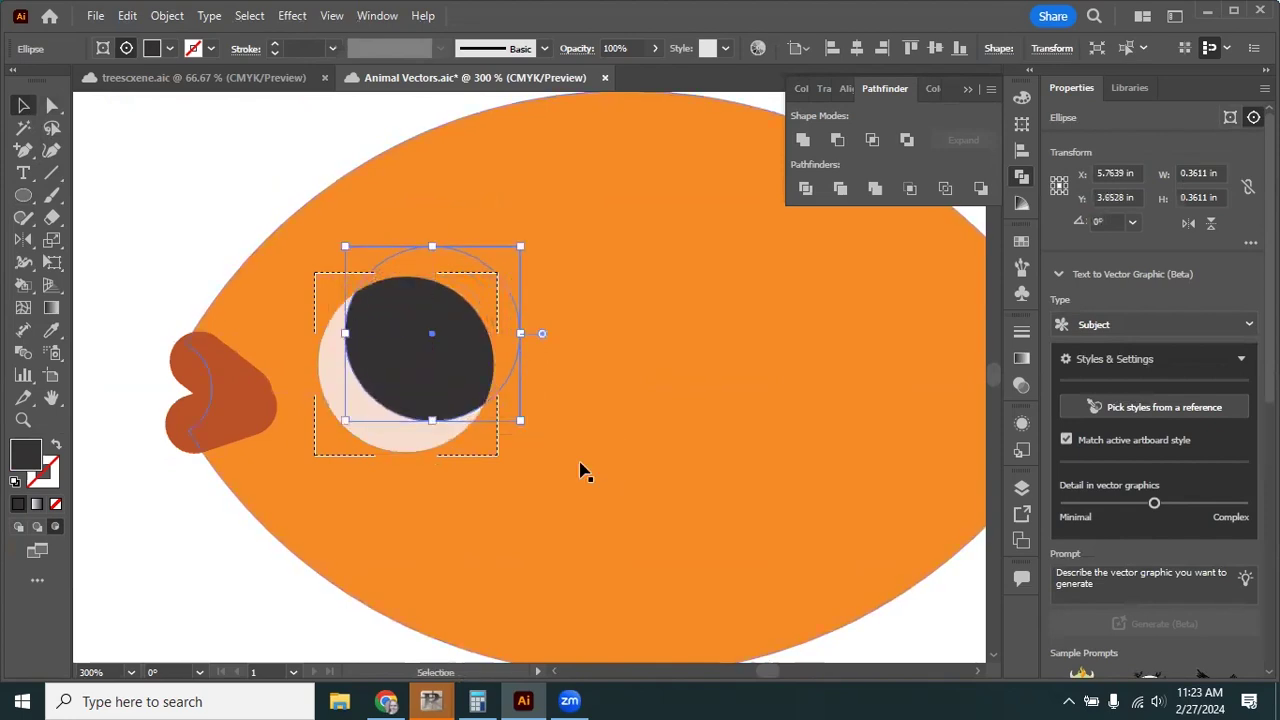
Deselect the artwork and return from Draw Inside to Draw Normal mode.
left_click(206, 194)
scroll(437, 397, "up", 1)
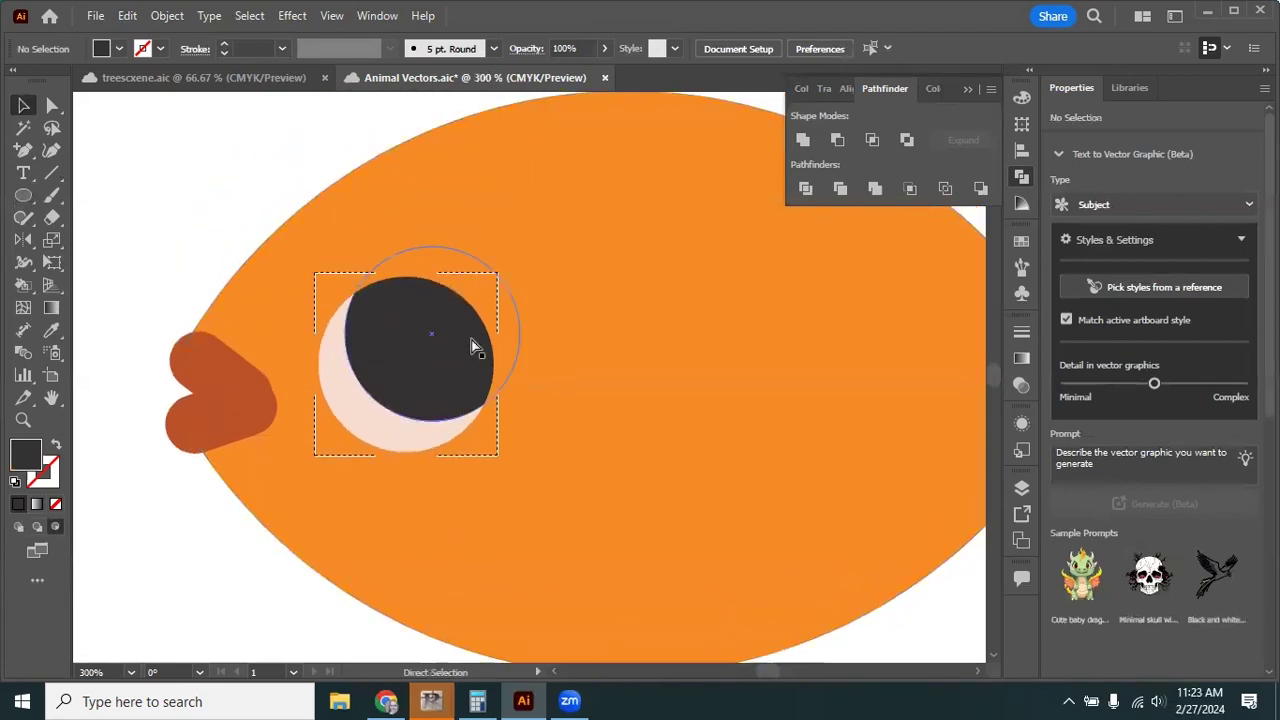
scroll(473, 346, "down", 1)
left_click(560, 233)
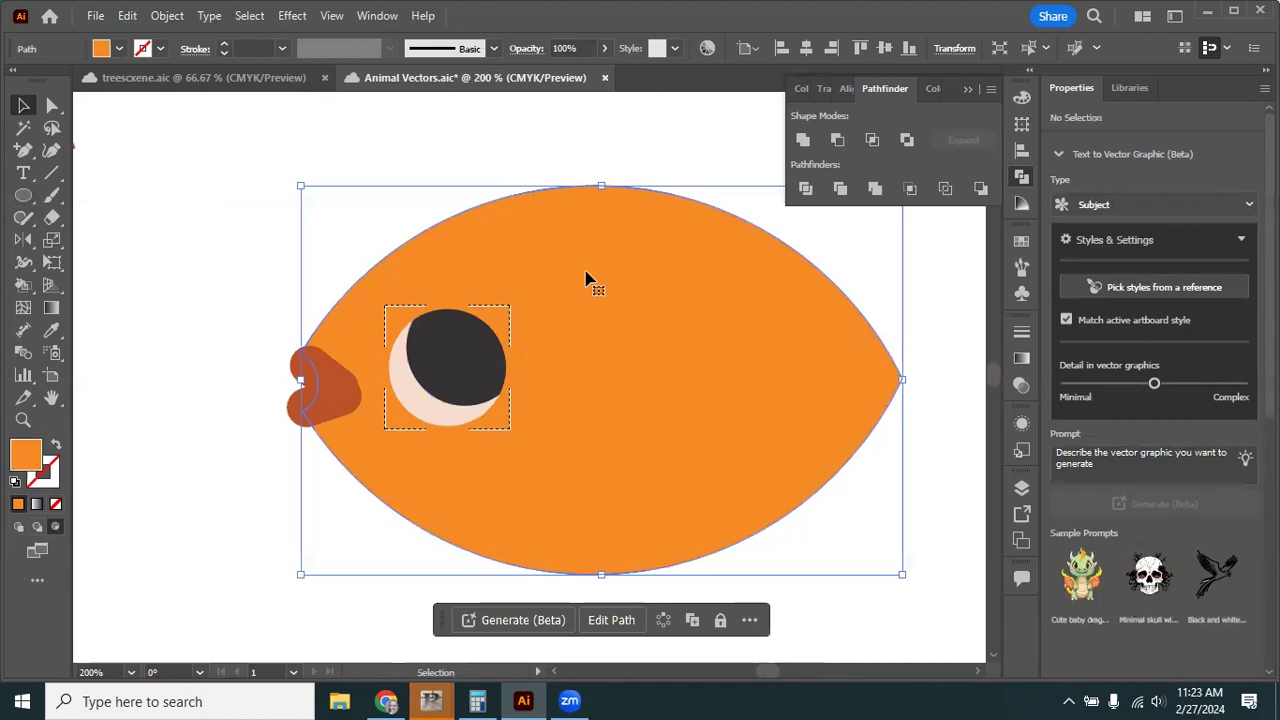
left_click(315, 205)
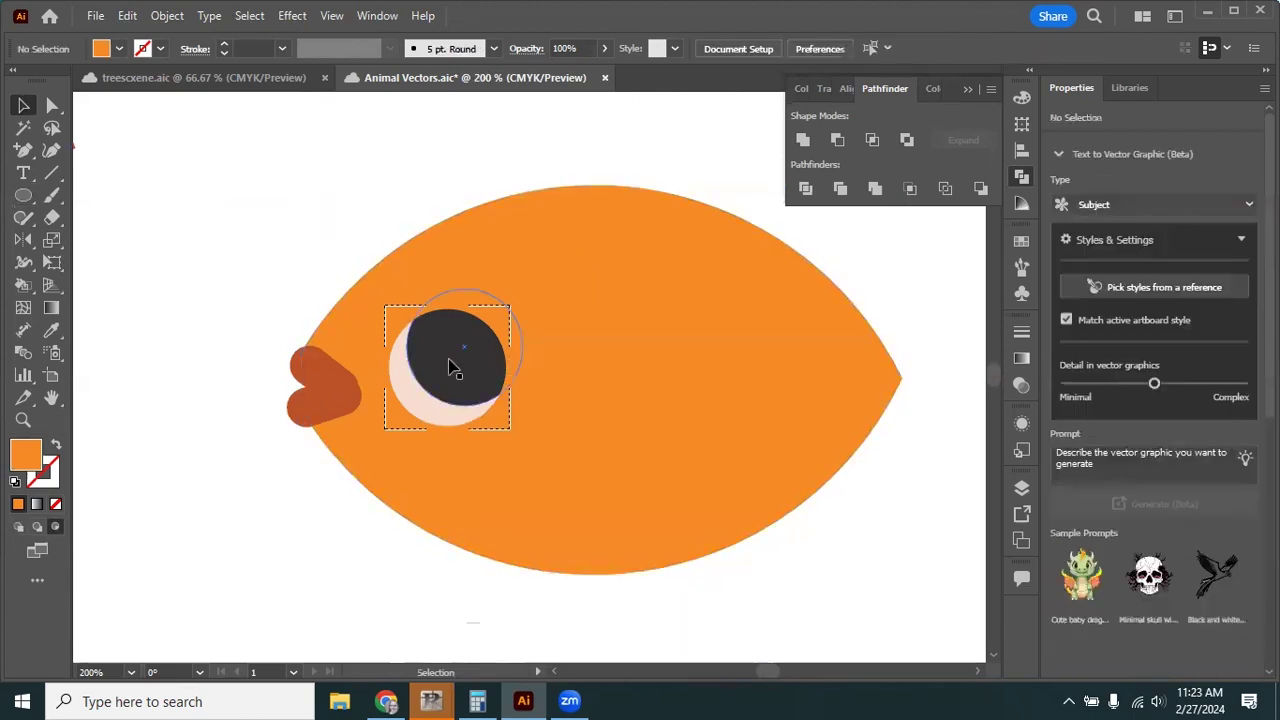
left_click(20, 530)
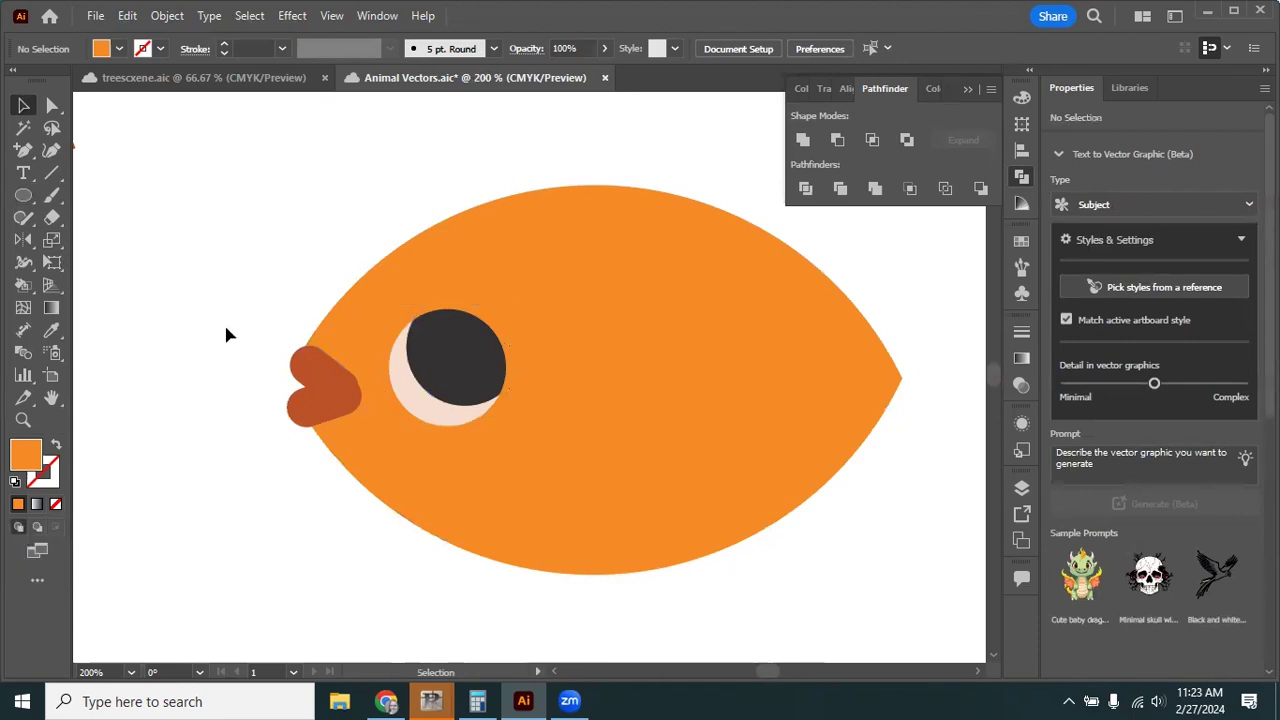
Draw a horizontal rounded rectangle about 0.64 by 0.21 in for the eyebrow on the blank area above and left of the fish.
scroll(508, 326, "down", 1)
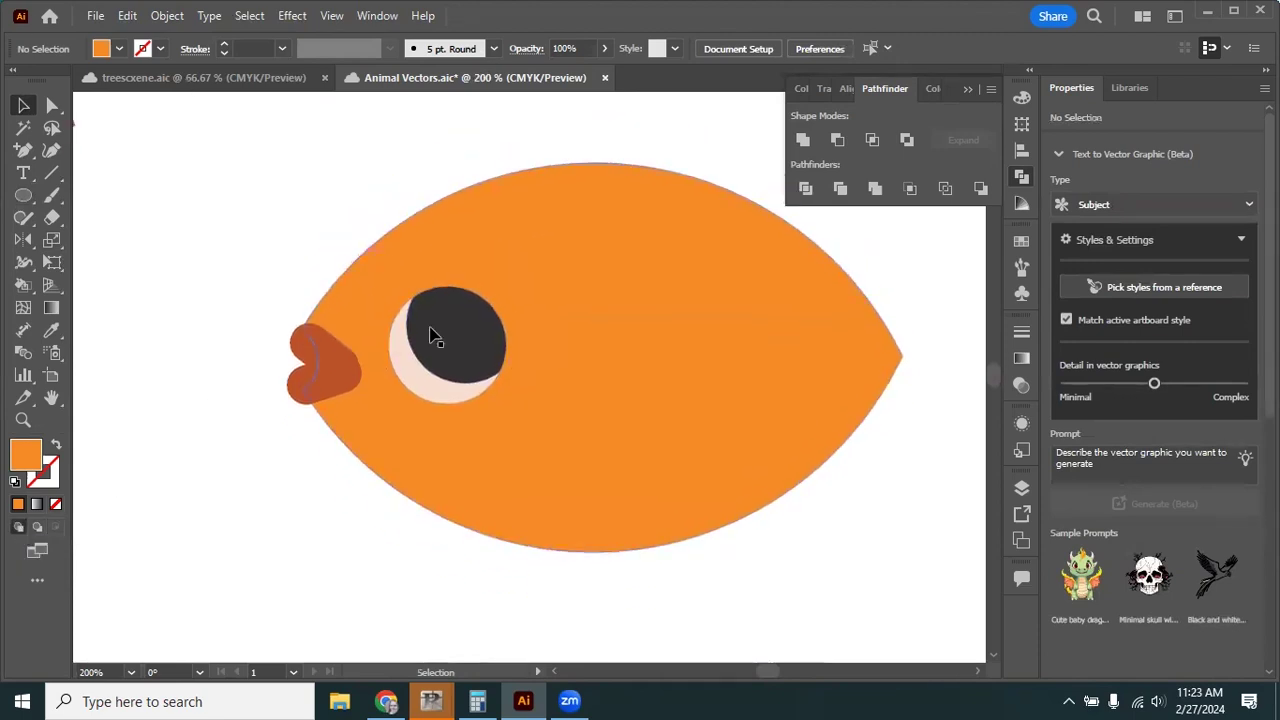
key("ctrl+minus")
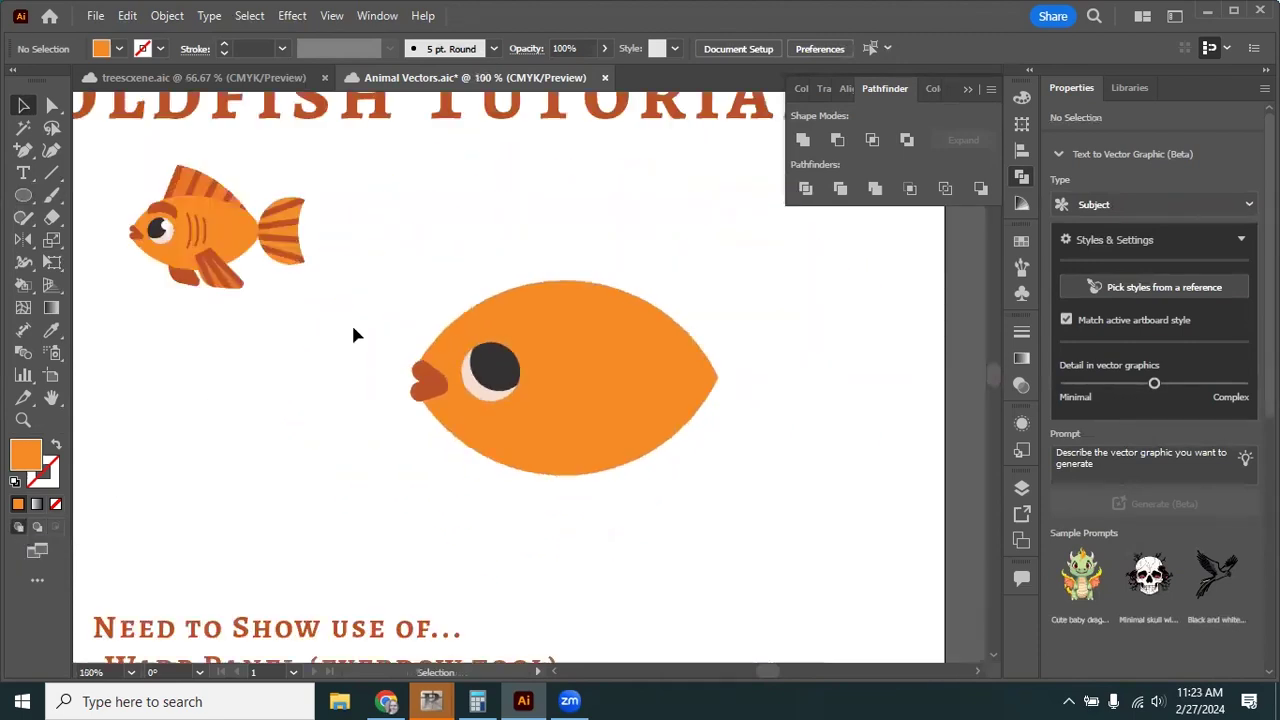
scroll(353, 335, "down", 4)
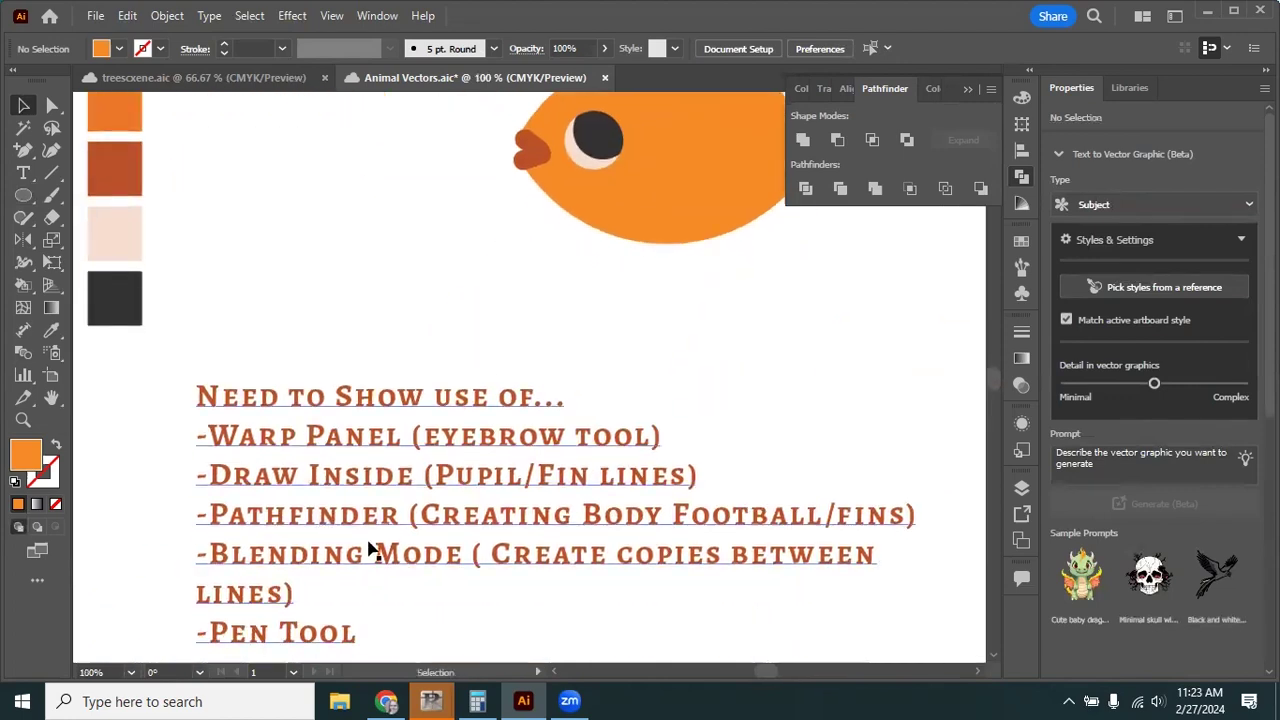
scroll(383, 371, "up", 3)
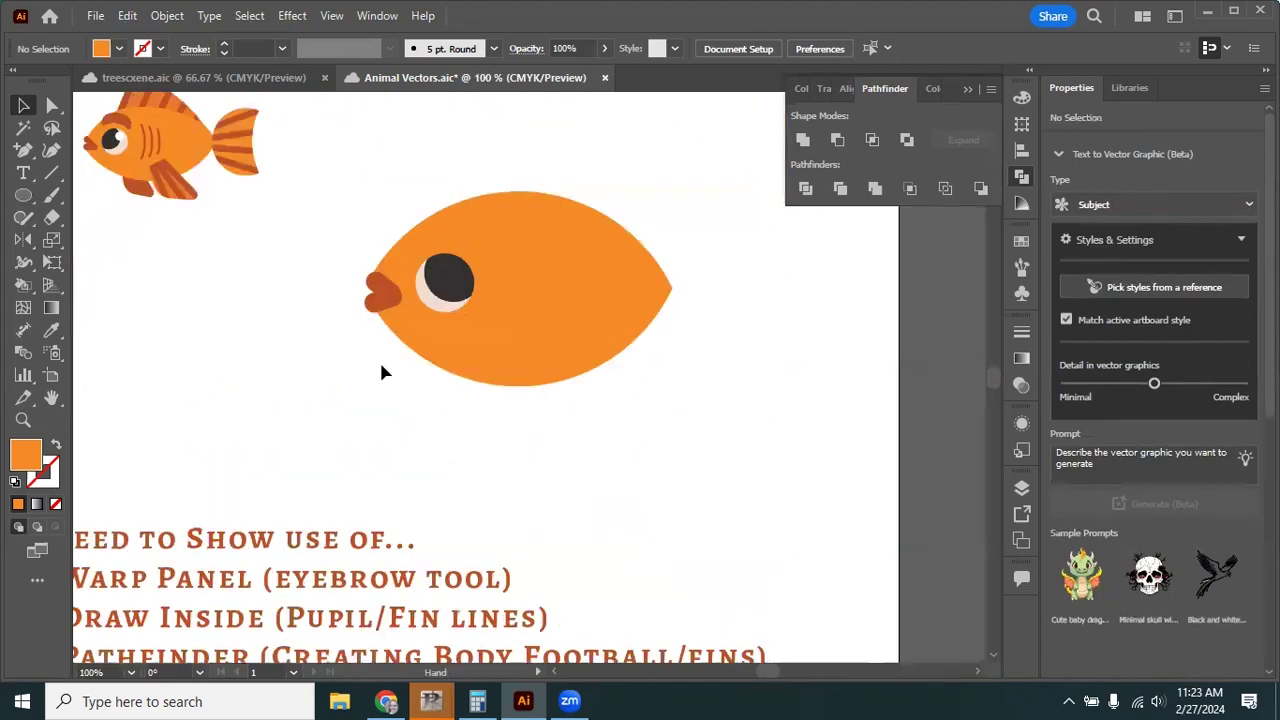
scroll(623, 360, "up", 2)
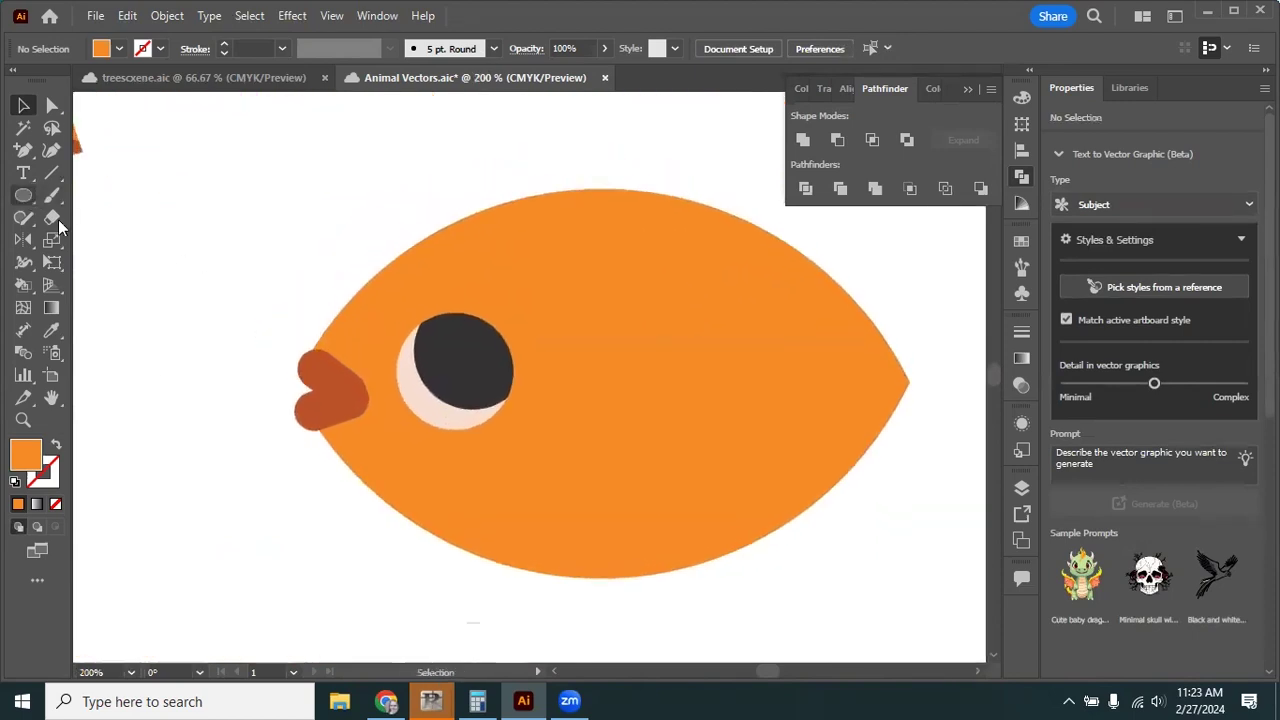
left_click_drag(224, 272, 249, 286)
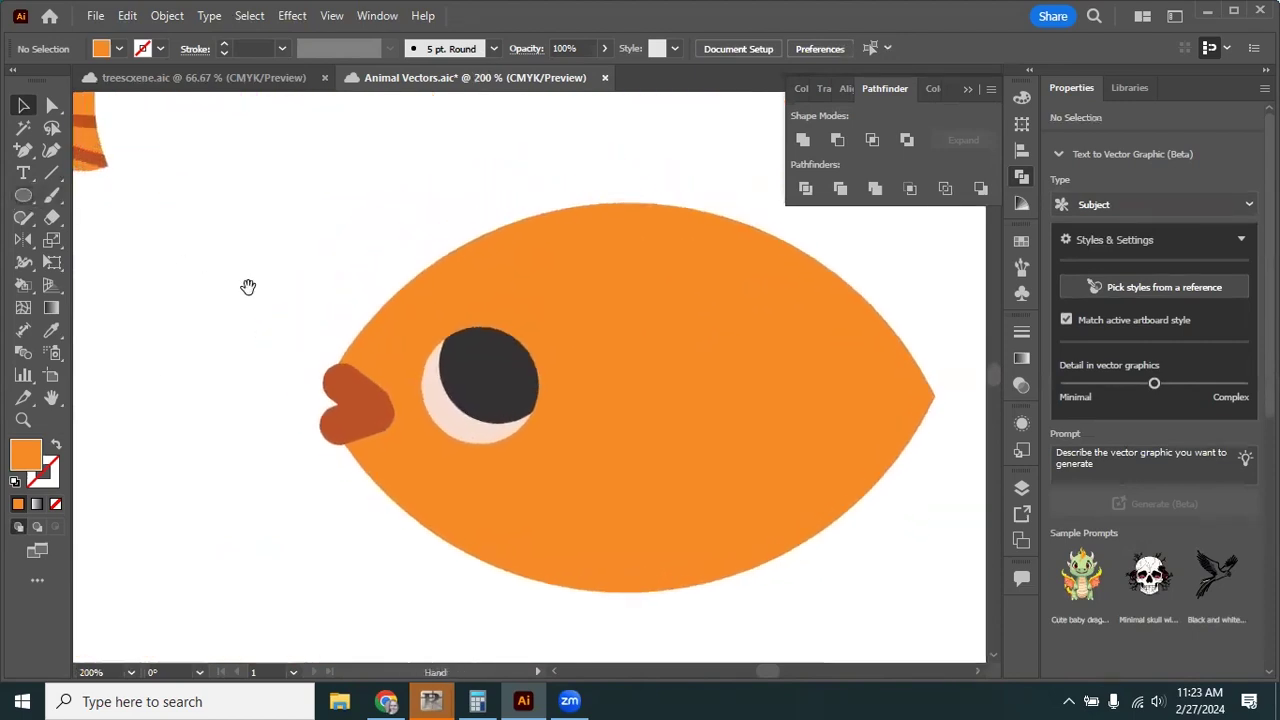
left_click(24, 196)
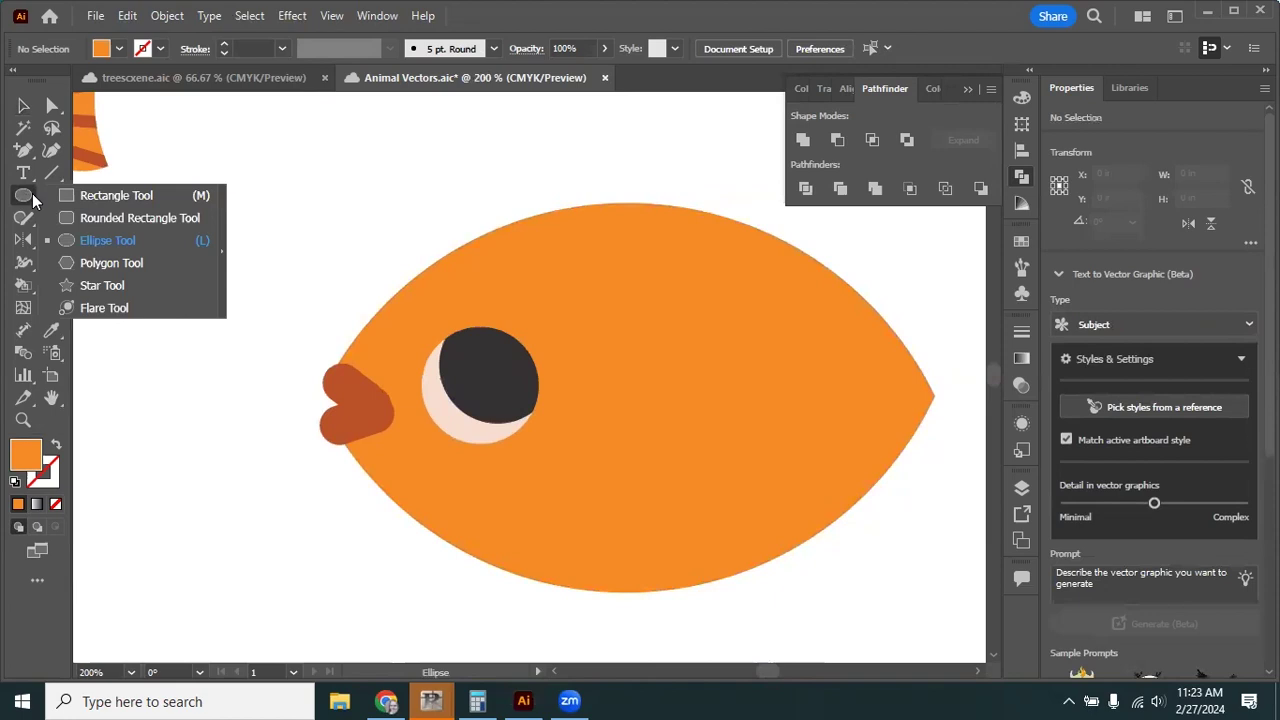
left_click(96, 220)
left_click_drag(224, 199, 358, 241)
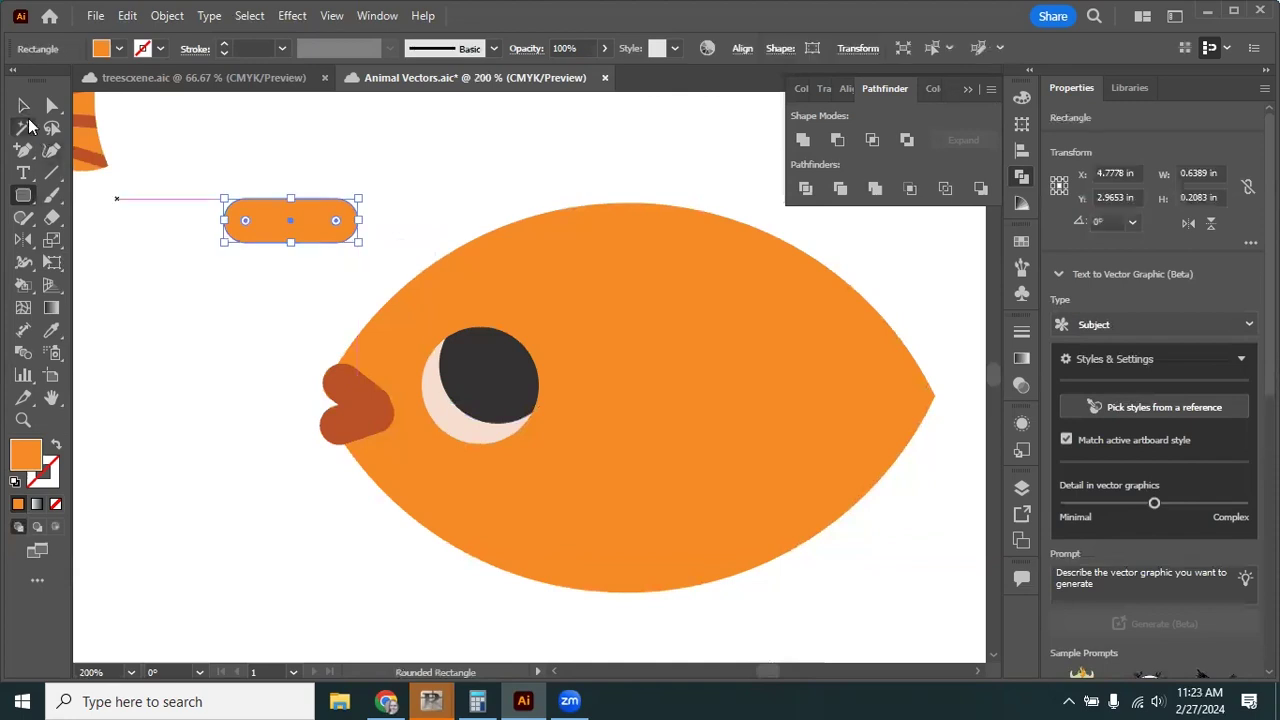
Recolor the eyebrow's rounded rectangle with the rust-brown palette swatch and deselect it.
key("v")
left_click_drag(164, 449, 349, 427)
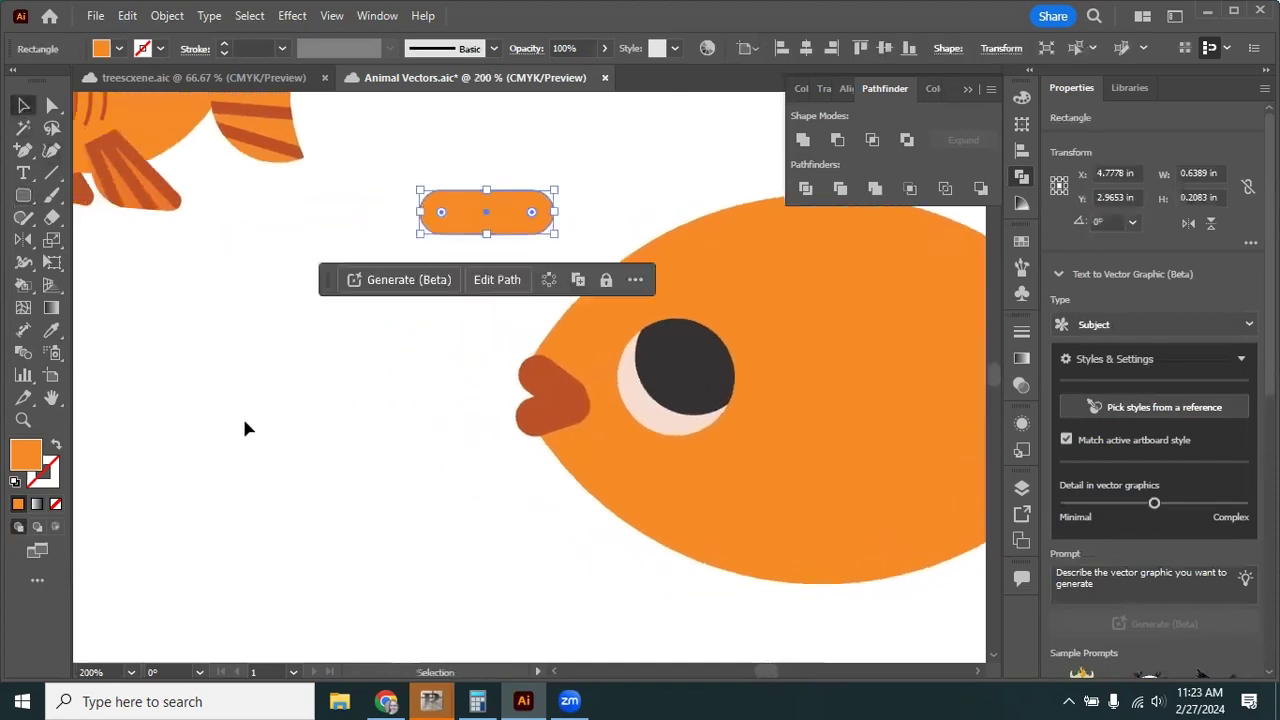
key("ctrl+minus")
key("ctrl+minus")
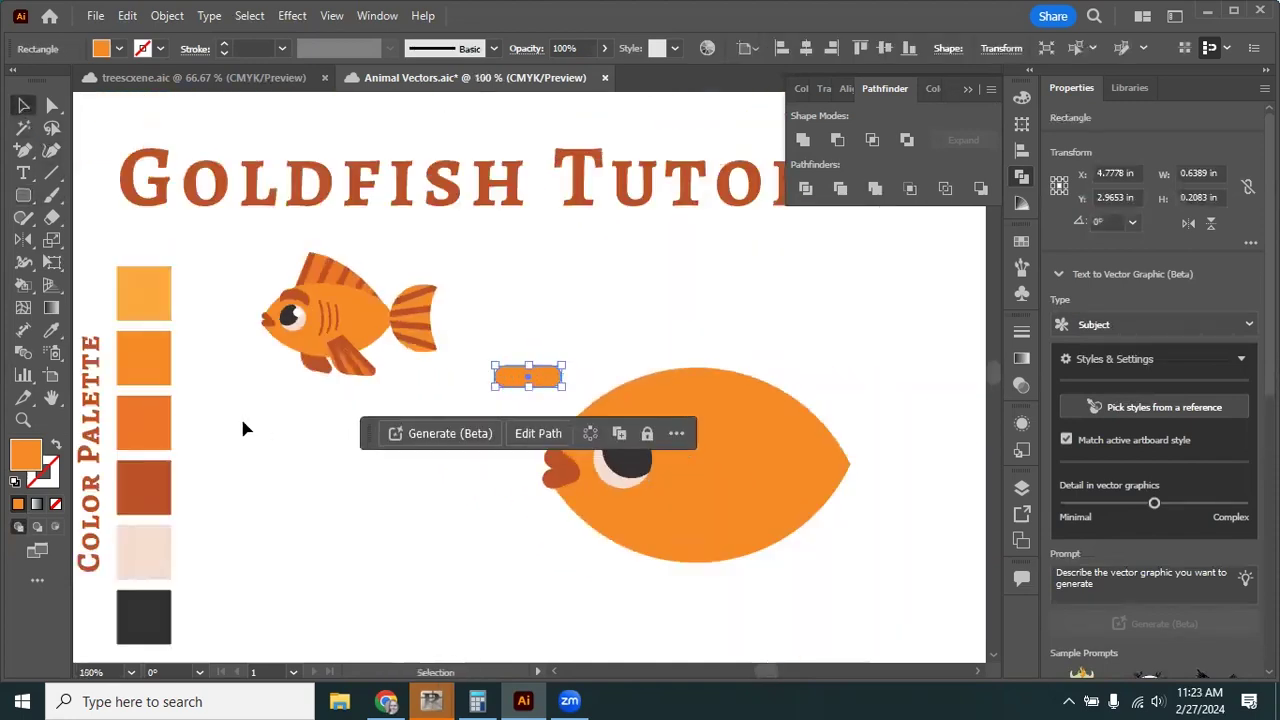
left_click(51, 331)
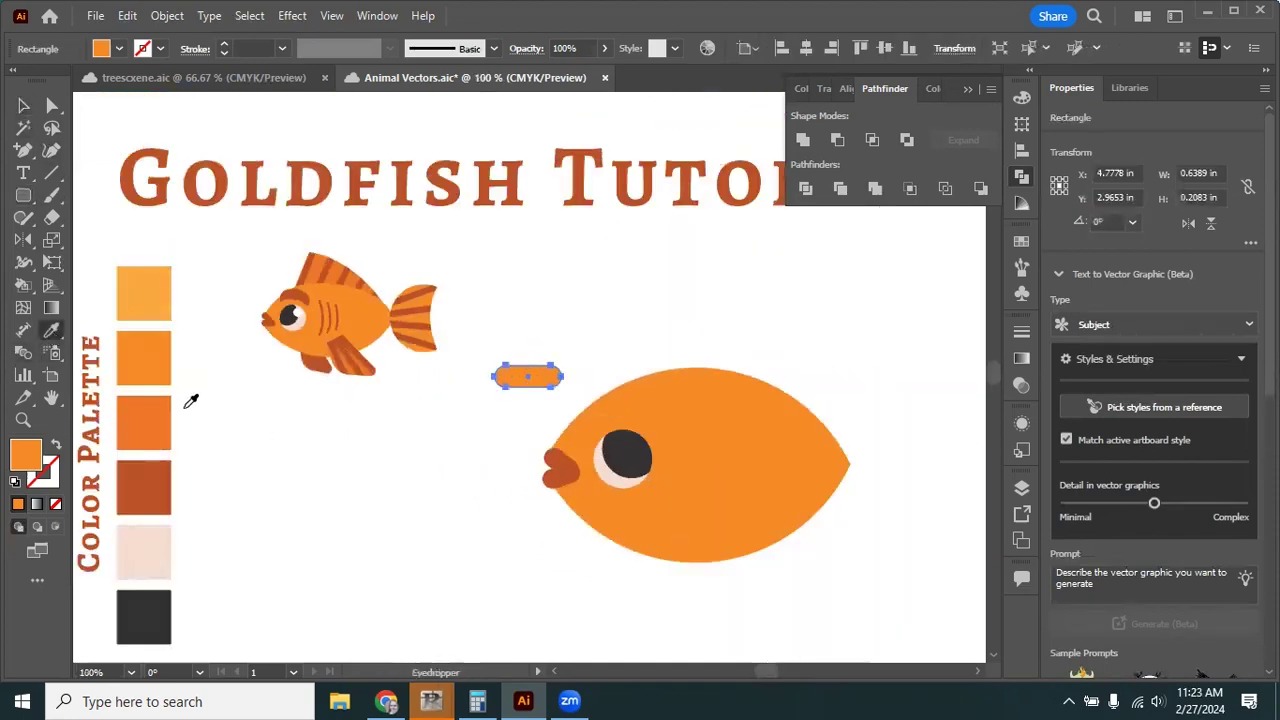
left_click(168, 463)
key("v")
left_click(461, 537)
Move the rust-brown eyebrow onto the body directly above the eye and deselect it.
left_click_drag(654, 516, 597, 490)
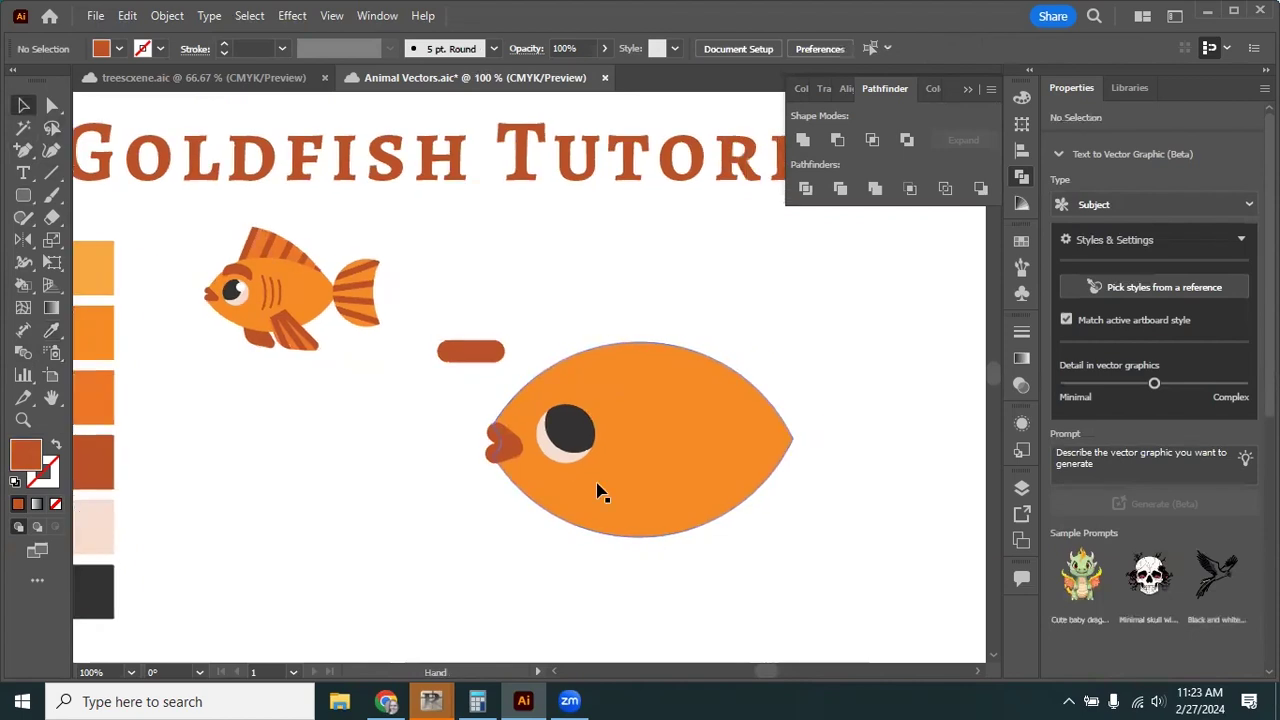
key("ctrl+equal")
key("ctrl+equal")
left_click_drag(362, 479, 291, 449)
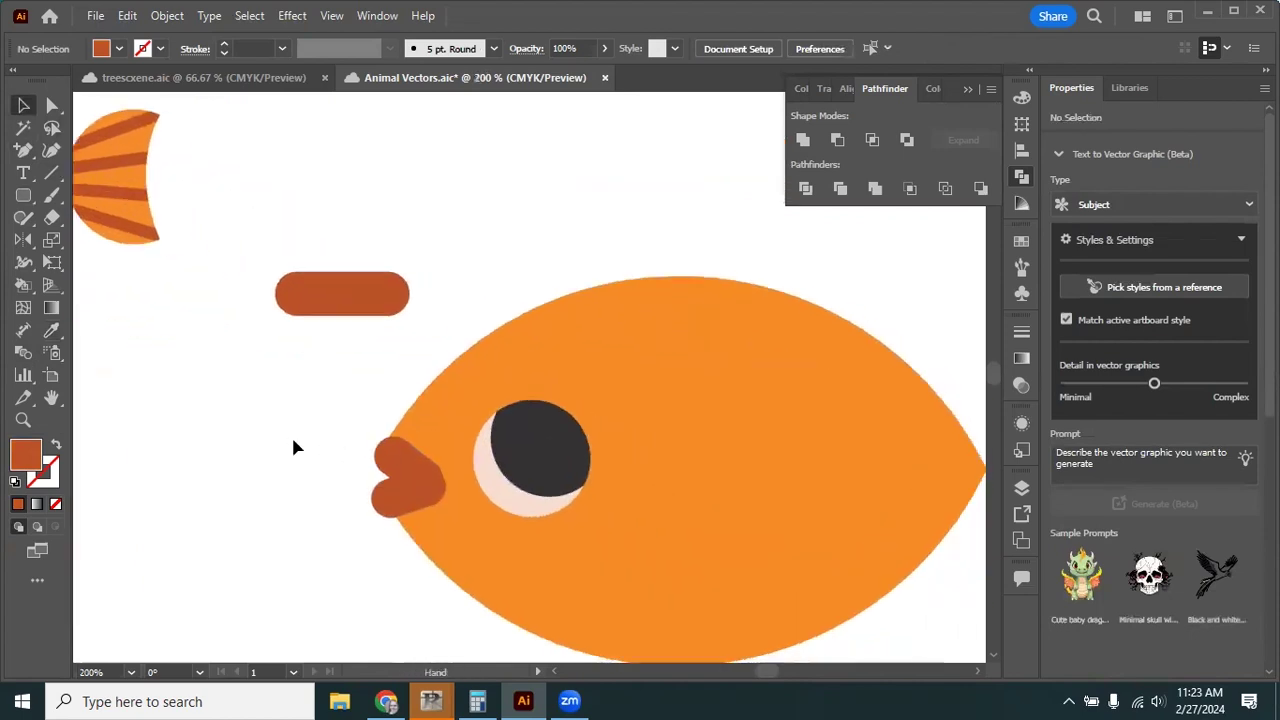
left_click(372, 293)
left_click_drag(372, 293, 546, 367)
left_click(346, 291)
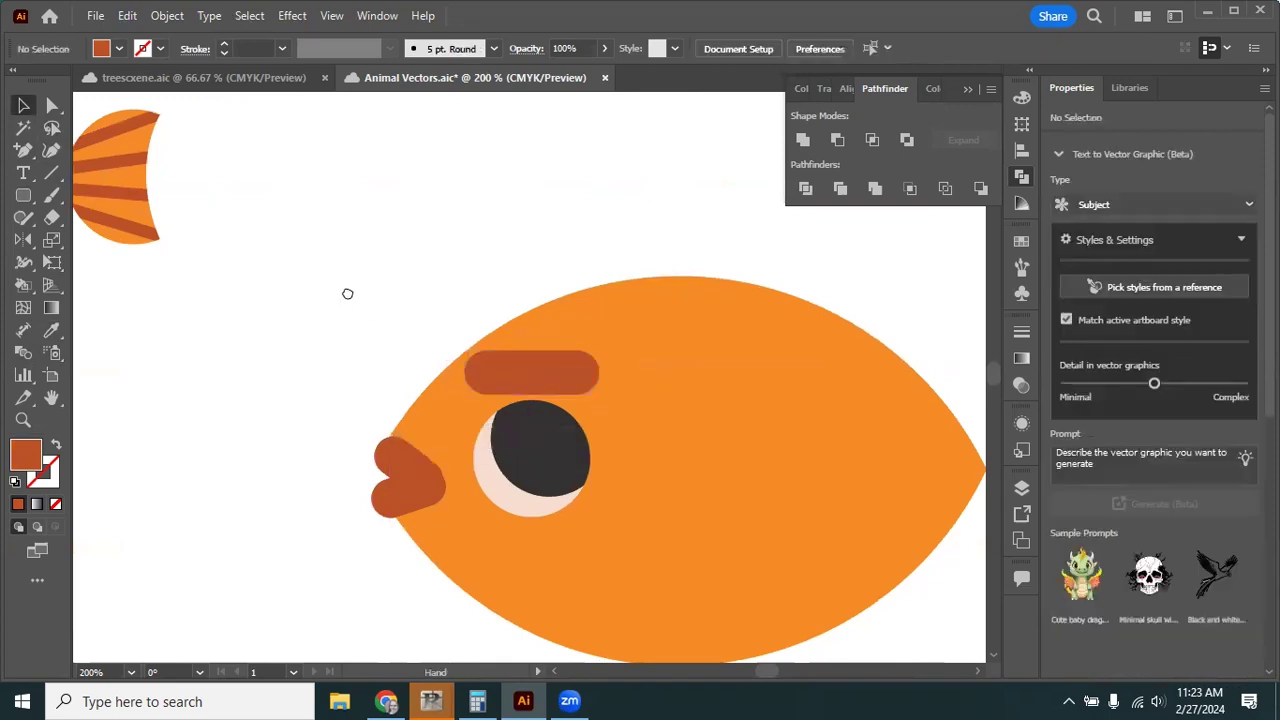
Apply a horizontal Arch warp to the eyebrow with a negative bend so it curves downward over the eye, and deselect it.
scroll(344, 293, "down", 1)
scroll(344, 293, "right", 1)
key("ctrl+minus")
key("ctrl+plus")
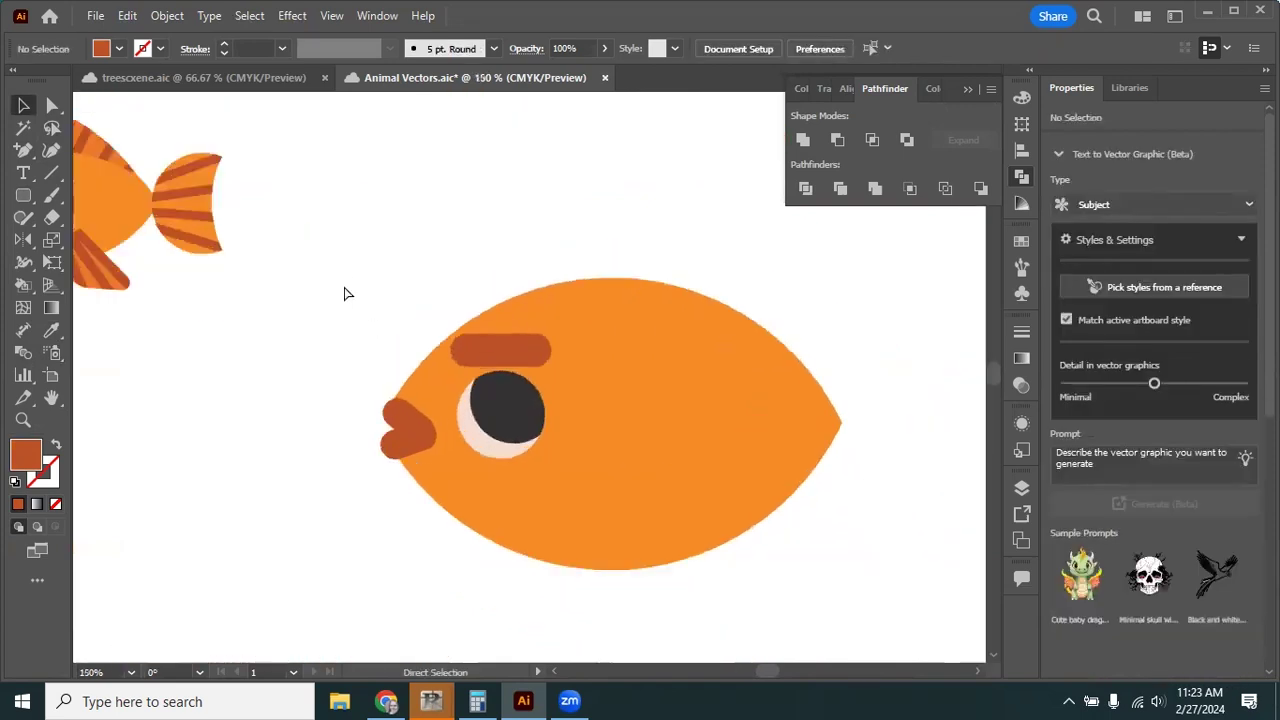
key("ctrl+plus")
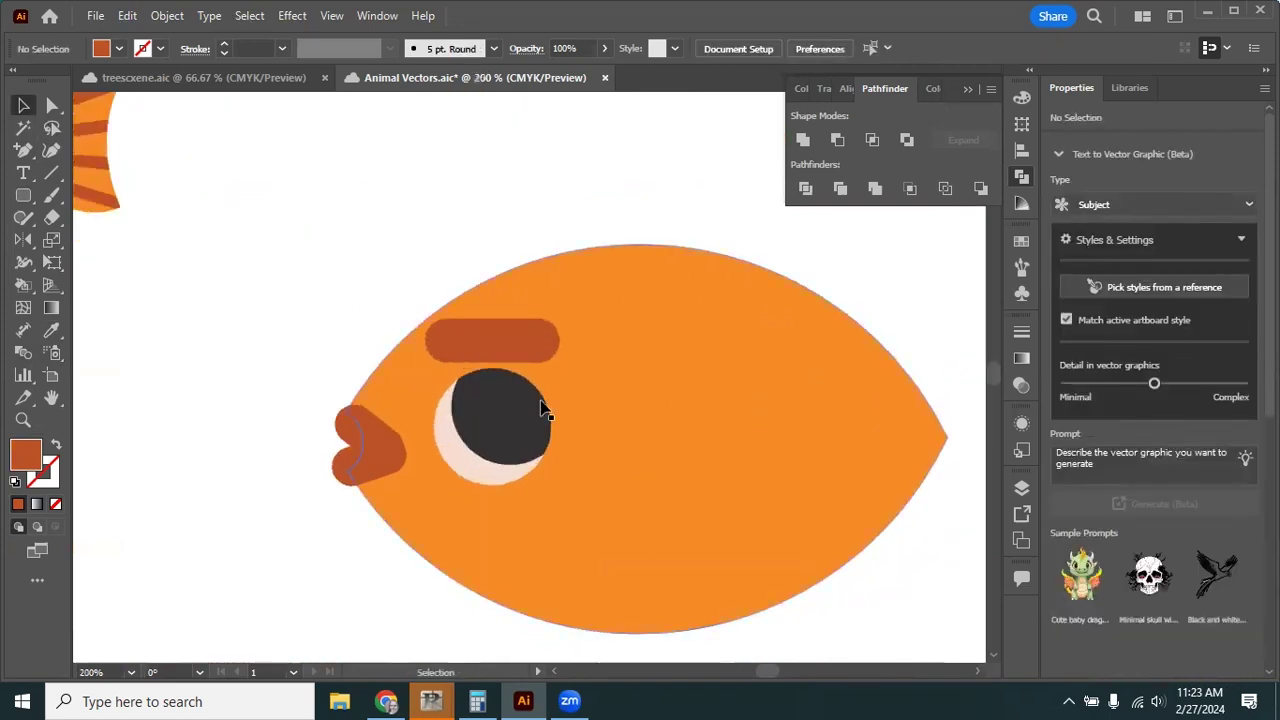
left_click(526, 338)
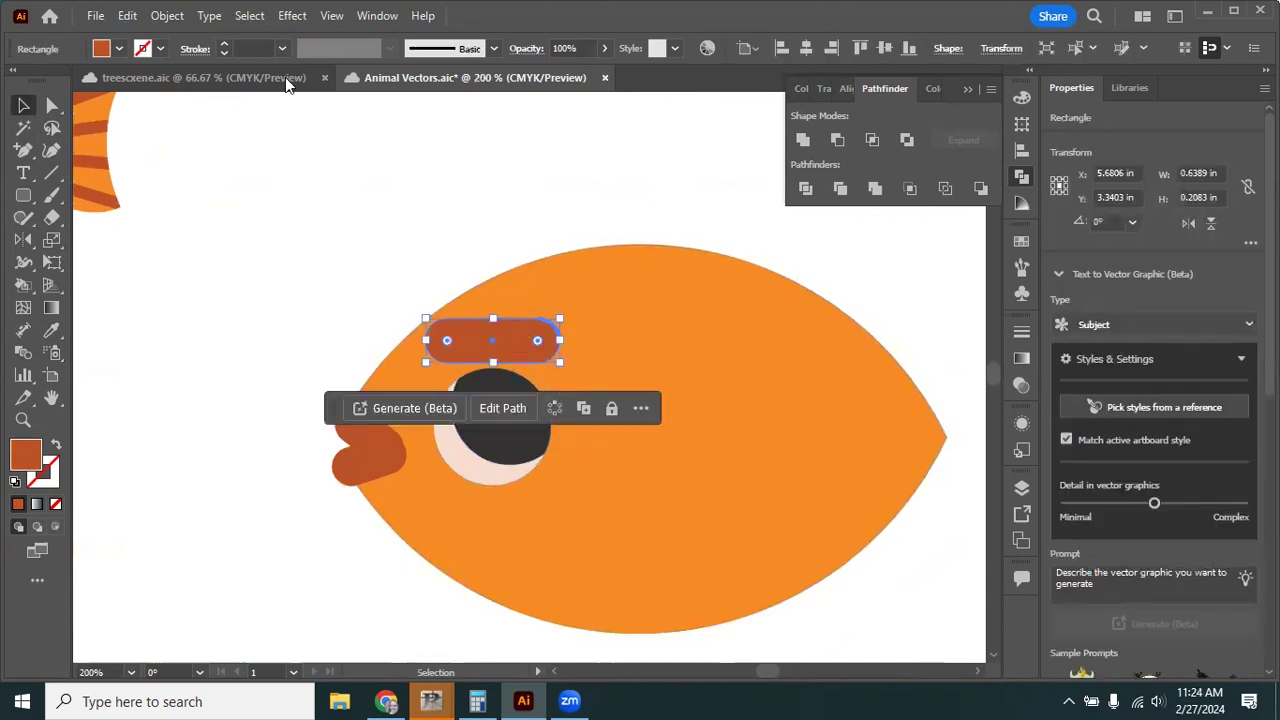
left_click(294, 22)
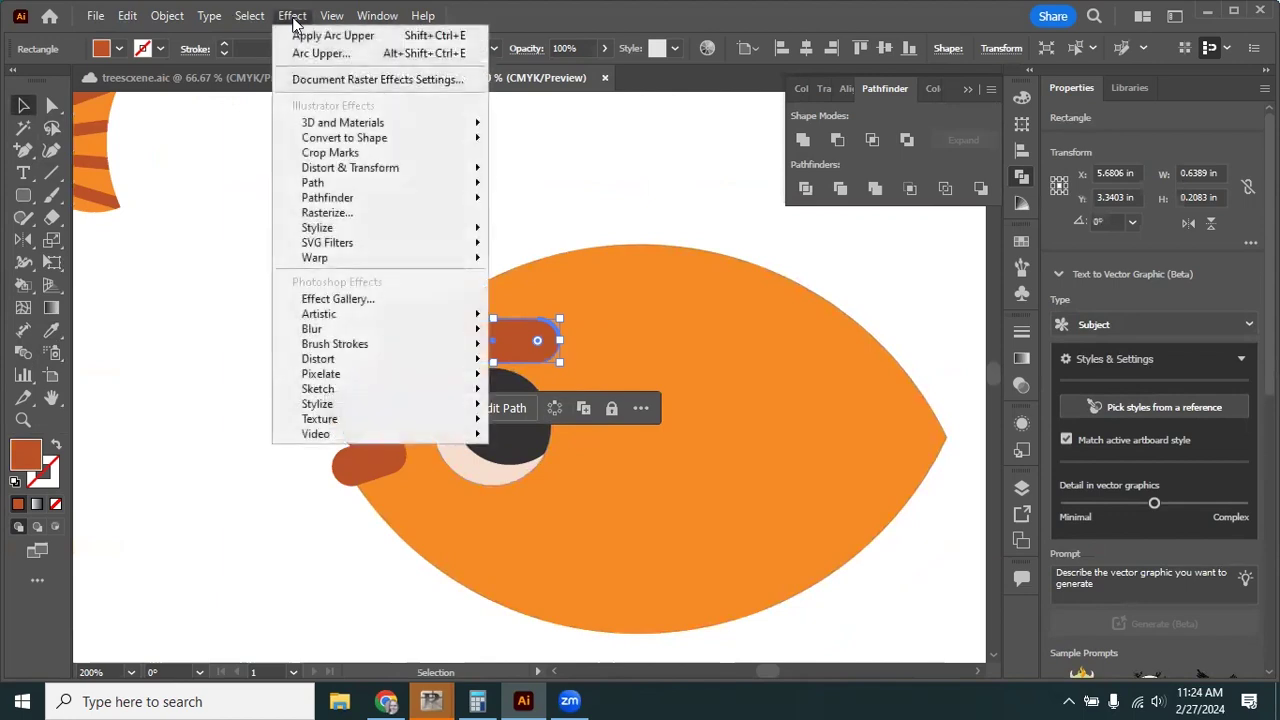
mouse_move(350, 262)
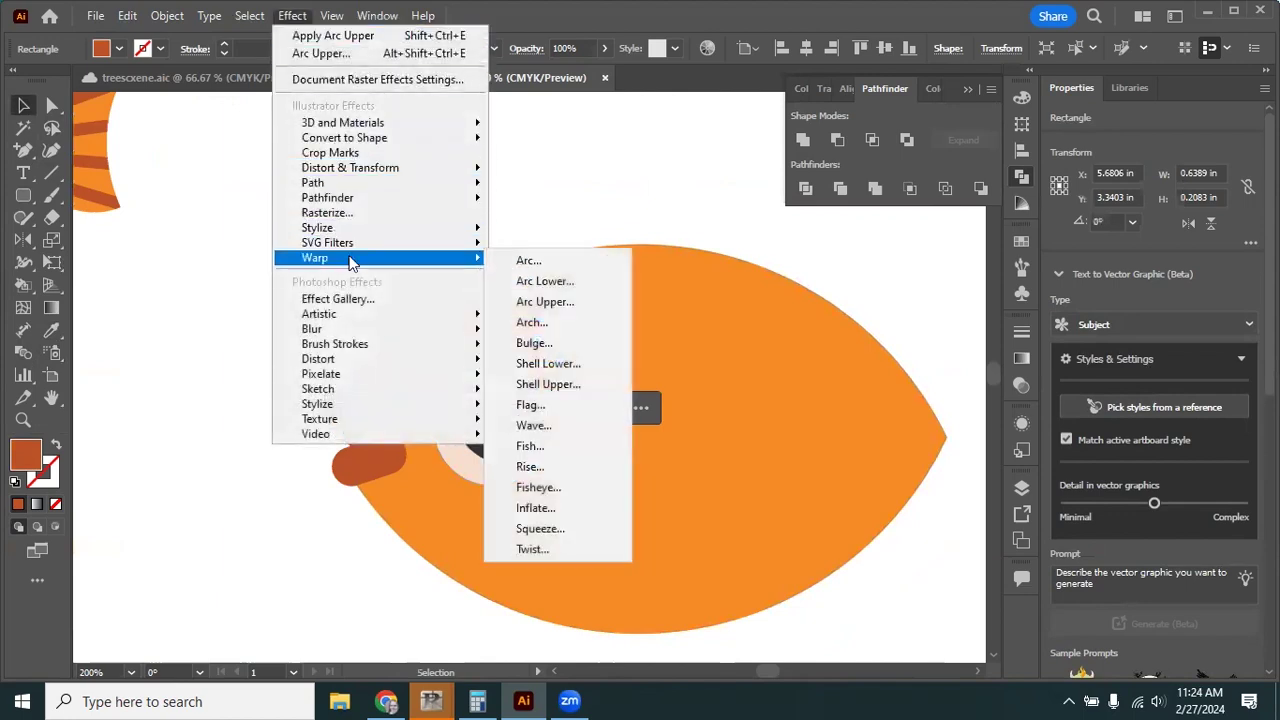
left_click(559, 325)
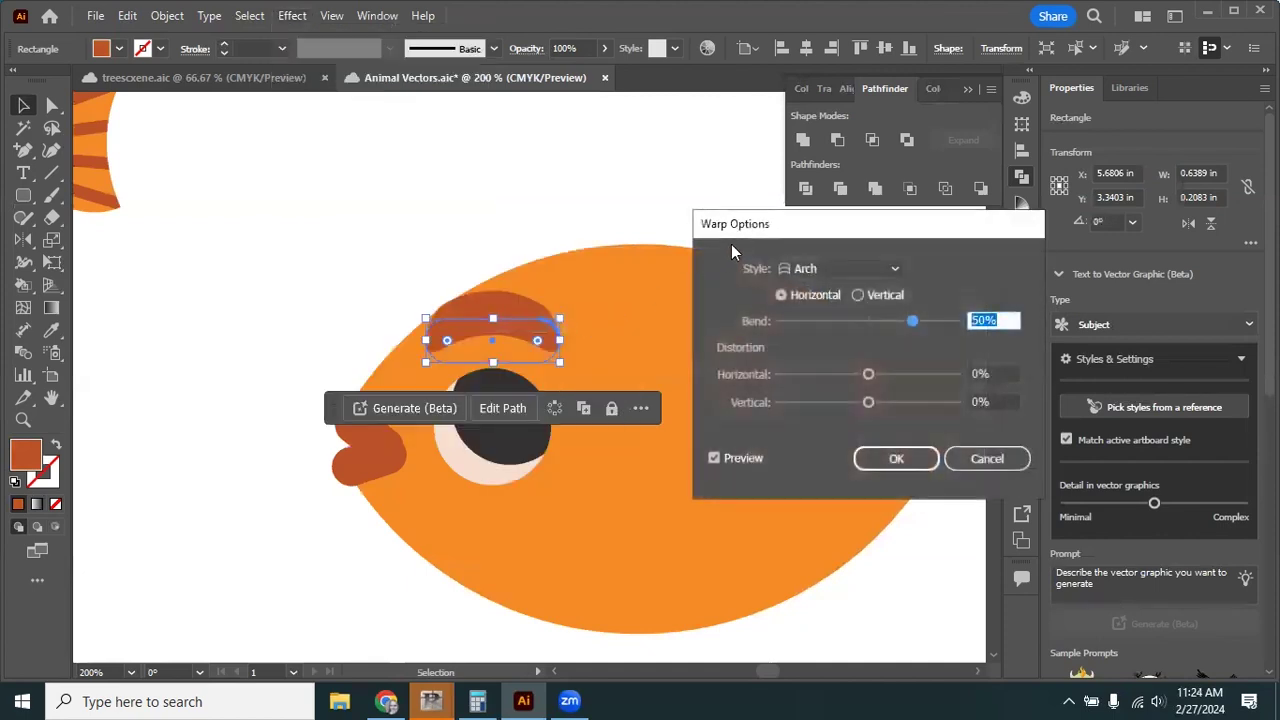
left_click_drag(777, 224, 730, 168)
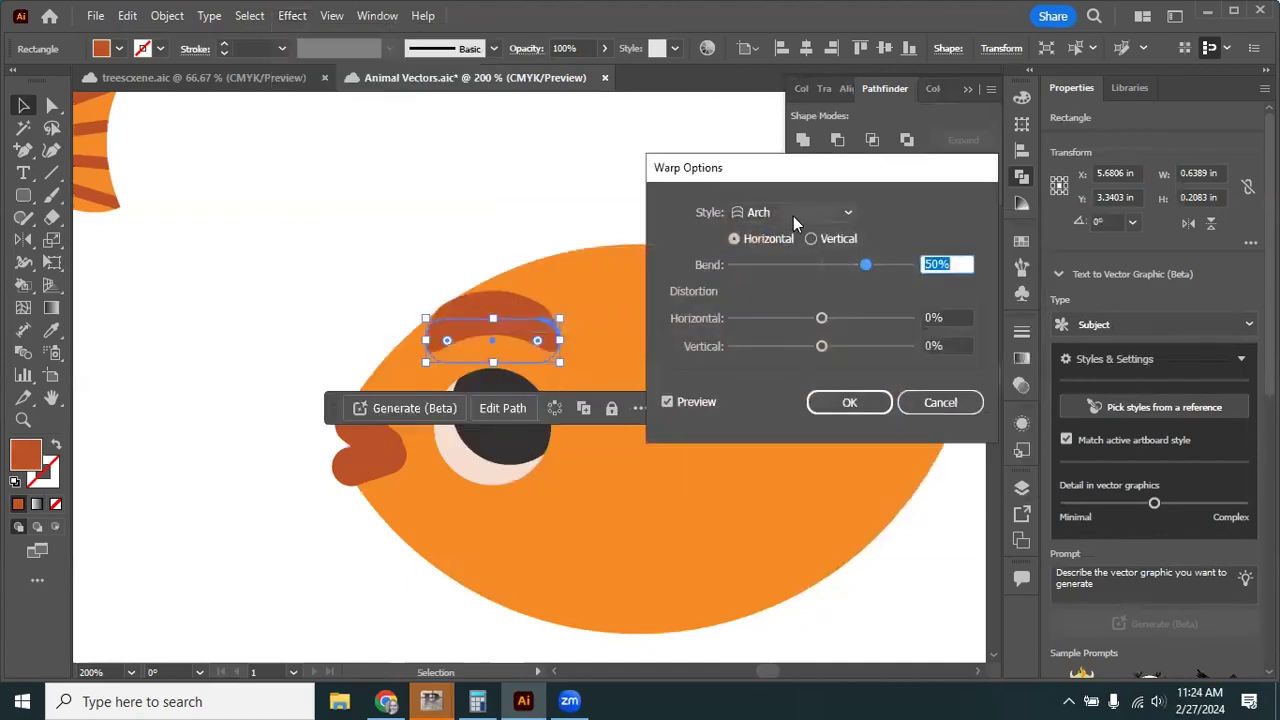
left_click(793, 214)
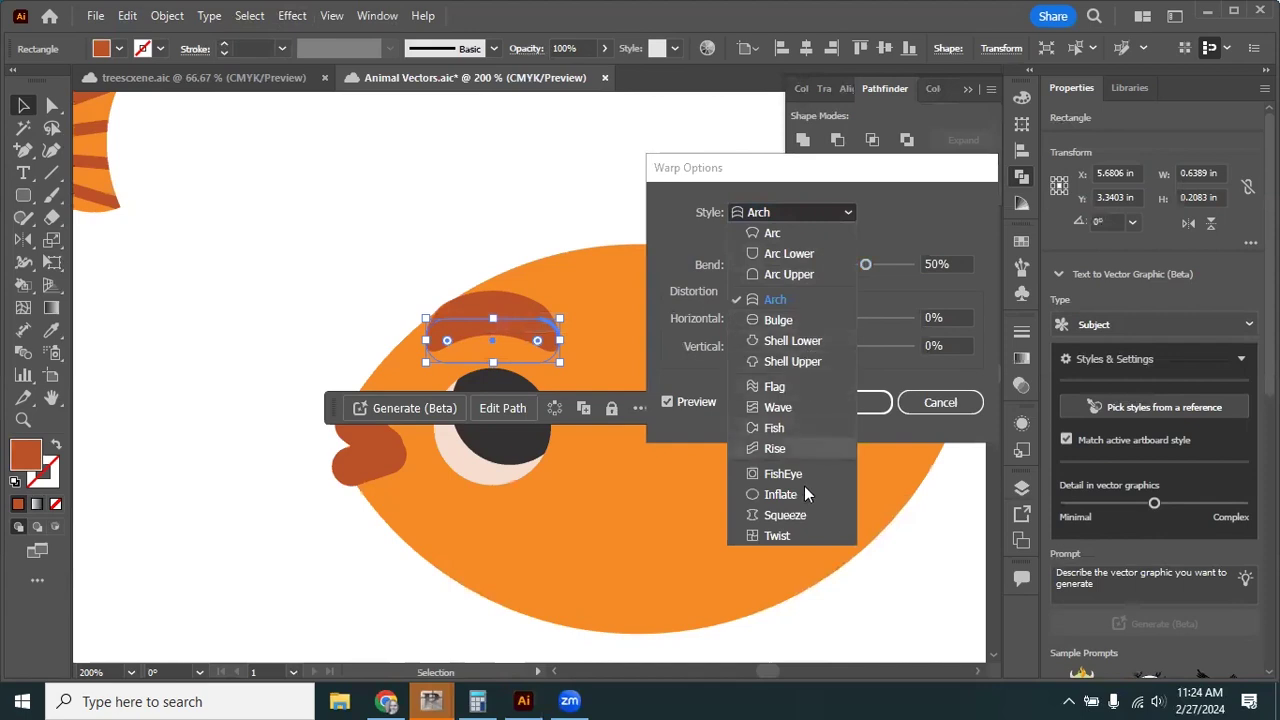
left_click(796, 298)
left_click_drag(759, 167, 838, 165)
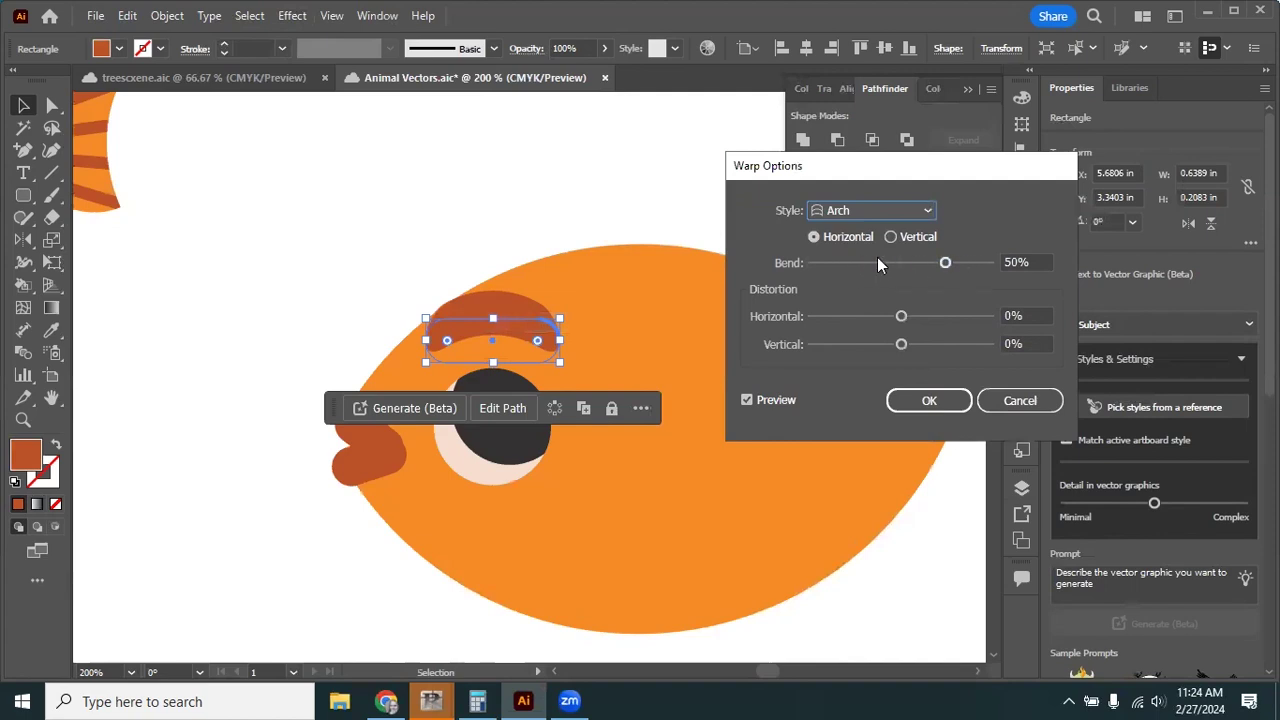
left_click_drag(947, 268, 866, 253)
left_click(892, 399)
left_click(609, 237)
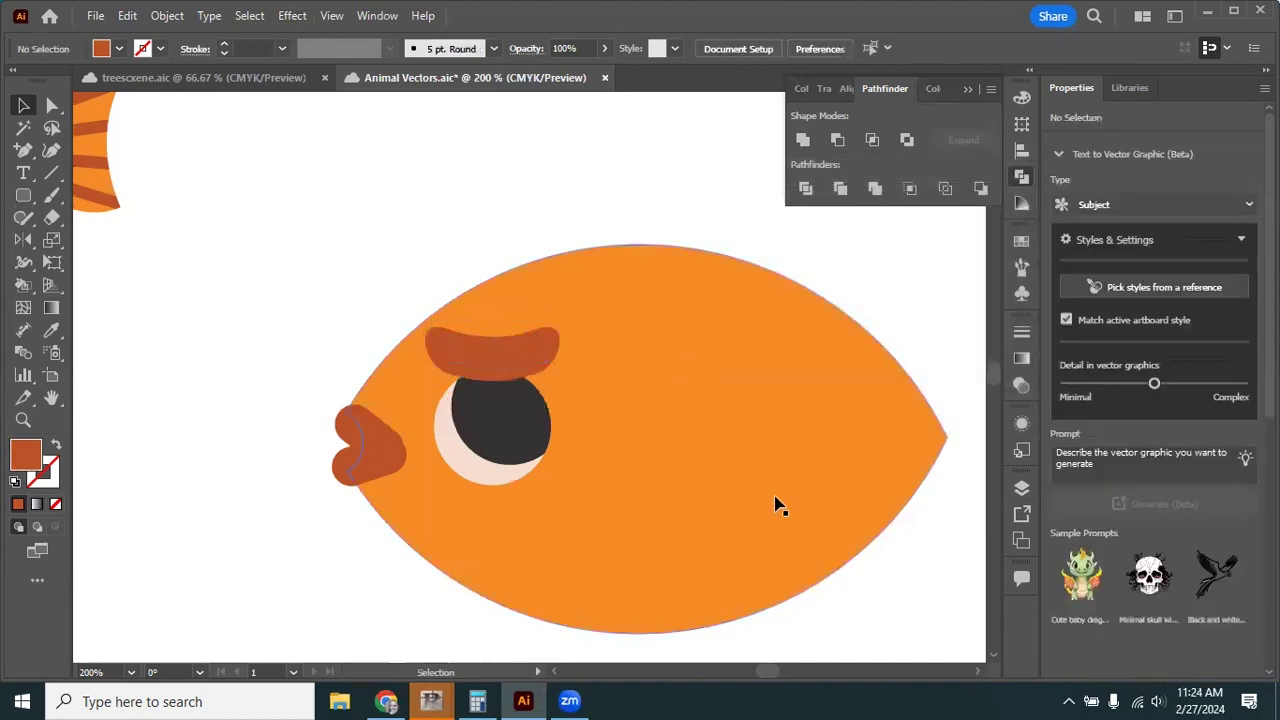
left_click(541, 358)
left_click_drag(524, 356, 523, 351)
left_click(530, 202)
scroll(308, 262, "down", 1)
scroll(206, 211, "right", 3)
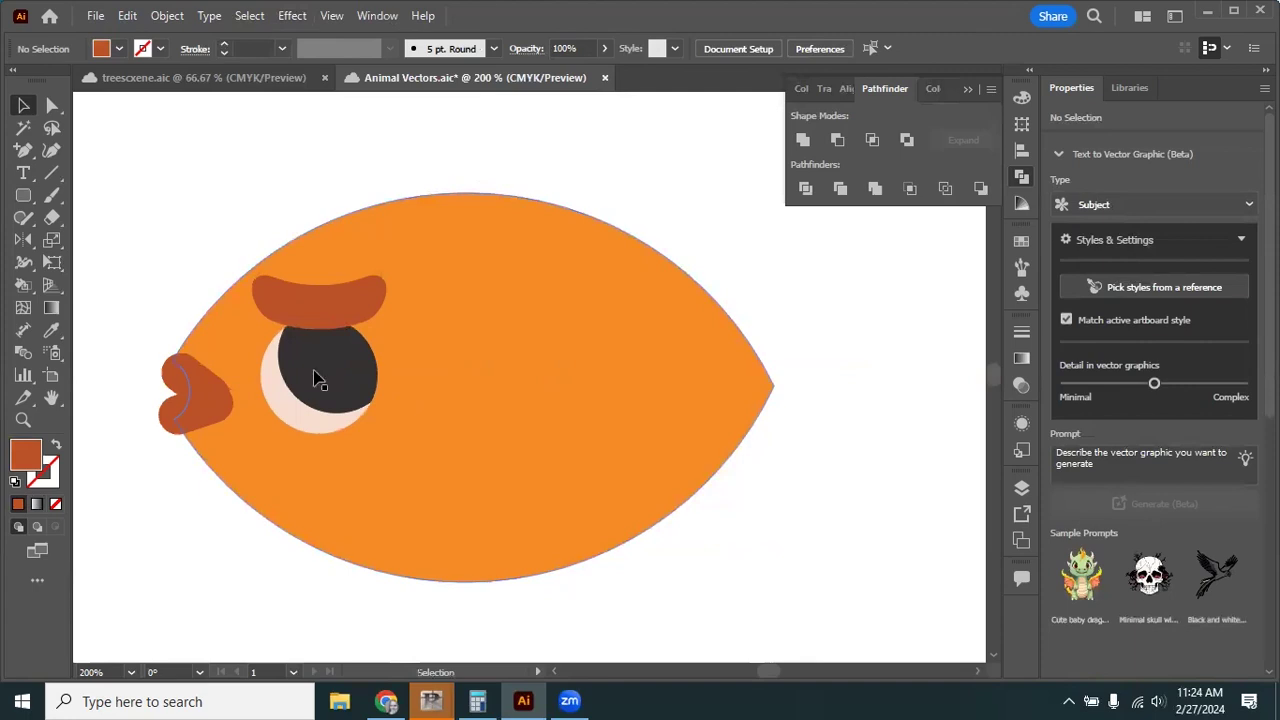
key("ctrl+minus")
left_click_drag(276, 276, 398, 428)
key("a")
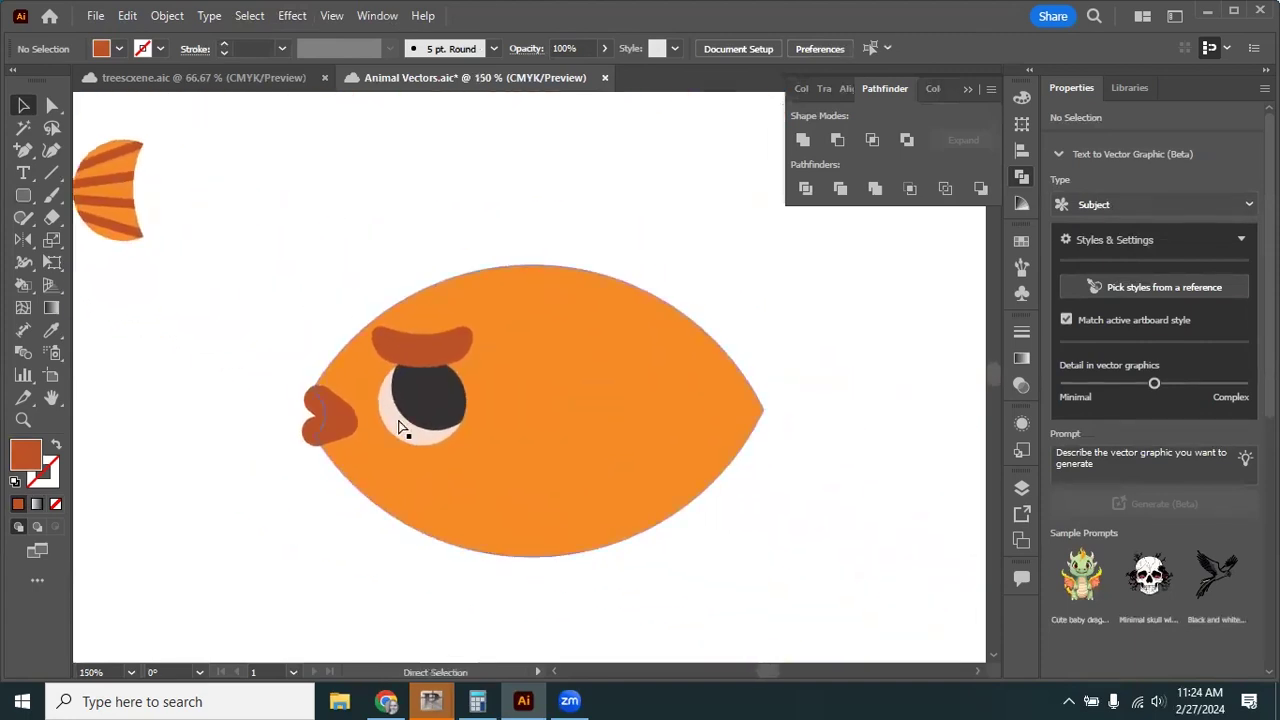
key("ctrl+plus")
key("ctrl+minus")
left_click_drag(455, 291, 412, 218)
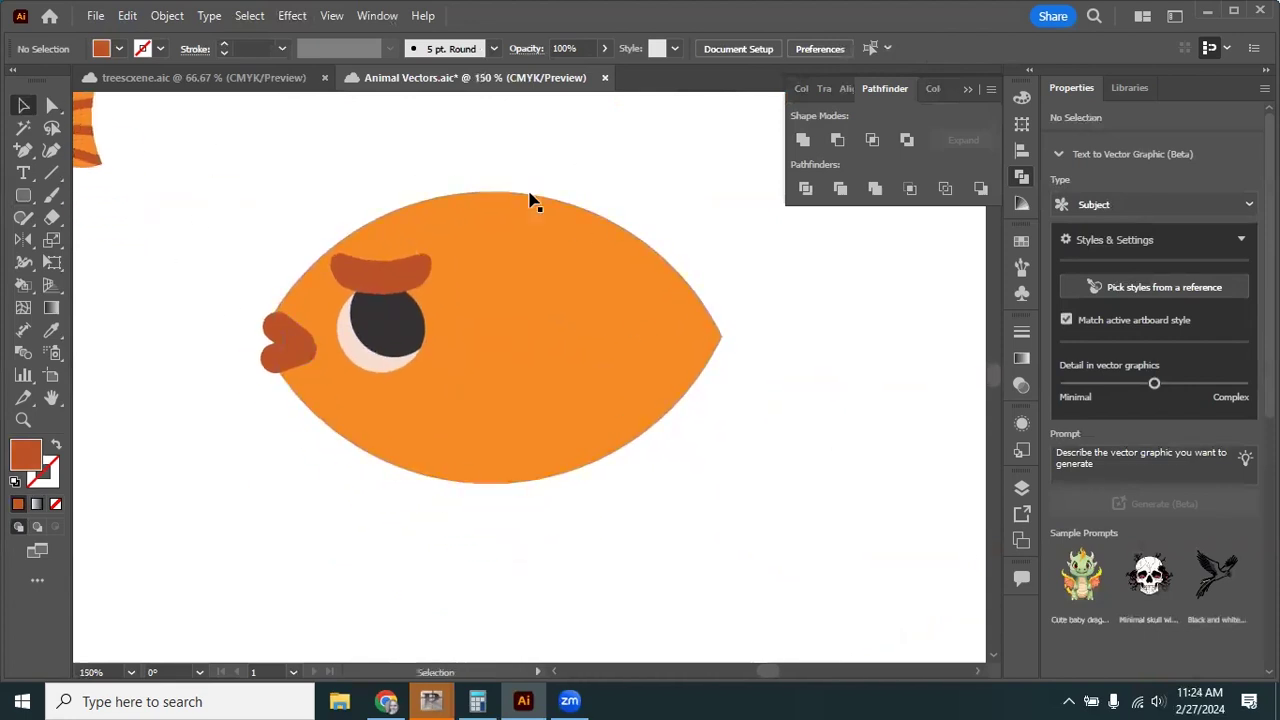
scroll(486, 286, "up", 1)
key("ctrl+plus")
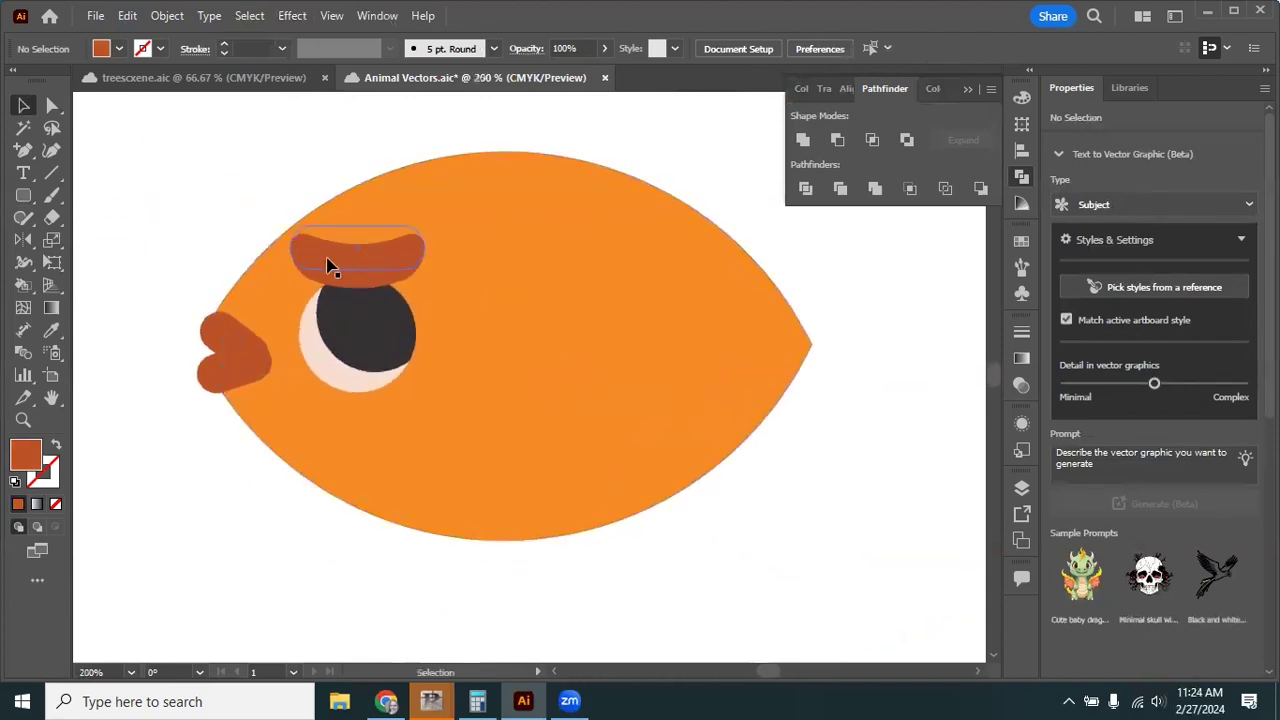
Swap the fill and stroke colors to get a rust-brown outline without fill, and set the stroke weight to 4 pt.
left_click_drag(24, 150, 45, 144)
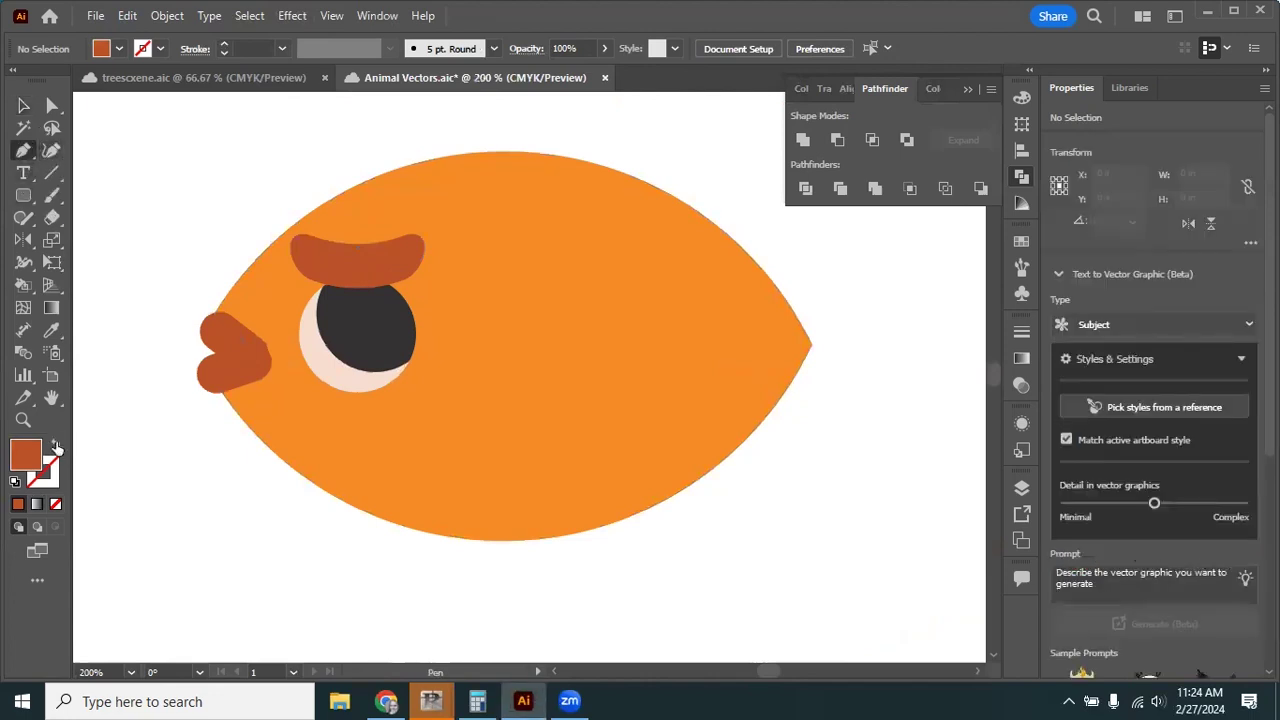
left_click(56, 446)
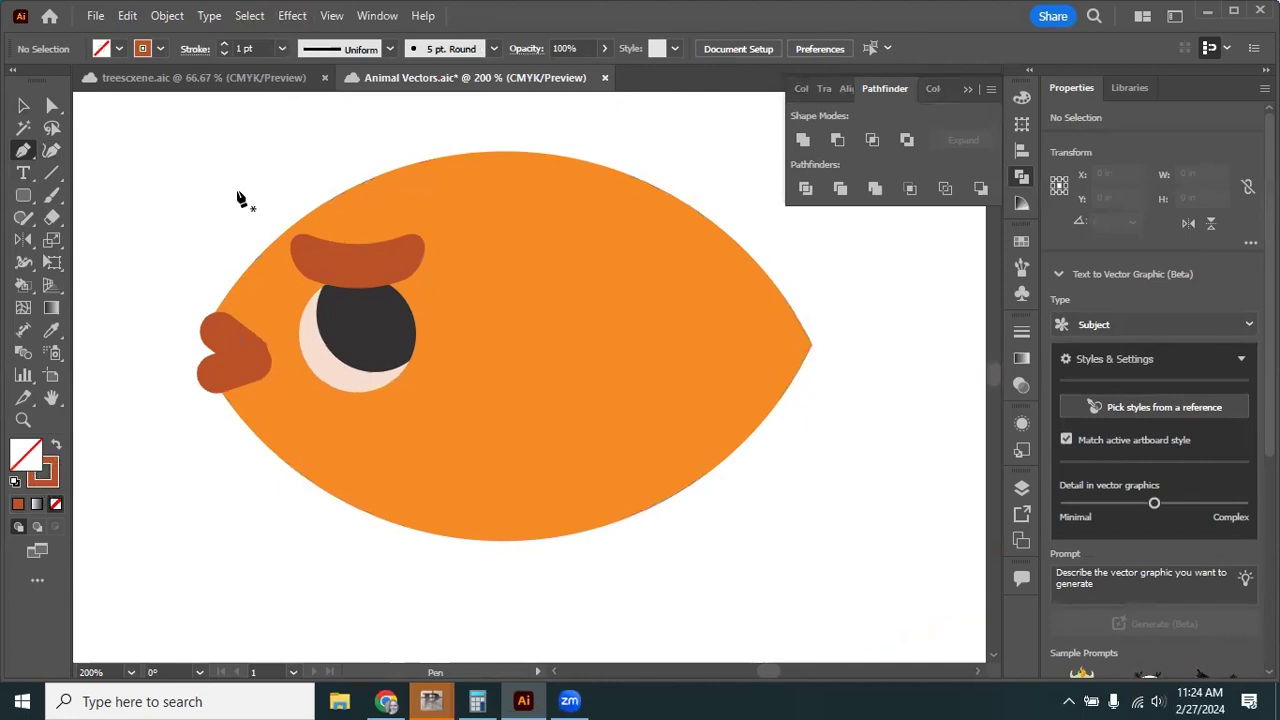
left_click(250, 48)
double_click(252, 48)
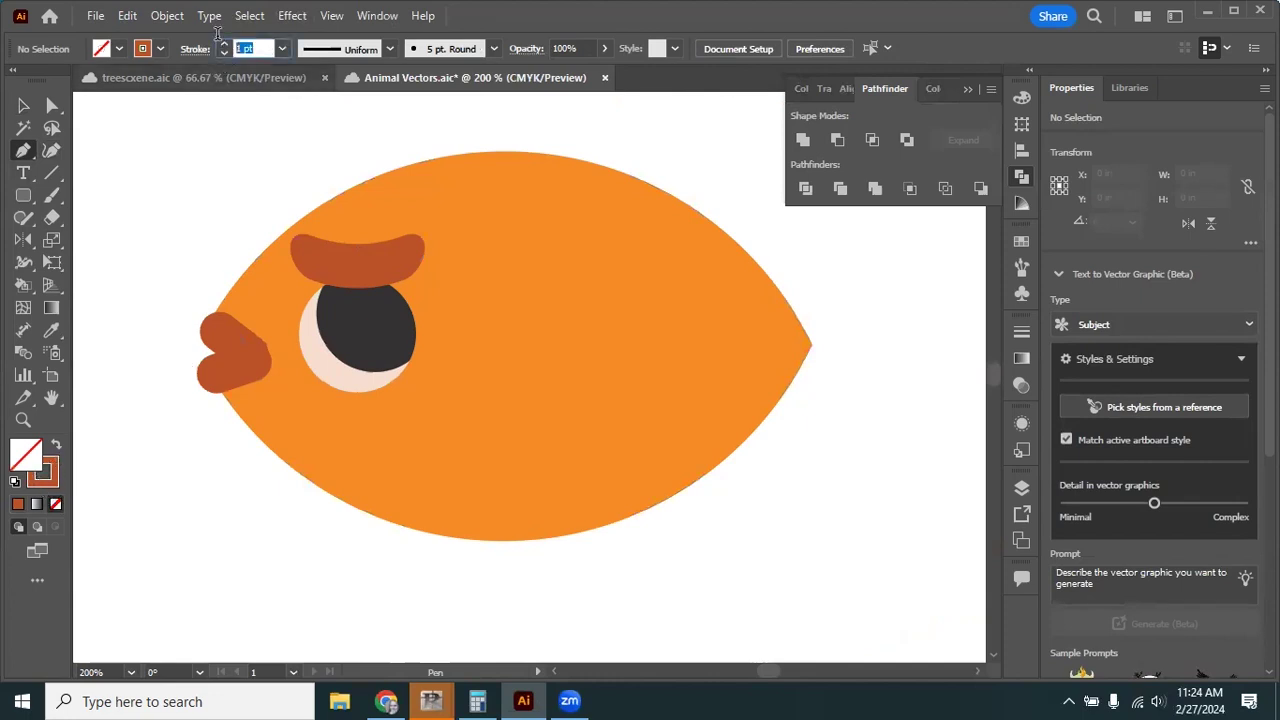
type("4")
left_click(197, 47)
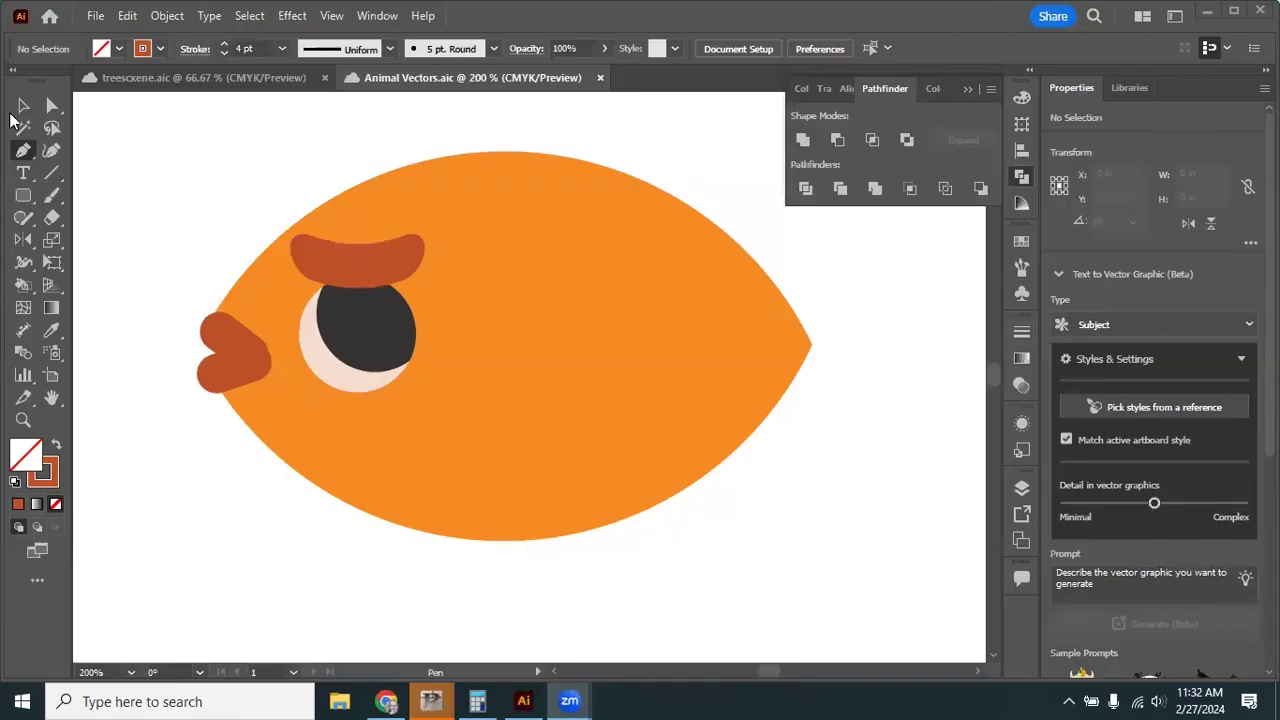
Draw an outlined circle about 0.78 in across with the Ellipse tool, beside the pointed tail end of the body.
left_click(24, 108)
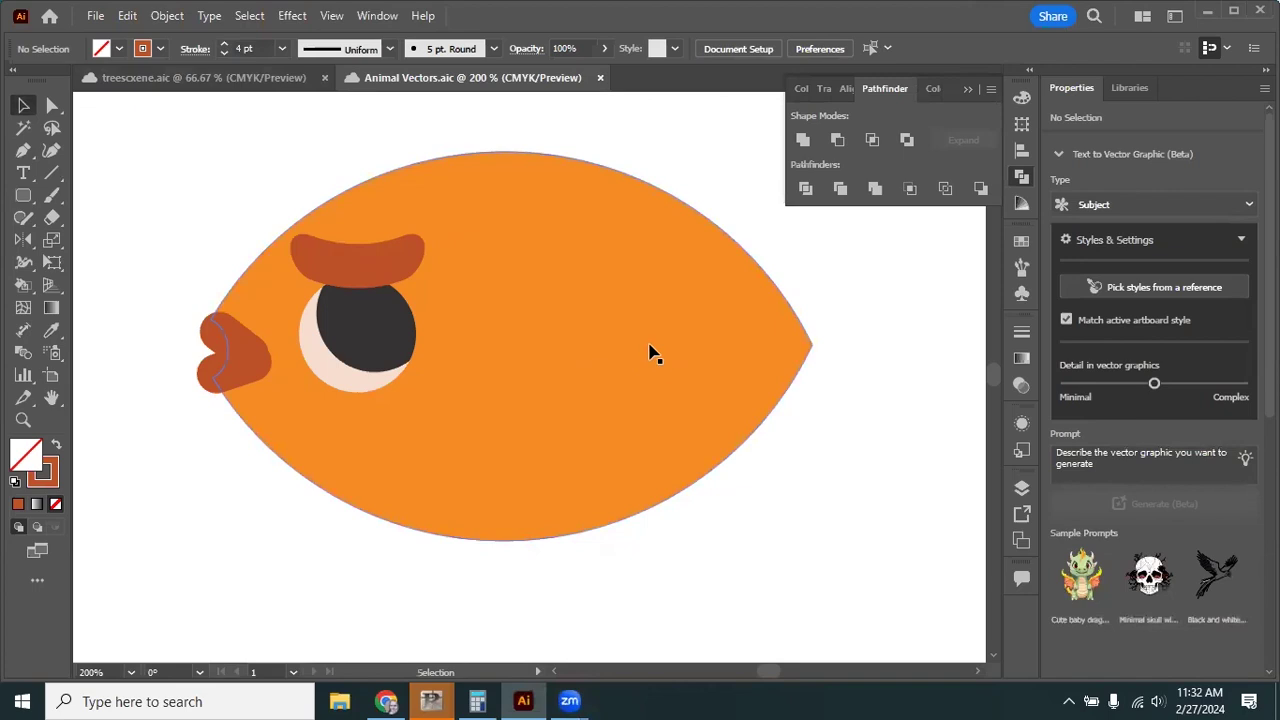
scroll(760, 352, "right", 2)
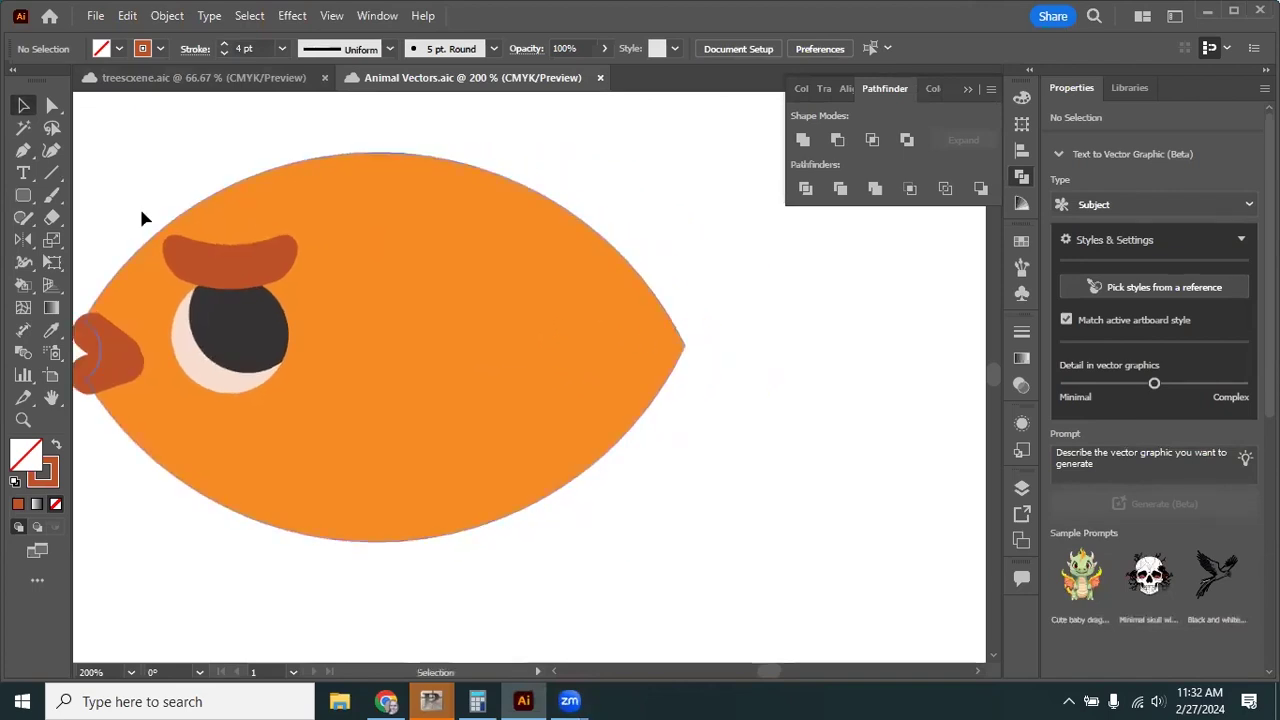
left_click_drag(27, 197, 88, 242)
left_click_drag(640, 344, 503, 349)
scroll(400, 373, "left", 2)
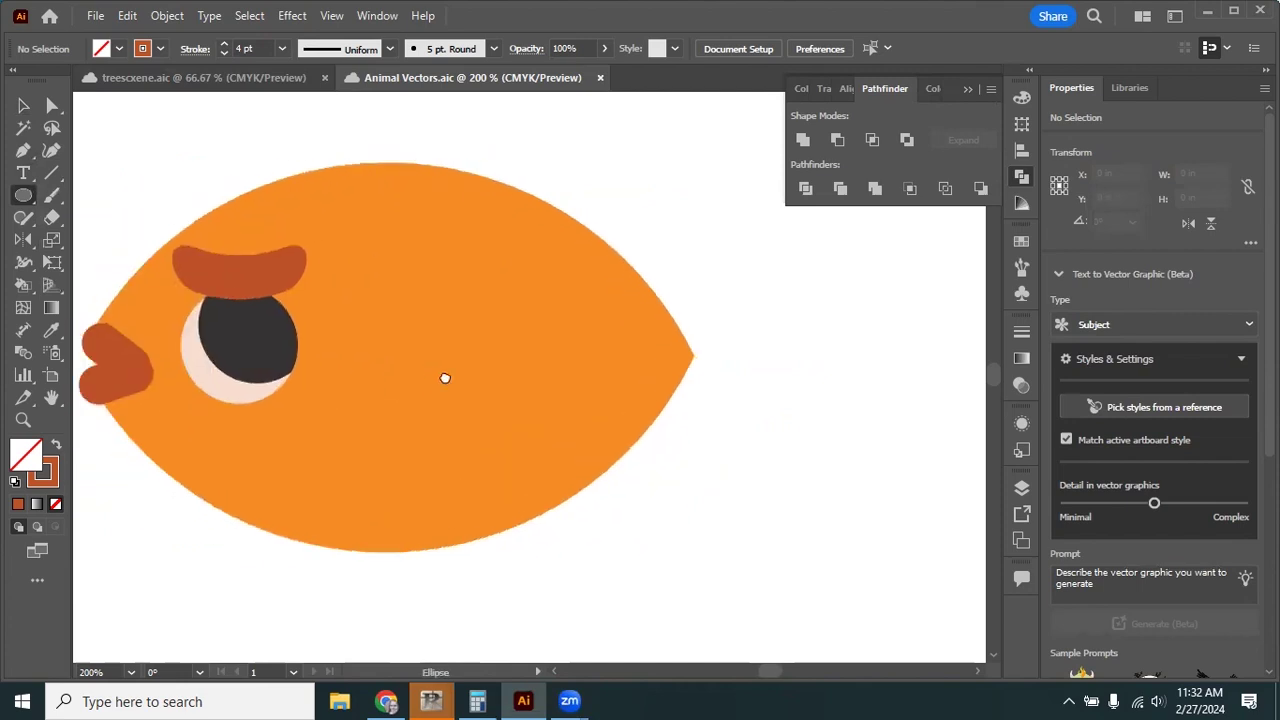
scroll(477, 349, "right", 2)
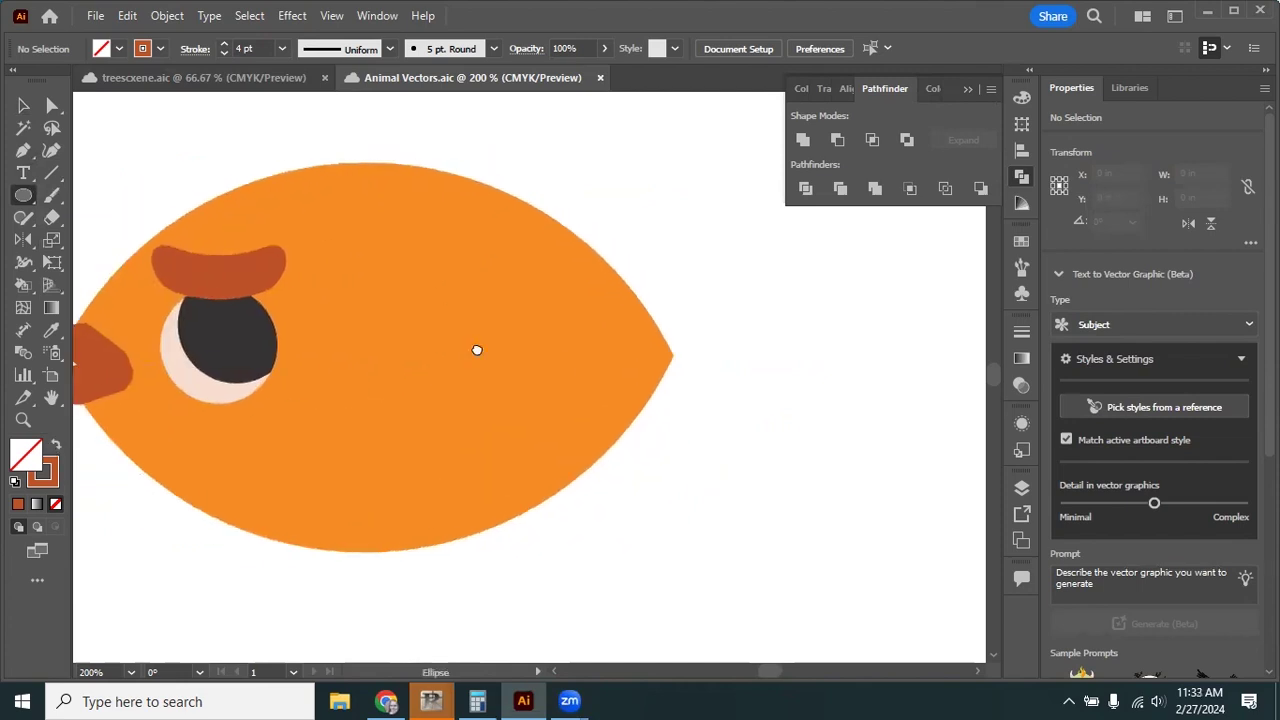
left_click_drag(589, 236, 672, 305)
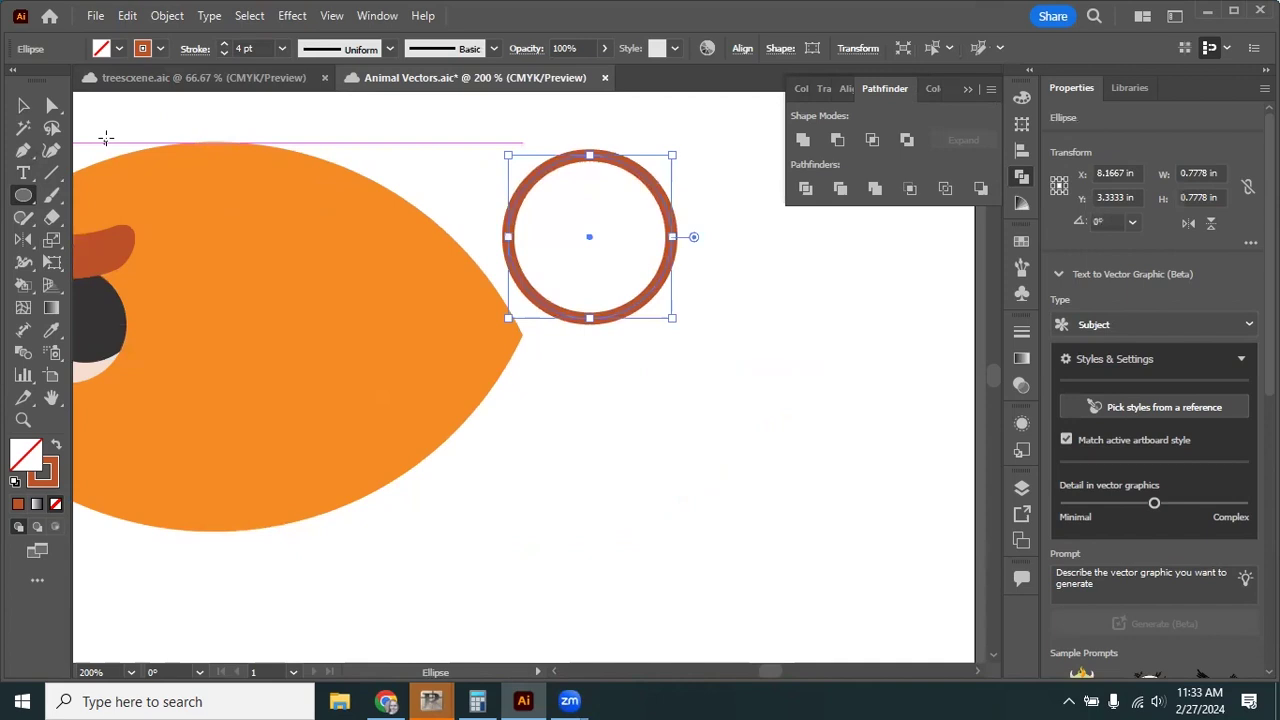
Duplicate the circle about 0.26 in horizontally away from the body so the two overlap, and deselect.
left_click(23, 105)
scroll(769, 488, "down", 1)
scroll(769, 488, "right", 1)
scroll(769, 488, "up", 2)
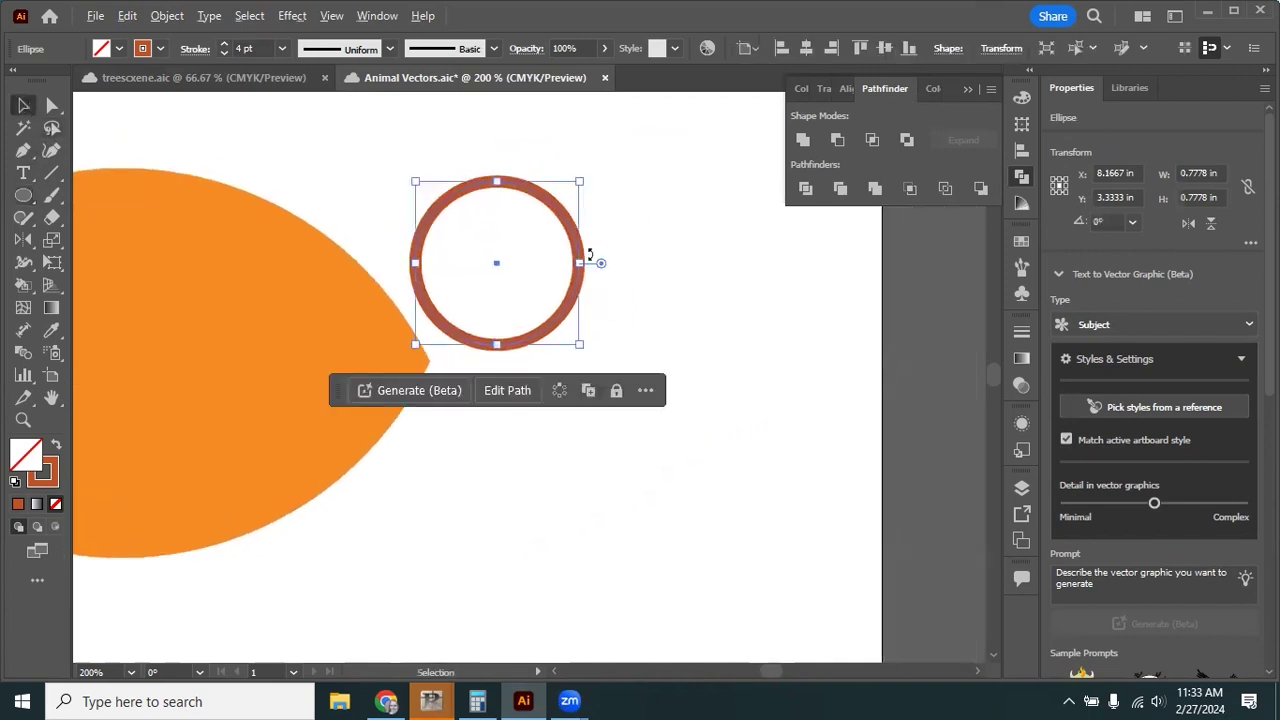
left_click_drag(574, 244, 630, 247)
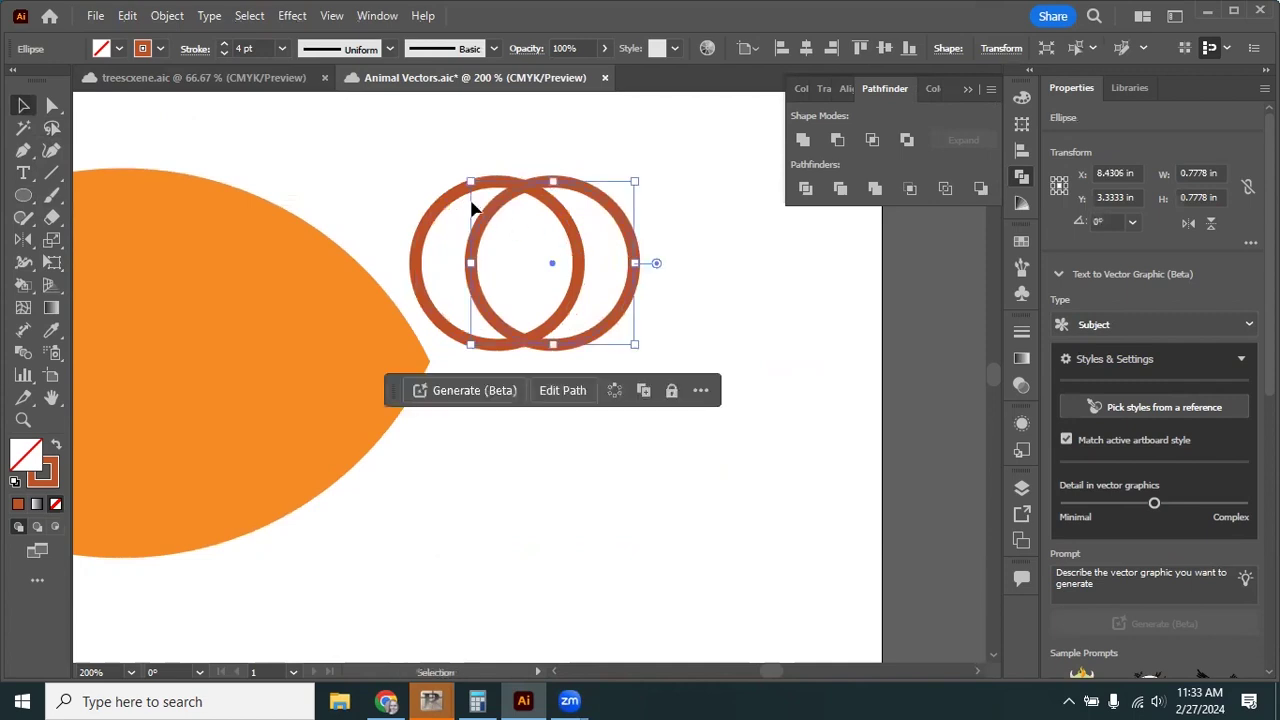
left_click(503, 147)
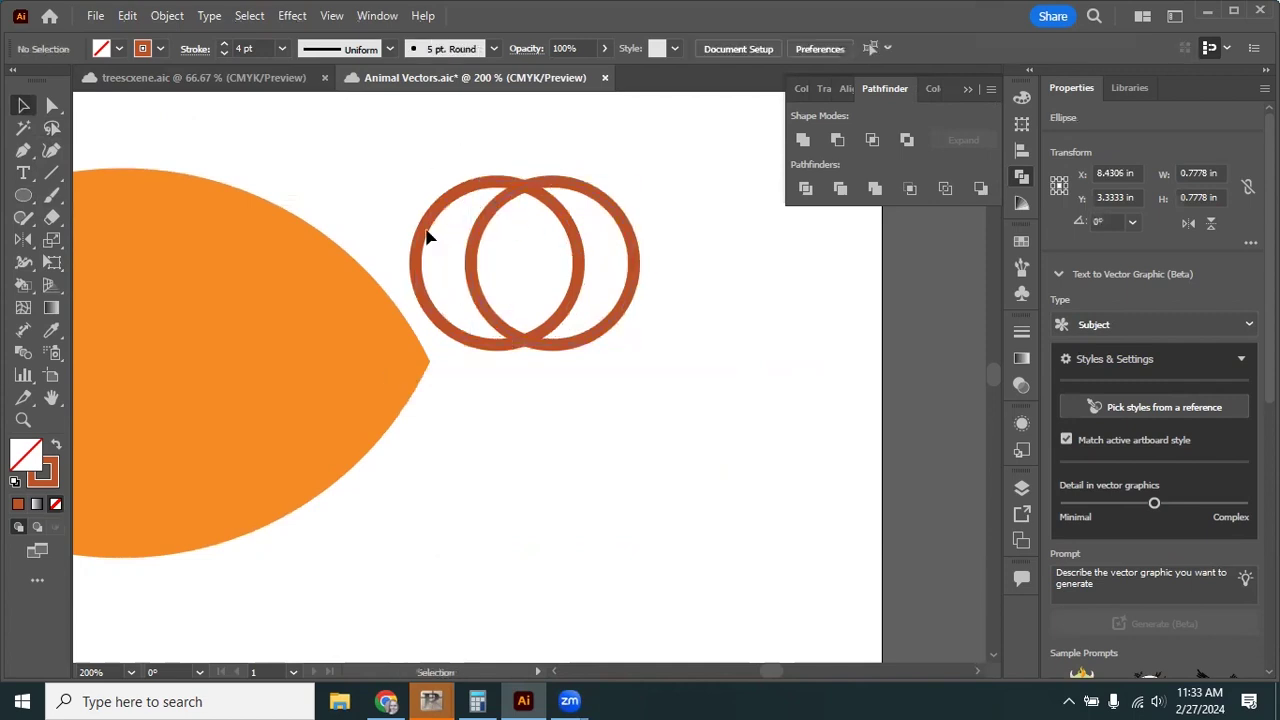
Subtract the front circle from the back one with Minus Front to form a crescent.
left_click_drag(513, 182, 588, 240)
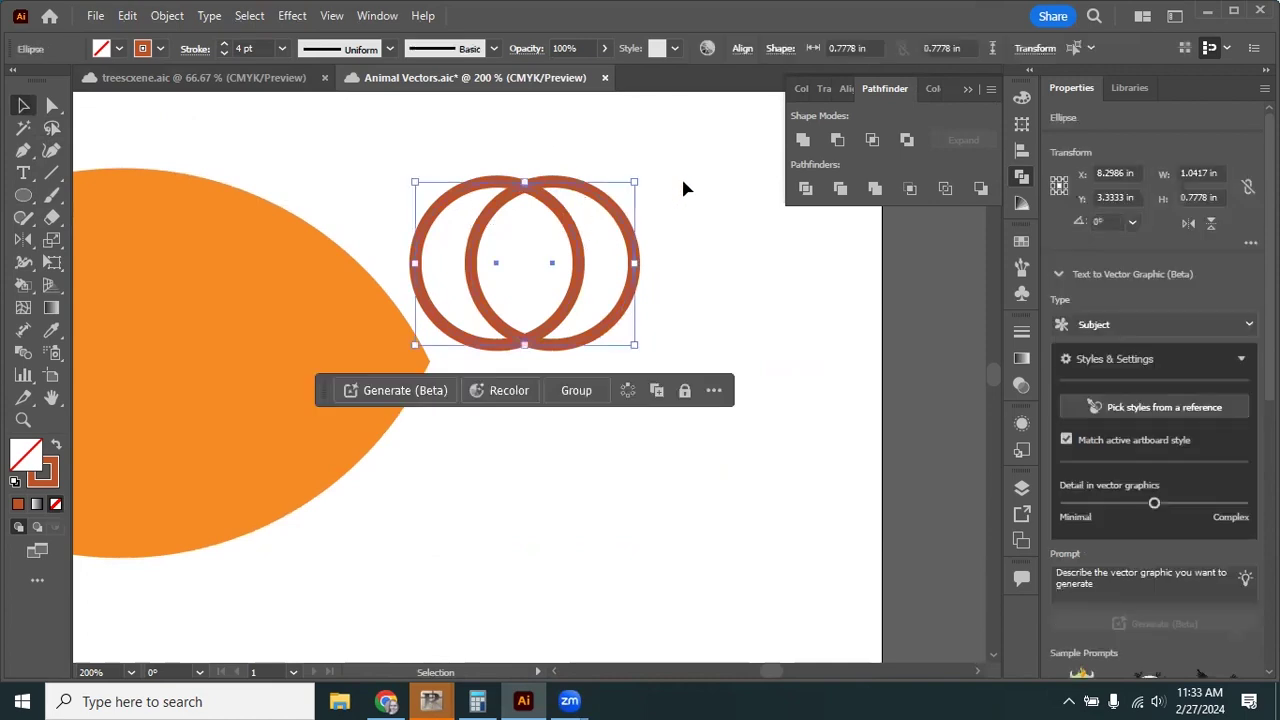
left_click(837, 140)
left_click(576, 228)
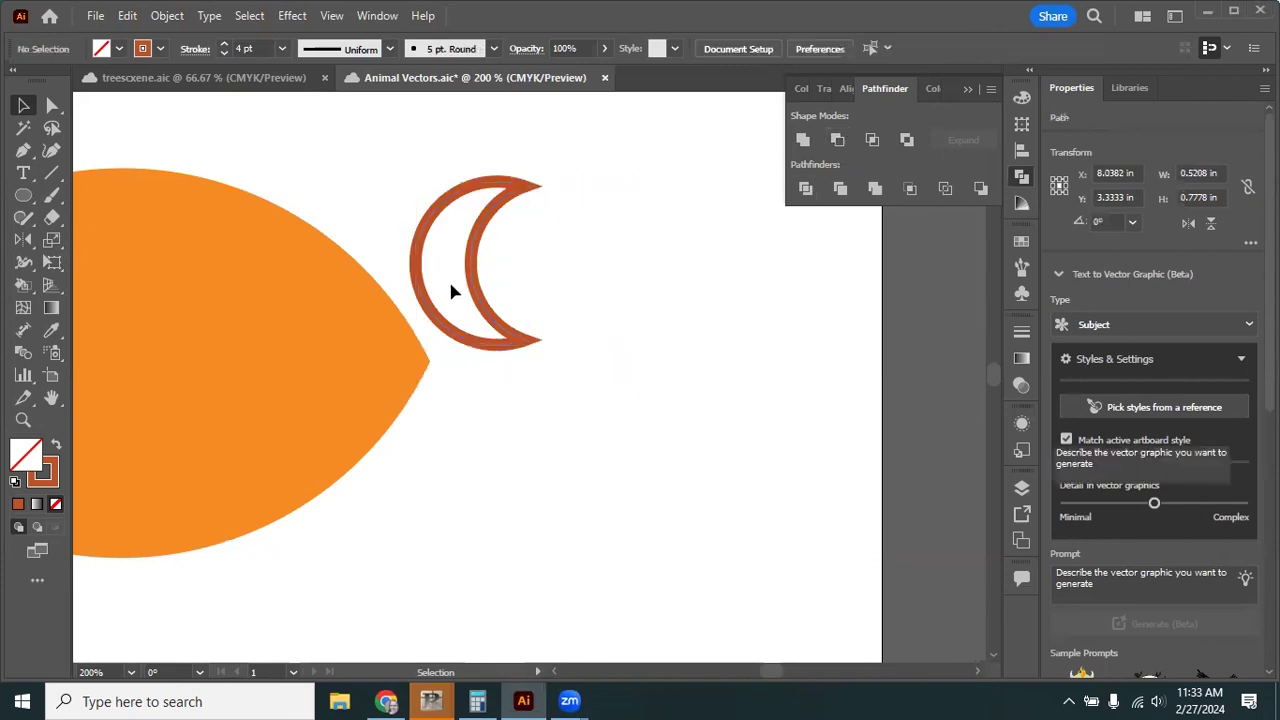
Enlarge the crescent from its center to about 1.04 by 1.56 in and fill it with the body's orange using the Eyedropper.
left_click(472, 266)
left_click_drag(527, 348, 610, 434)
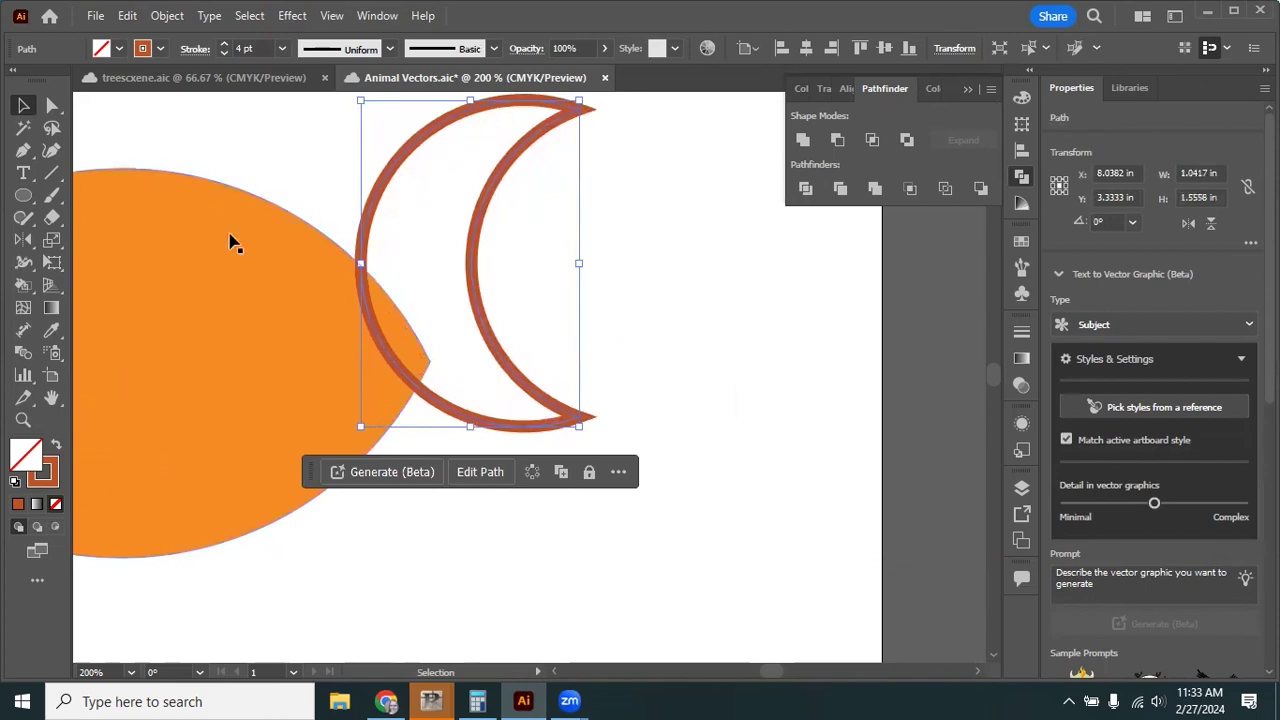
key("i")
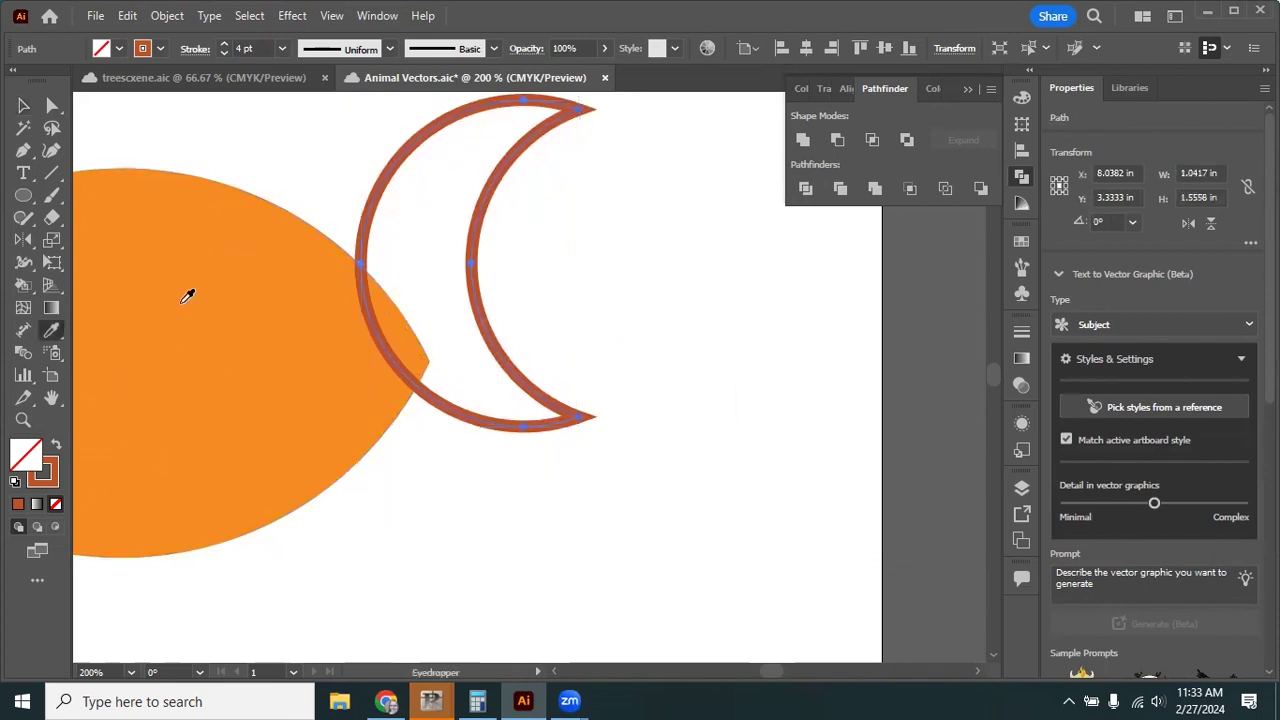
left_click_drag(189, 289, 269, 311)
left_click(273, 254)
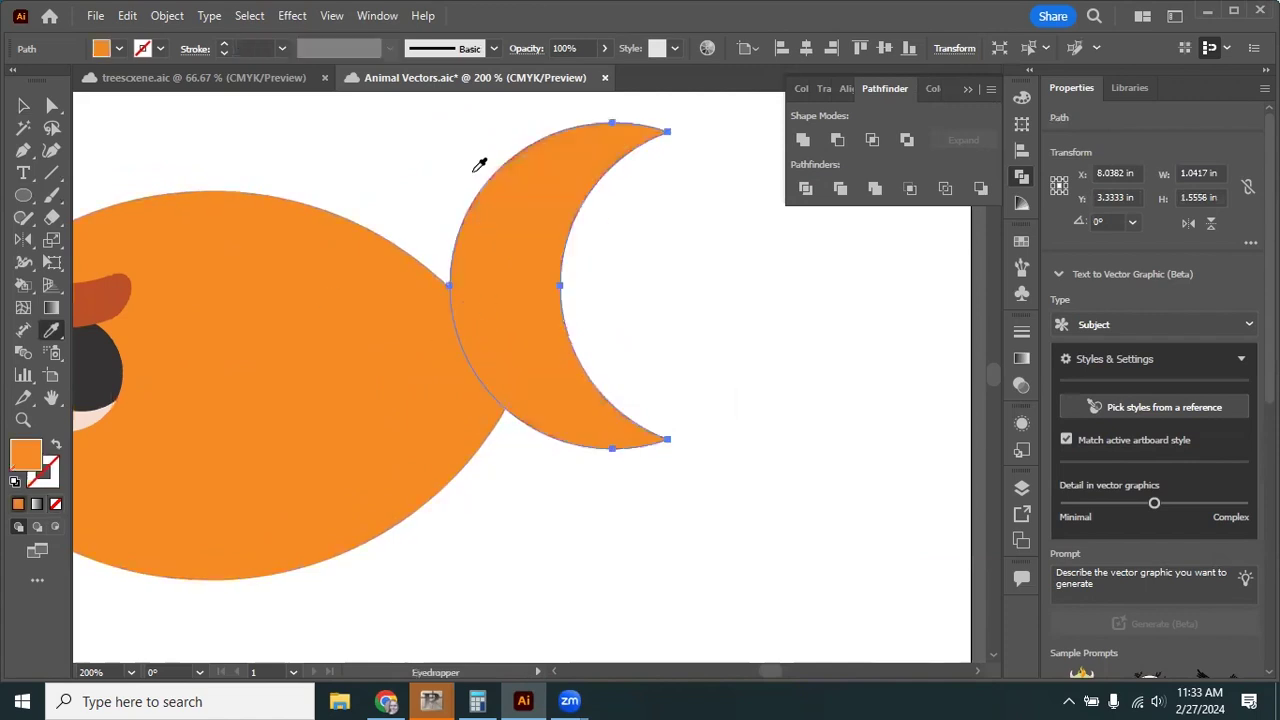
Move the orange crescent so its outer curve touches the body's pointed end as the tail, and deselect it.
left_click(23, 105)
left_click_drag(514, 266, 569, 364)
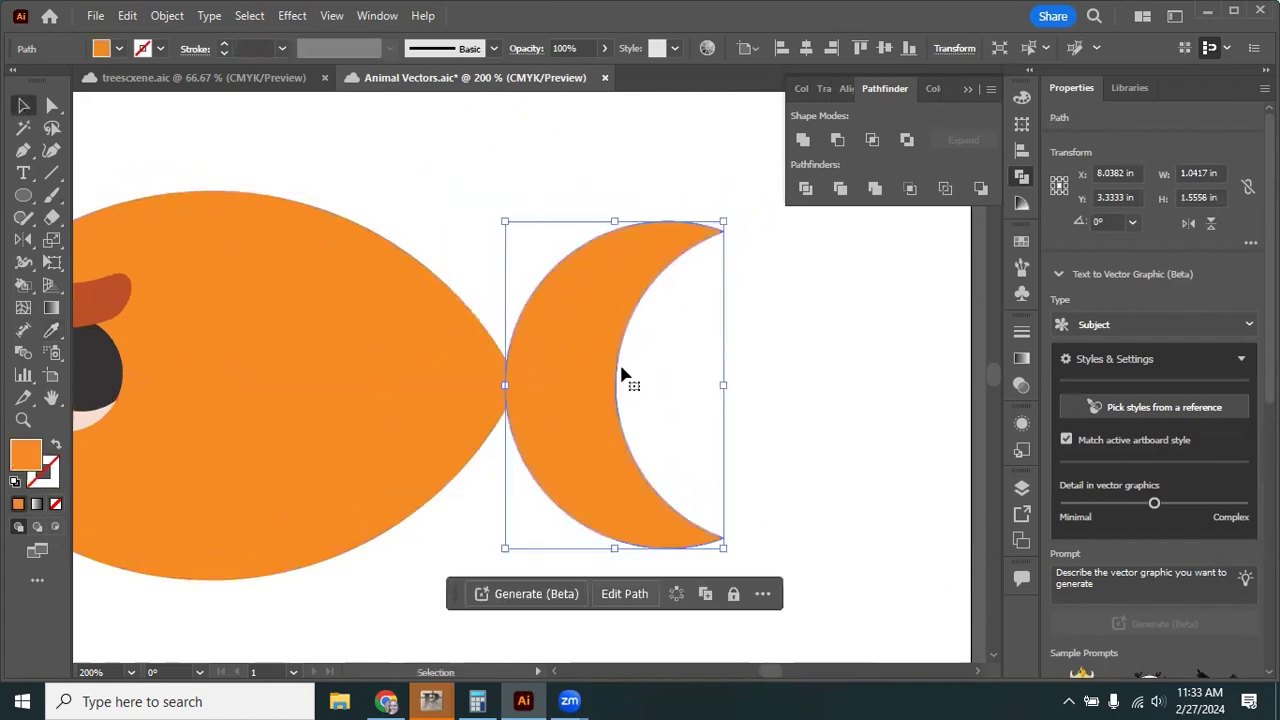
left_click(781, 363)
Turn the middle anchor of the tail's inner curve into a sharp corner by collapsing both of its direction handles onto it.
key("ctrl+minus")
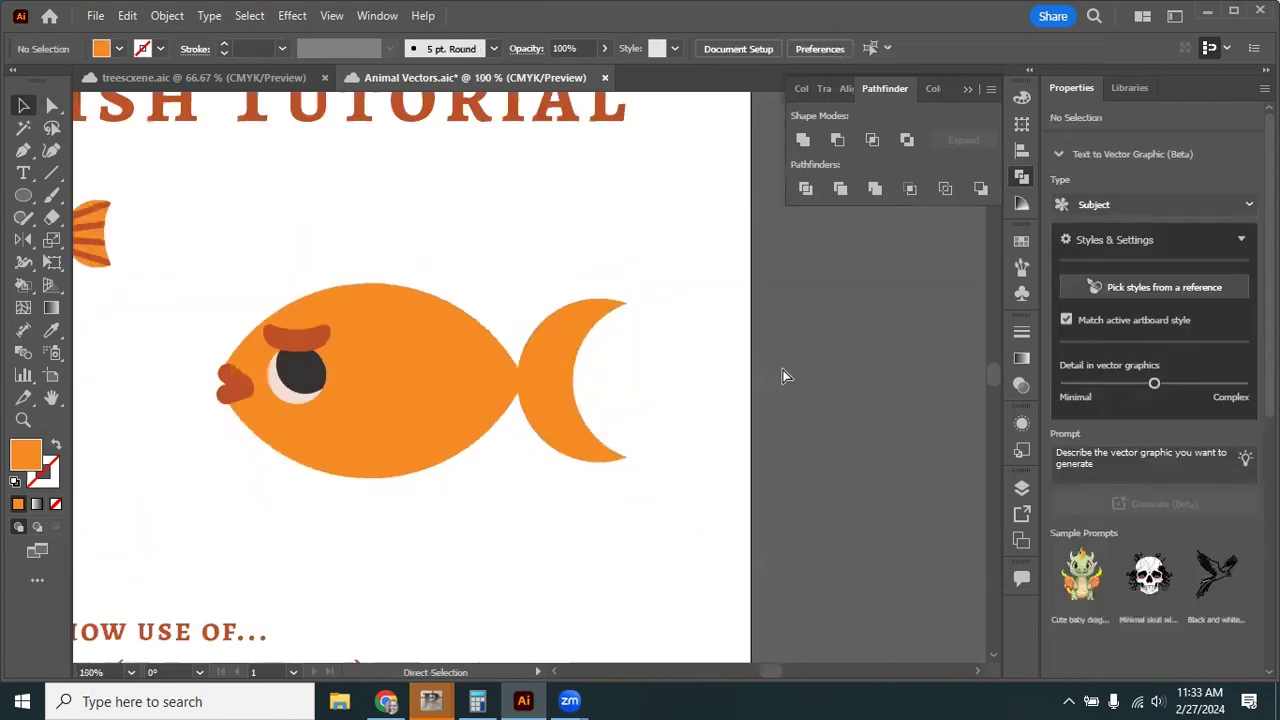
key("ctrl+plus")
key("ctrl+plus")
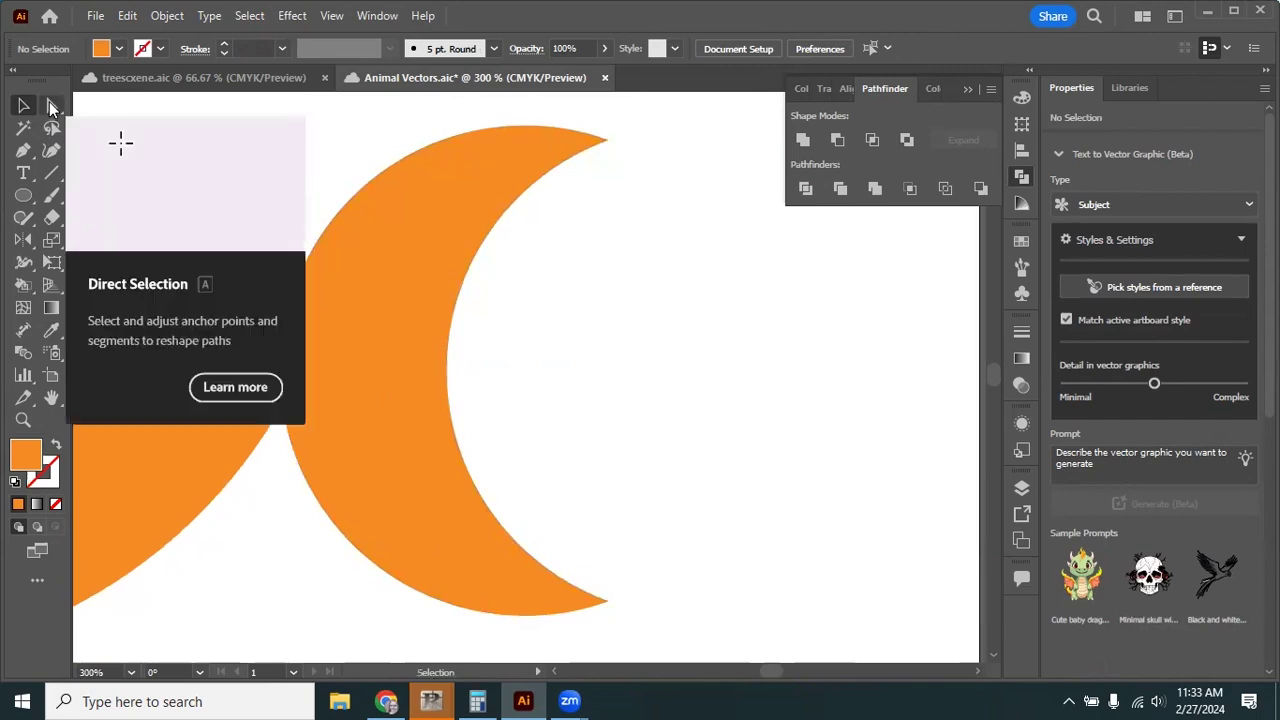
left_click(52, 108)
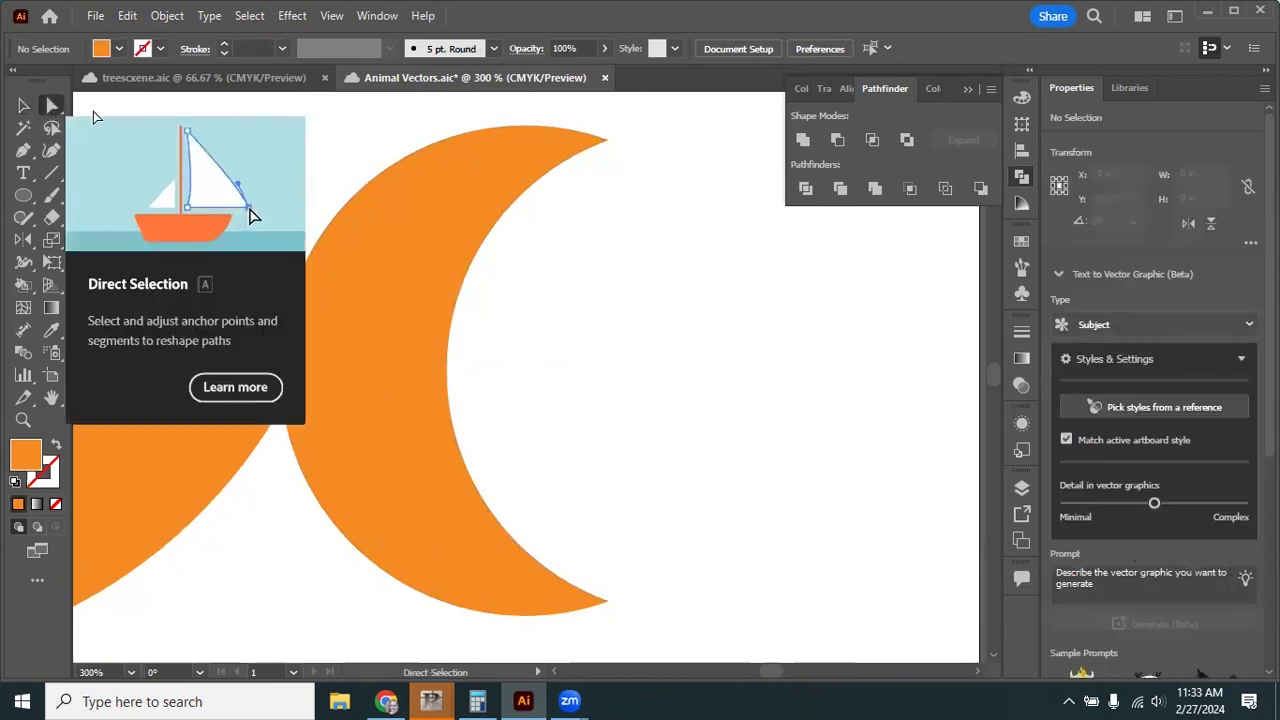
left_click(460, 292)
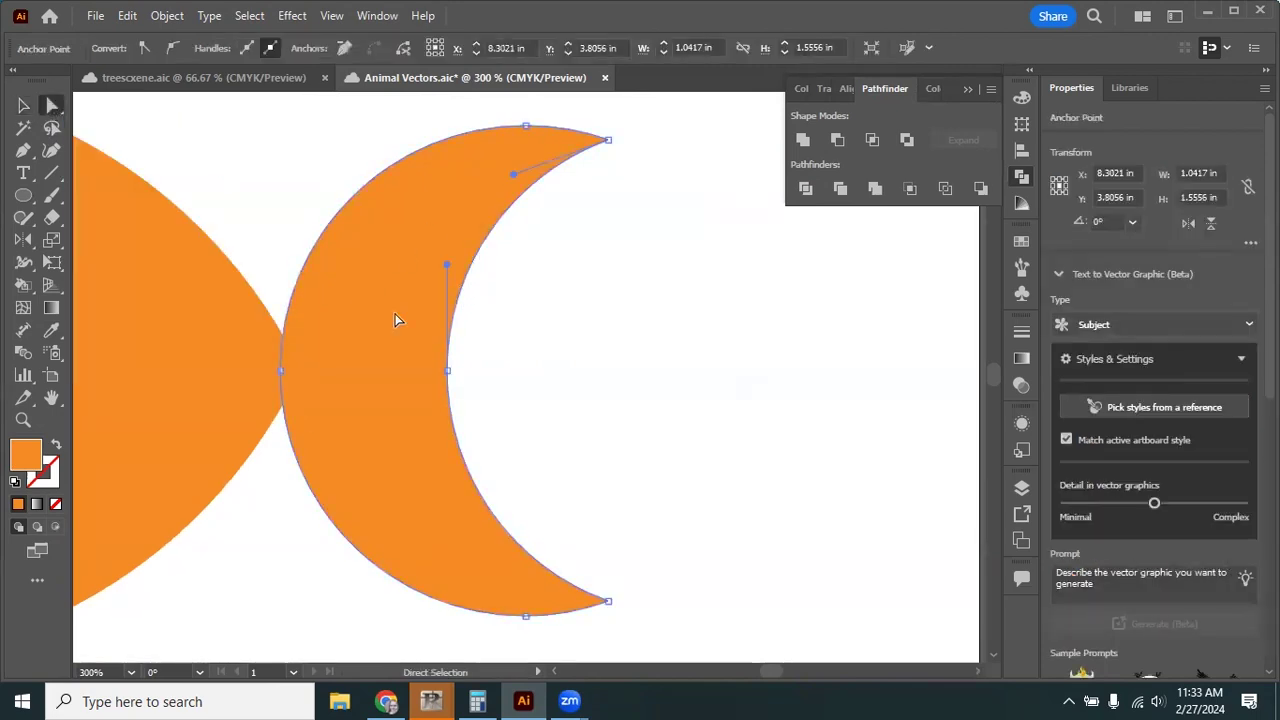
left_click(447, 371)
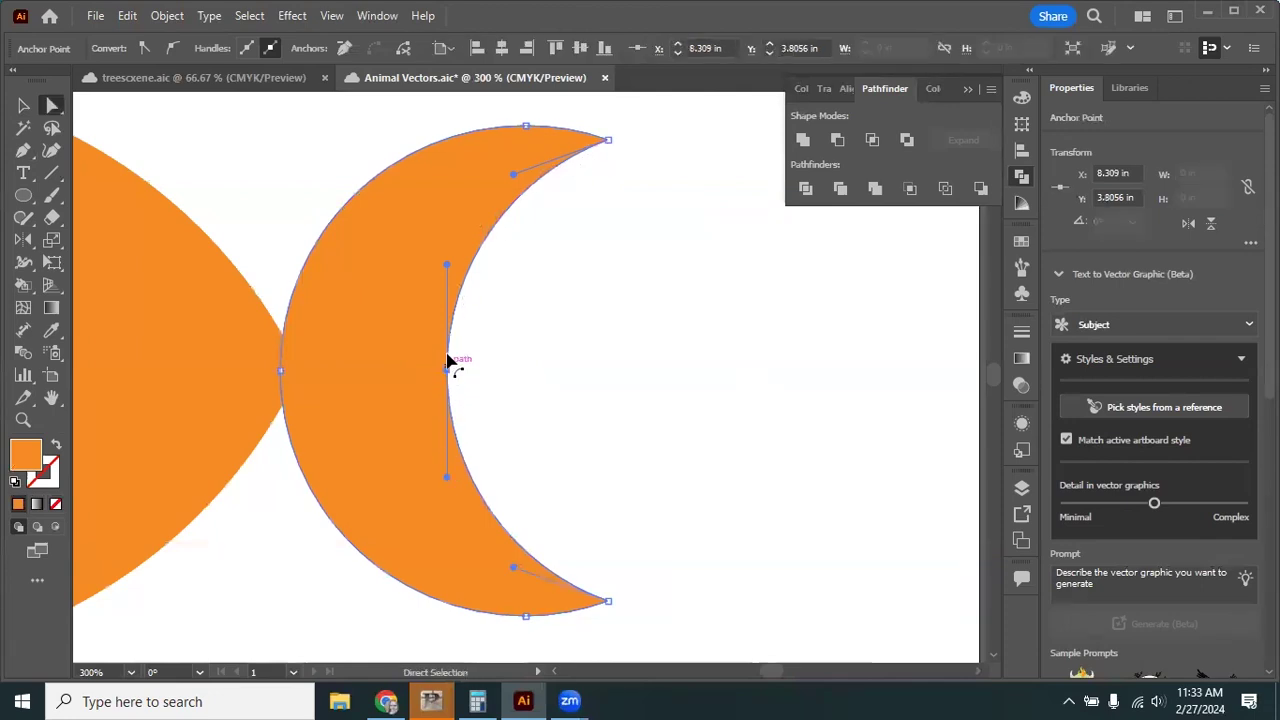
mouse_move(451, 366)
left_mouse_down()
mouse_move(556, 383)
mouse_move(450, 380)
left_mouse_up()
left_click_drag(447, 265, 450, 372)
left_click_drag(449, 480, 452, 374)
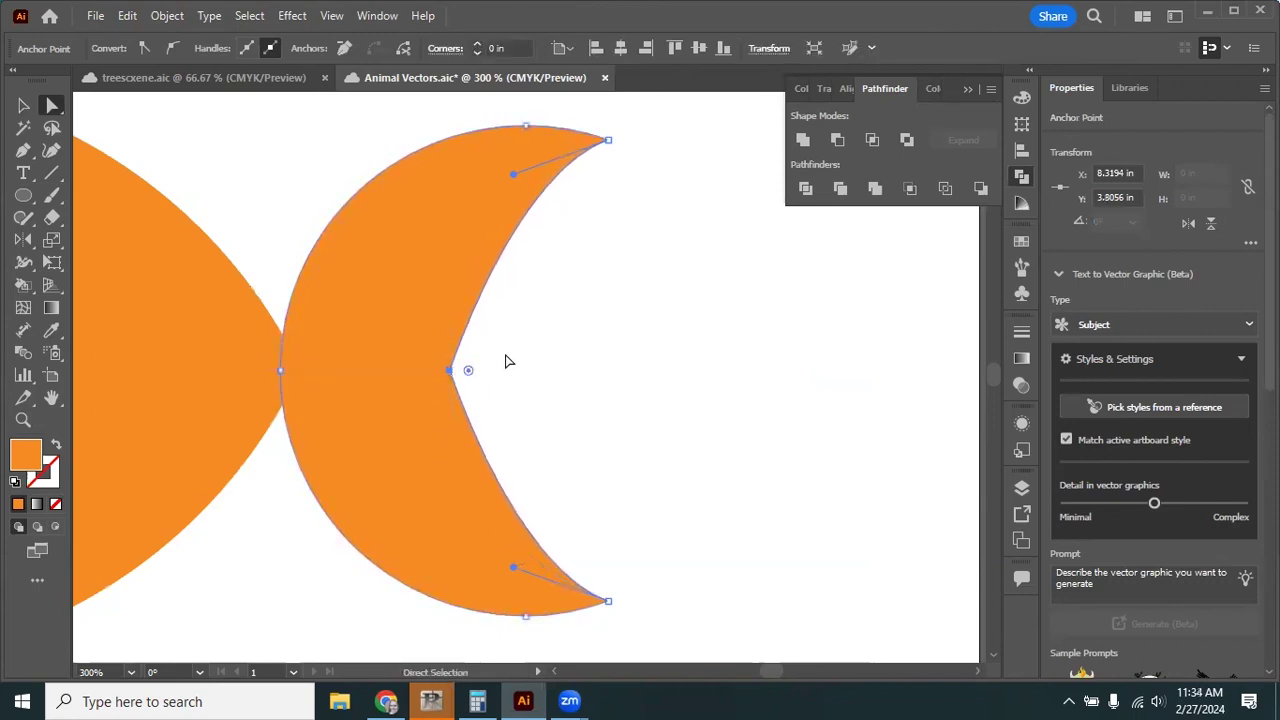
left_click(540, 400)
Bulge the tail's two inner edges outward by reshaping the handles at its upper and lower tips, forming a forked fin.
scroll(520, 415, "up", 1)
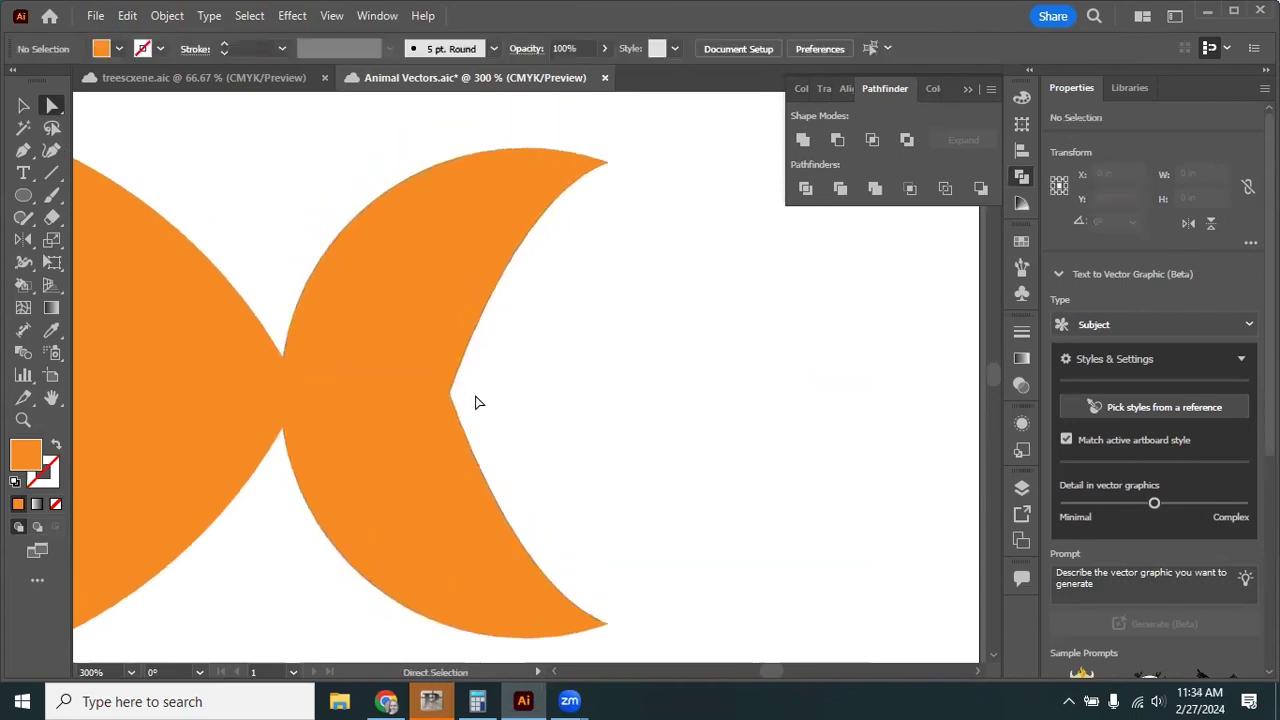
left_click(607, 161)
left_click_drag(514, 197, 585, 296)
left_click_drag(607, 626, 606, 624)
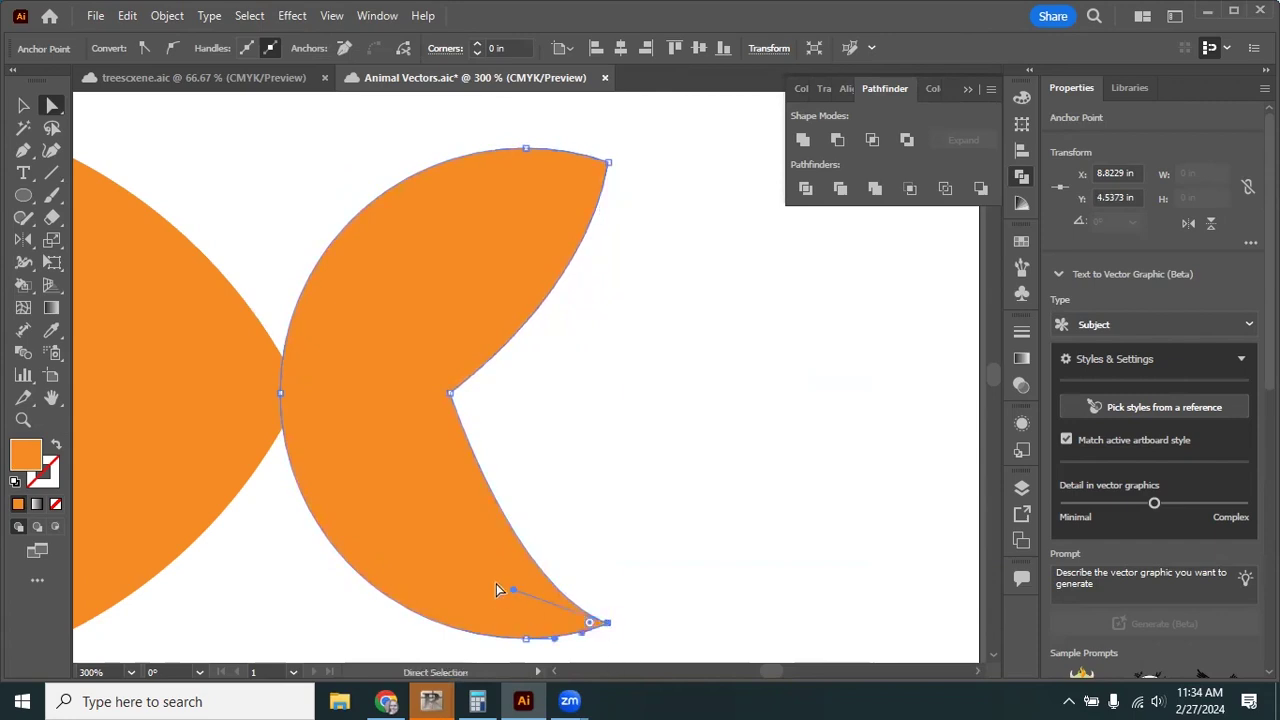
left_click_drag(513, 594, 615, 516)
left_click(700, 421)
key("ctrl+minus")
key("ctrl+minus")
key("ctrl+minus")
key("ctrl+minus")
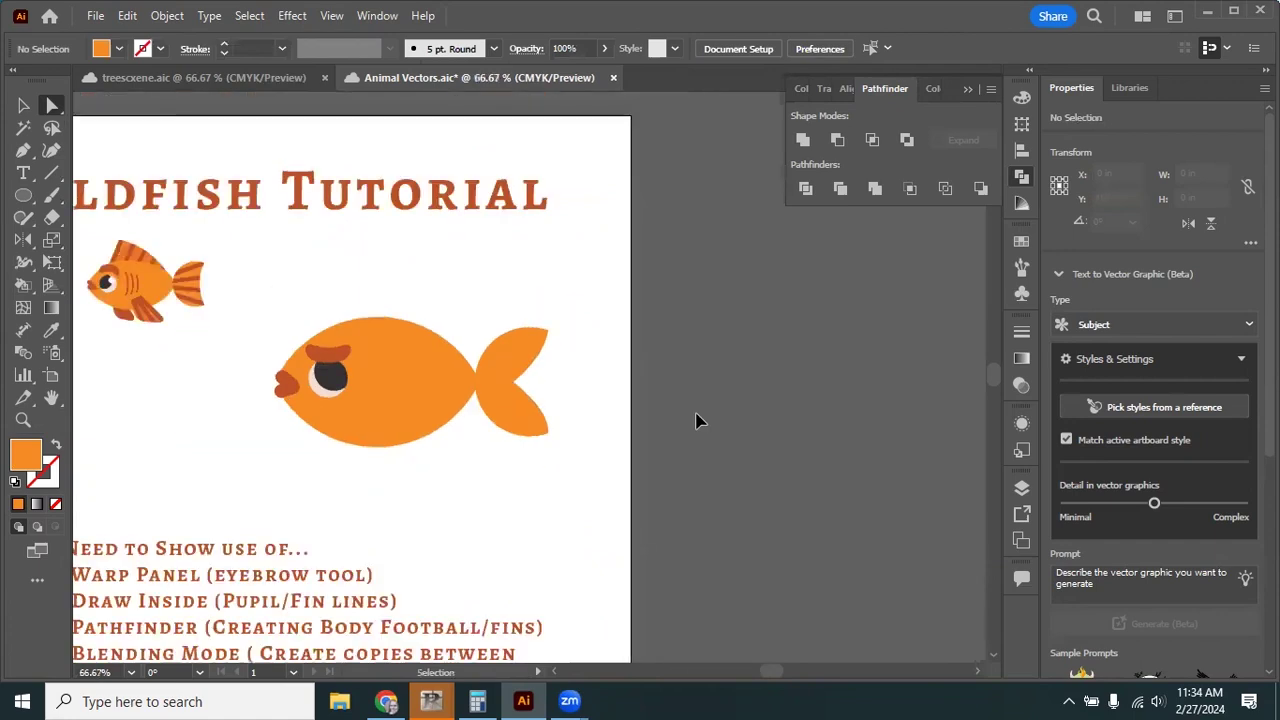
Sample the lips' dark reddish-orange with the Eyedropper as the fill color and activate the Pen tool.
key("ctrl+plus")
key("ctrl+plus")
key("ctrl+plus")
left_click_drag(271, 258, 577, 206)
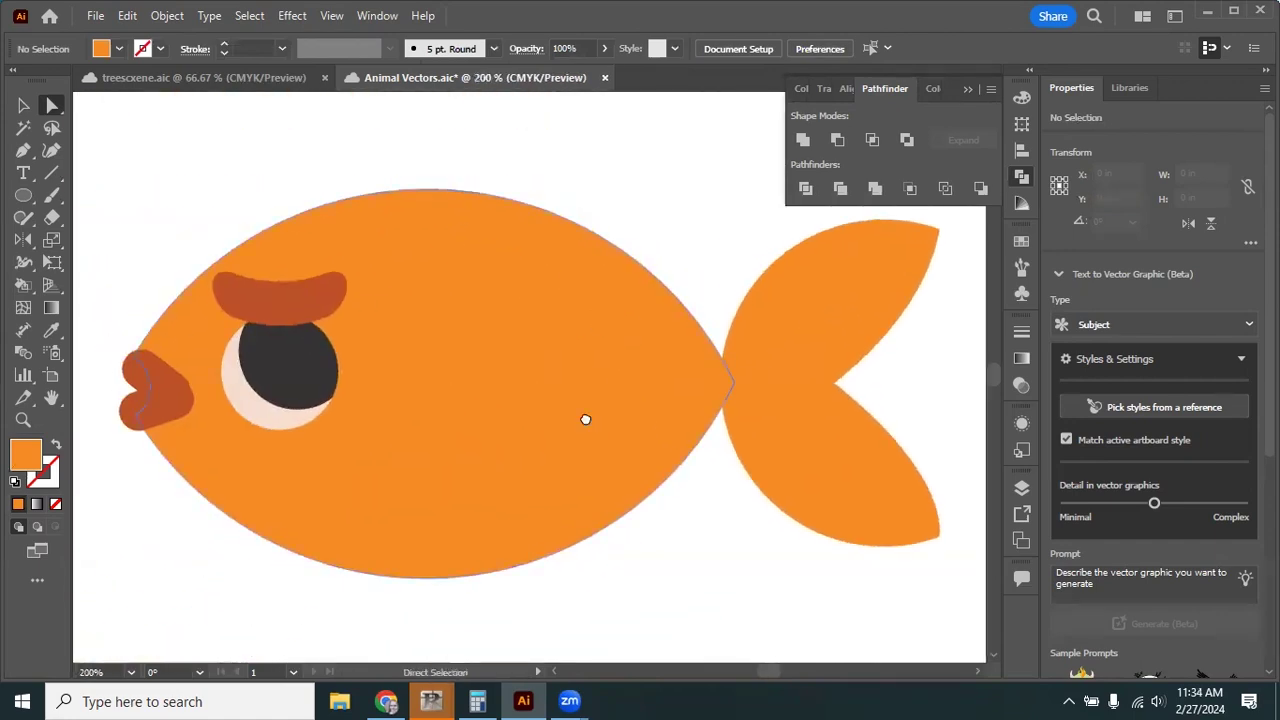
scroll(585, 419, "down", 3)
scroll(584, 321, "up", 2)
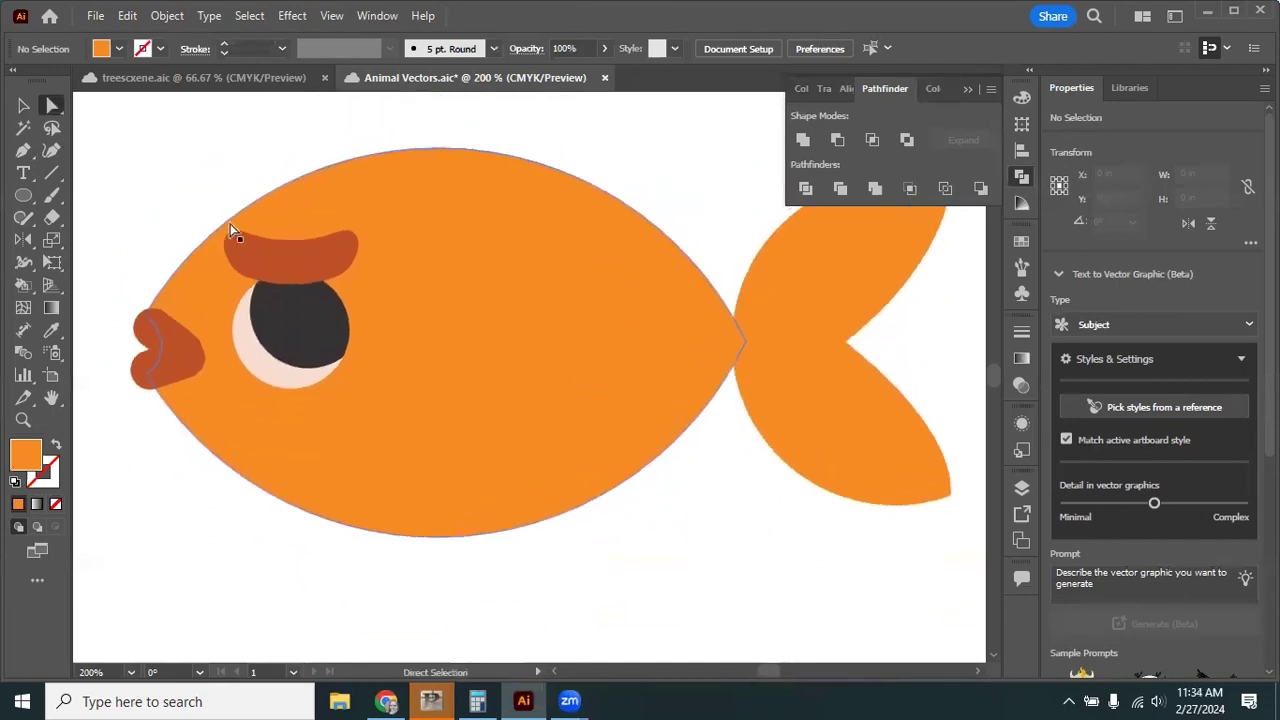
left_click(25, 195)
left_click(26, 151)
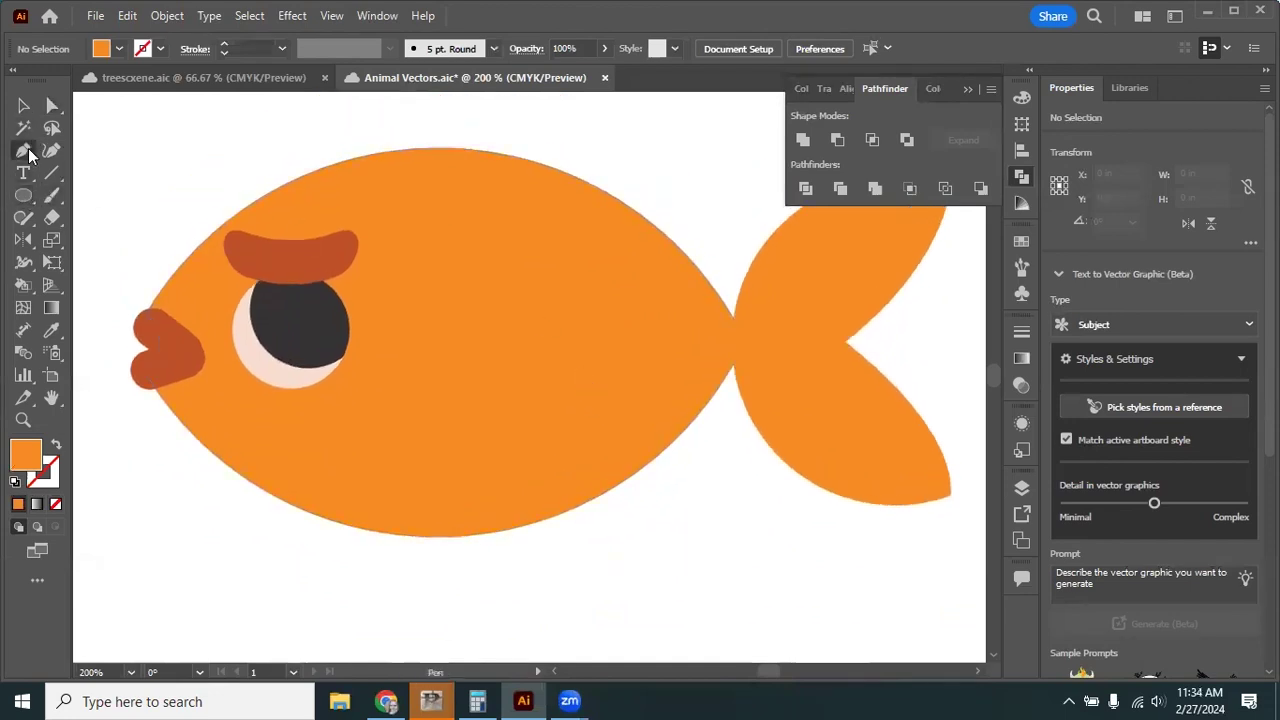
left_click_drag(26, 151, 84, 156)
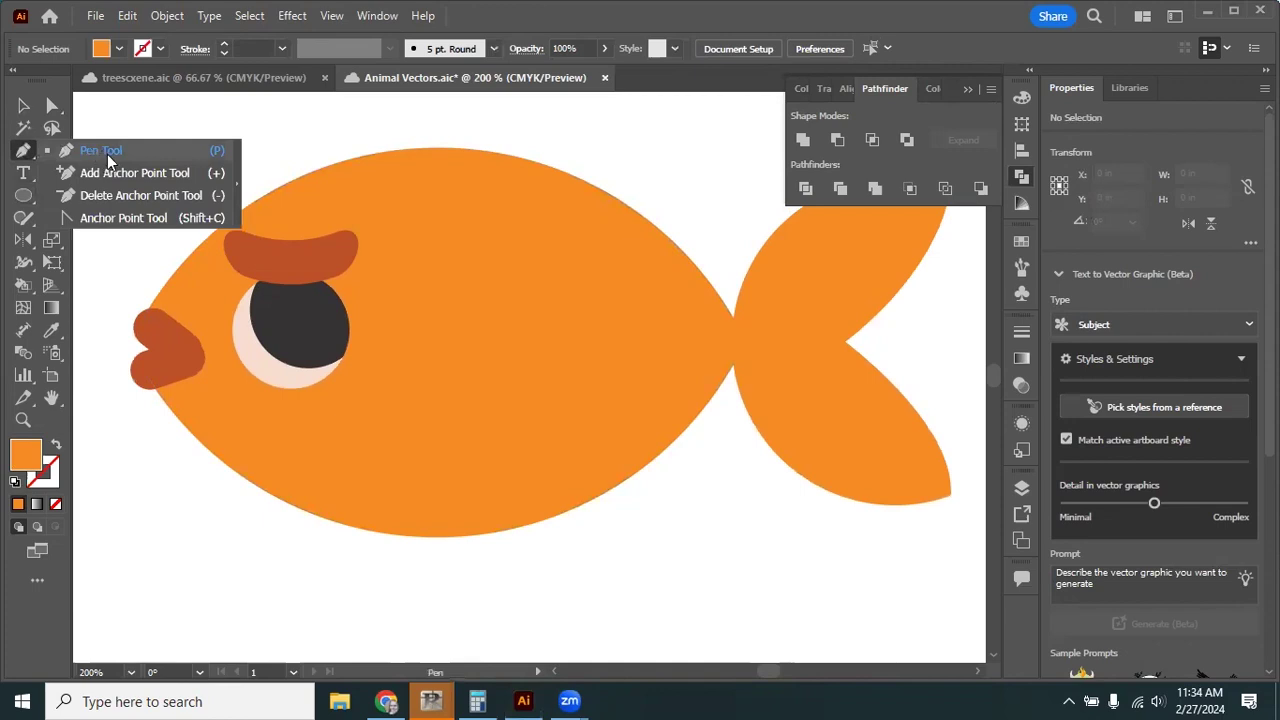
left_click(107, 156)
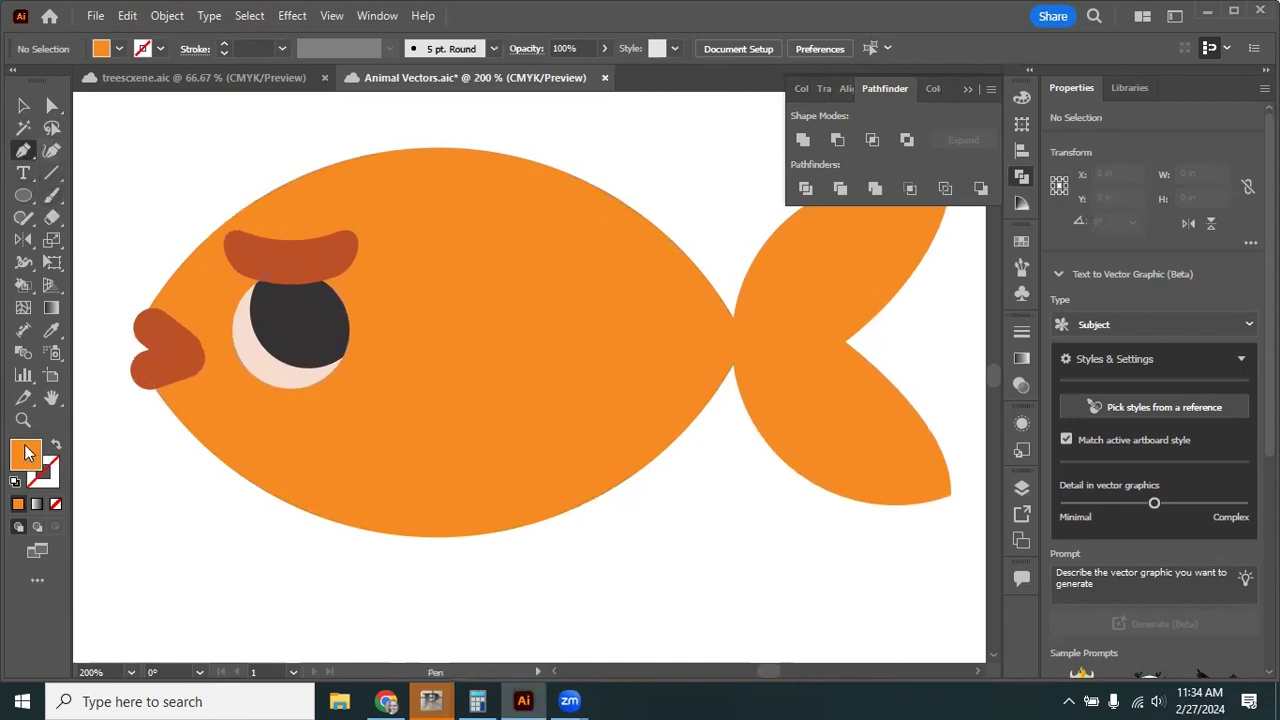
left_click(52, 330)
left_click(180, 330)
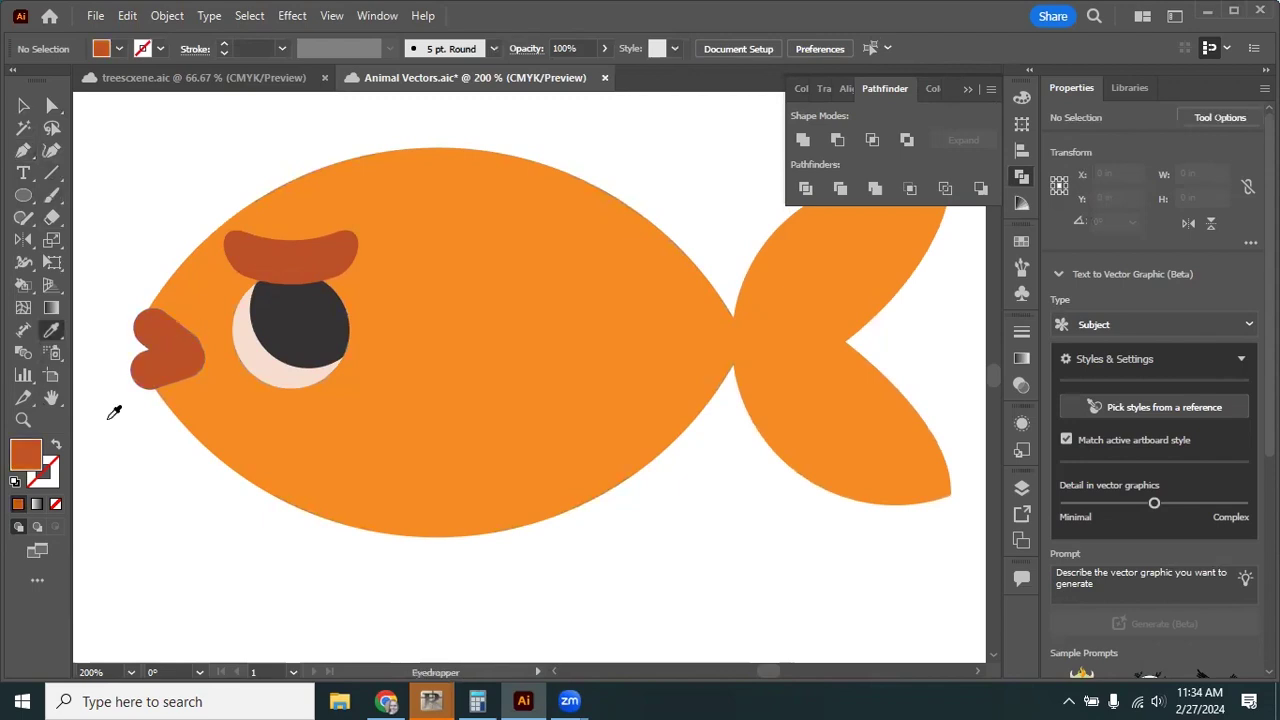
left_click(25, 155)
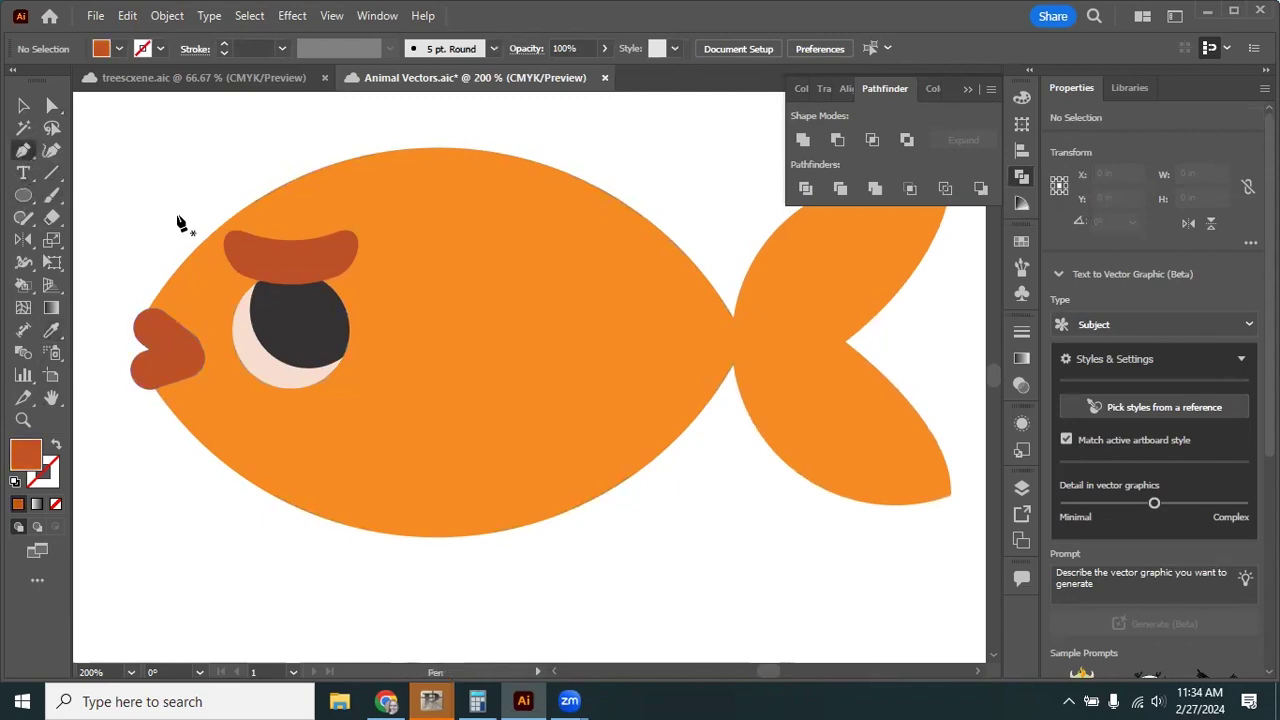
Draw a closed triangular fin about 1.13 by 0.85 in over the body's lower edge, and deselect it.
left_click(448, 411)
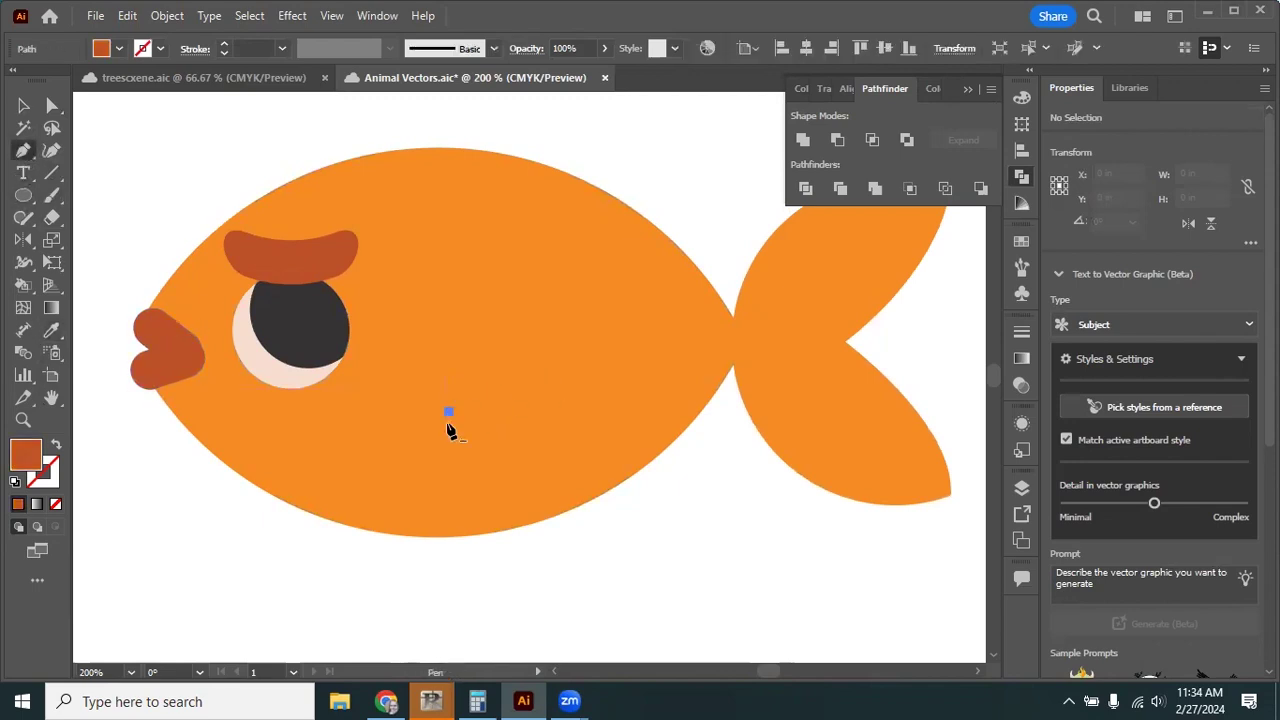
left_click(457, 589)
left_click(684, 542)
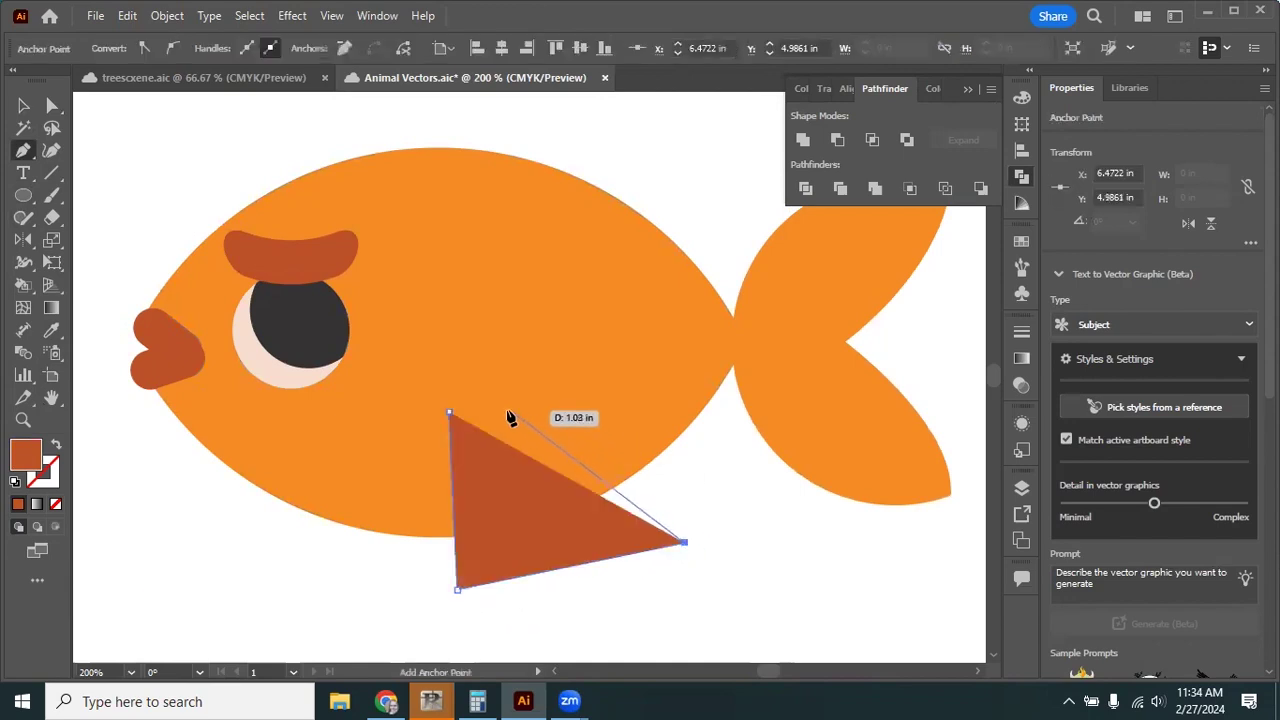
left_click(448, 412)
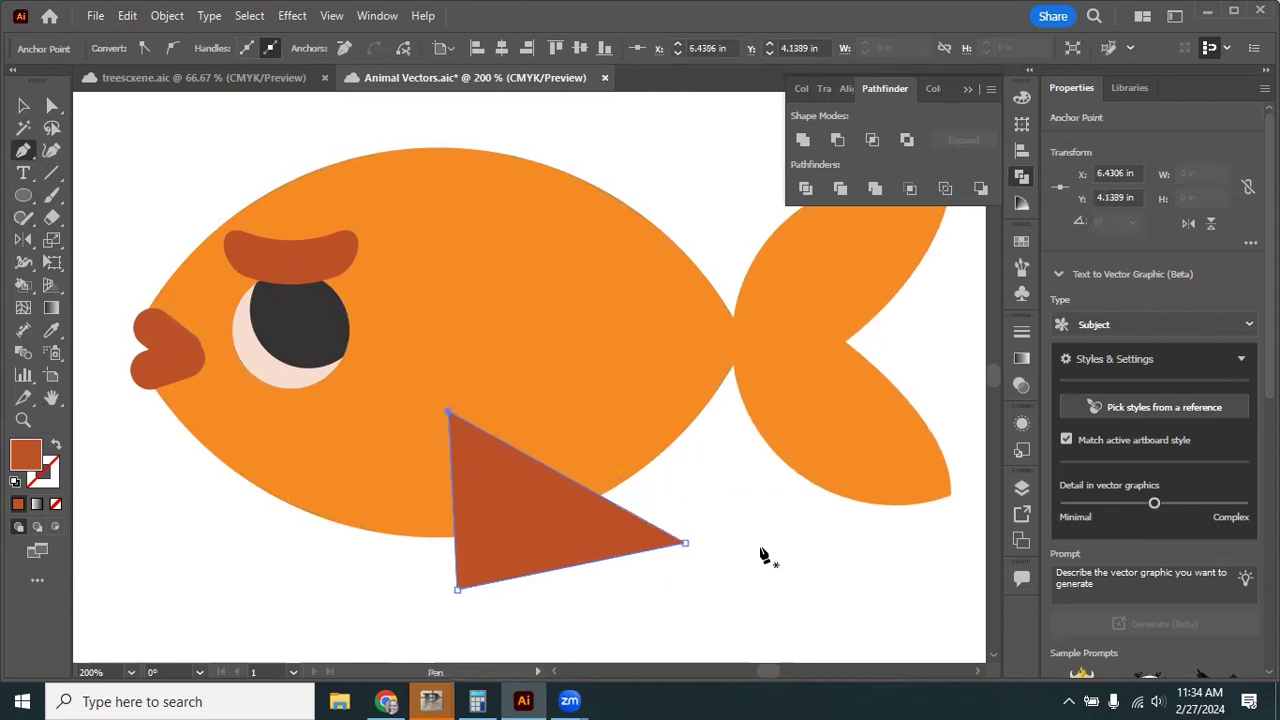
left_click(23, 105)
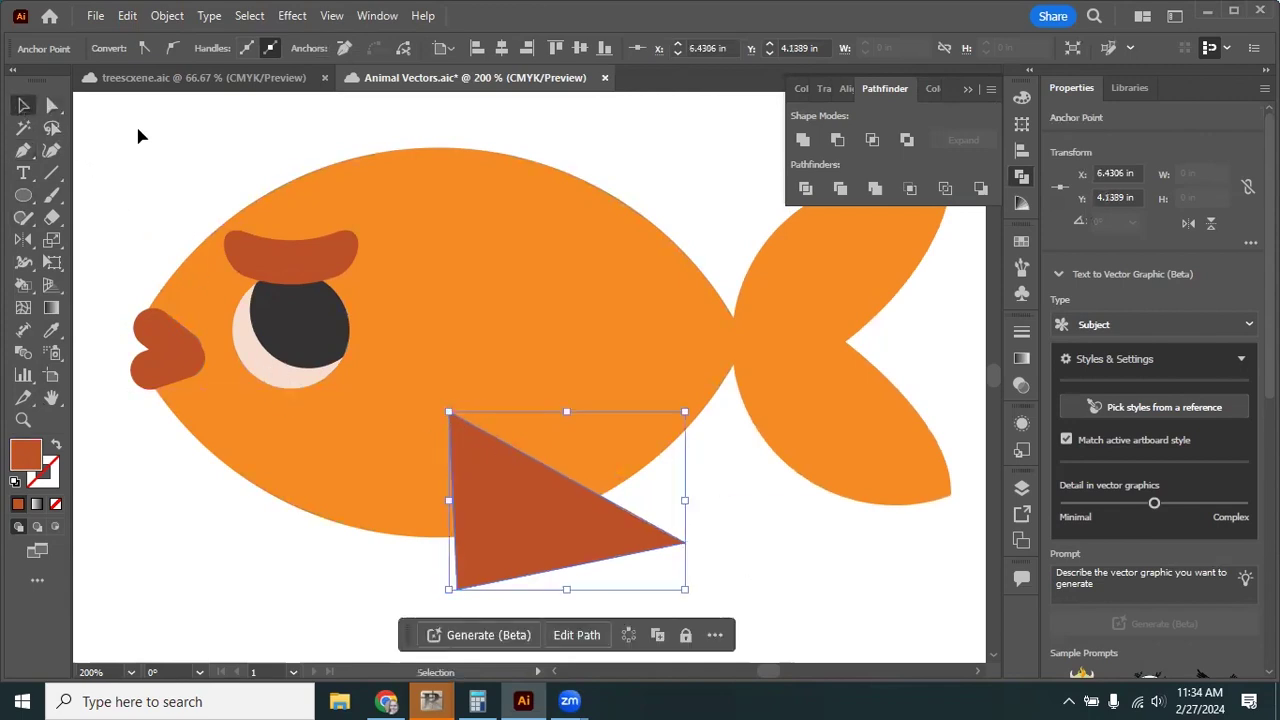
left_click(137, 131)
Round the triangular fin's lower front corner to about 0.15 in and its rear corner to about 0.08 in.
scroll(450, 423, "down", 3)
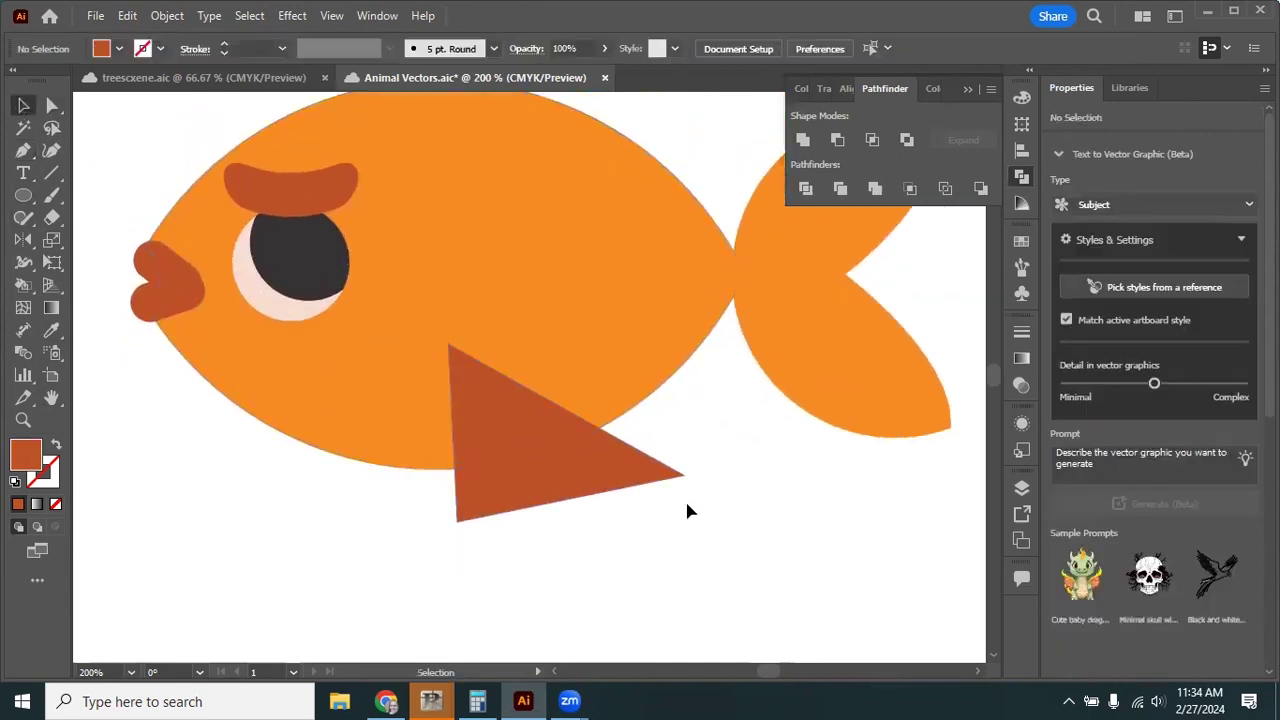
left_click(566, 481)
left_click_drag(486, 279, 469, 357)
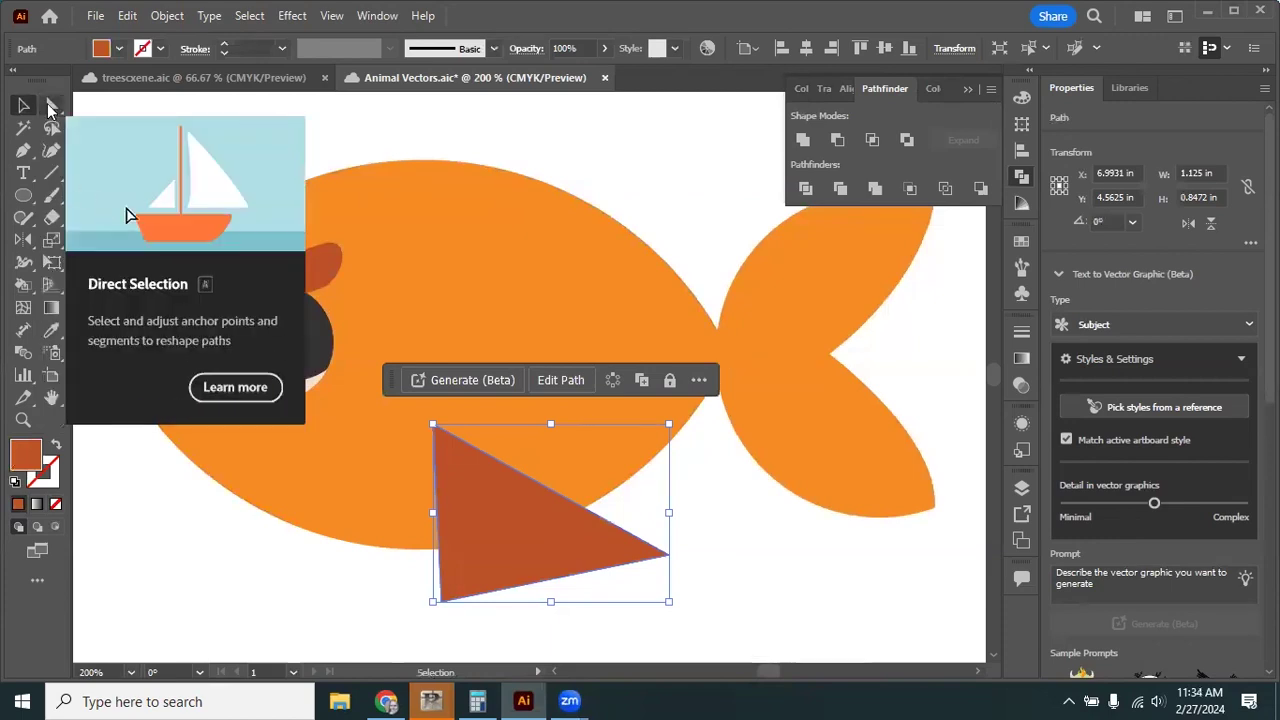
left_click(50, 108)
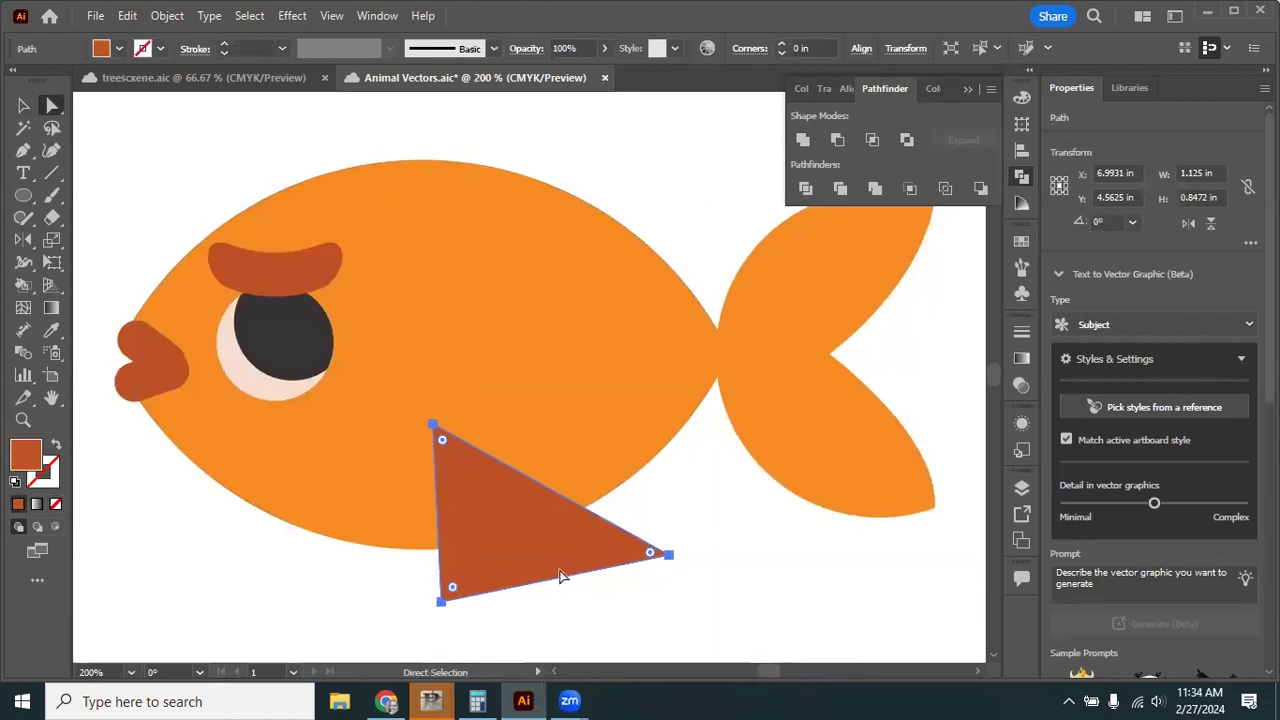
mouse_move(449, 590)
left_mouse_down()
mouse_move(462, 572)
mouse_move(452, 614)
left_mouse_up()
left_click(560, 614)
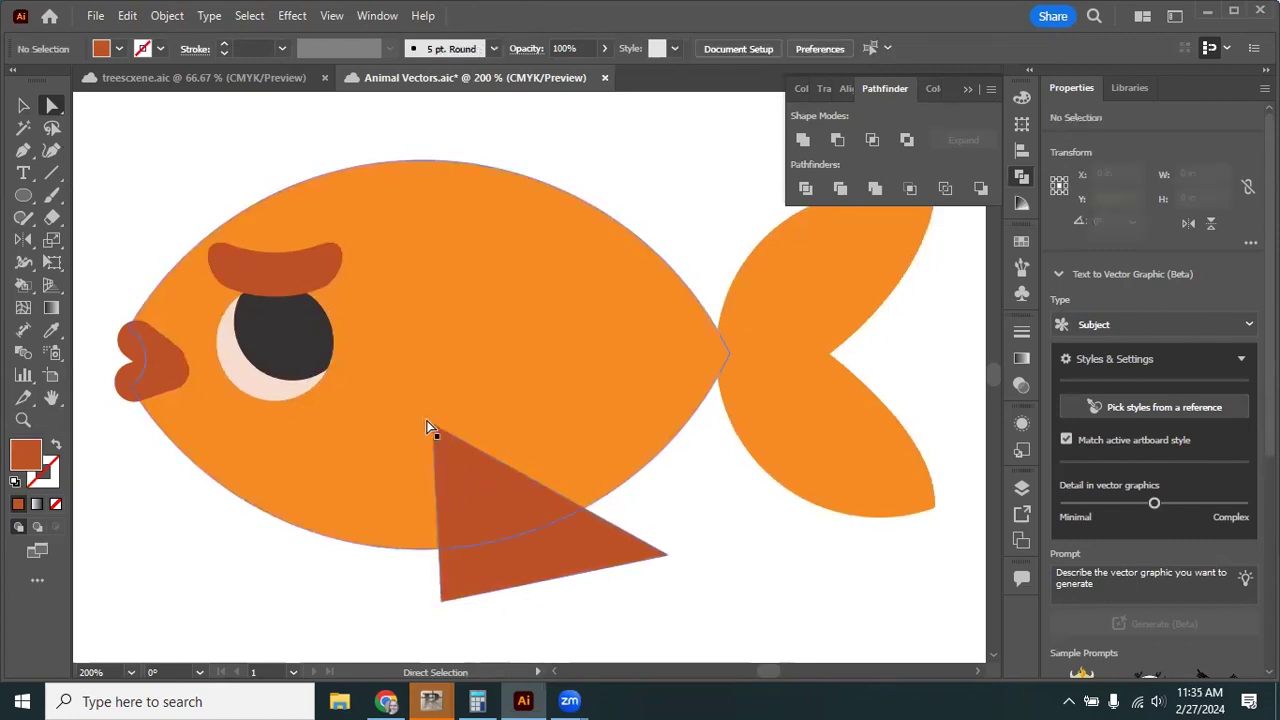
left_click(441, 601)
left_click_drag(452, 596, 473, 566)
left_click_drag(703, 594, 620, 553)
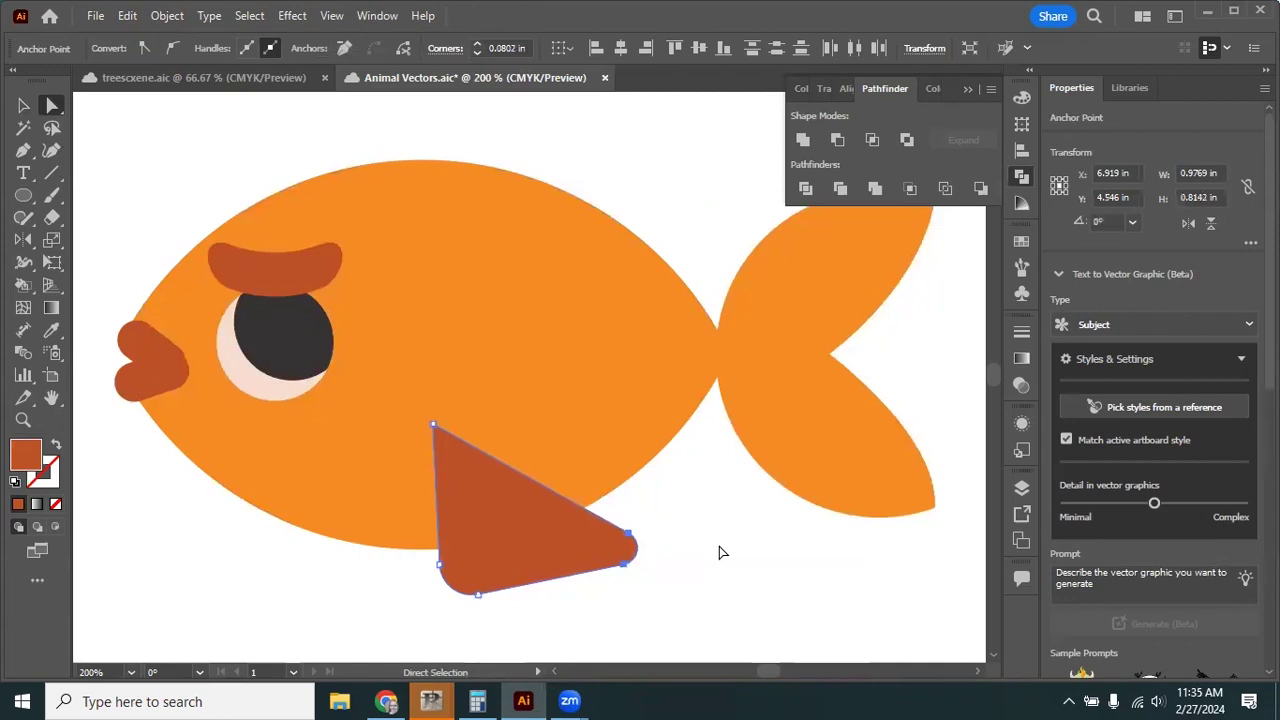
left_click(700, 631)
Increase the rounding of the fin's lower front corner into a broader curve, and deselect the fin.
scroll(646, 551, "down", 3)
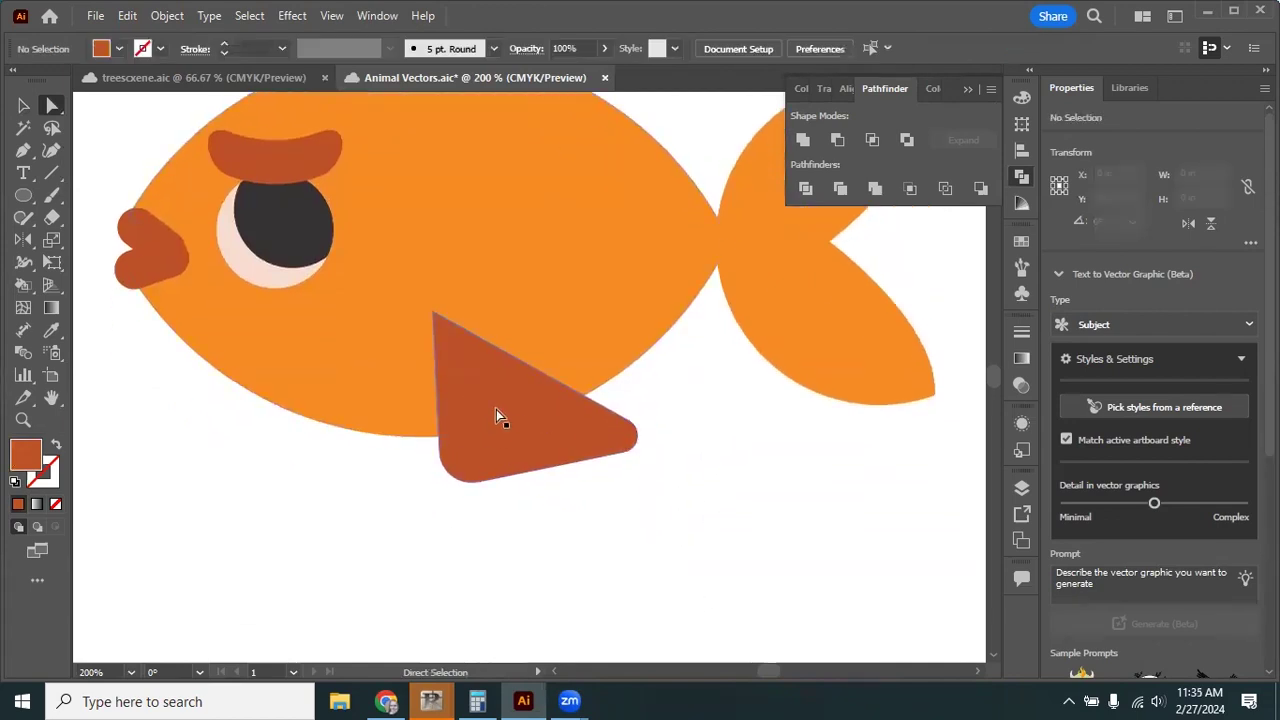
scroll(533, 470, "up", 2)
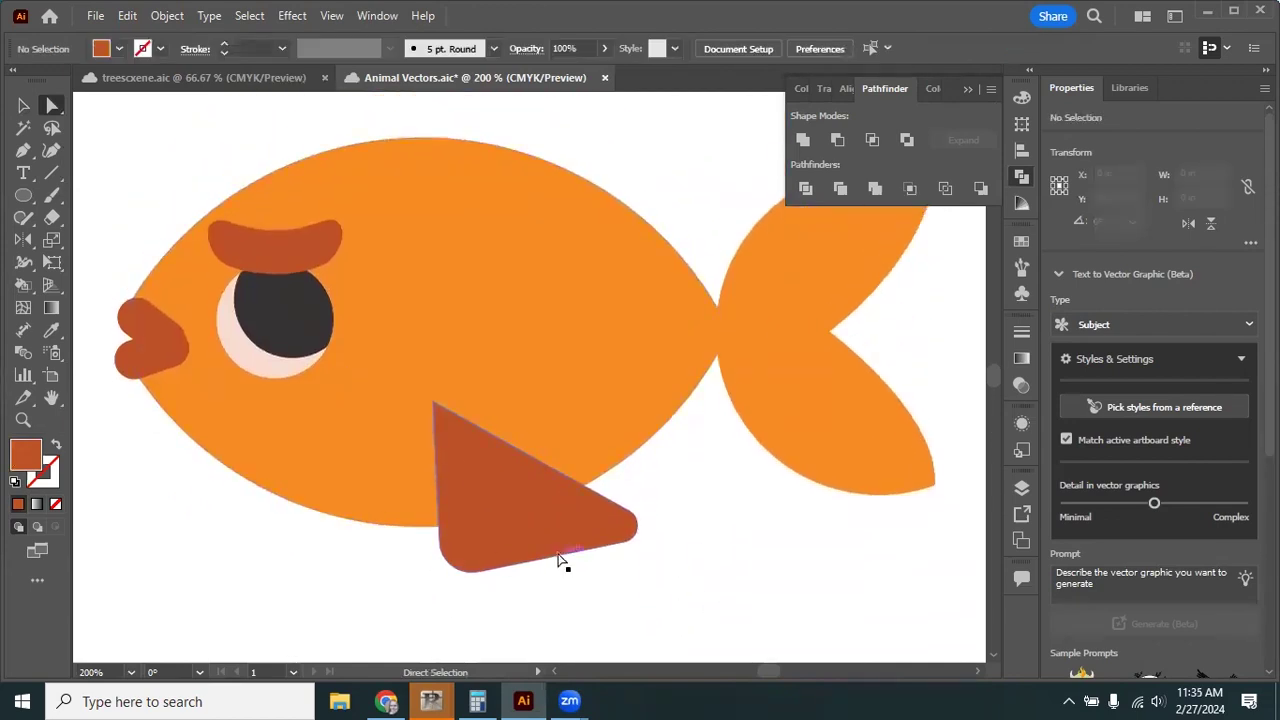
left_click(505, 567)
left_click(478, 571)
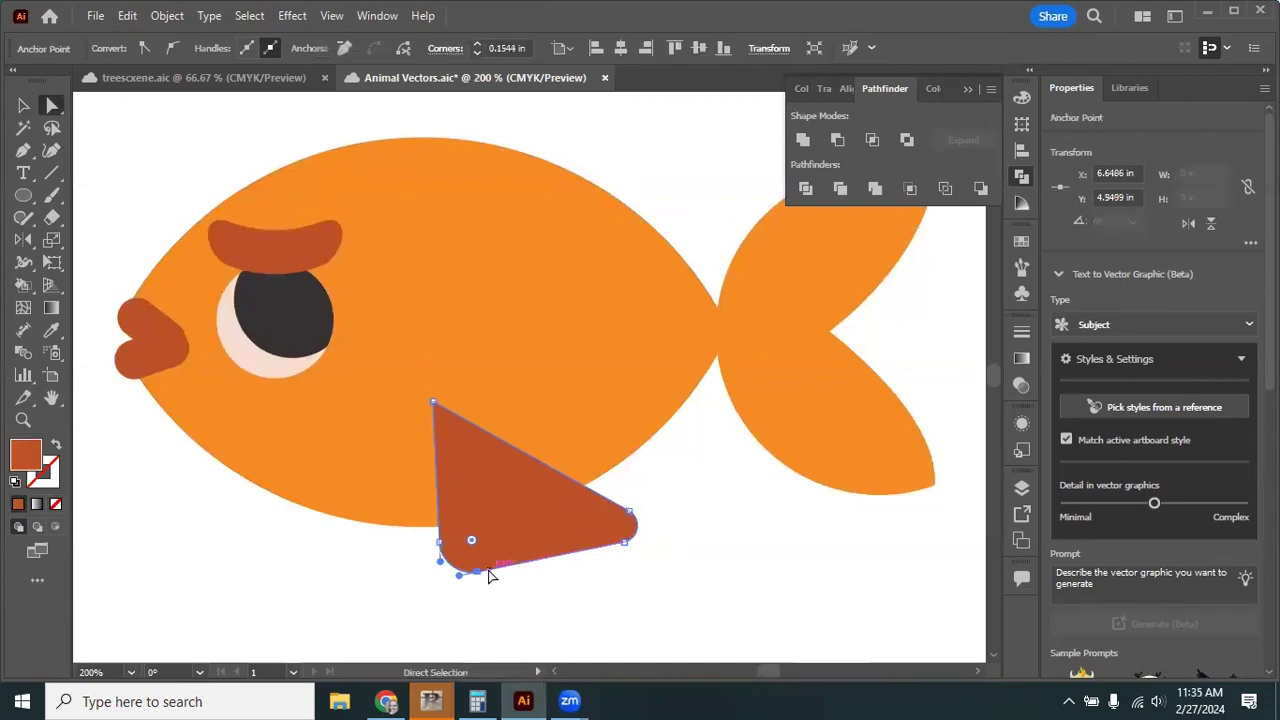
left_click_drag(473, 540, 516, 510)
left_click(745, 552)
key("ctrl+0")
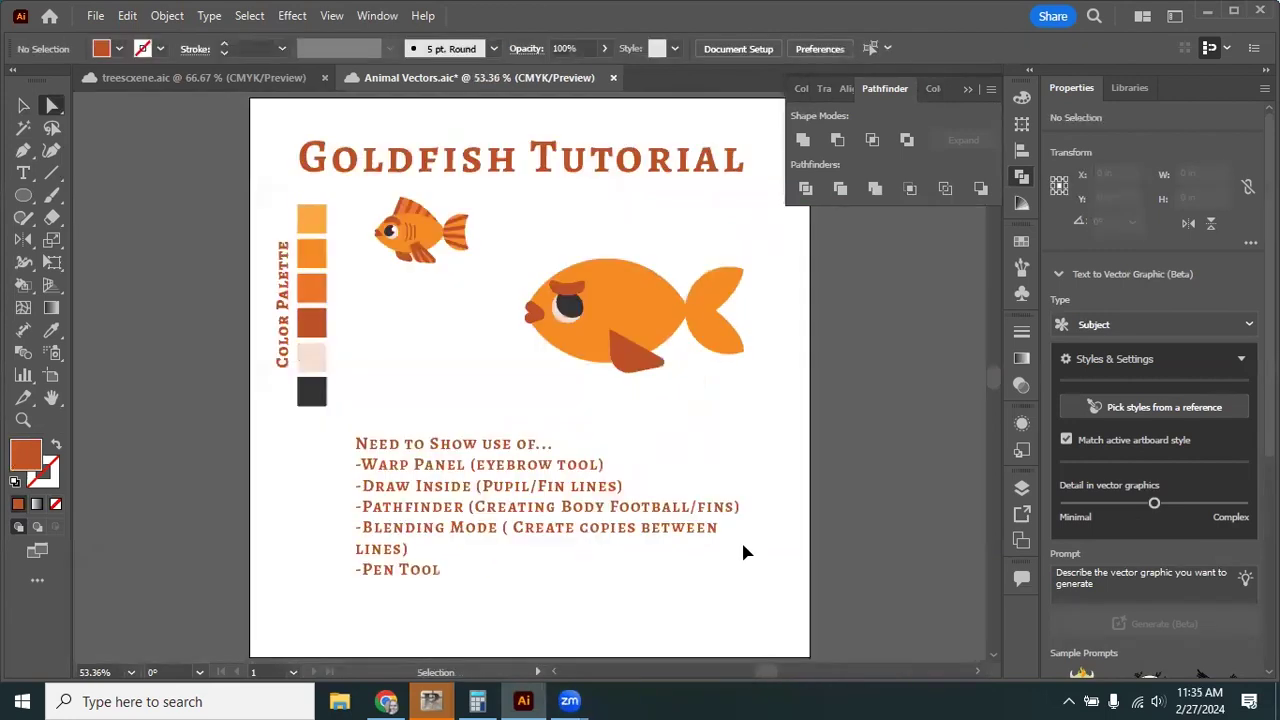
Duplicate the rounded fin about 0.28 in horizontally toward the fish's head.
key("ctrl+plus")
key("ctrl+plus")
key("ctrl+plus")
key("ctrl+plus")
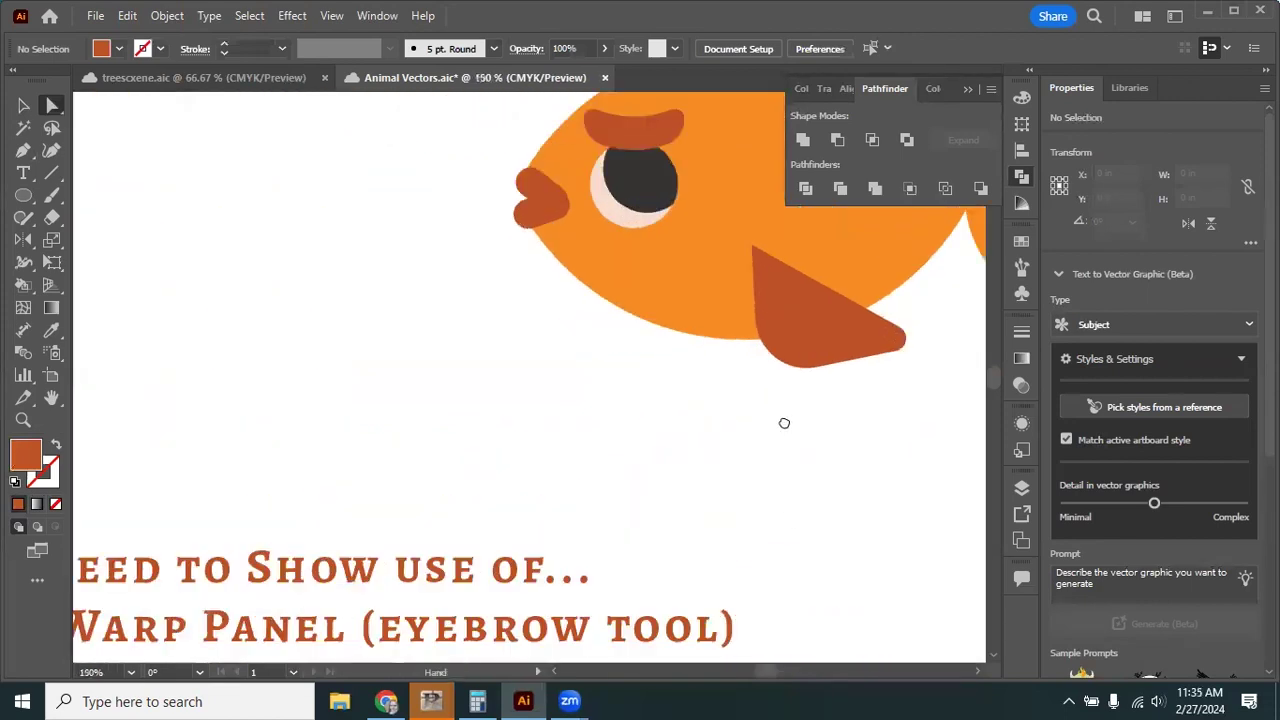
left_click_drag(784, 423, 449, 513)
key("v")
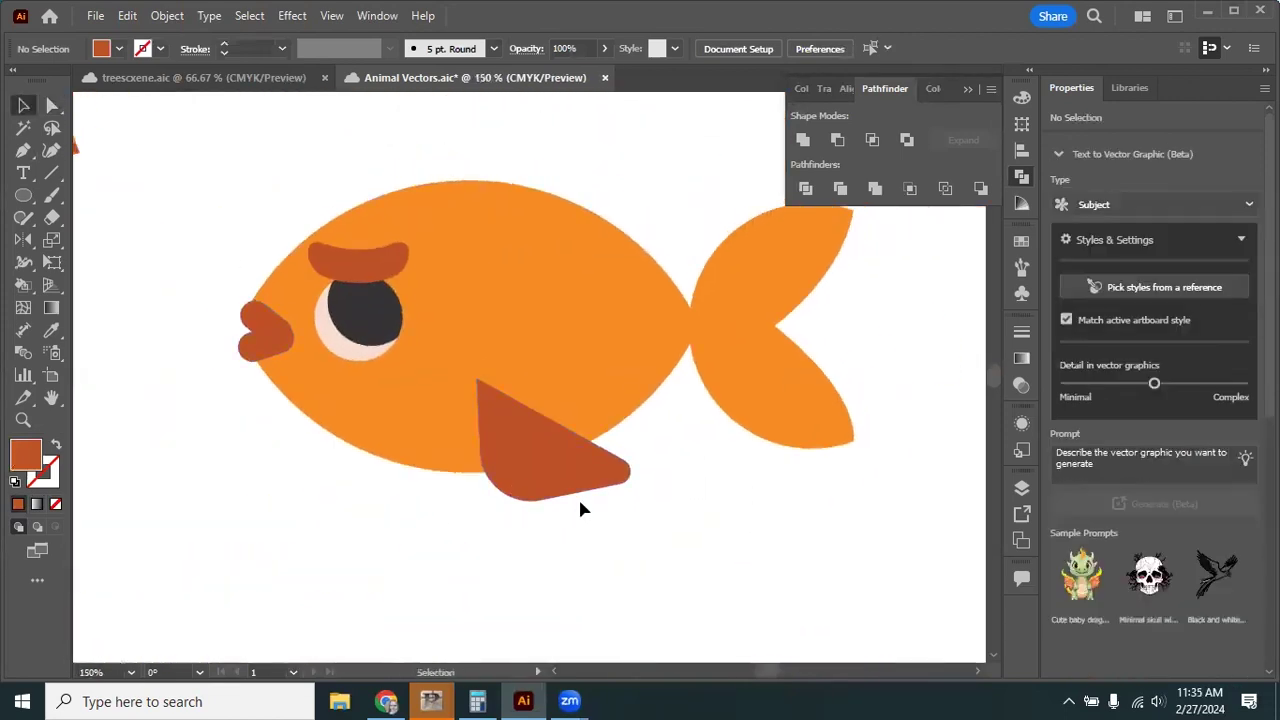
scroll(608, 523, "up", 1)
scroll(614, 423, "up", 1)
left_click(563, 500)
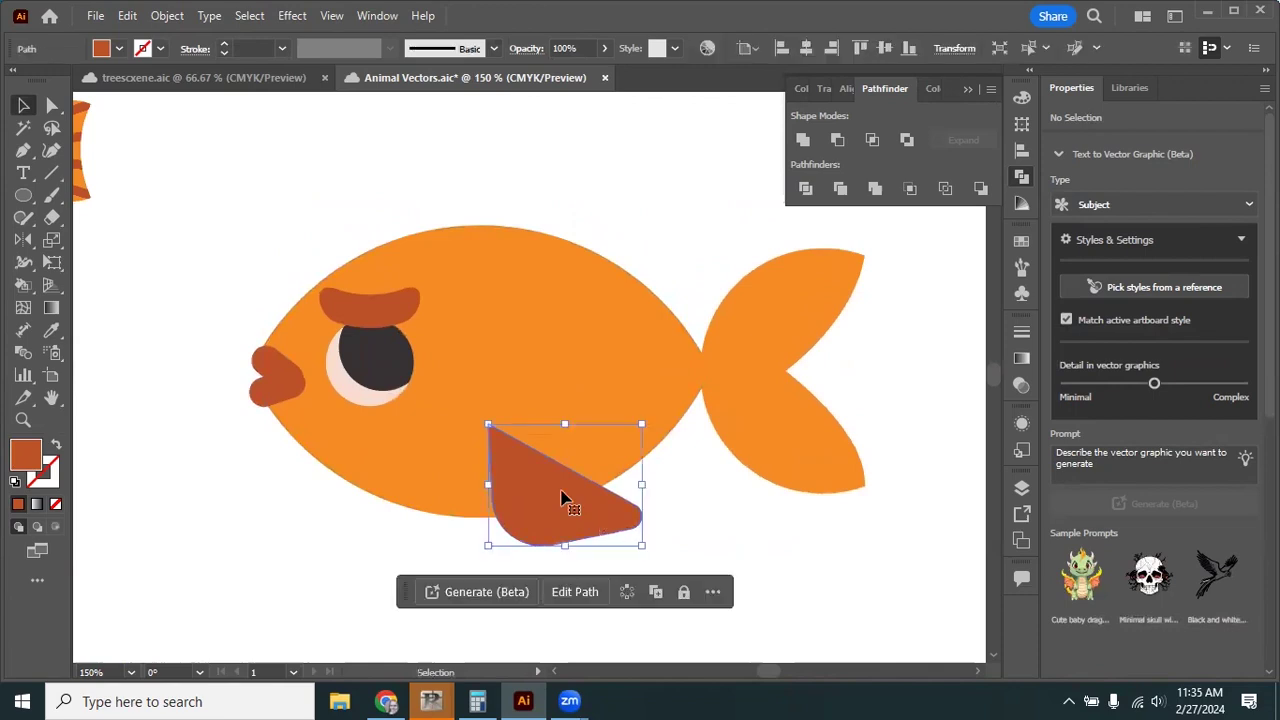
left_click_drag(575, 494, 530, 495)
Send the duplicated fin to the back so it sits behind the body, and reselect it.
right_click(487, 481)
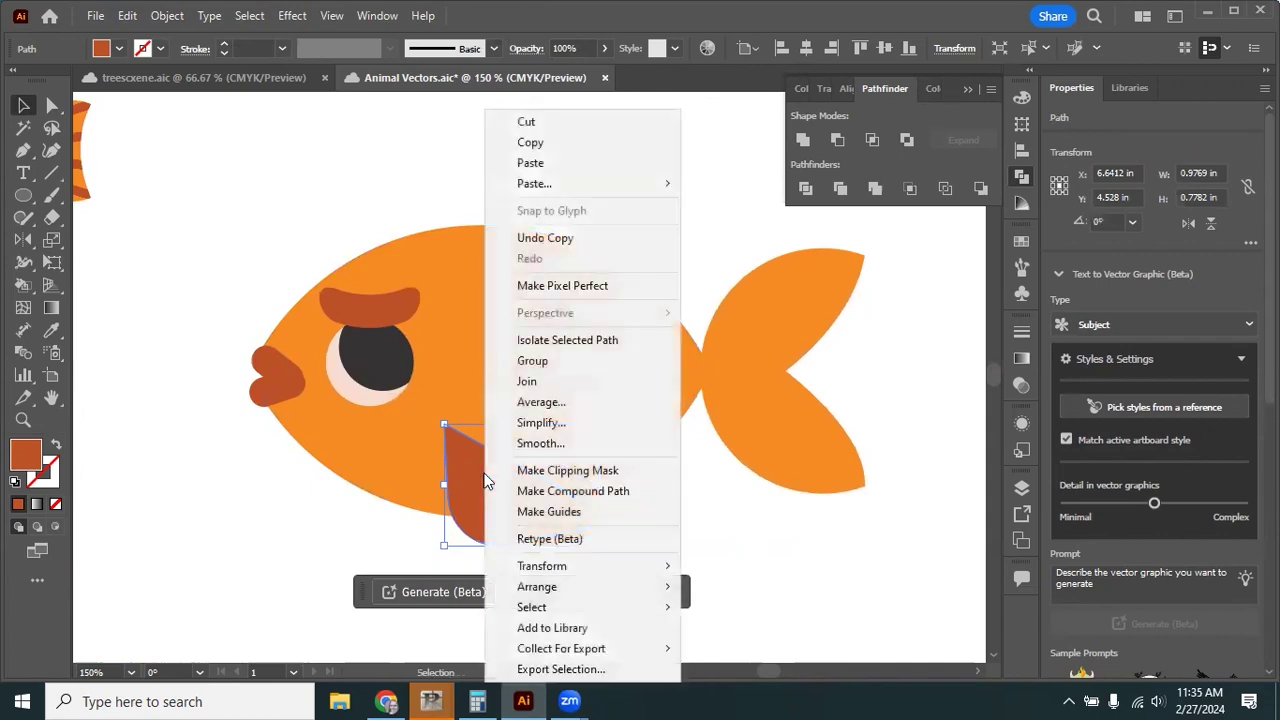
mouse_move(560, 587)
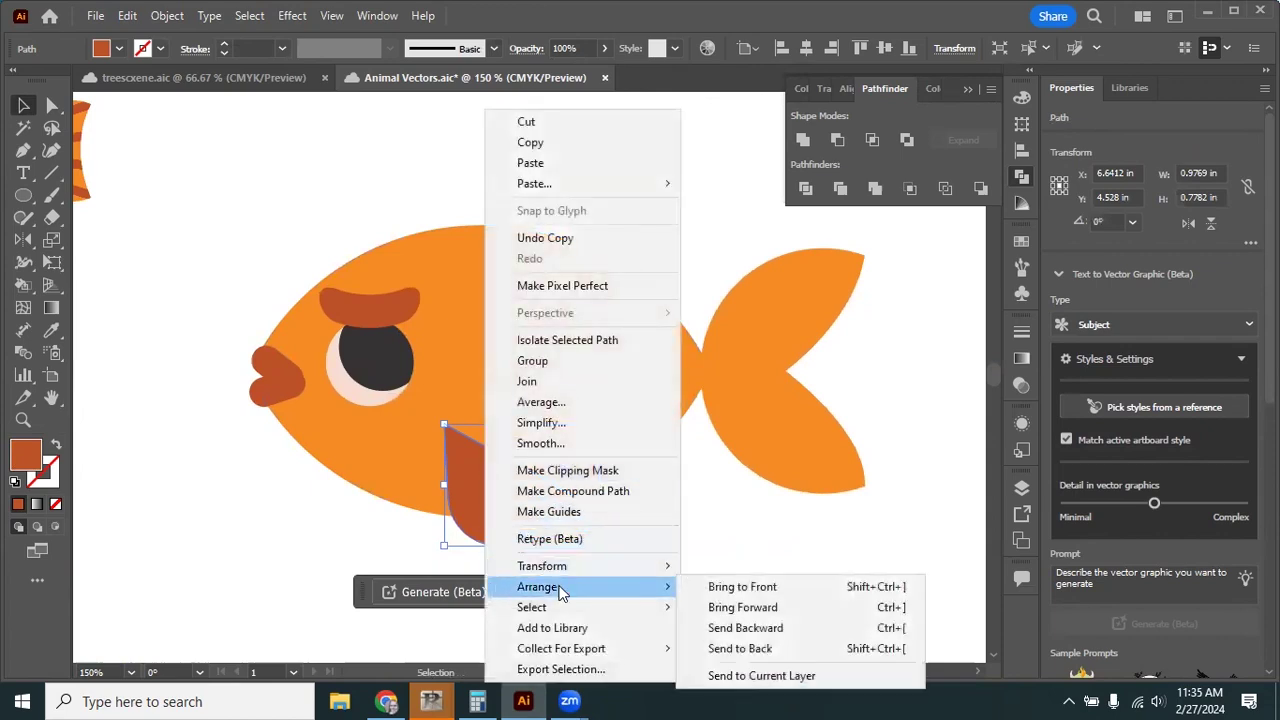
left_click(757, 649)
left_click(551, 557)
left_click(491, 537)
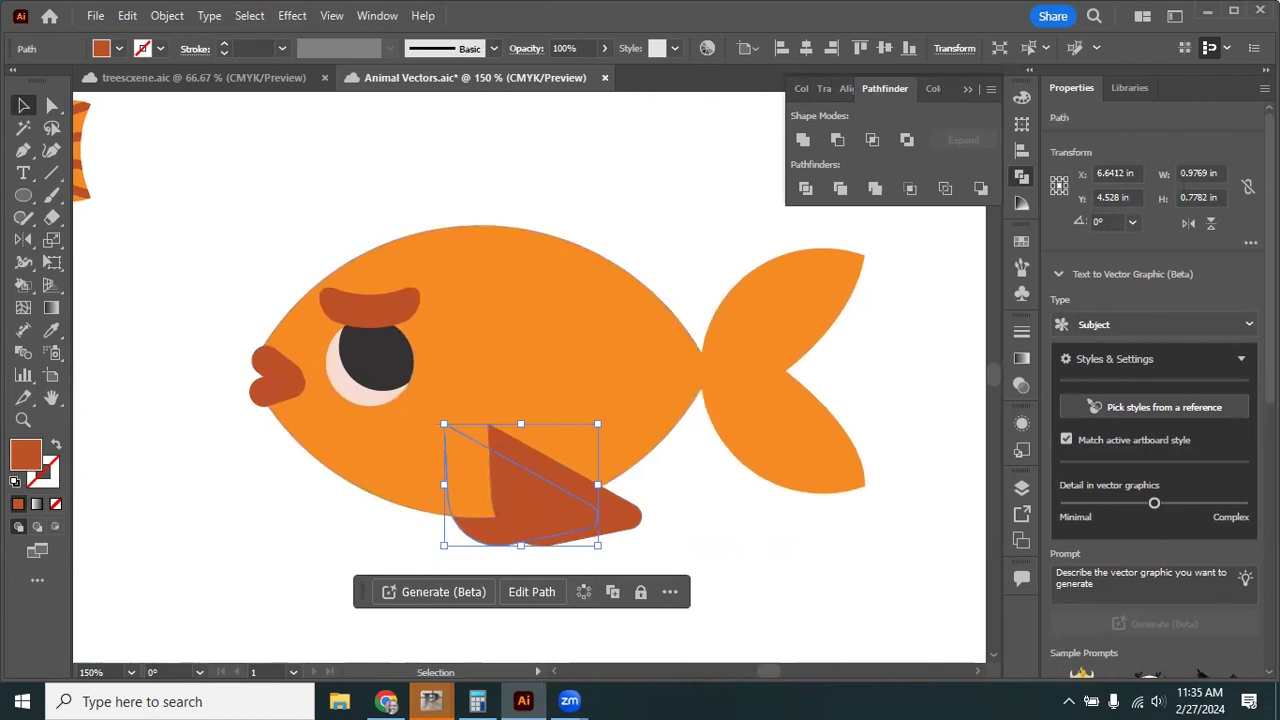
Recolour the front lower fin with the third swatch of the color palette, the deeper orange, using the Eyedropper, and deselect it.
left_click(718, 549)
left_click(590, 520)
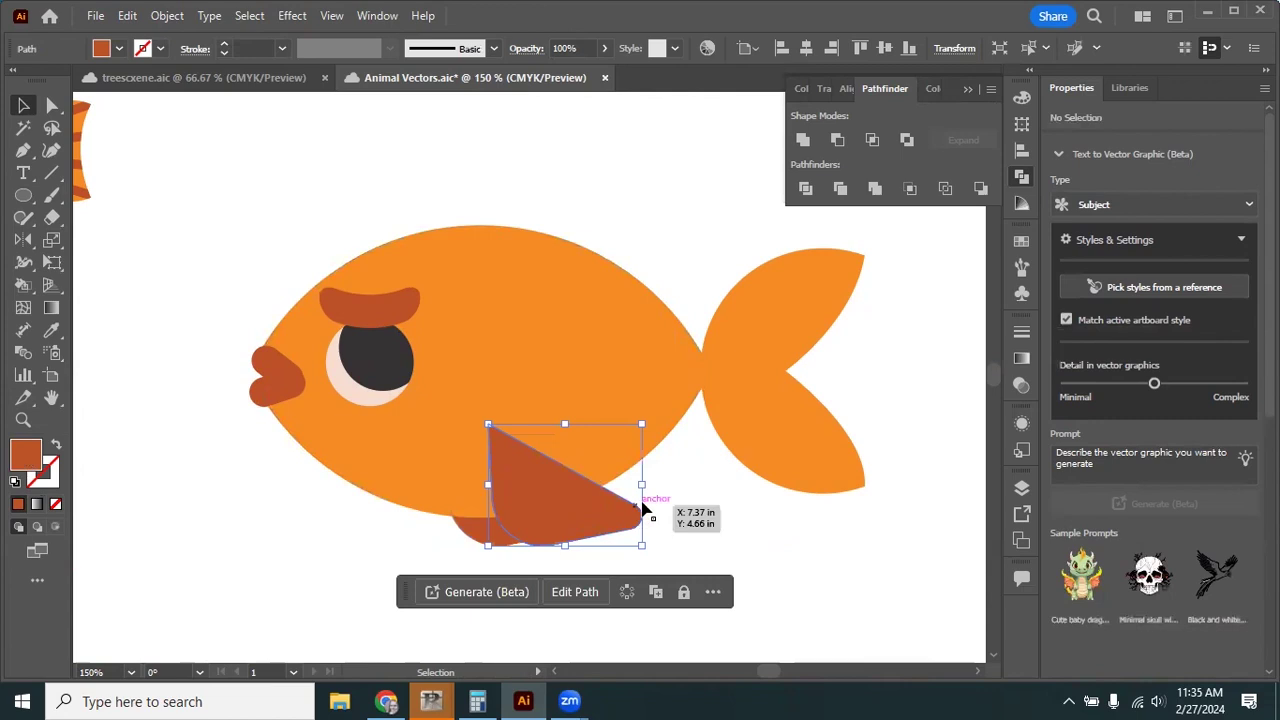
left_click_drag(251, 394, 572, 443)
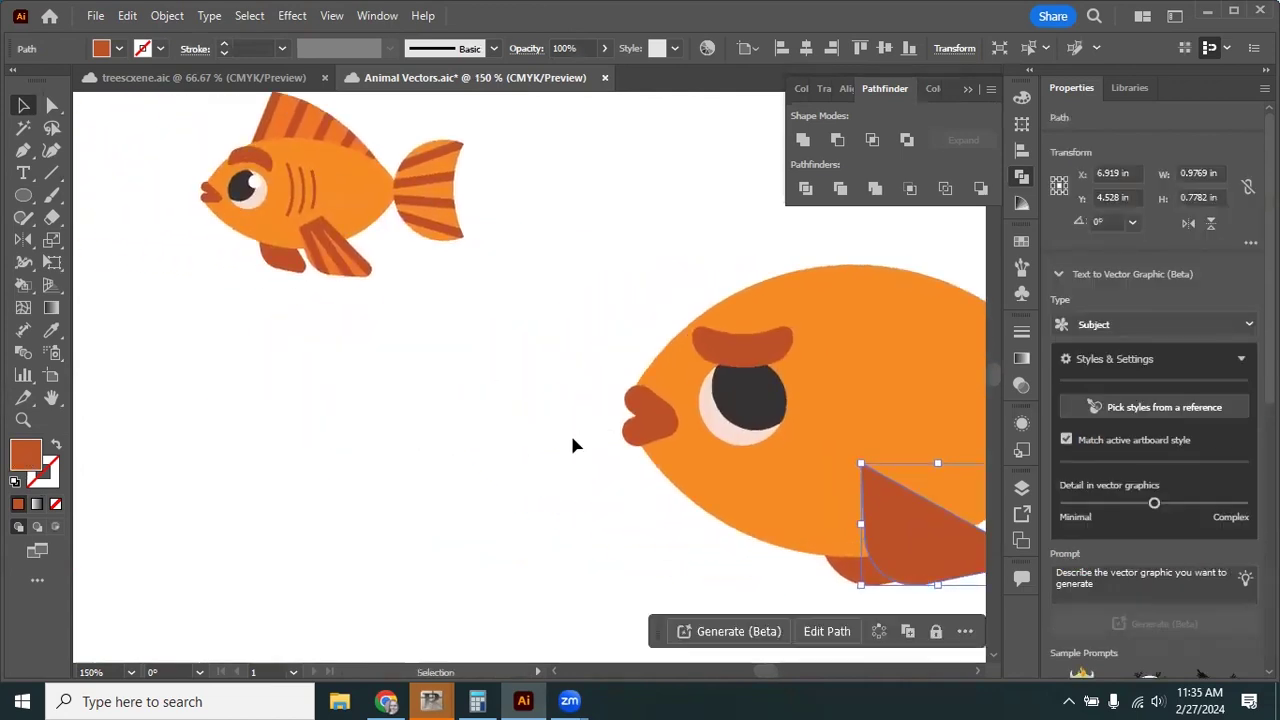
key("ctrl+minus")
key("ctrl+minus")
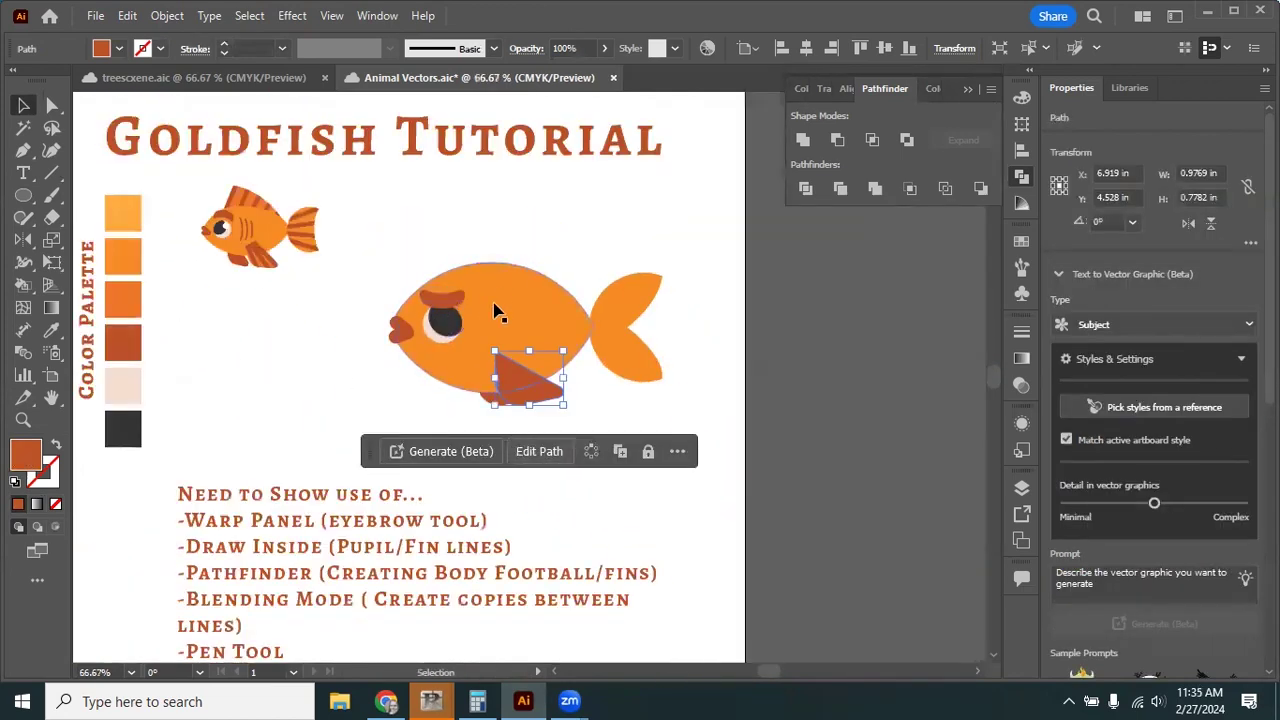
key("i")
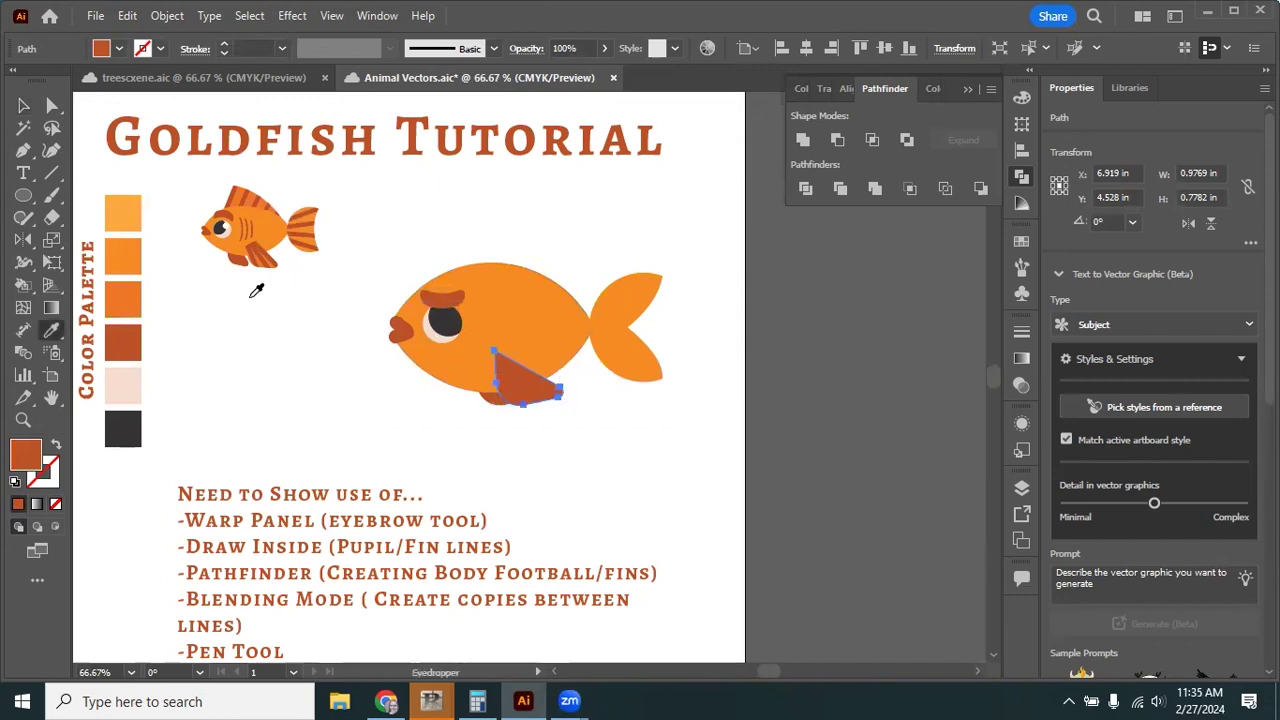
left_click(139, 290)
left_click(23, 105)
left_click(571, 458)
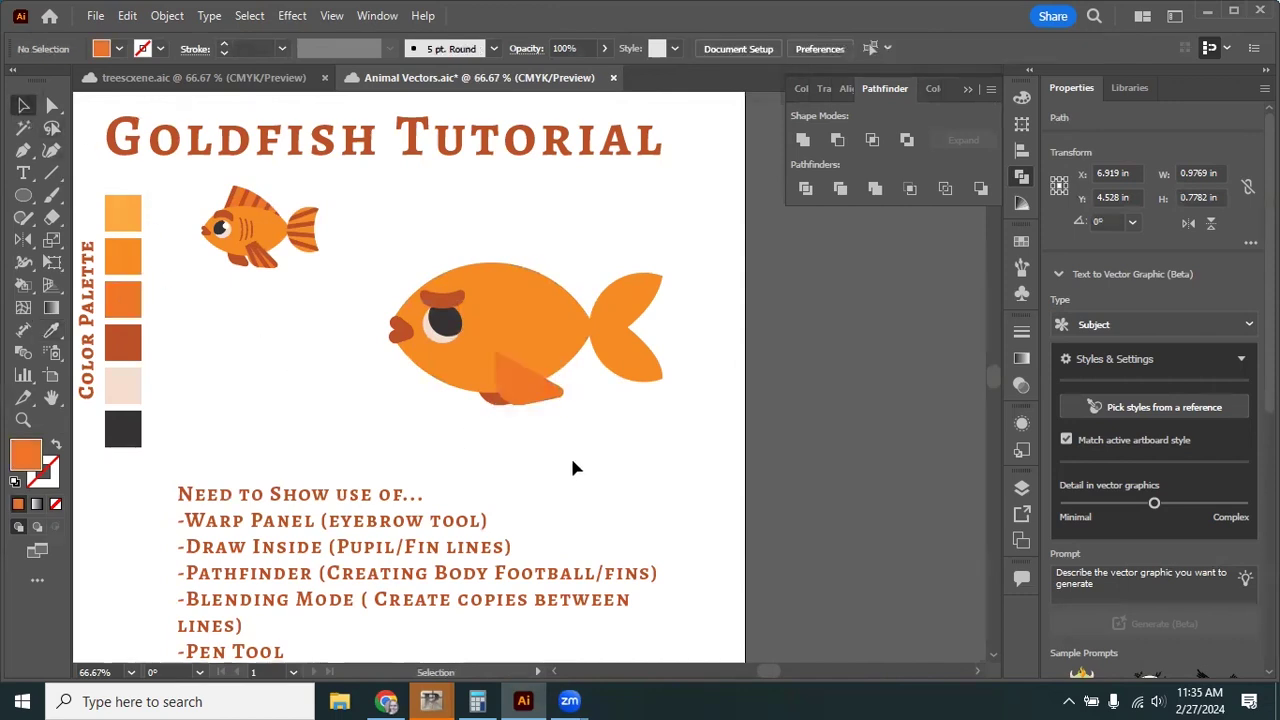
Move the dark back fin toward the fish's head to about X 6.09 in, Y 4.58 in and rotate it to about 315°.
key("ctrl+equal")
key("ctrl+equal")
key("ctrl+equal")
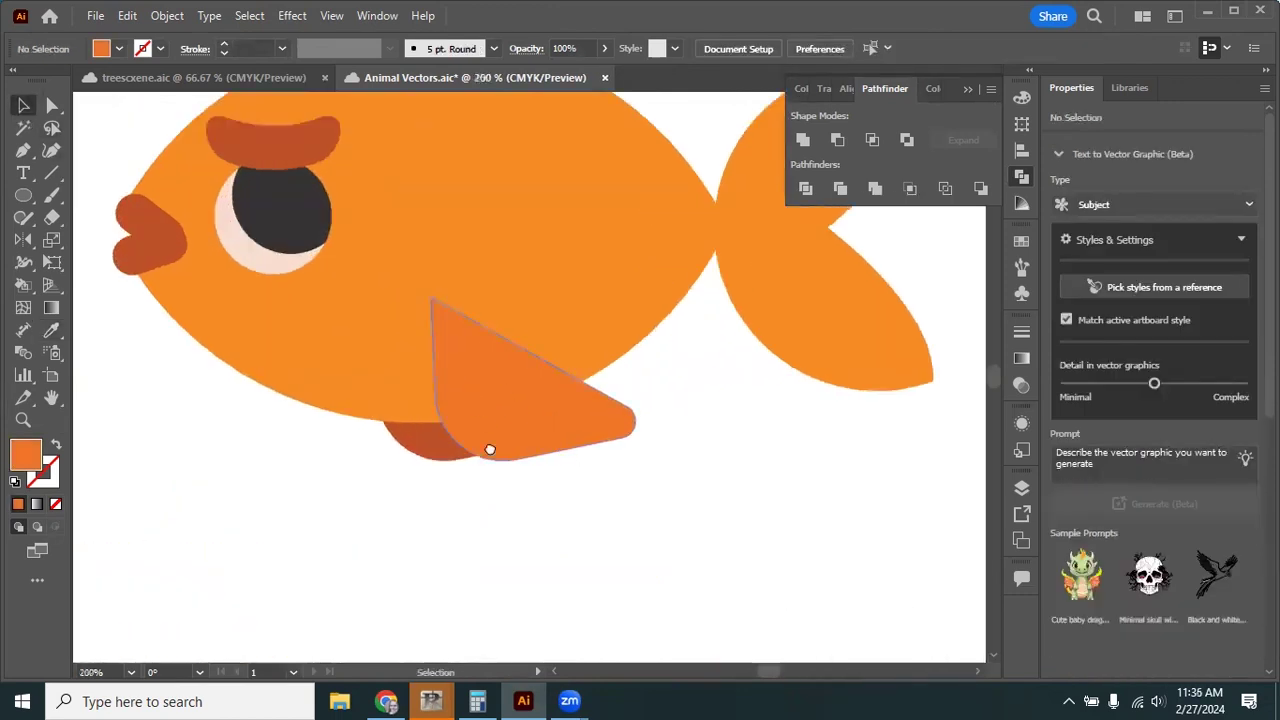
scroll(489, 449, "up", 2)
left_click(552, 488)
left_click_drag(523, 543, 370, 562)
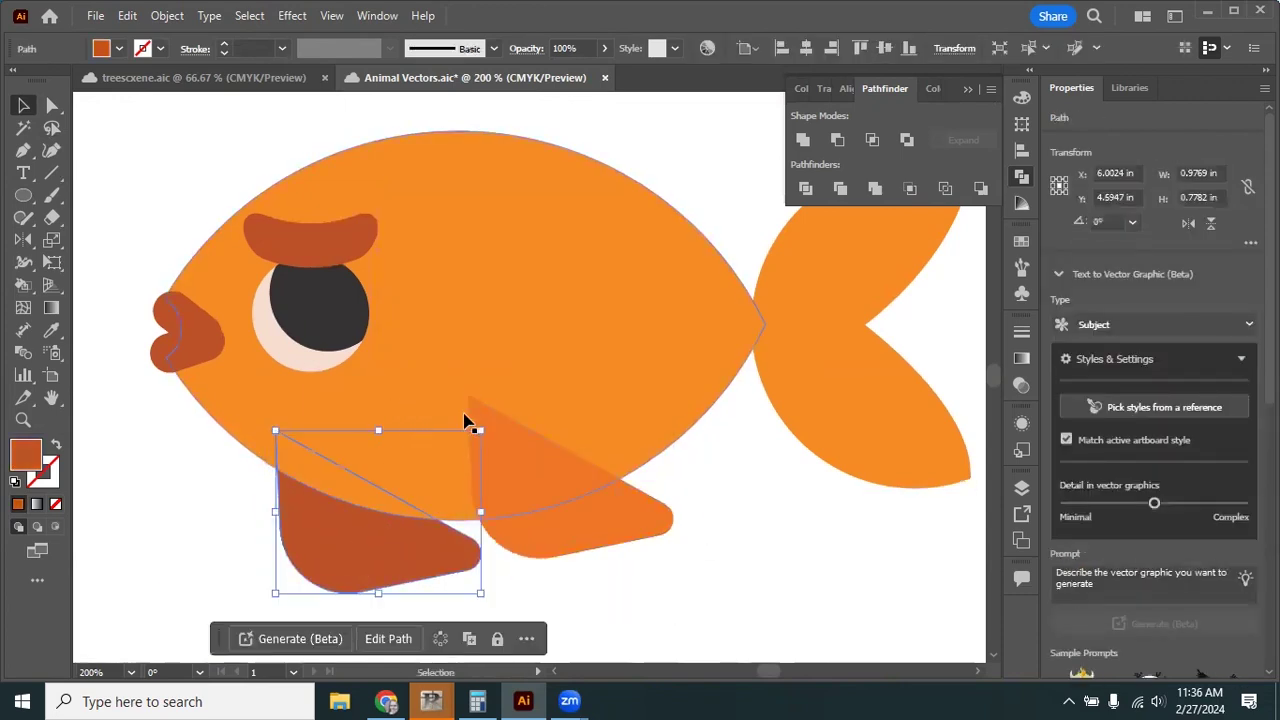
left_click_drag(506, 443, 523, 517)
left_click_drag(400, 551, 437, 537)
left_click(735, 513)
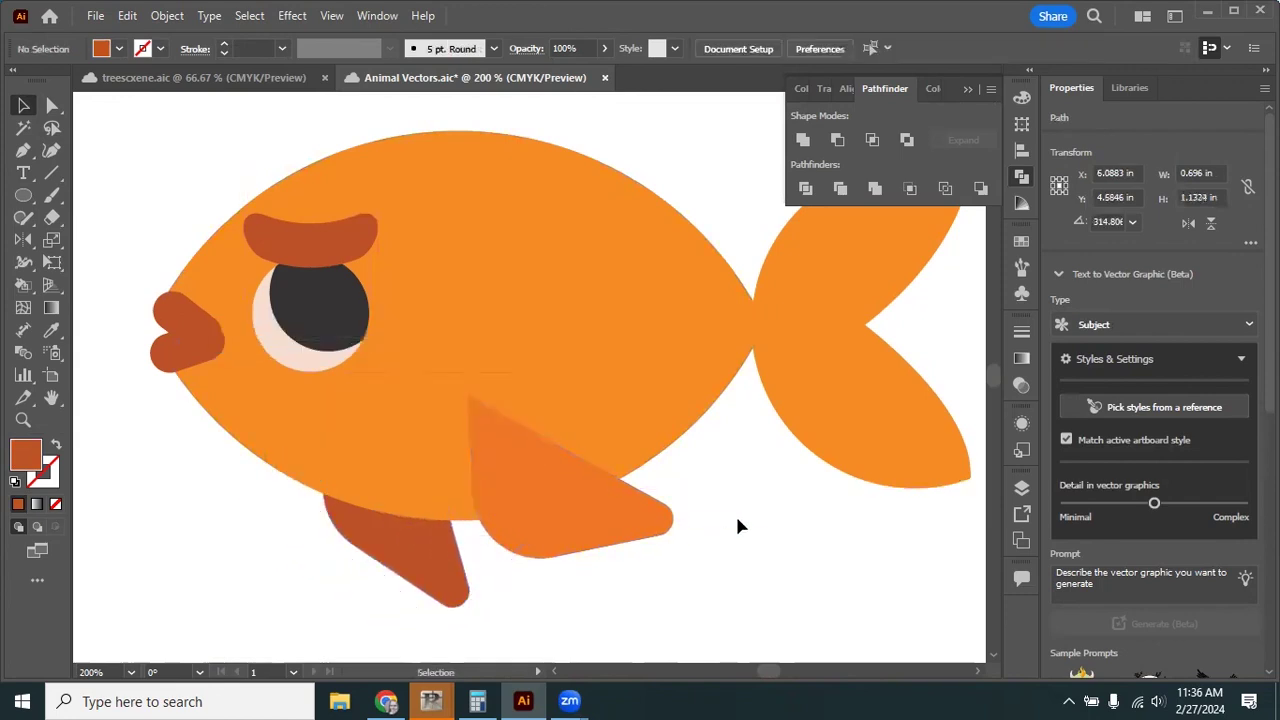
Rotate the back fin to about 341°, shift it partly behind the front fin at about X 6.41 in, Y 4.45 in, and fine-tune its tilt.
key("ctrl+minus")
key("ctrl+0")
key("ctrl+plus")
key("ctrl+plus")
key("ctrl+plus")
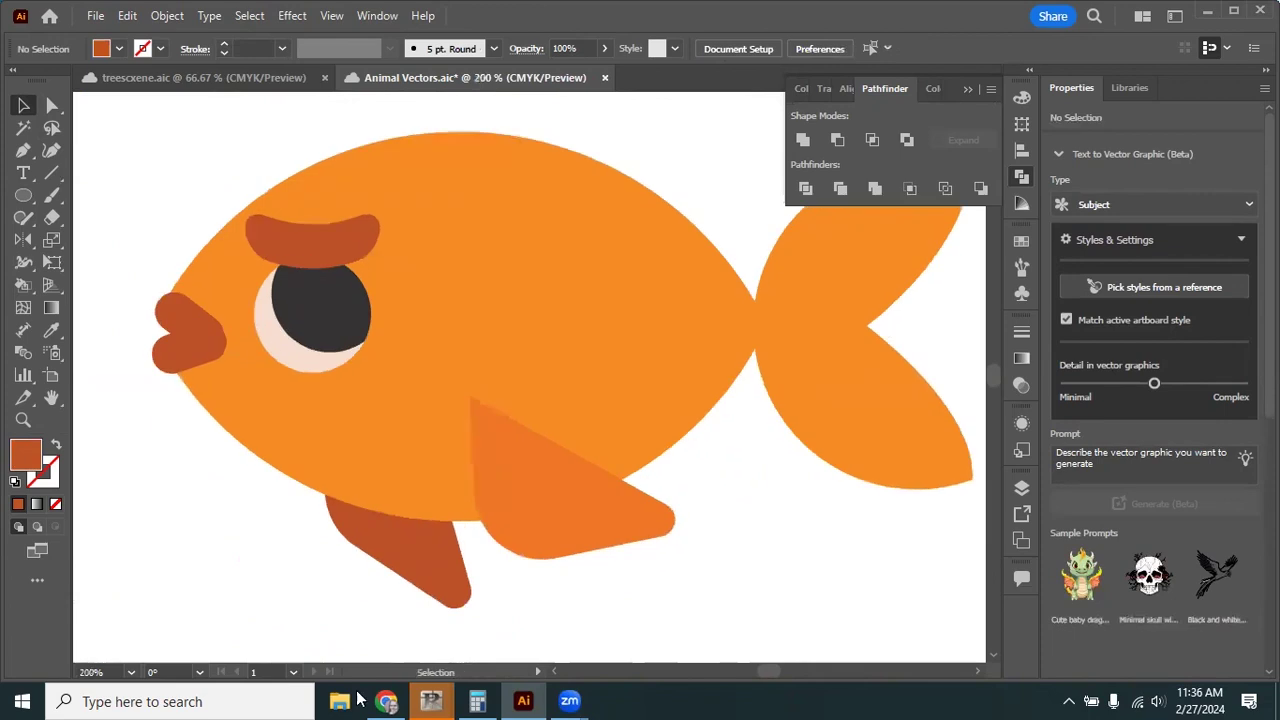
left_click(415, 567)
left_click_drag(412, 360, 372, 382)
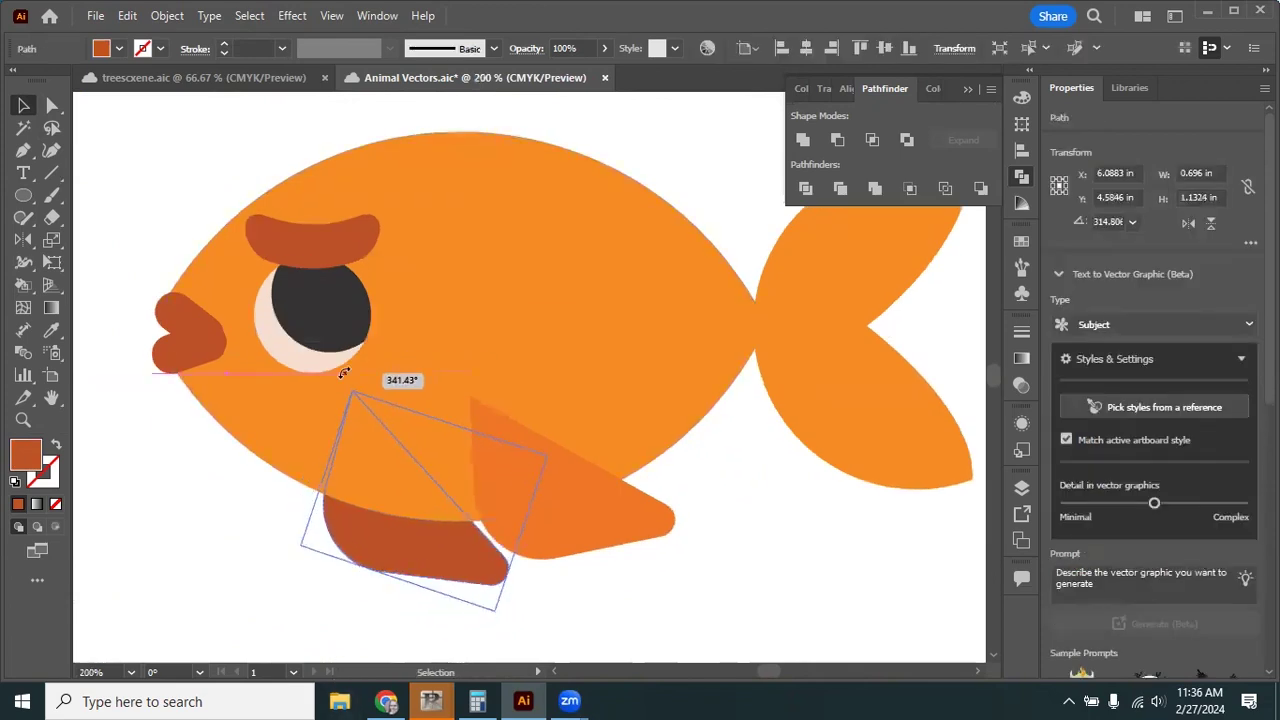
left_click_drag(433, 580, 464, 541)
mouse_move(586, 428)
left_mouse_down()
mouse_move(583, 408)
mouse_move(555, 395)
mouse_move(575, 408)
left_mouse_up()
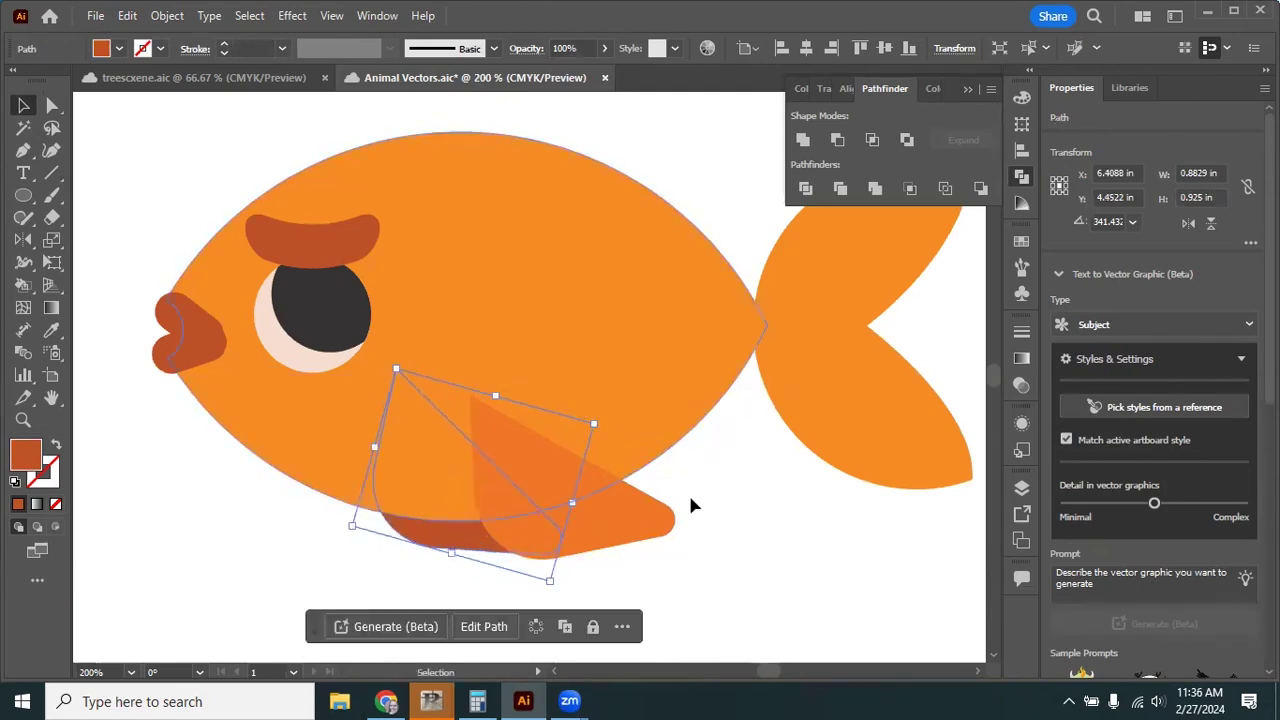
left_click(691, 506)
Draw a closed triangular dorsal fin about 1.81 in wide and 1.11 in high over the fish's back with the Pen tool.
scroll(597, 410, "up", 2)
scroll(597, 410, "up", 1)
scroll(591, 386, "down", 1)
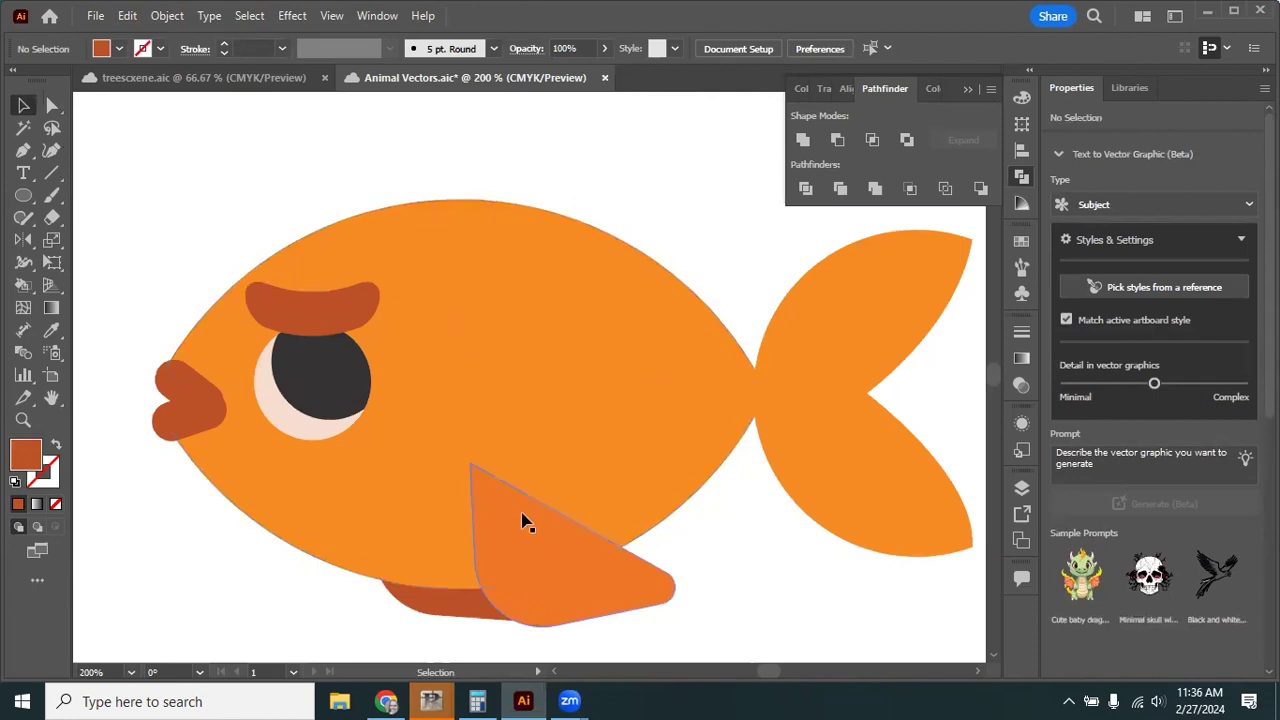
key("p")
scroll(274, 209, "up", 2)
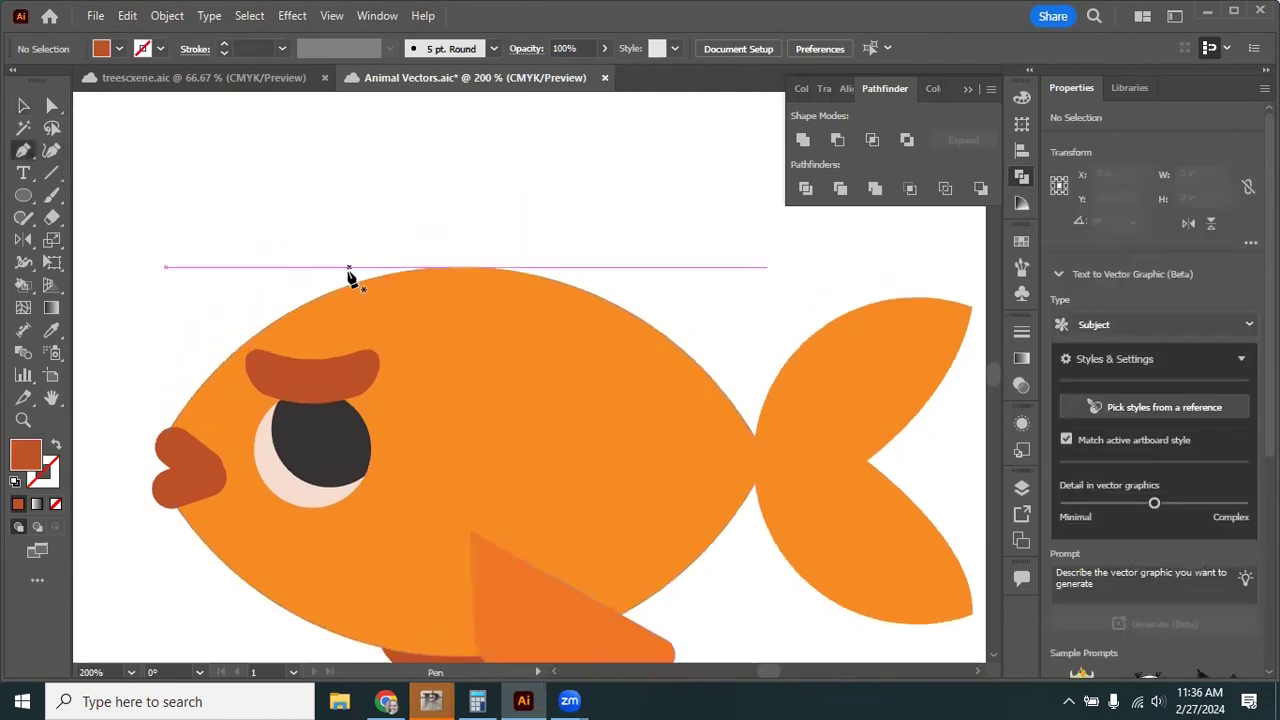
left_click(417, 143)
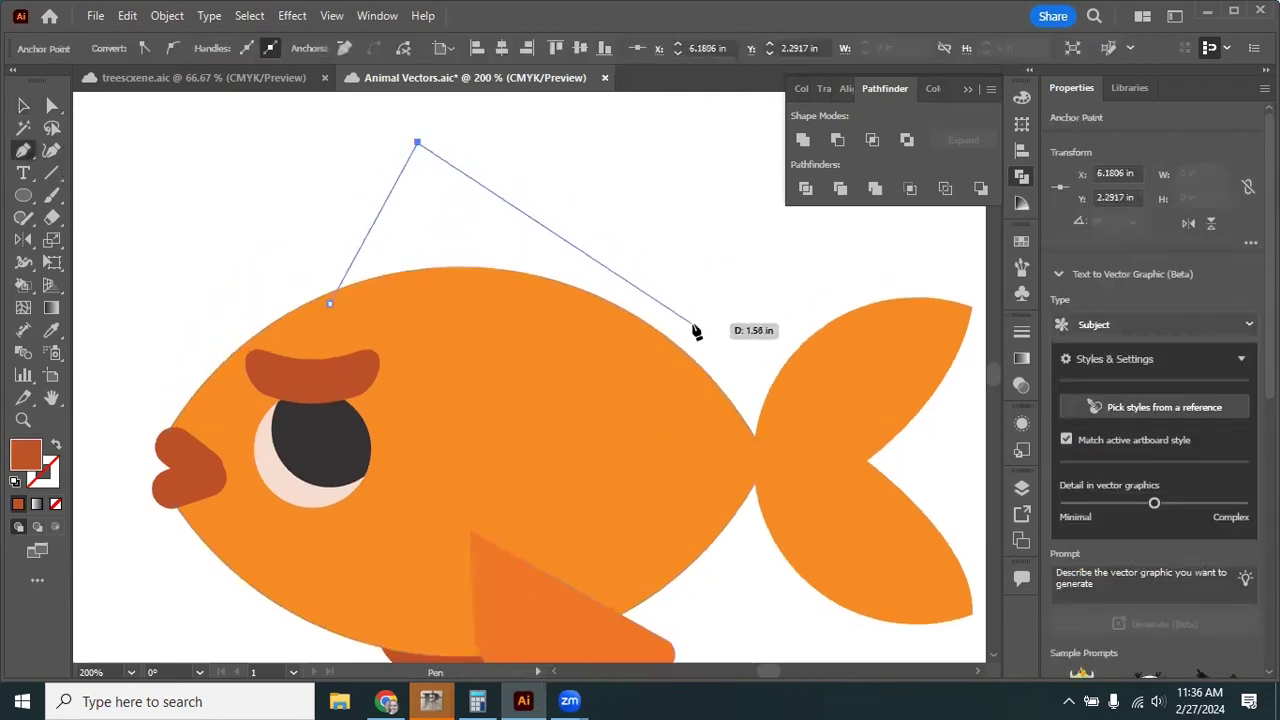
key("Escape")
left_click(709, 377)
left_click(330, 300)
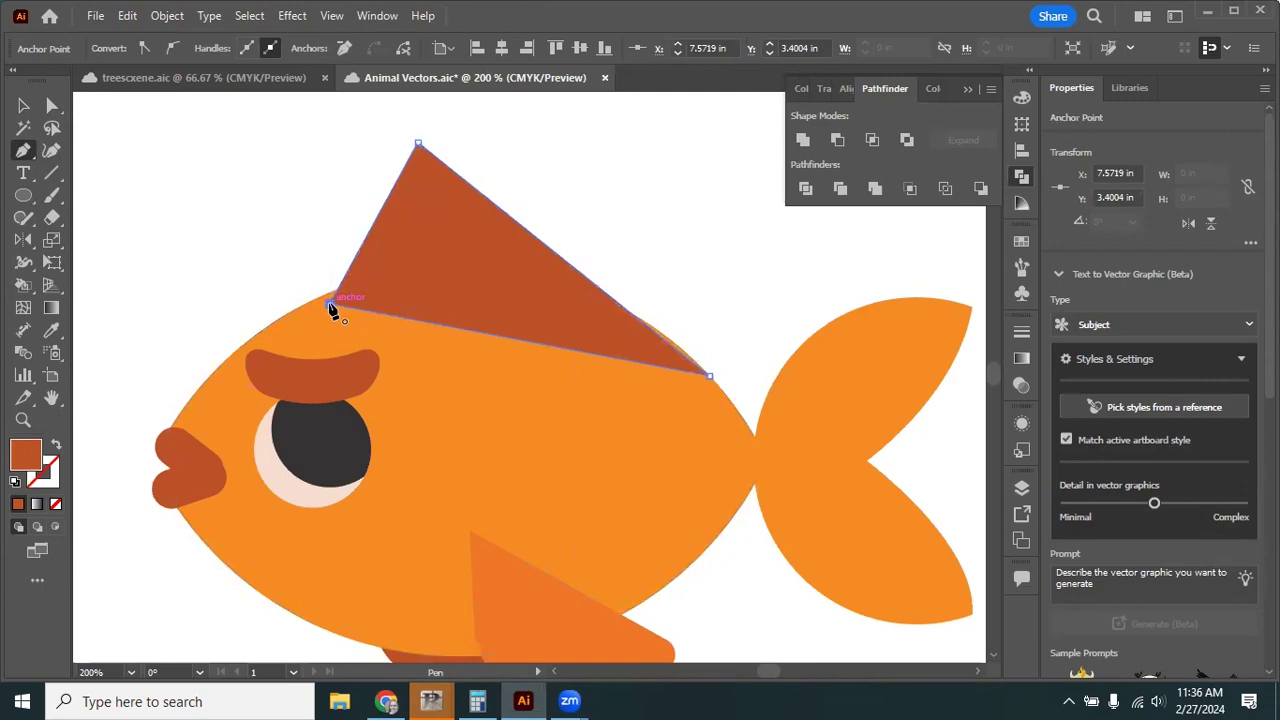
left_click(23, 105)
left_click(746, 368)
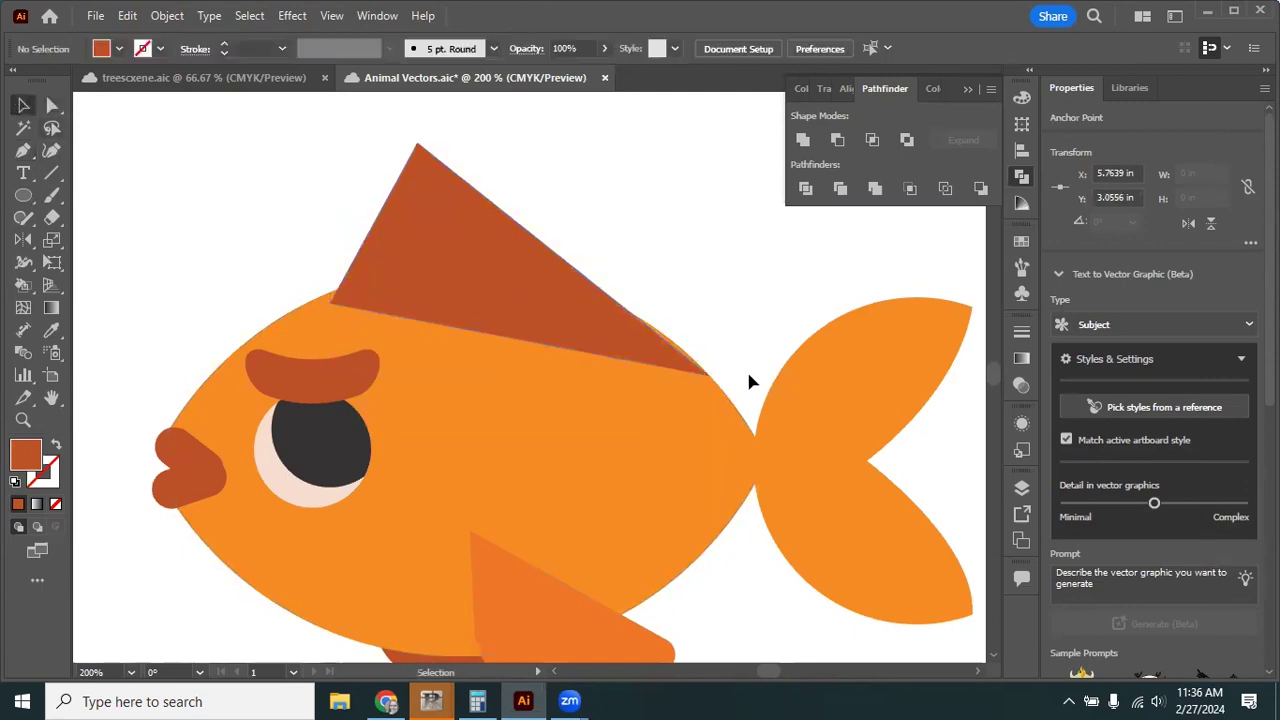
Send the triangular dorsal fin to the back so it sits behind the body, and deselect it.
left_click(600, 329)
right_click(440, 256)
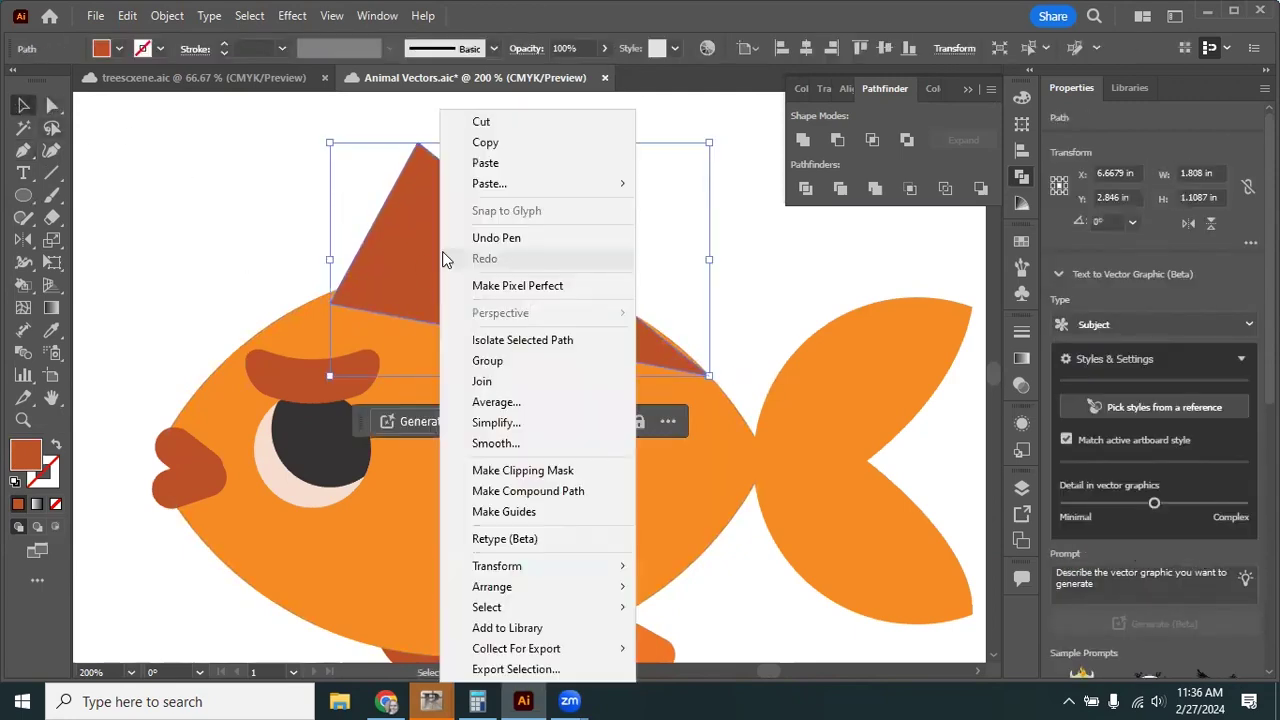
mouse_move(542, 587)
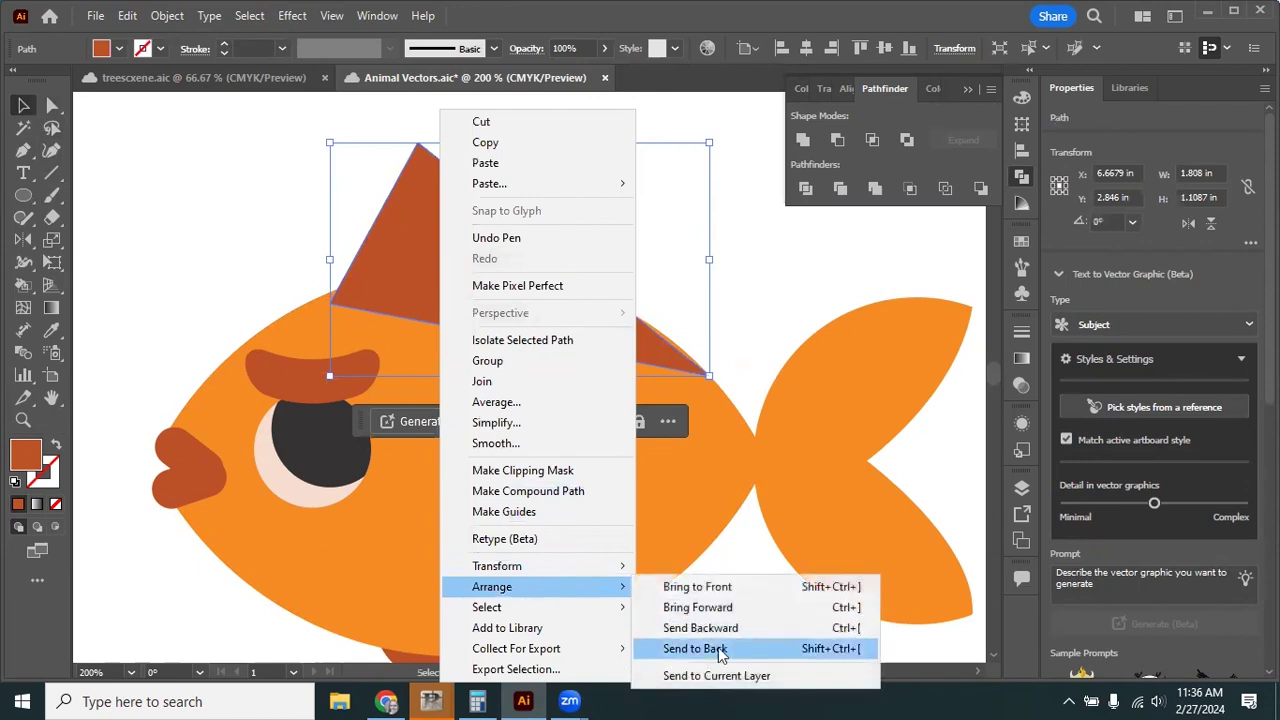
left_click(716, 649)
left_click(765, 360)
scroll(620, 425, "down", 3)
scroll(620, 425, "up", 3)
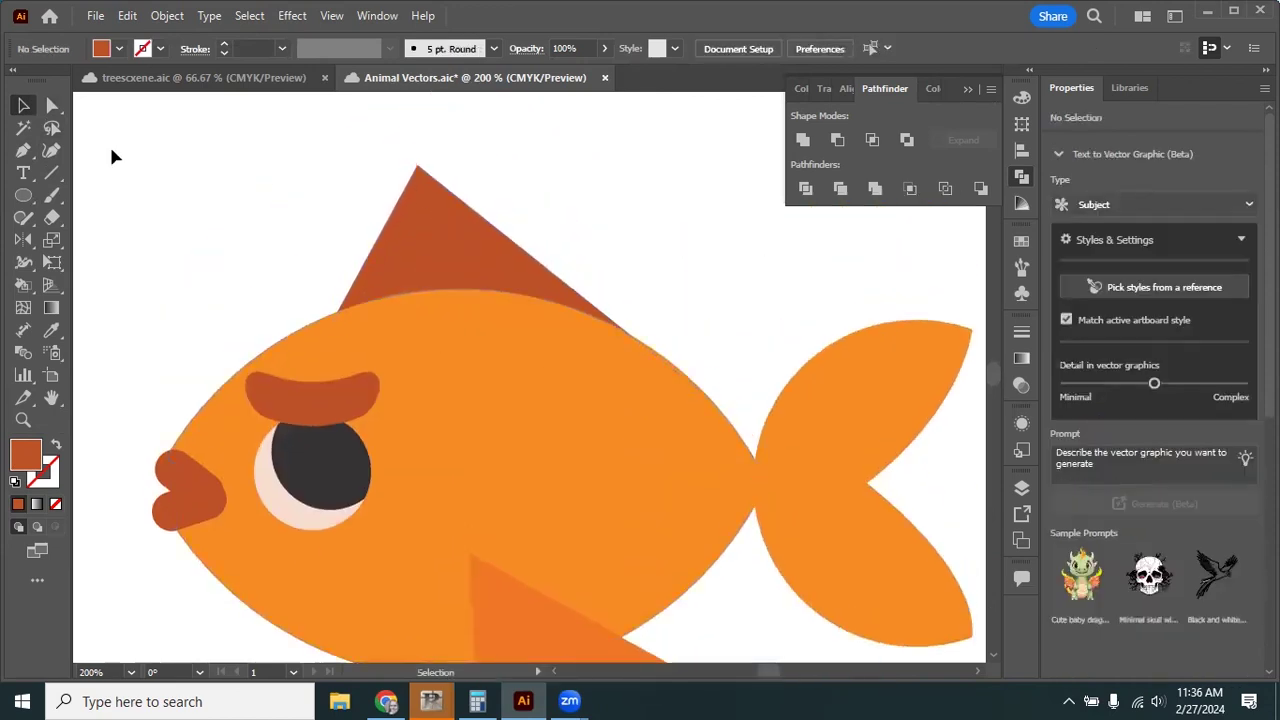
Round the dorsal fin's top corner into a soft curve with the Direct Selection tool.
left_click(449, 236)
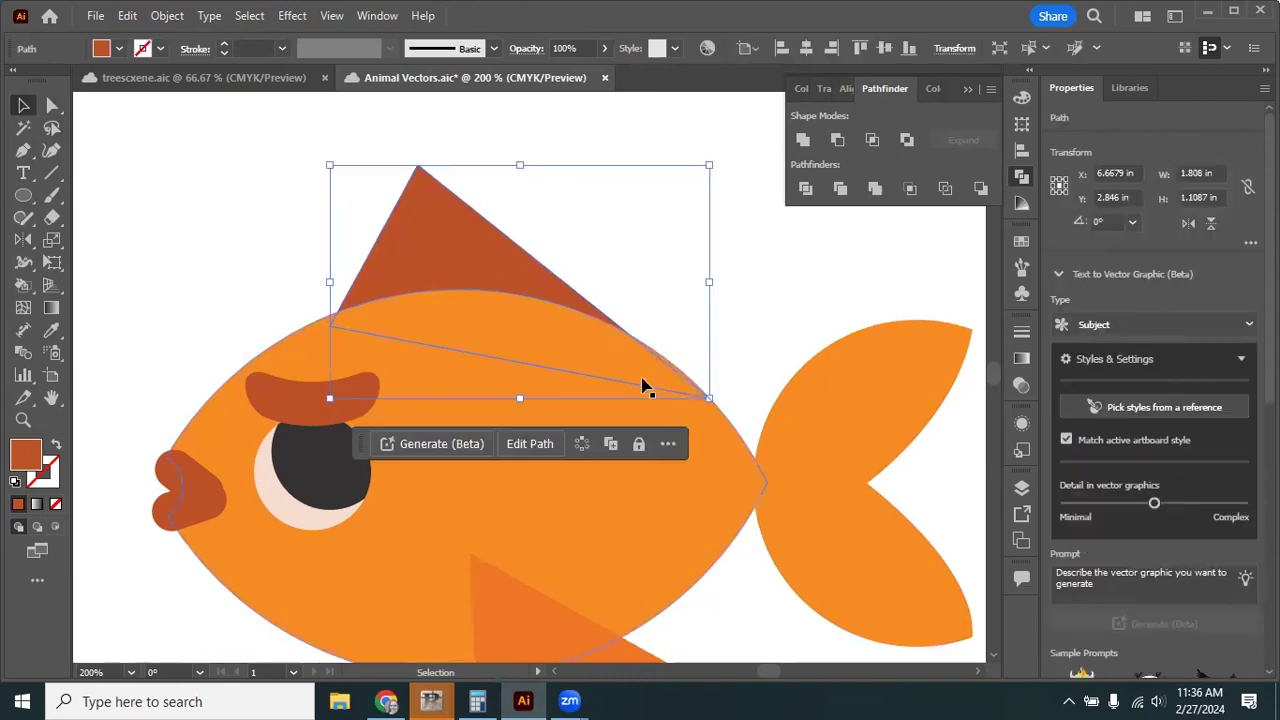
scroll(635, 420, "down", 3)
scroll(563, 548, "up", 3)
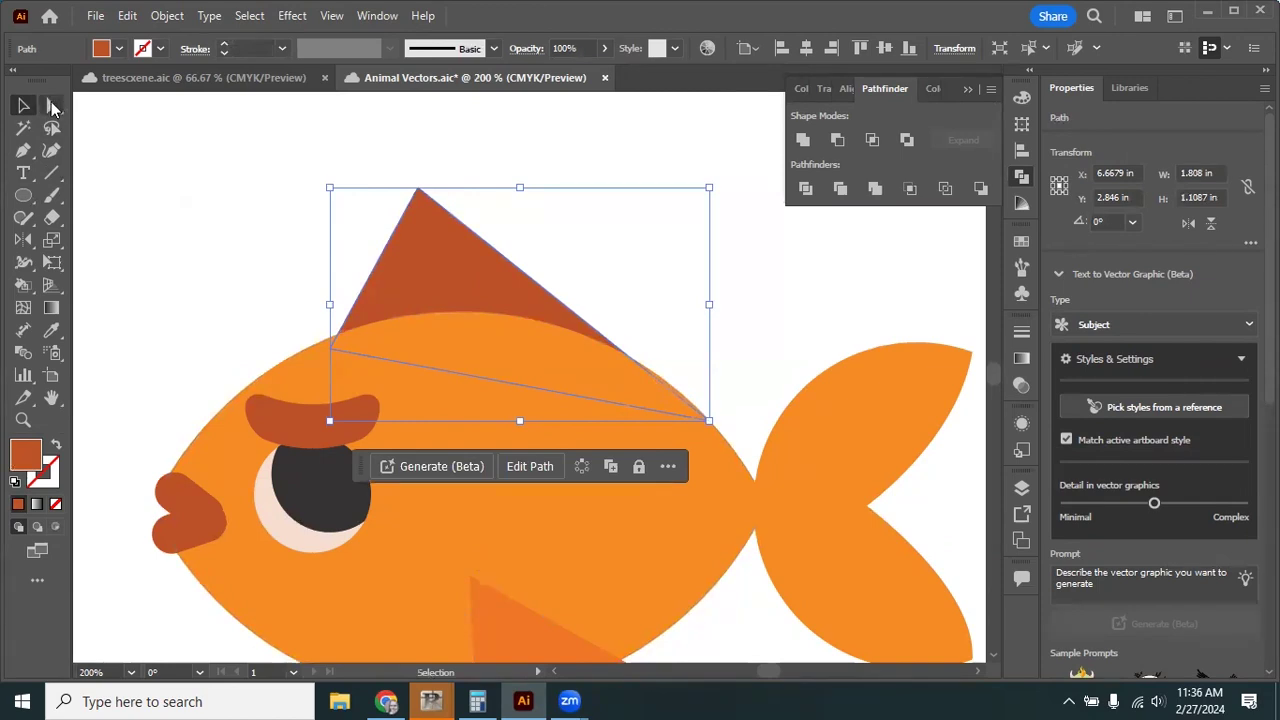
left_click(53, 107)
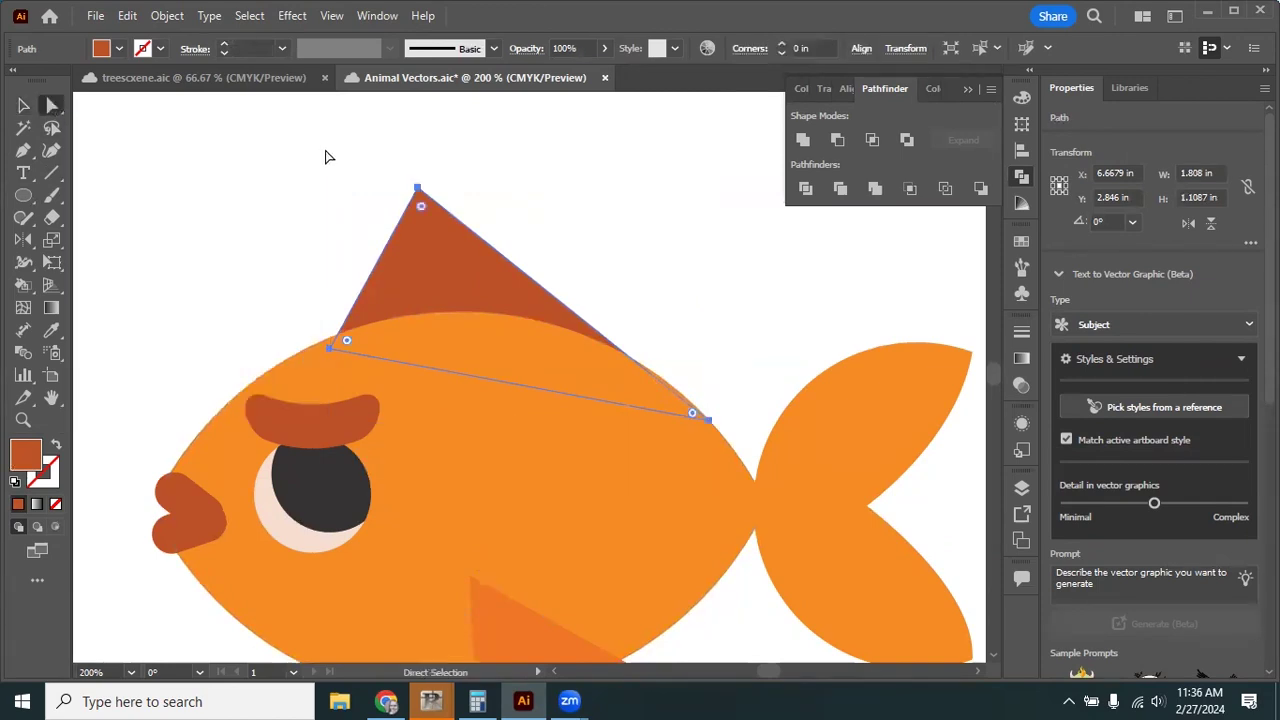
left_click(325, 157)
left_click(417, 188)
left_click_drag(423, 214, 432, 236)
left_click(586, 234)
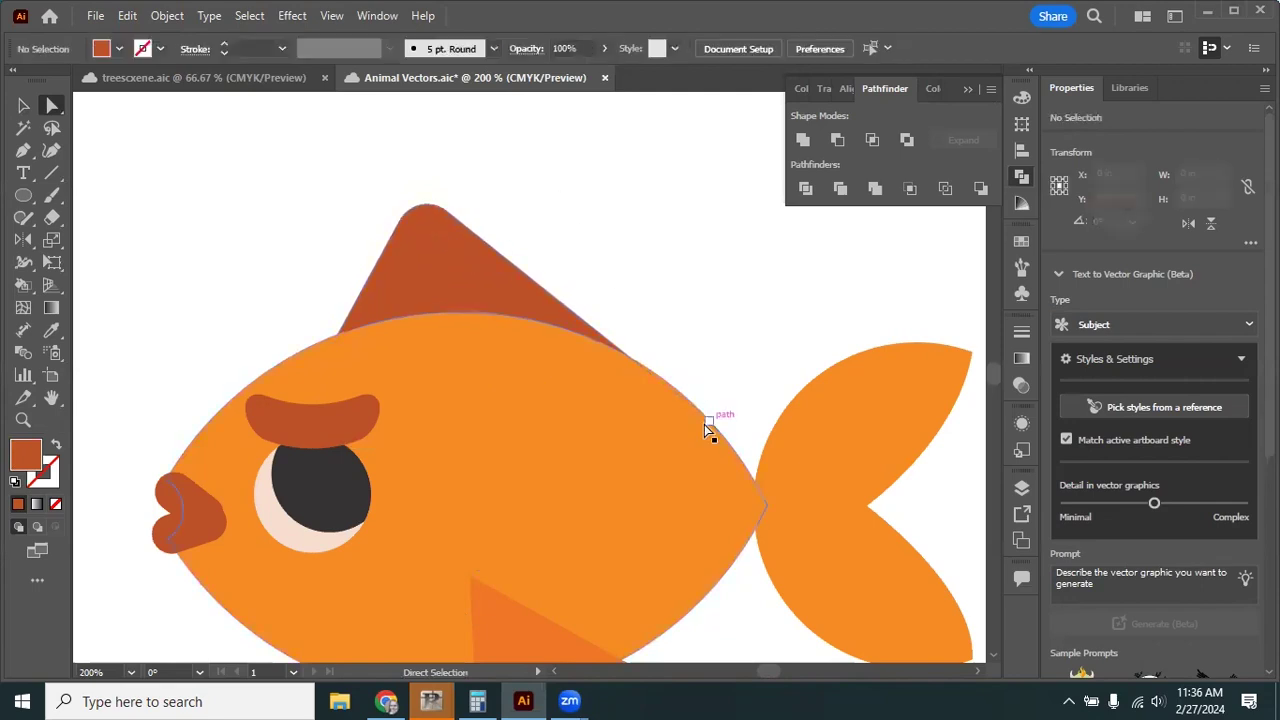
Move the dorsal fin's rear corner along the body edge to about X 7.49 in, Y 3.32 in.
left_click(529, 301)
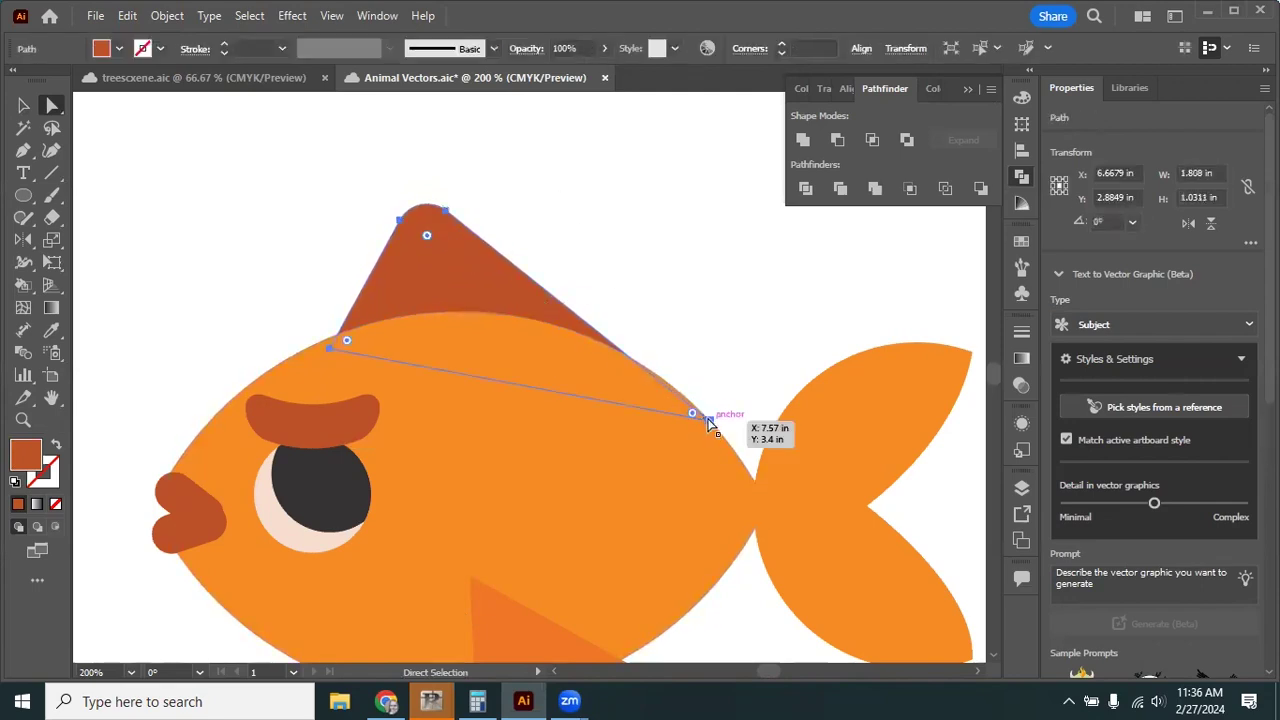
left_click(709, 421)
left_click_drag(709, 422, 693, 405)
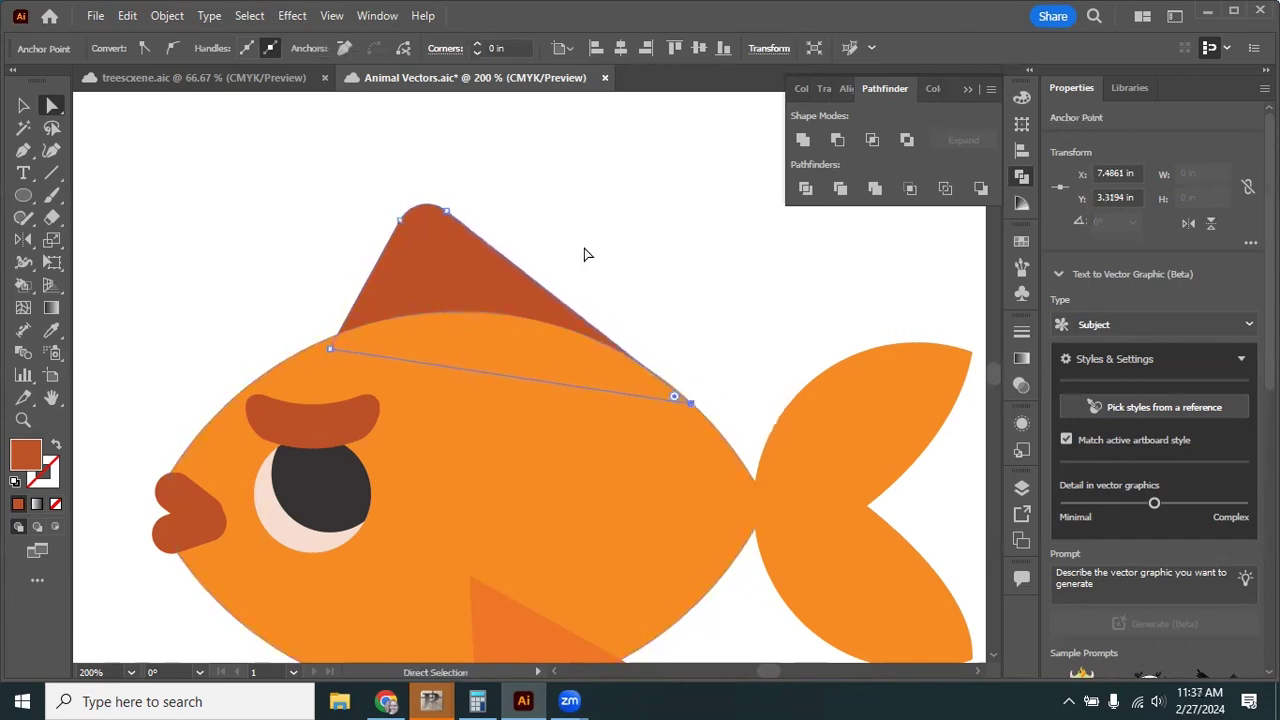
Convert the rear anchor of the dorsal fin's rounded tip to a smooth point and adjust its handles to bow the back edge outward.
left_click(443, 212)
left_click_drag(430, 204, 535, 413)
left_click(463, 197)
key("ctrl+equal")
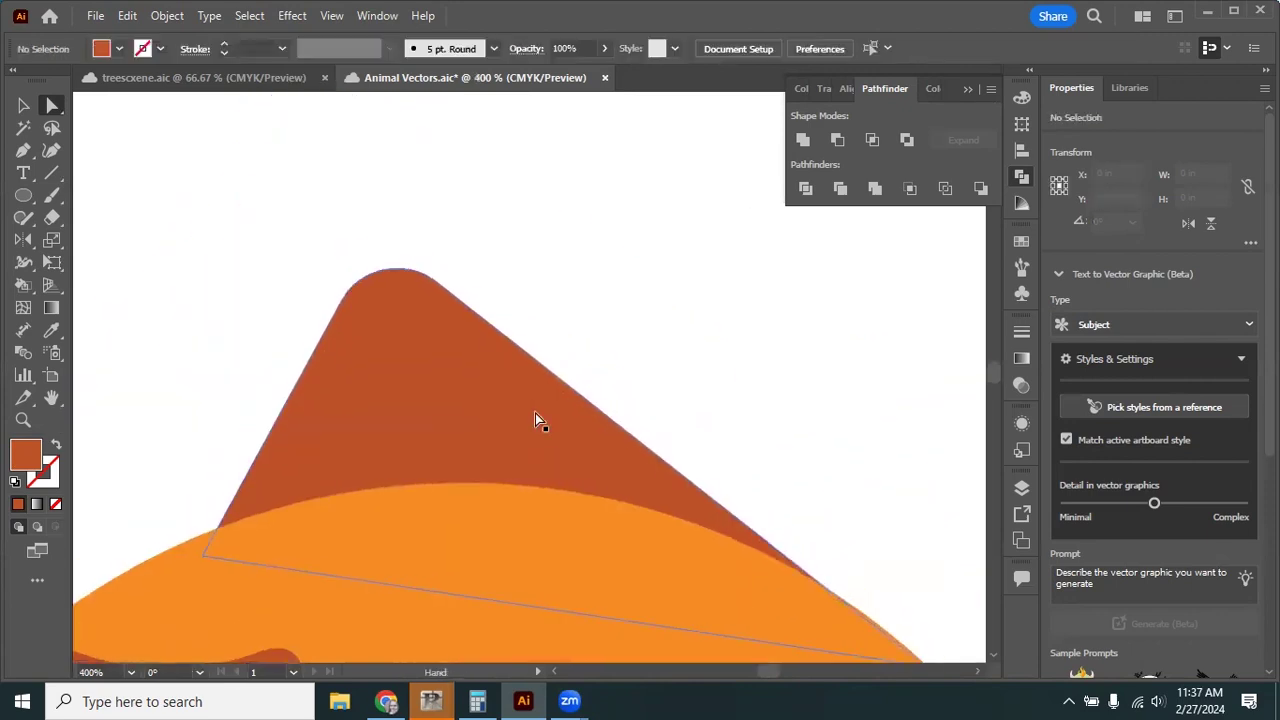
left_click(433, 282)
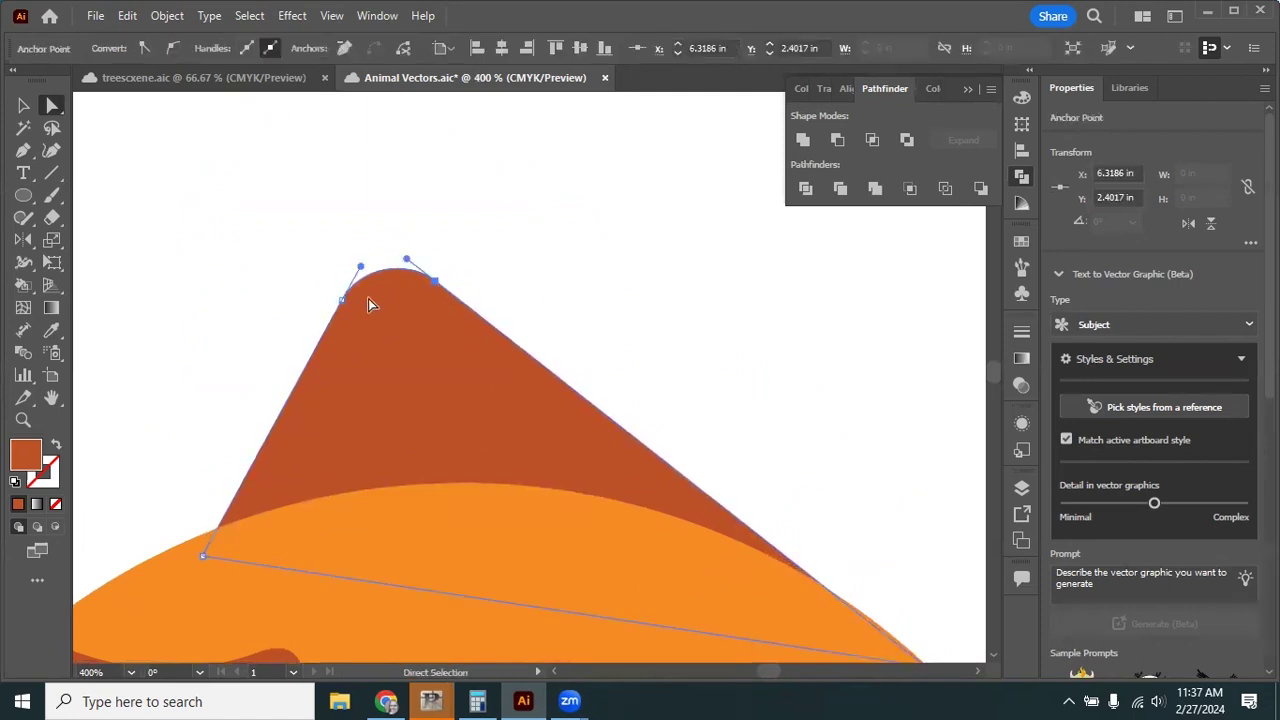
left_click(147, 50)
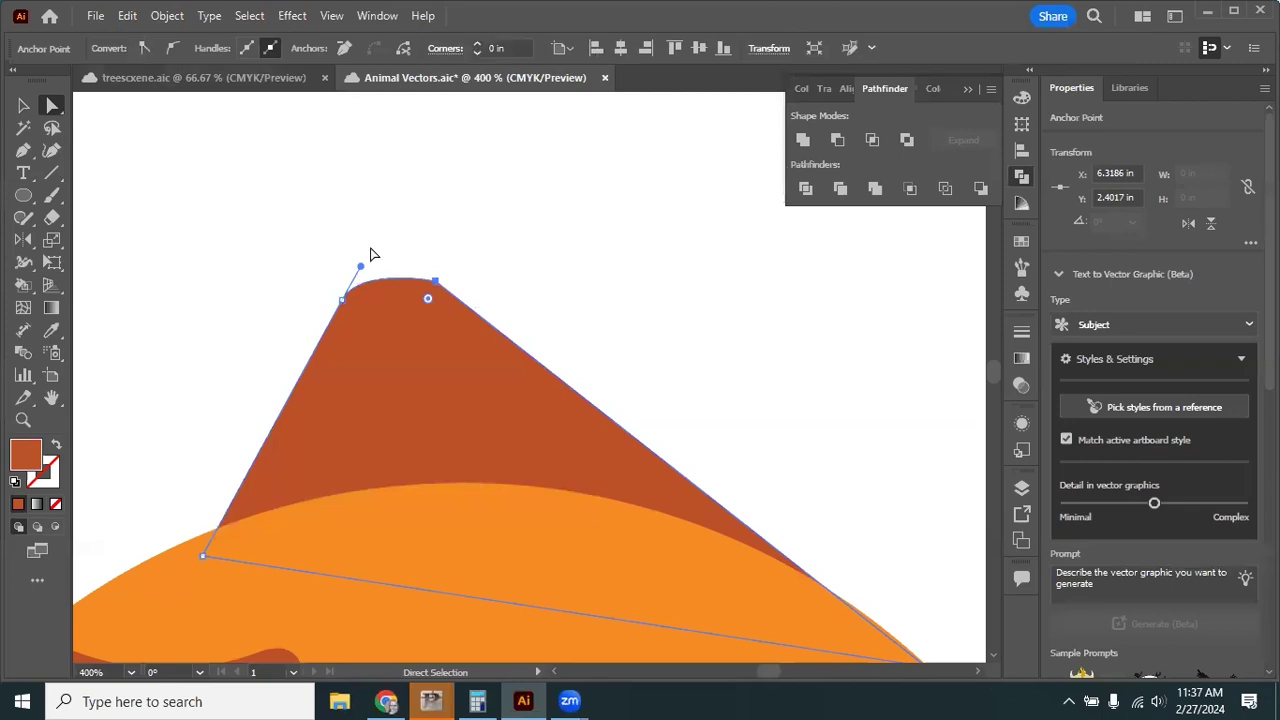
left_click(173, 50)
left_click_drag(577, 347, 715, 327)
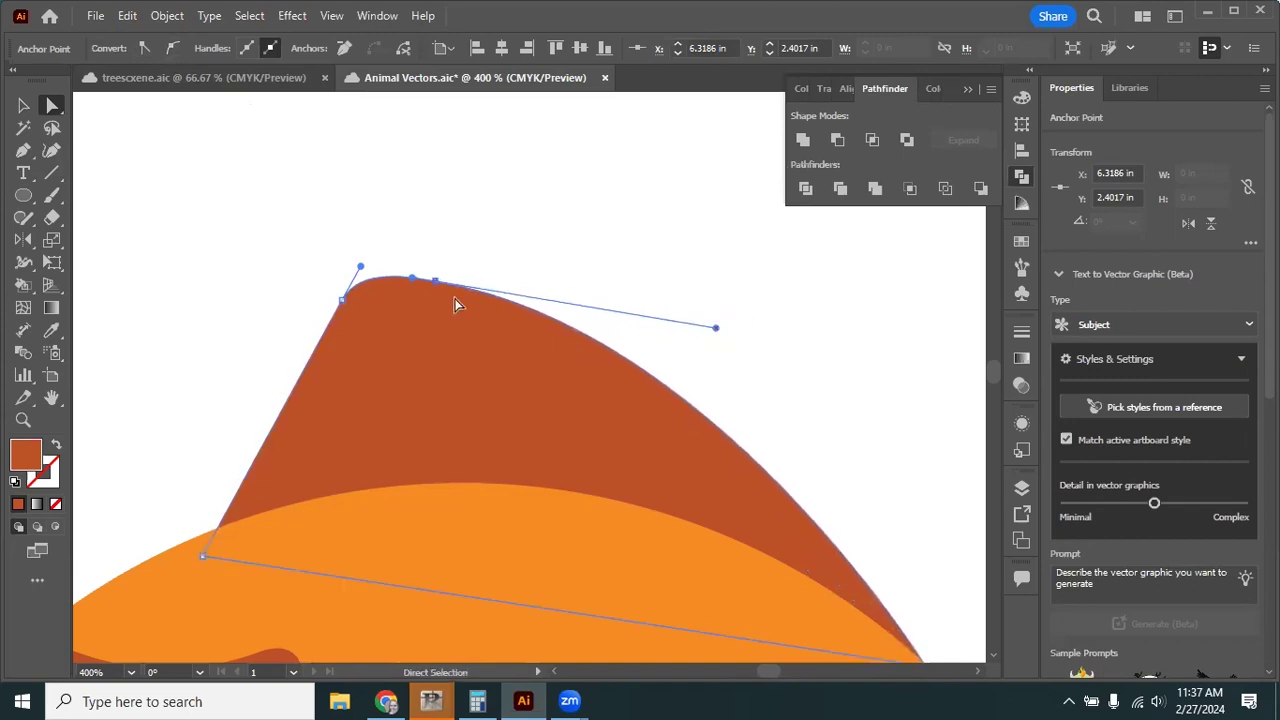
left_click_drag(413, 278, 395, 283)
key("ctrl+minus")
key("ctrl+minus")
key("ctrl+minus")
key("ctrl+minus")
key("ctrl+plus")
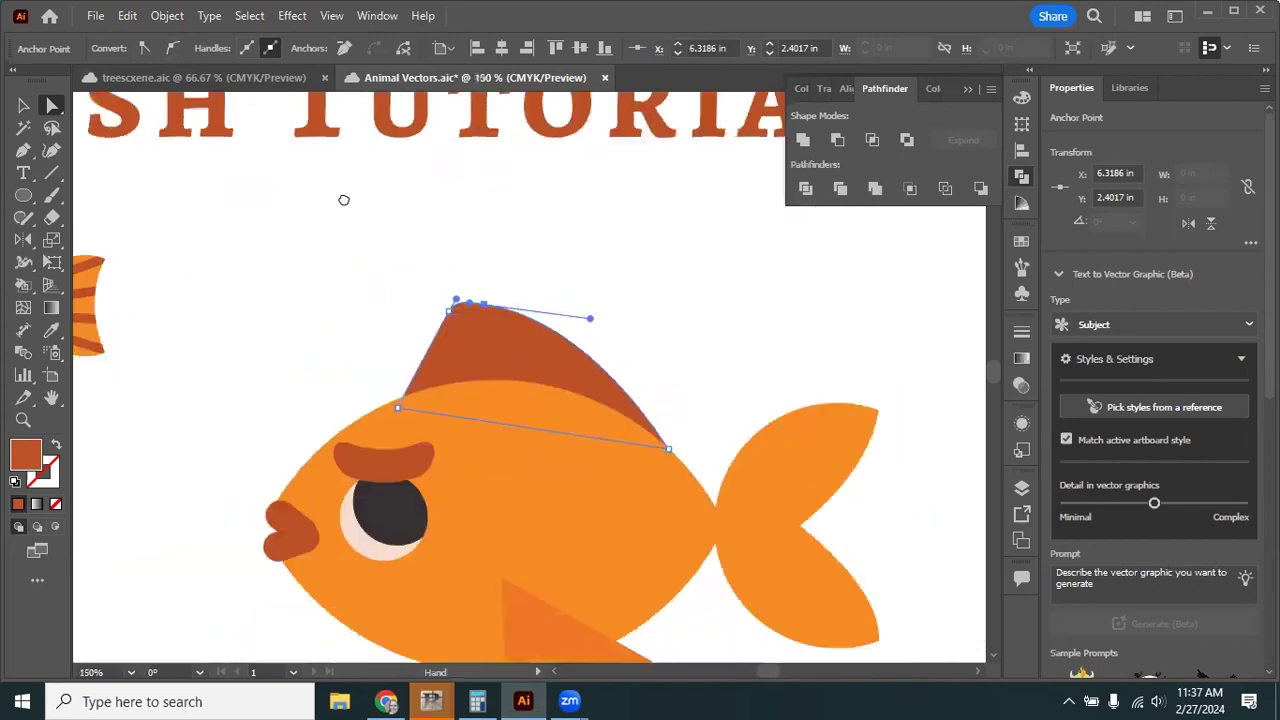
left_click(792, 356)
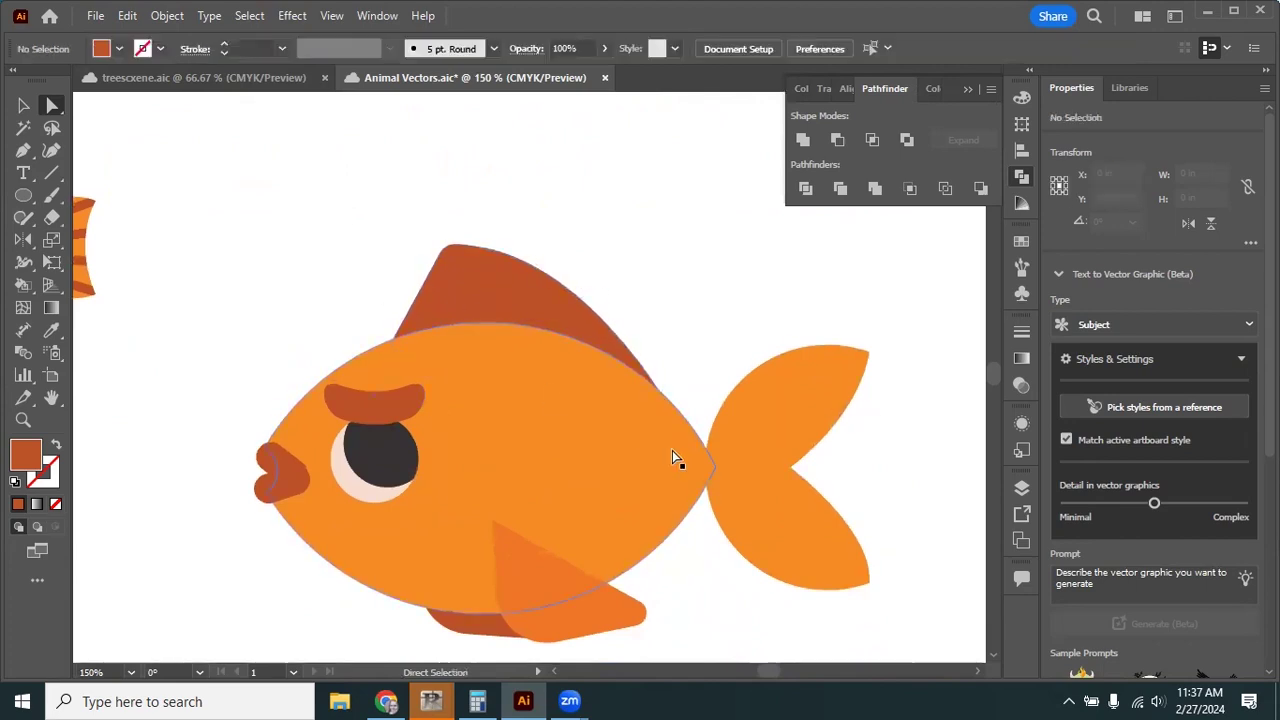
Move the dorsal fin's front base corner to about X 5.56 in, Y 3.11 in, then smooth its upper front anchor and move it to X 5.79 in, Y 2.5 in.
left_click_drag(638, 481, 653, 443)
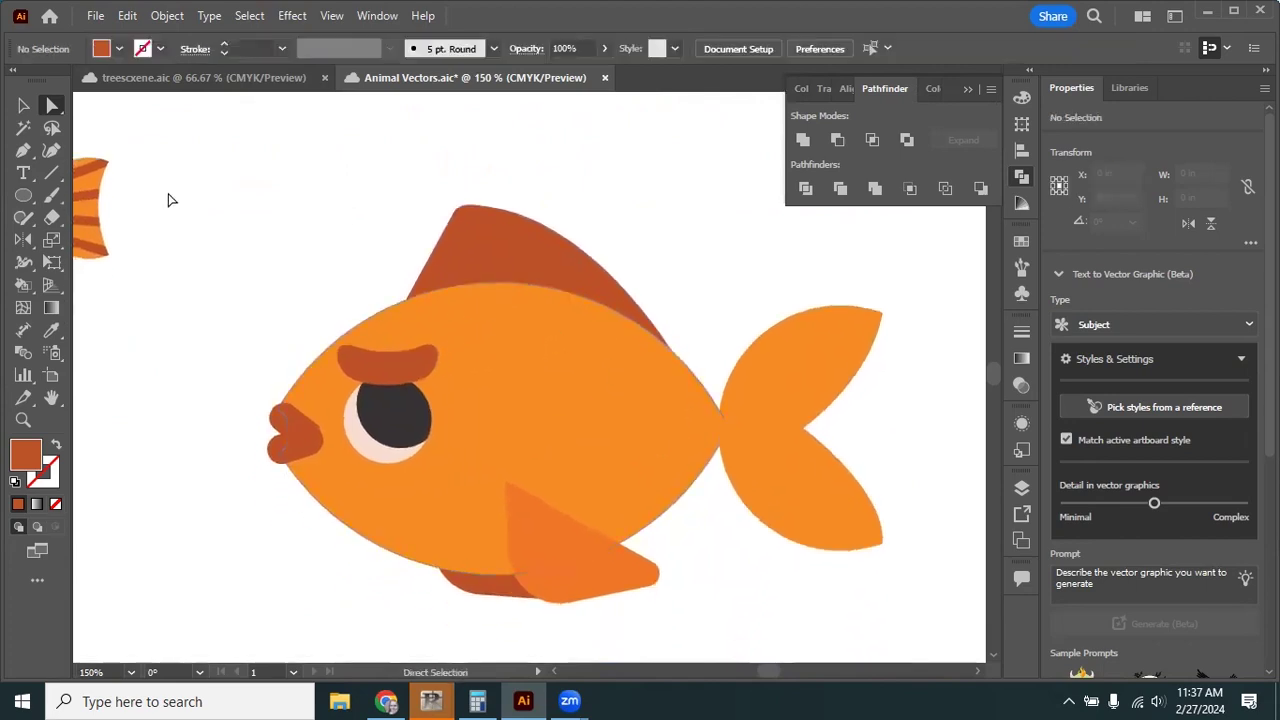
left_click_drag(402, 312, 368, 320)
left_click(455, 210)
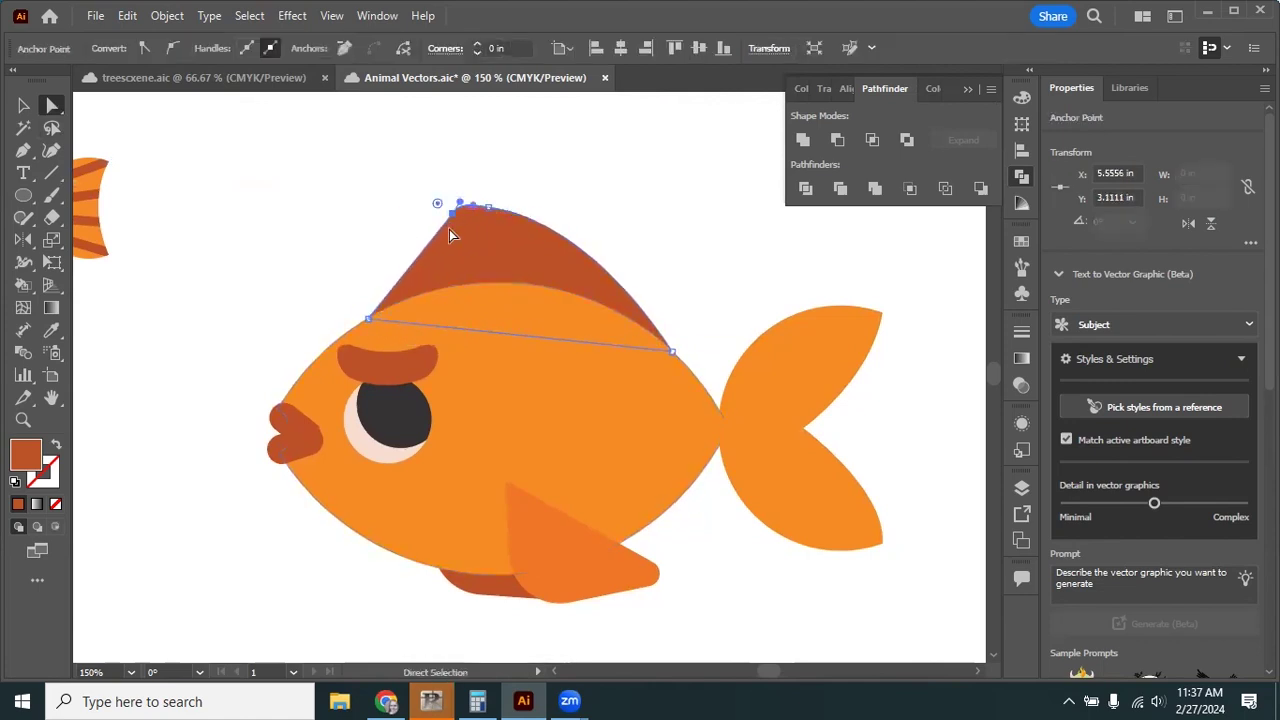
left_click(176, 50)
left_click_drag(451, 216, 410, 220)
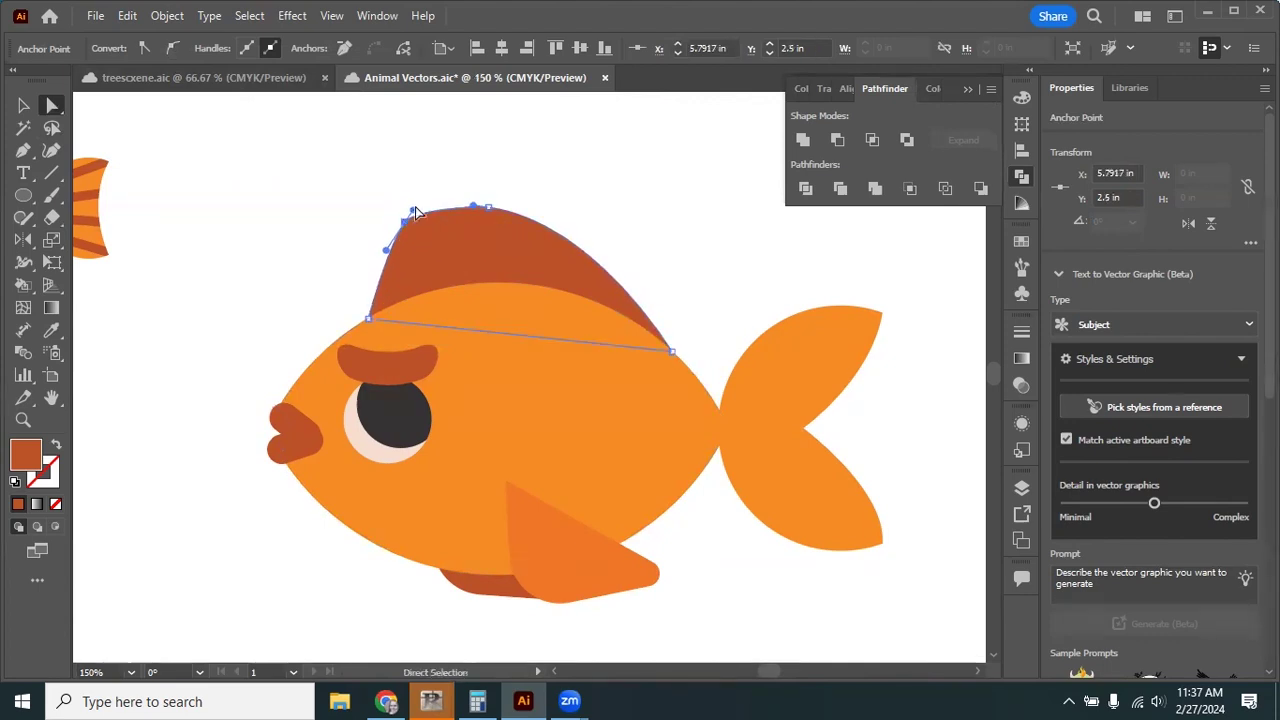
left_click(428, 184)
left_click(406, 218)
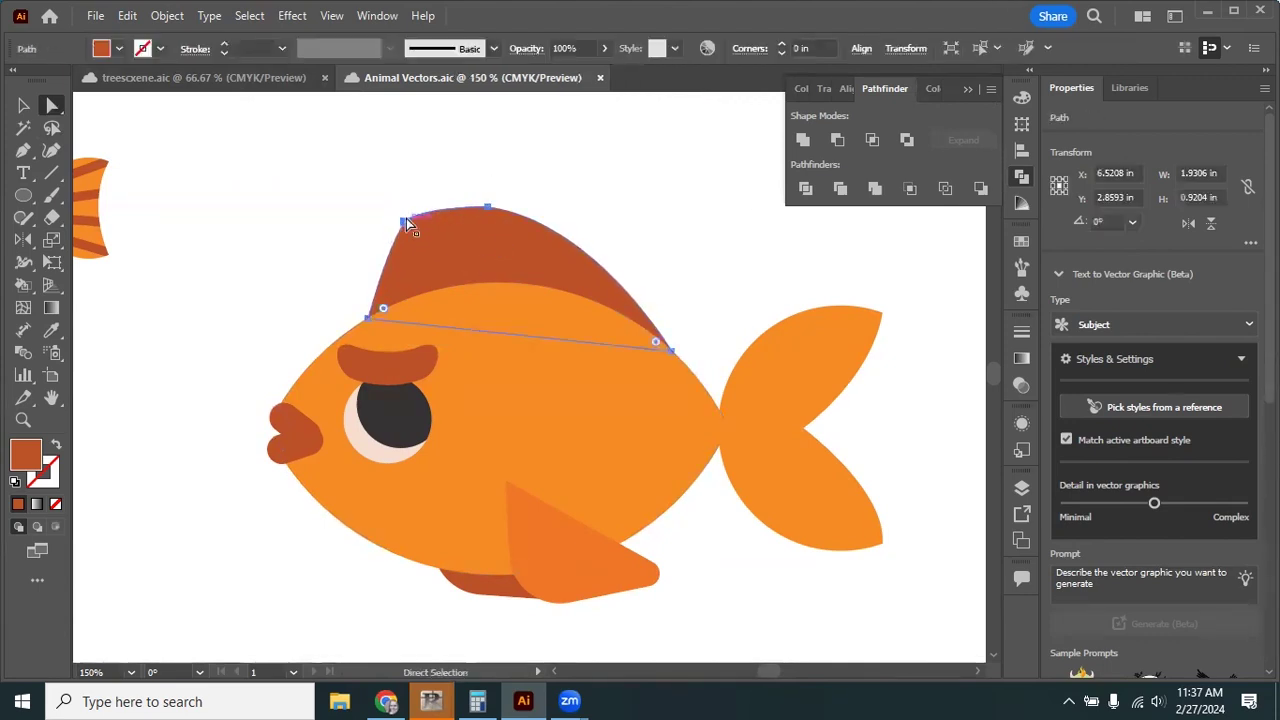
Soften the dorsal fin's upper front corner into a rounded curve and deselect the fin.
left_click_drag(415, 215, 423, 209)
left_click(429, 180)
scroll(578, 469, "down", 2)
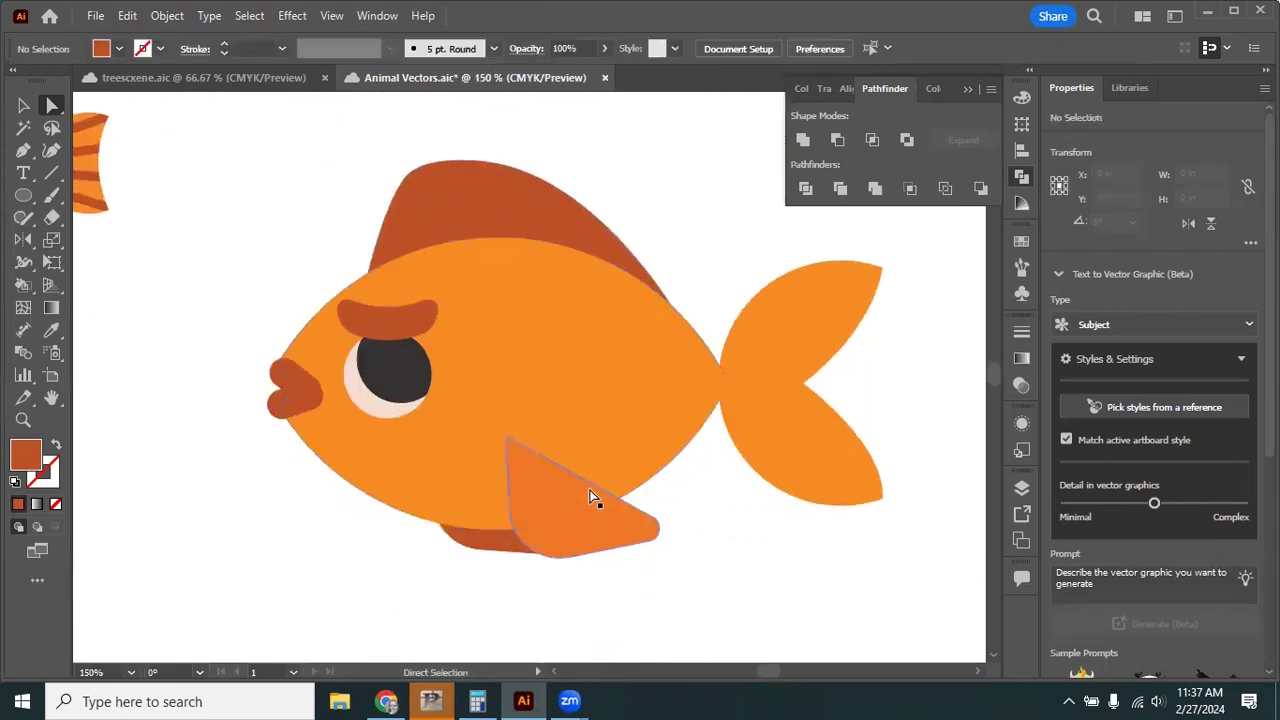
scroll(725, 236, "up", 2)
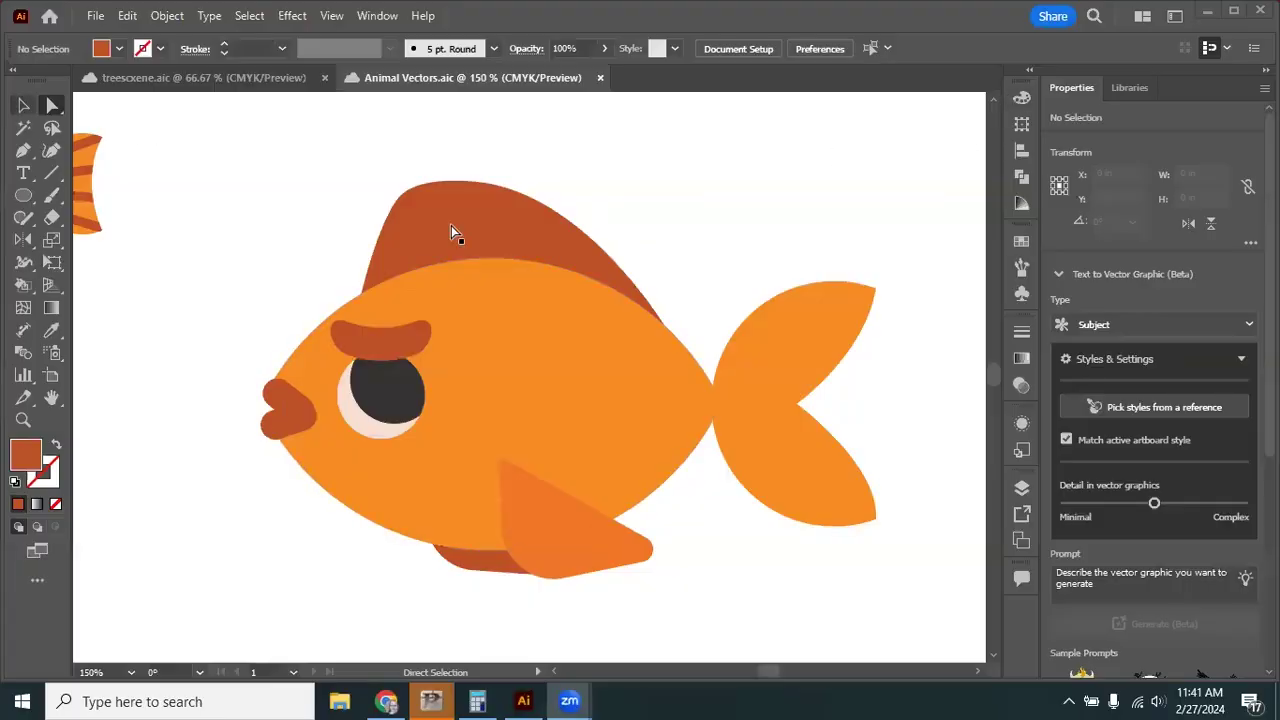
left_click(451, 232)
left_click(751, 214)
Select the fish's tail shape and switch to Draw Inside mode so new artwork is clipped to the tail.
left_click_drag(277, 229, 606, 270)
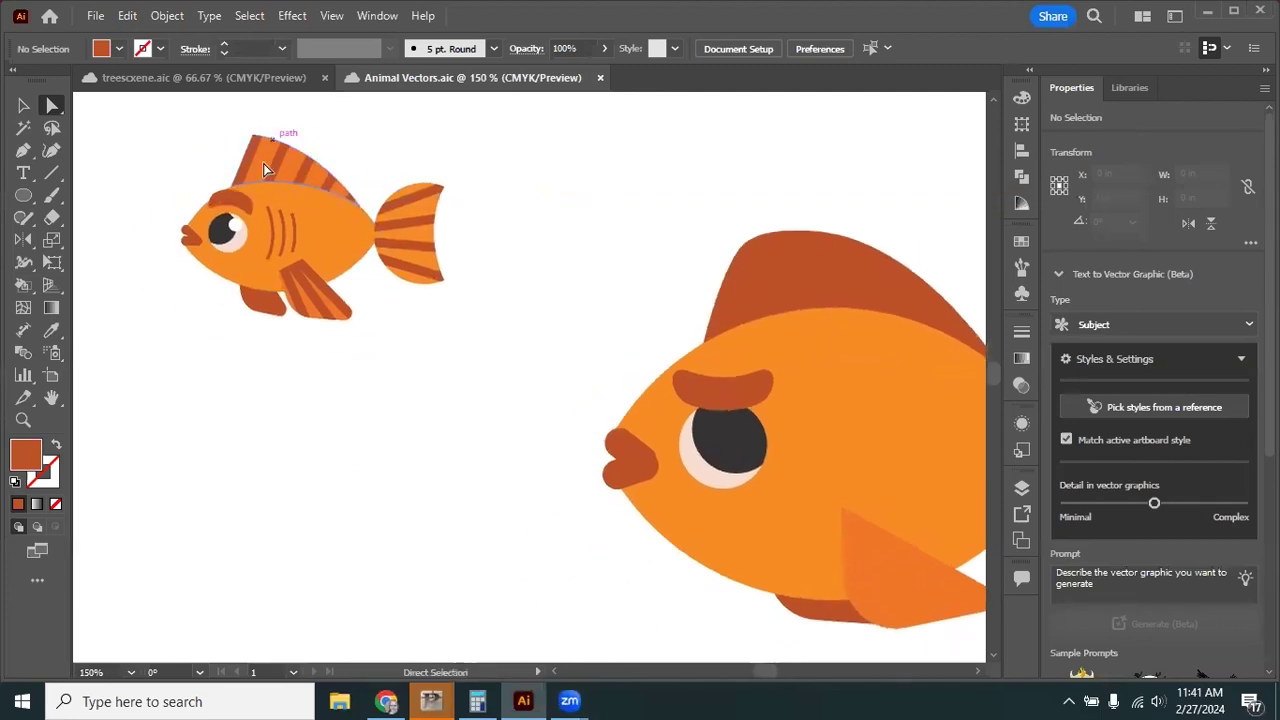
scroll(514, 217, "right", 3)
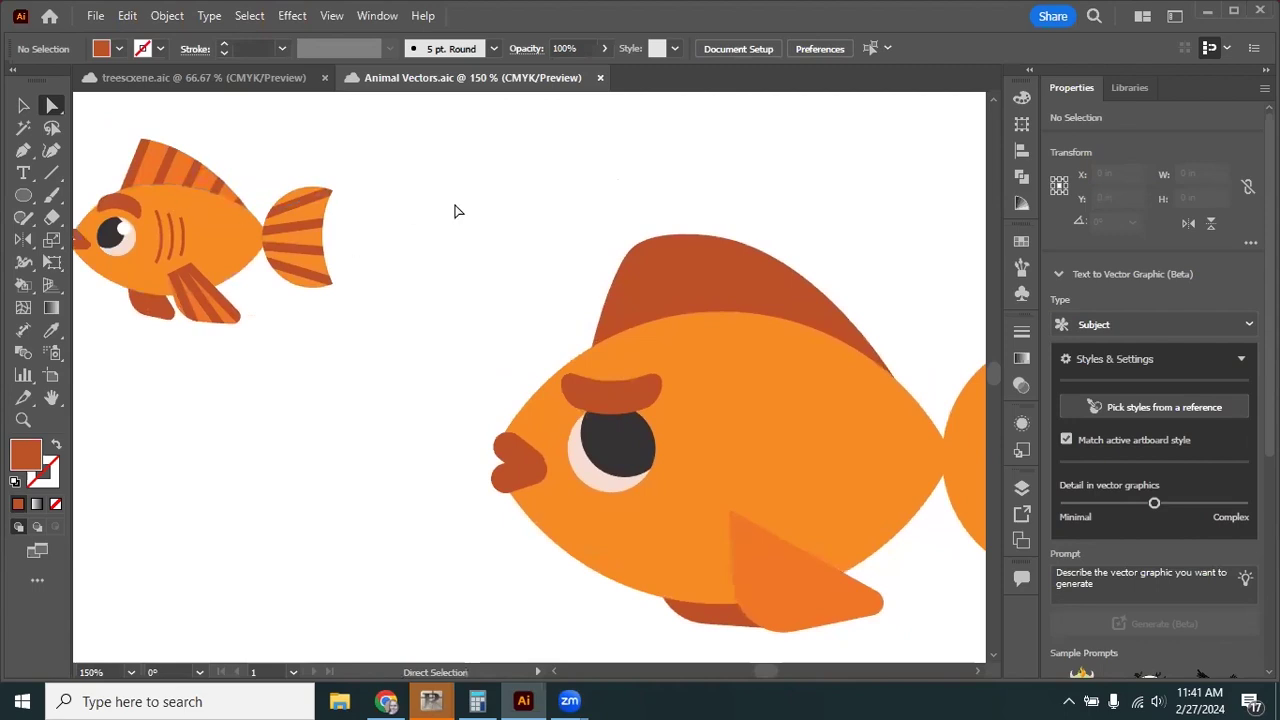
scroll(456, 211, "right", 6)
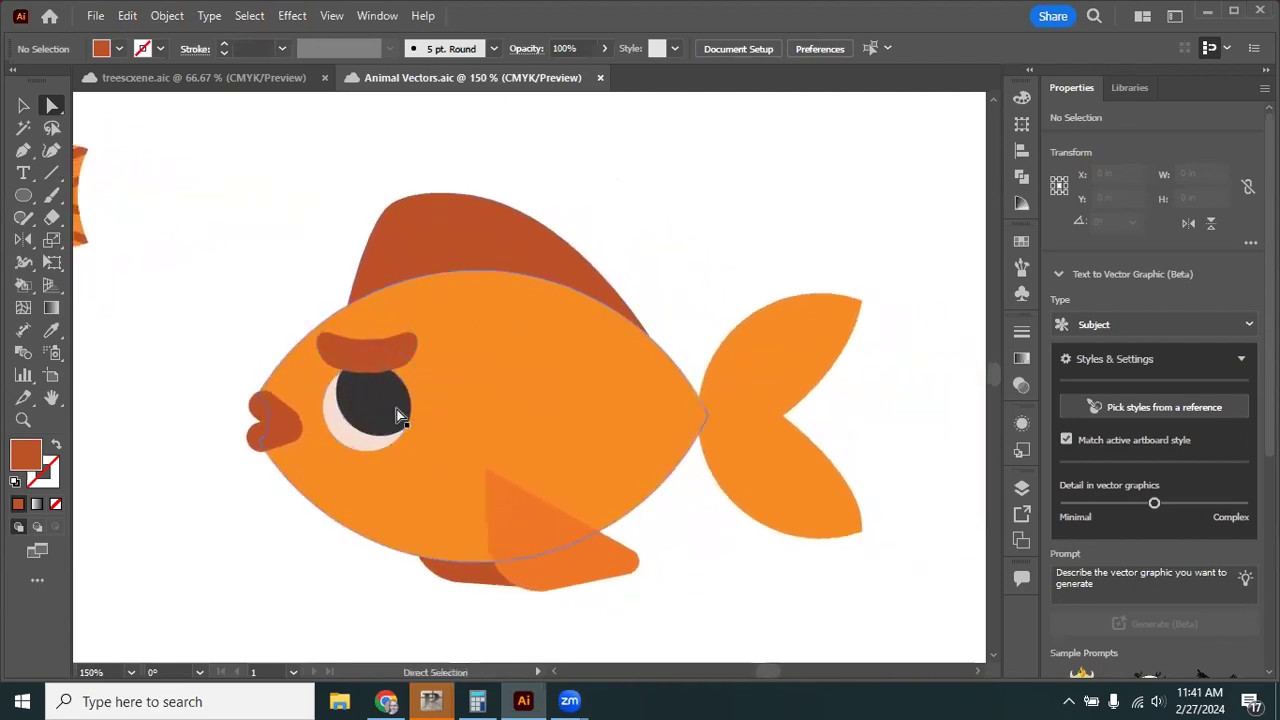
left_click_drag(737, 300, 608, 253)
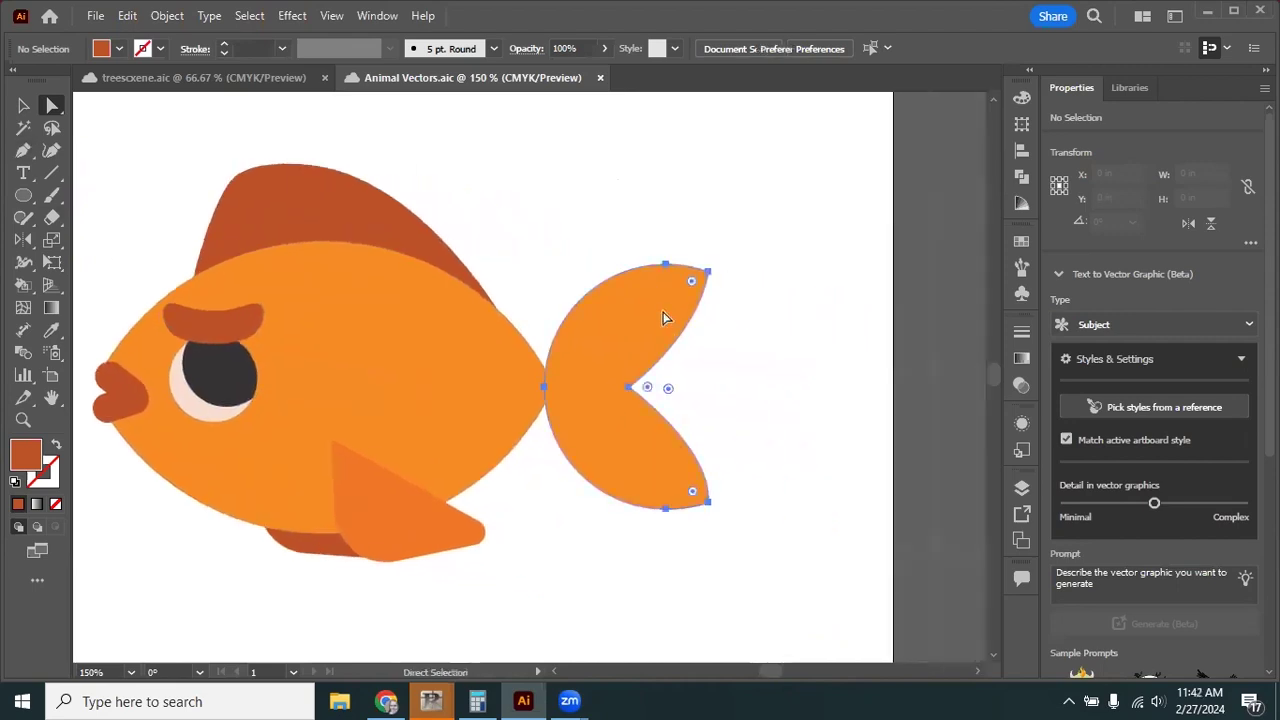
left_click(657, 287)
key("v")
left_click(641, 218)
left_click(623, 329)
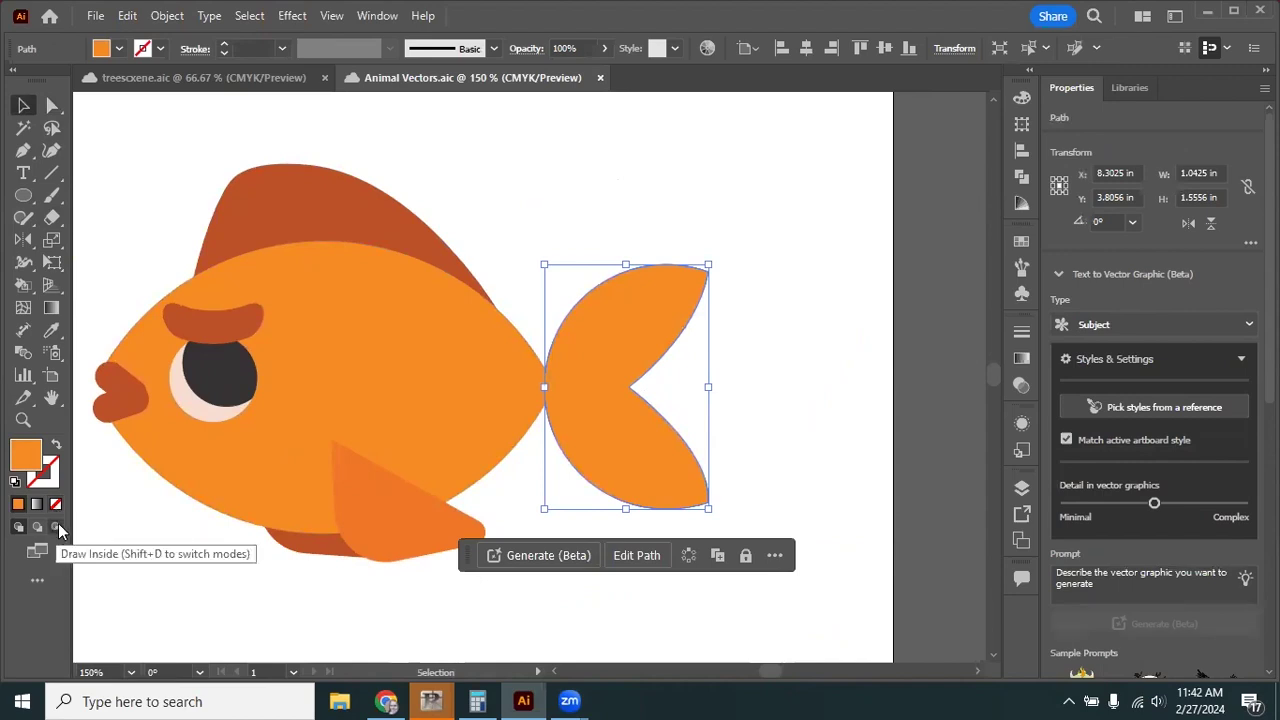
left_click(58, 525)
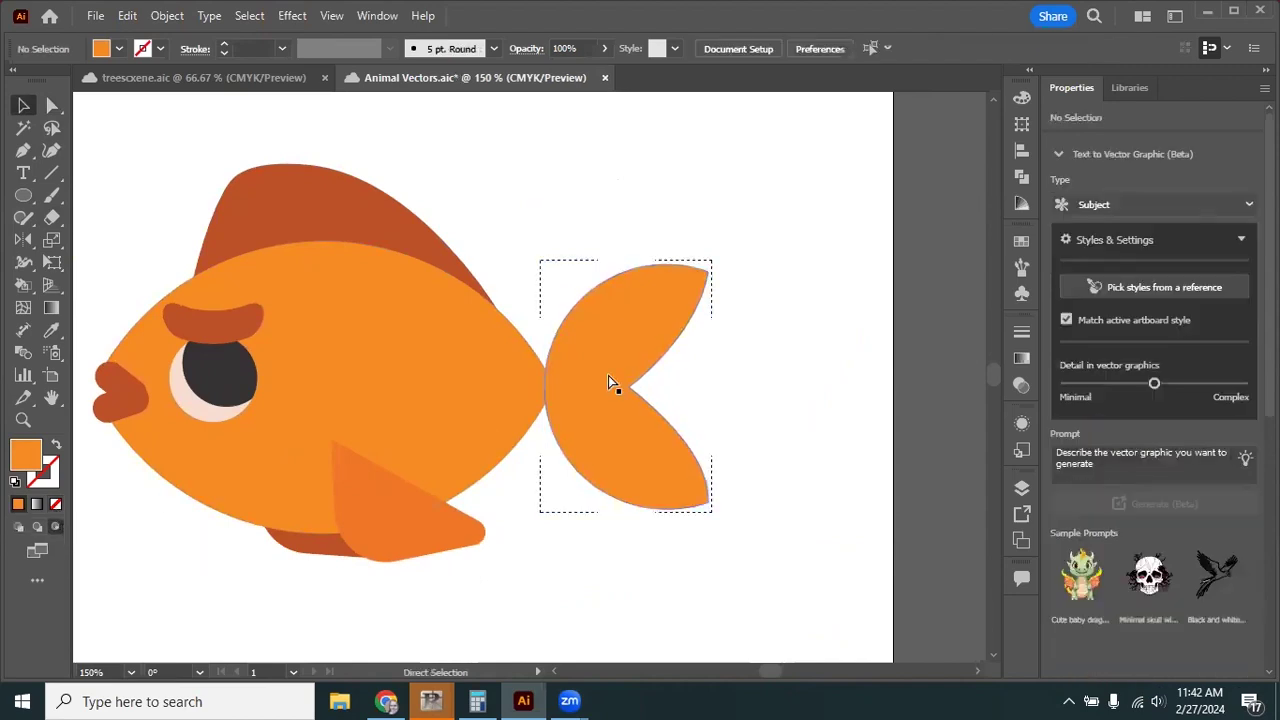
Set the drawing colours to no fill and a stroke sampled from the palette's dark rust-orange swatch.
scroll(608, 375, "up", 2)
left_click_drag(957, 277, 766, 277)
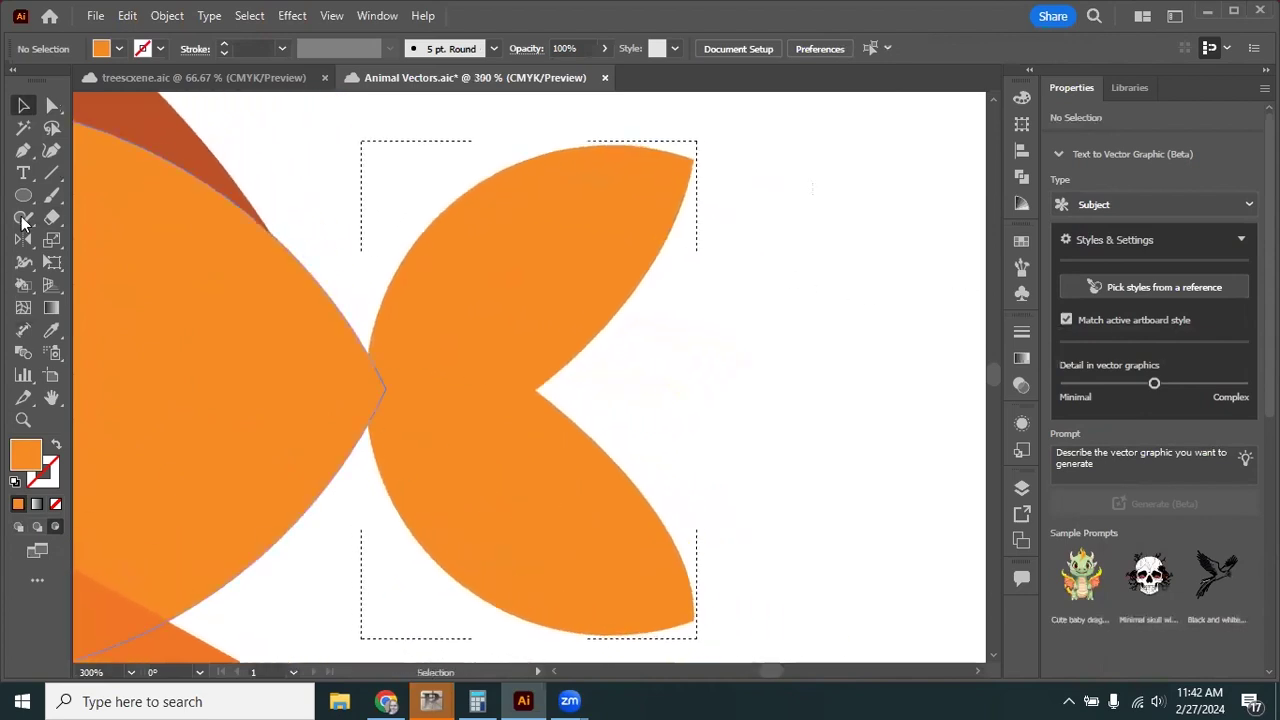
left_click(23, 150)
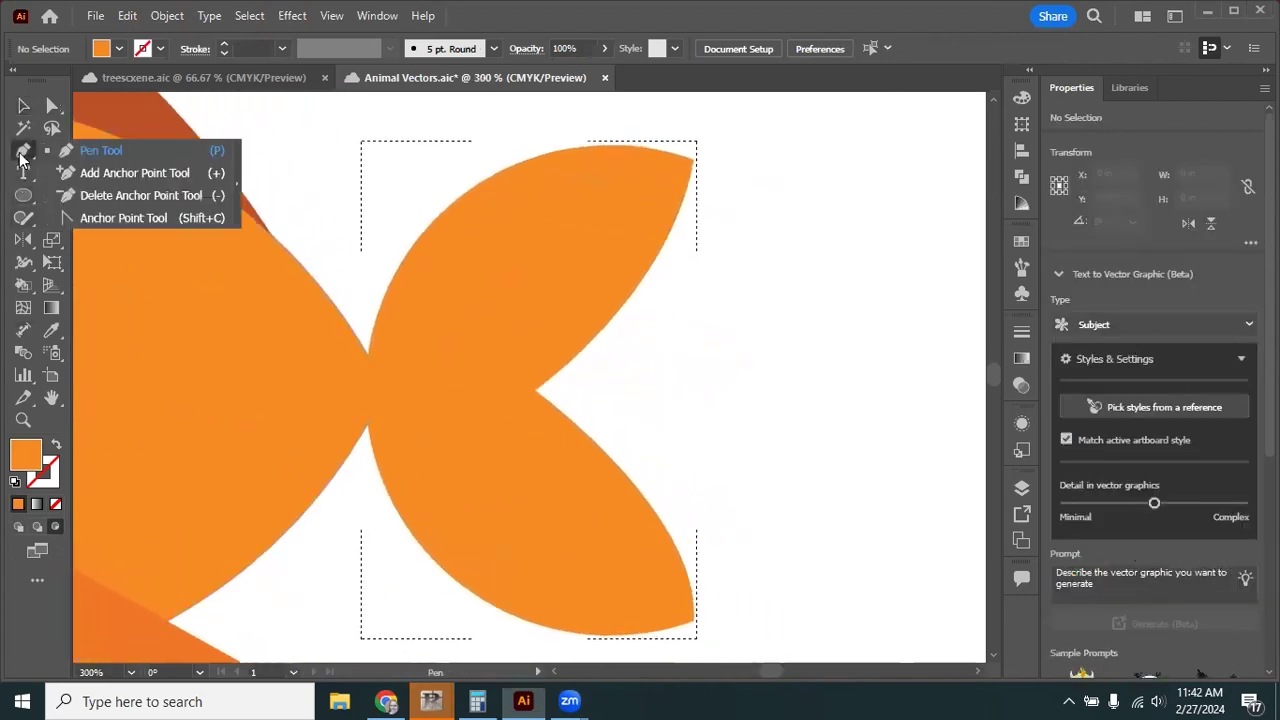
left_click(90, 151)
key("shift+x")
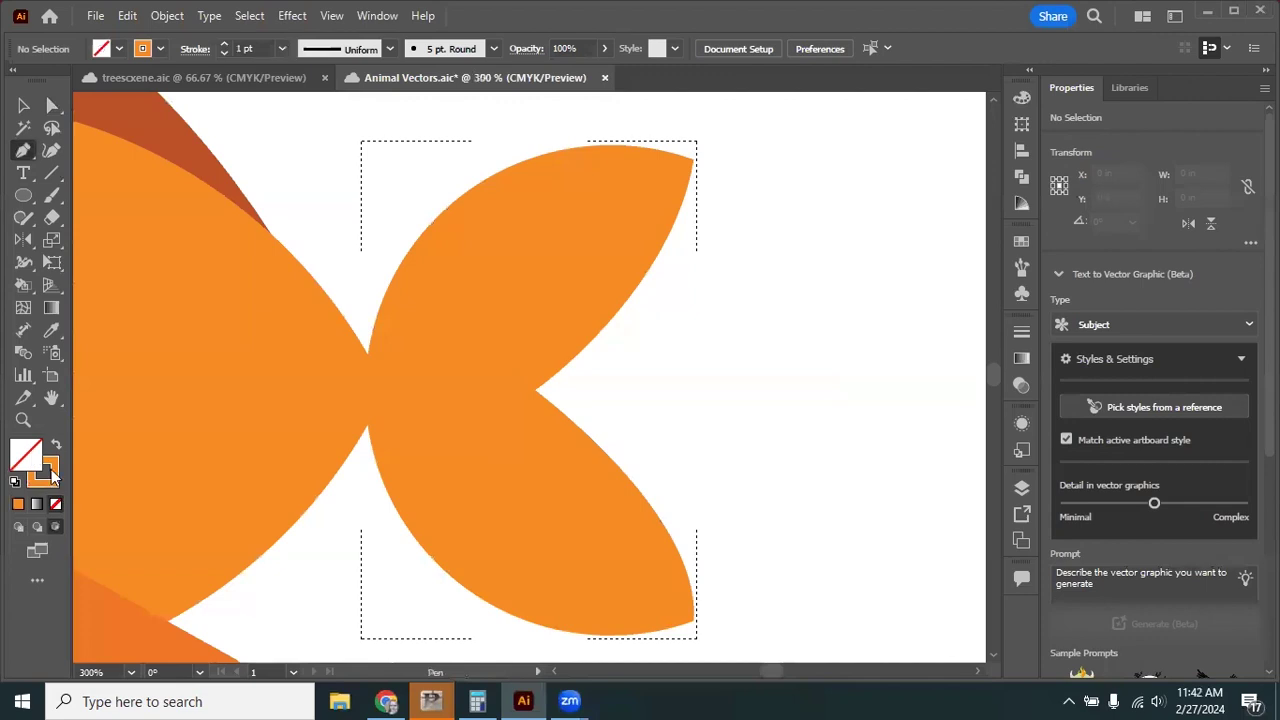
left_click_drag(143, 357, 797, 279)
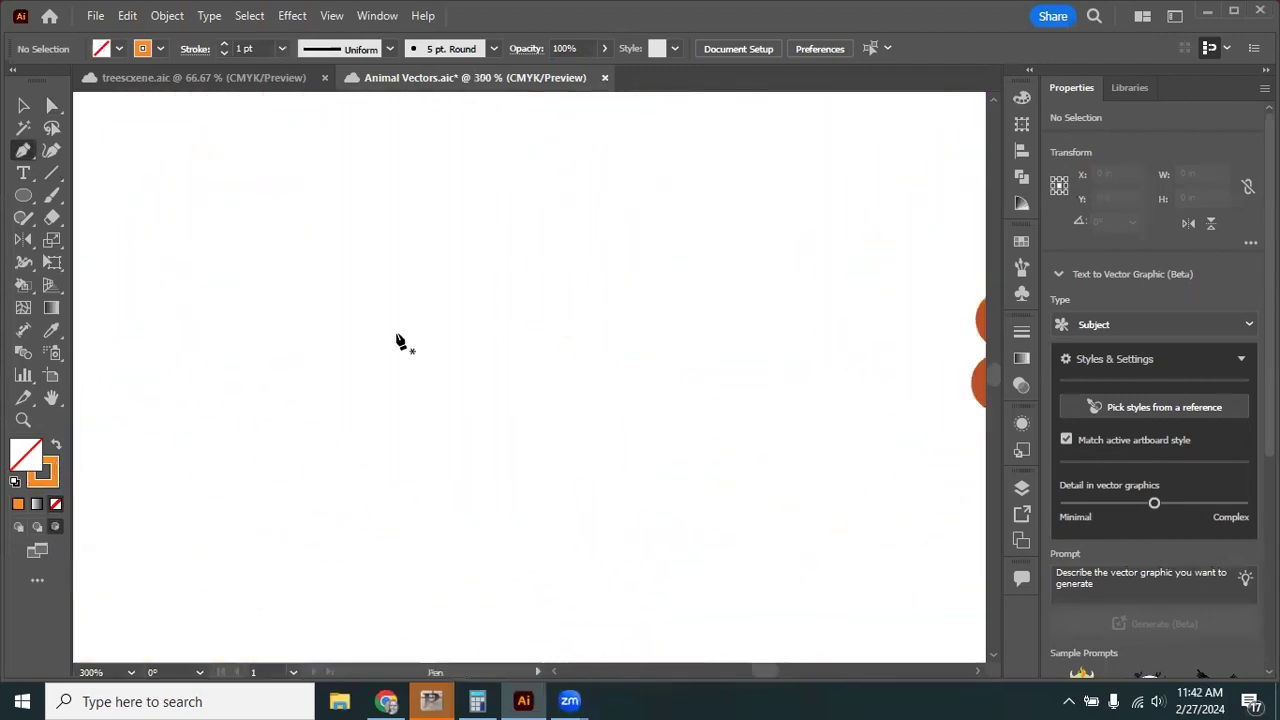
scroll(397, 341, "down", 2)
key("i")
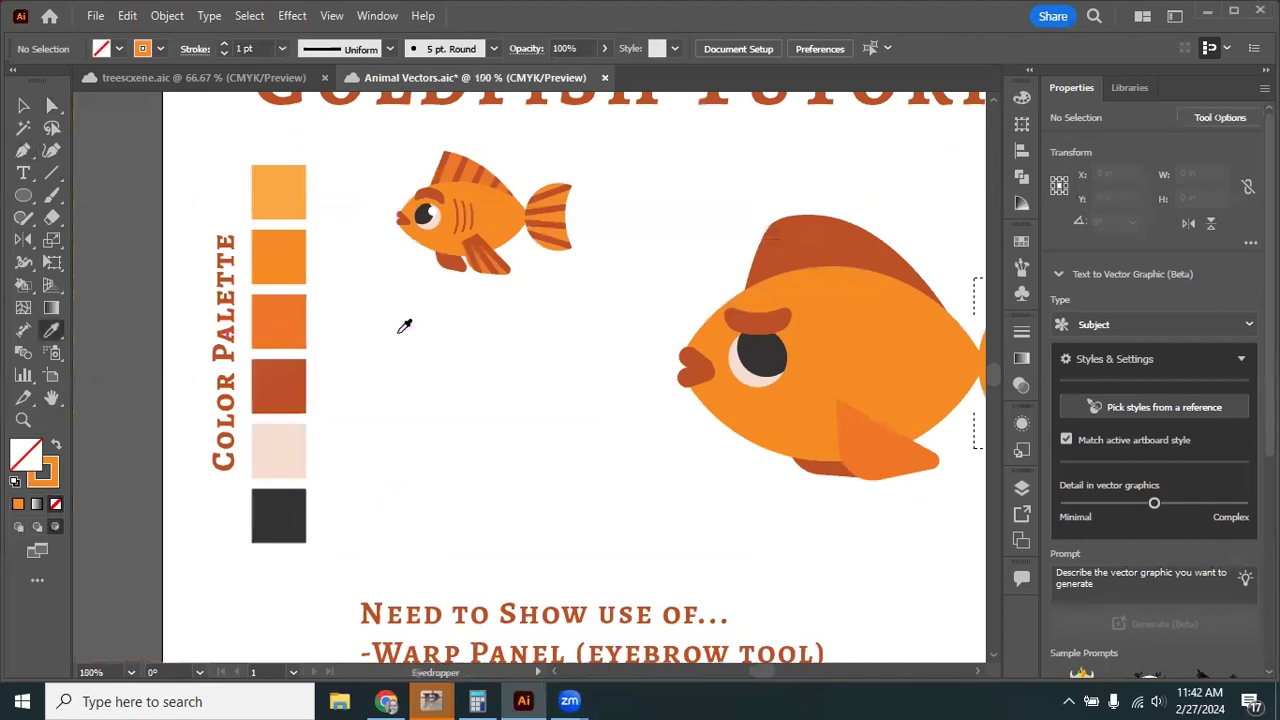
left_click(278, 372)
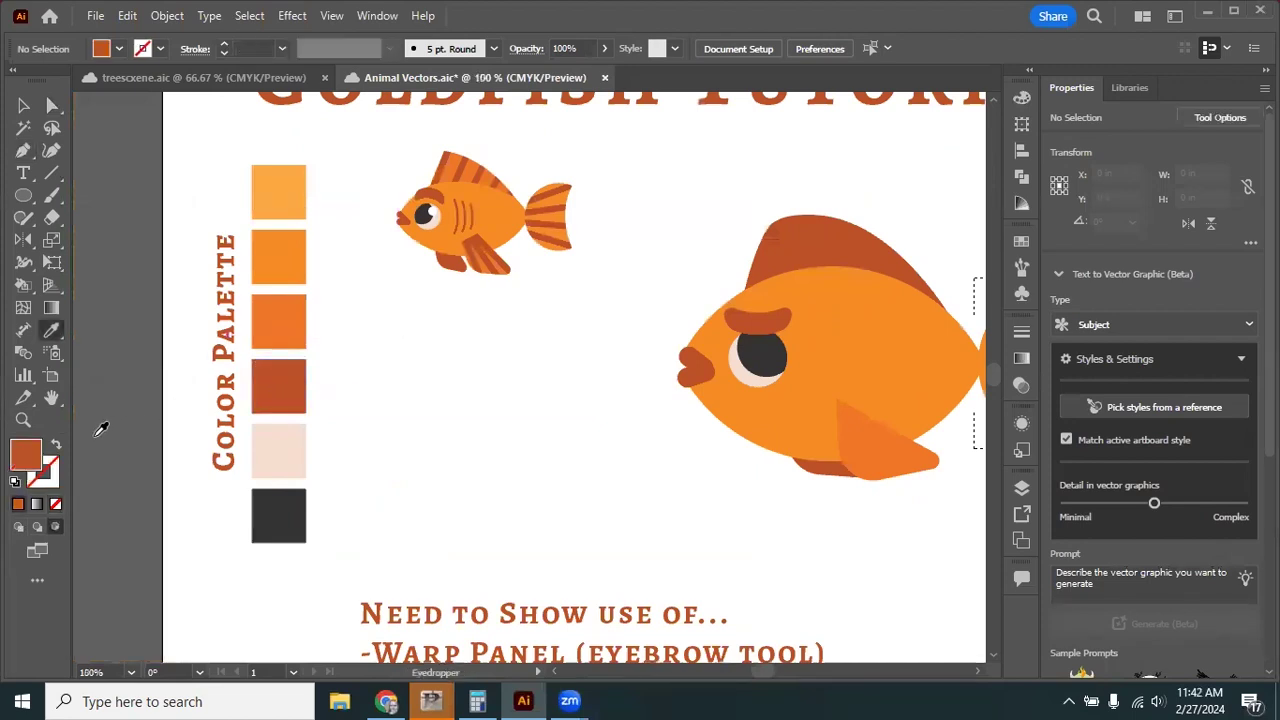
left_click(55, 449)
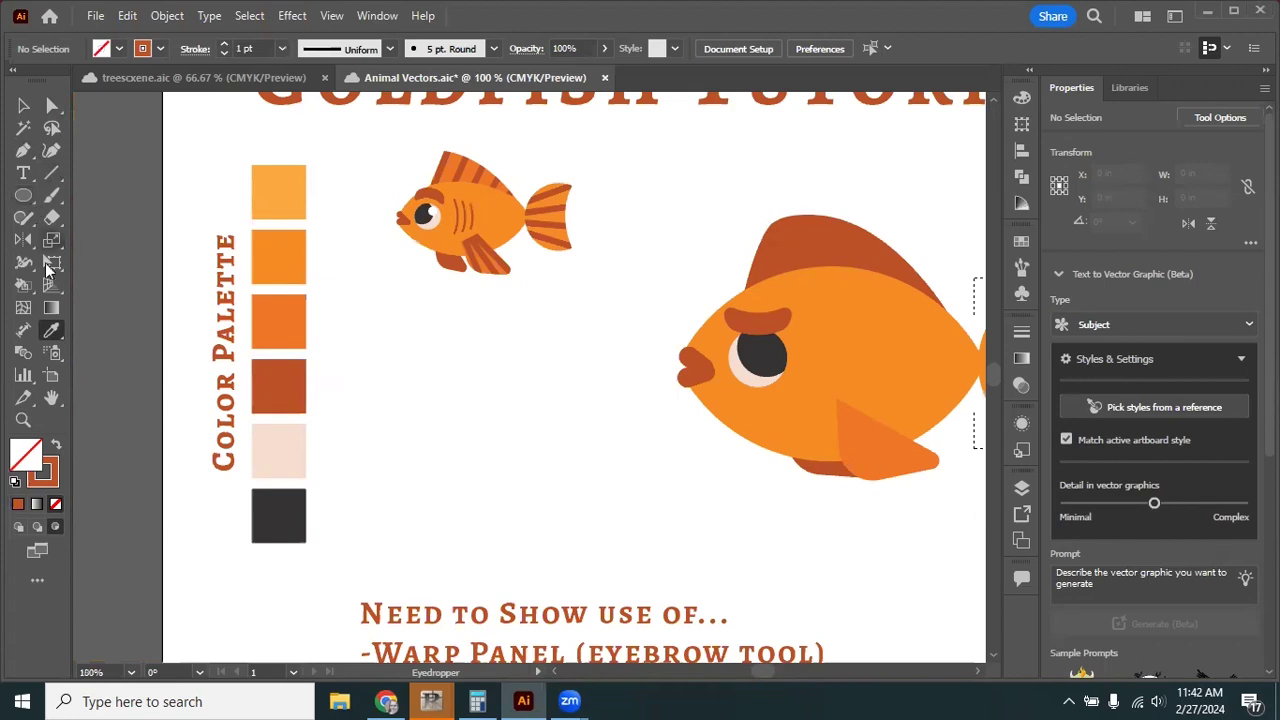
Draw a straight 4 pt diagonal stripe with the Pen tool across the tail's upper lobe, about 1.07 in wide and 0.83 in high.
left_click(23, 150)
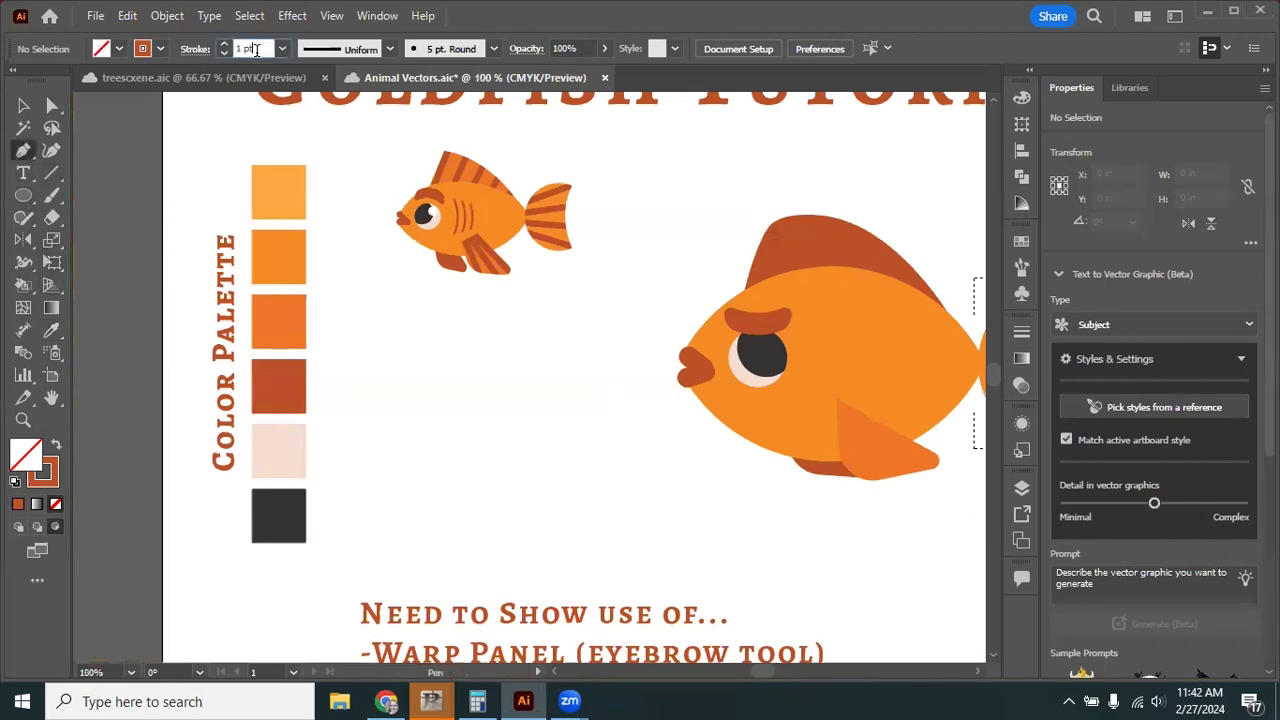
left_click(250, 48)
type("4")
key("Return")
mouse_move(484, 248)
left_mouse_down()
mouse_move(443, 363)
mouse_move(814, 253)
mouse_move(591, 291)
left_mouse_up()
key("ctrl+plus")
key("ctrl+plus")
key("ctrl+plus")
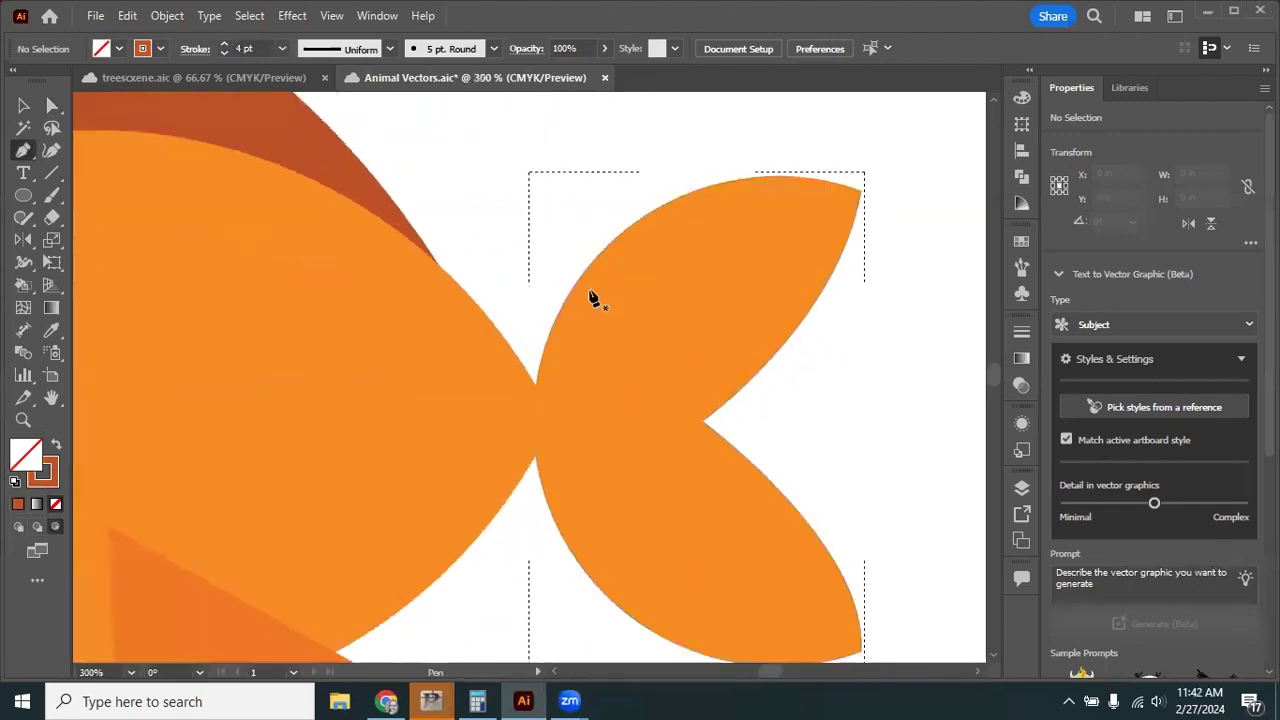
scroll(605, 273, "right", 2)
scroll(605, 273, "up", 1)
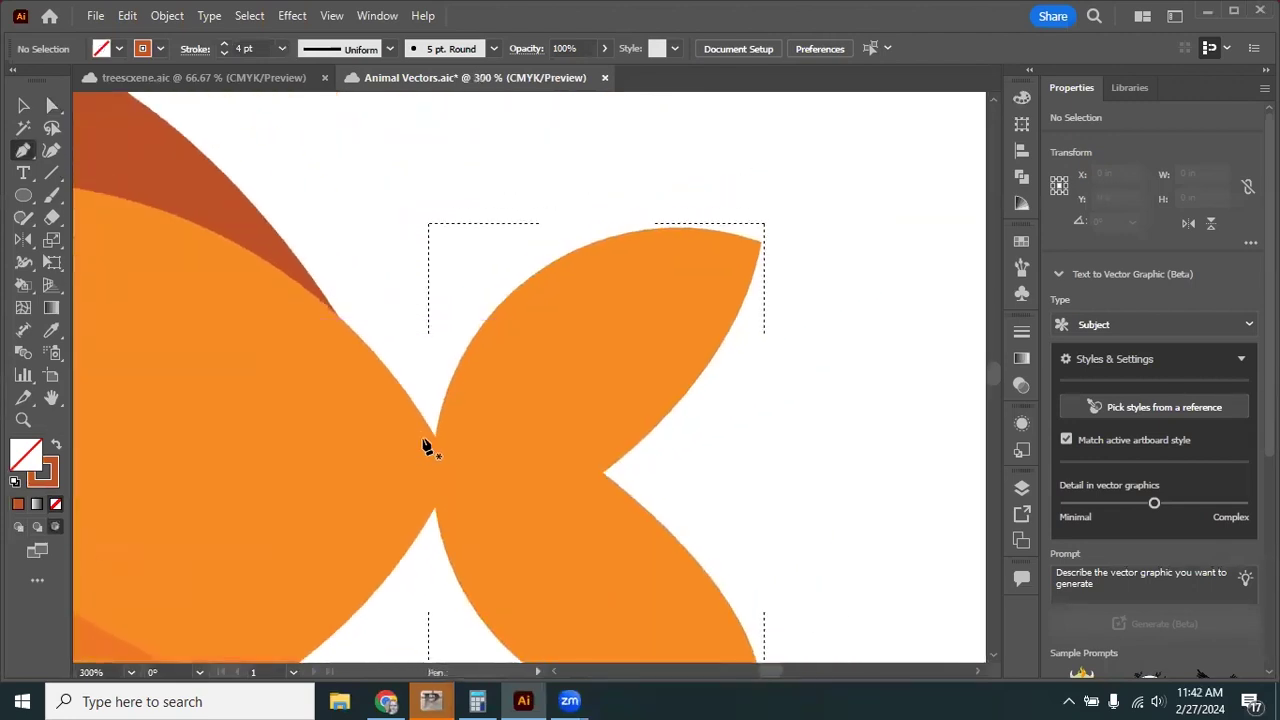
left_click(424, 438)
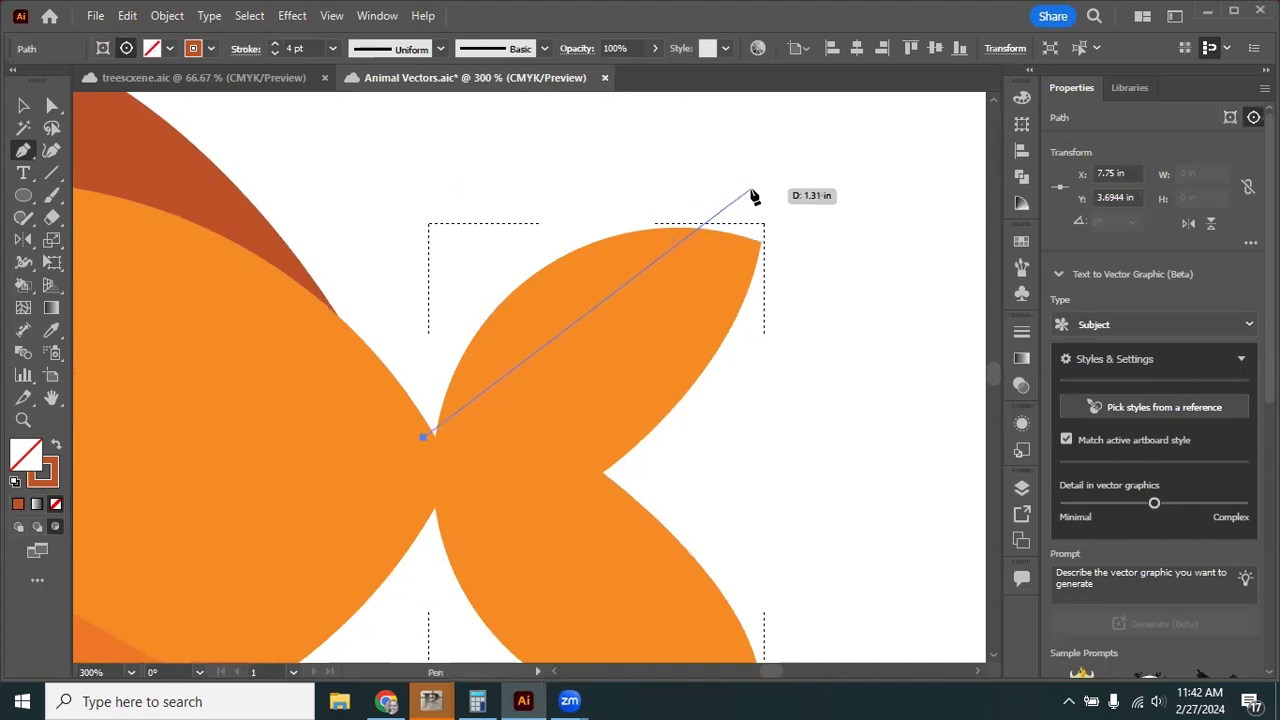
left_click(760, 178)
key("v")
left_click(900, 243)
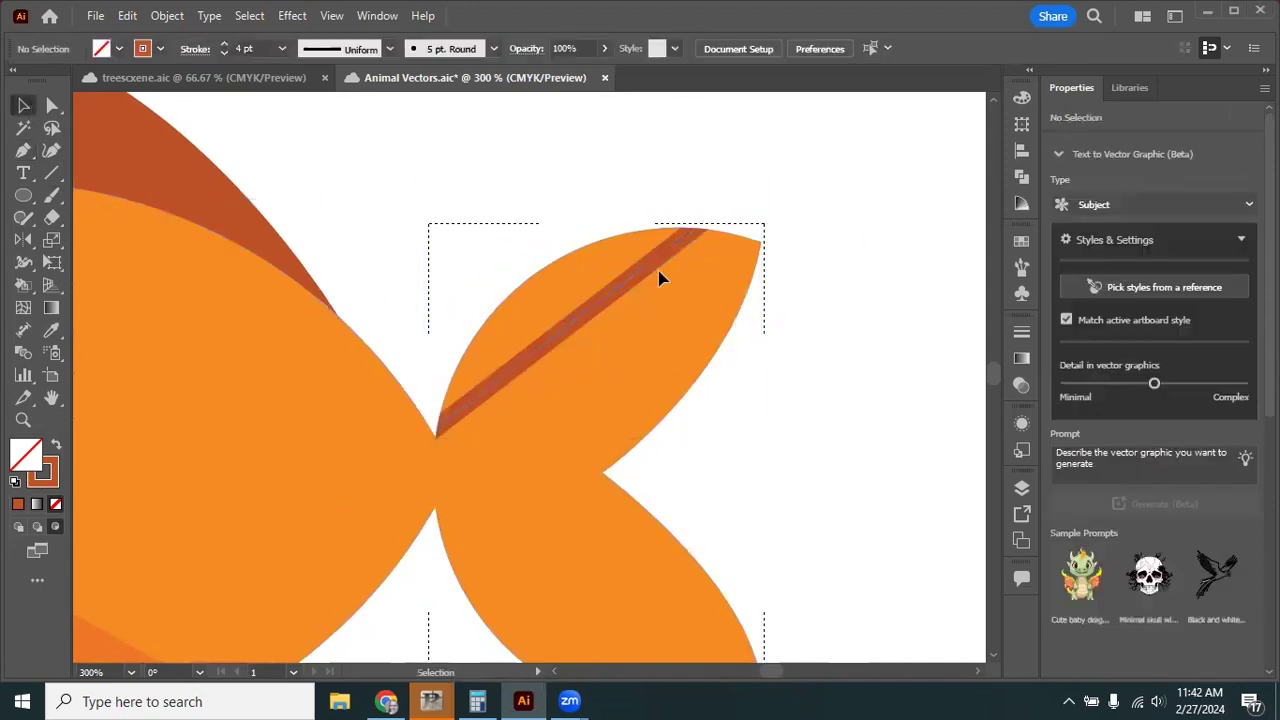
Isolate the tail's clip group and move the diagonal stripe straight up to about Y 3.17 in.
left_click(577, 328)
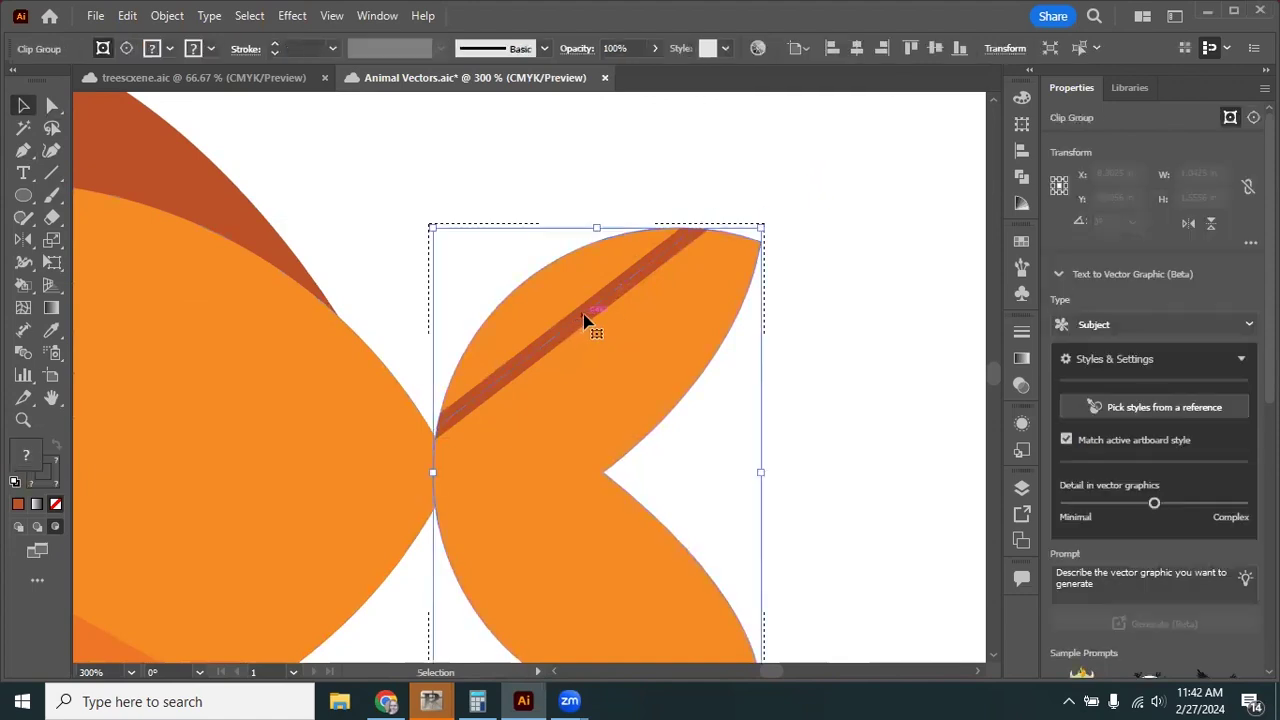
left_click(586, 157)
left_click(622, 290)
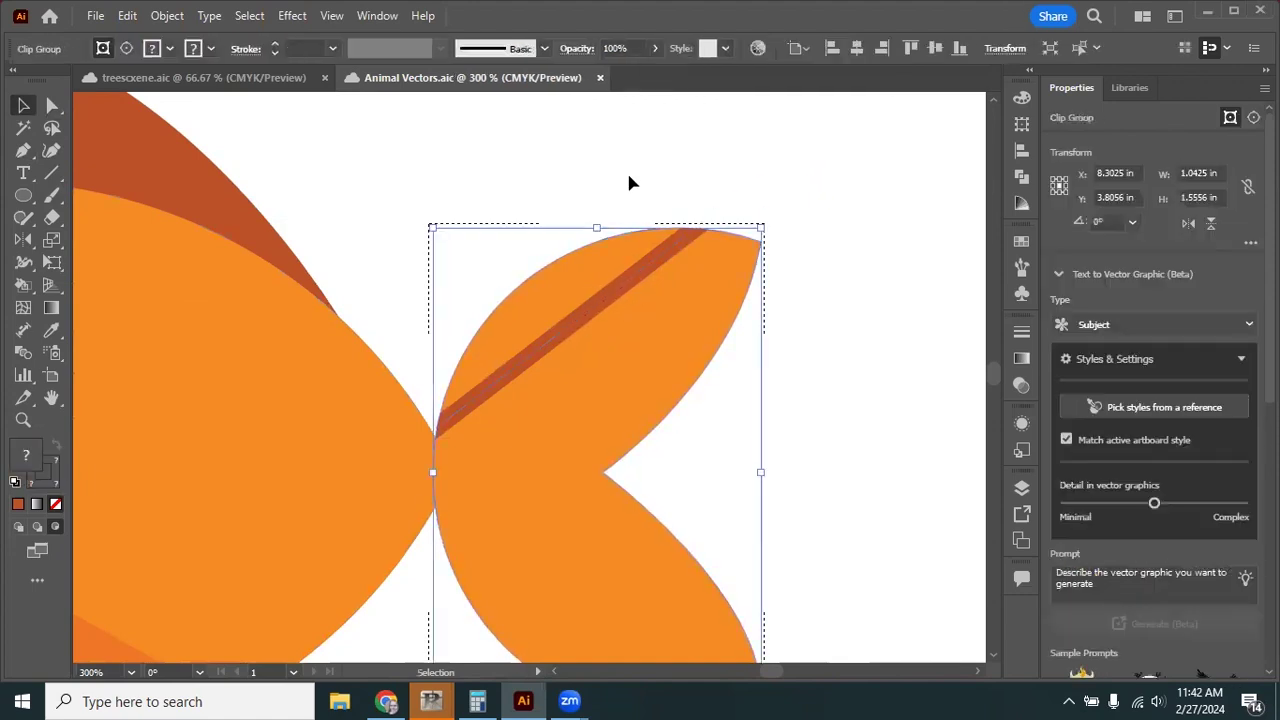
scroll(697, 257, "down", 1)
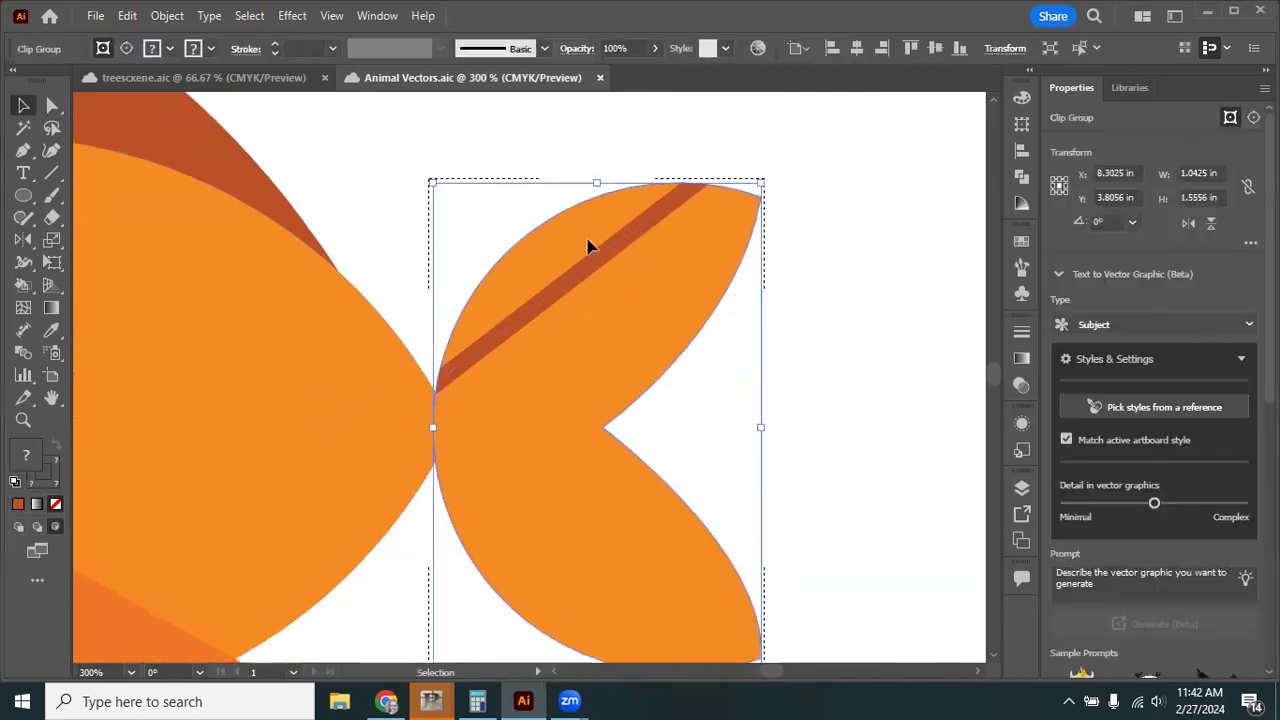
left_click(681, 143)
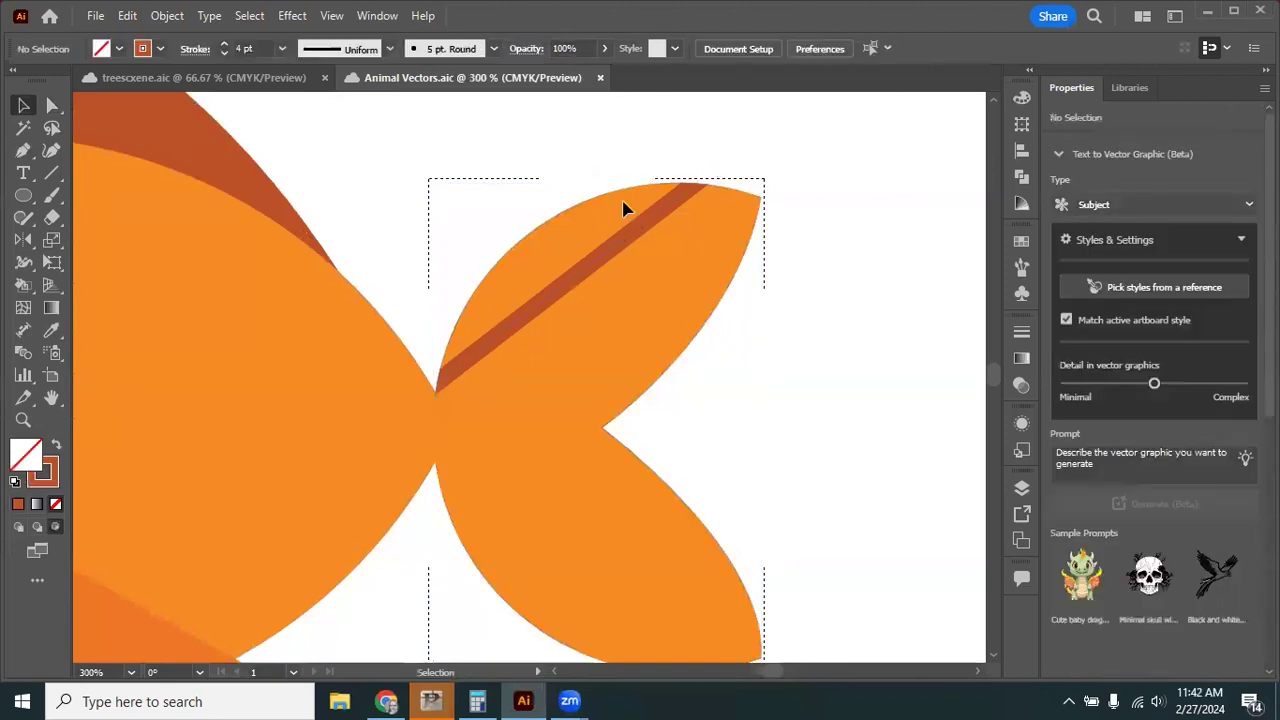
left_click(640, 236)
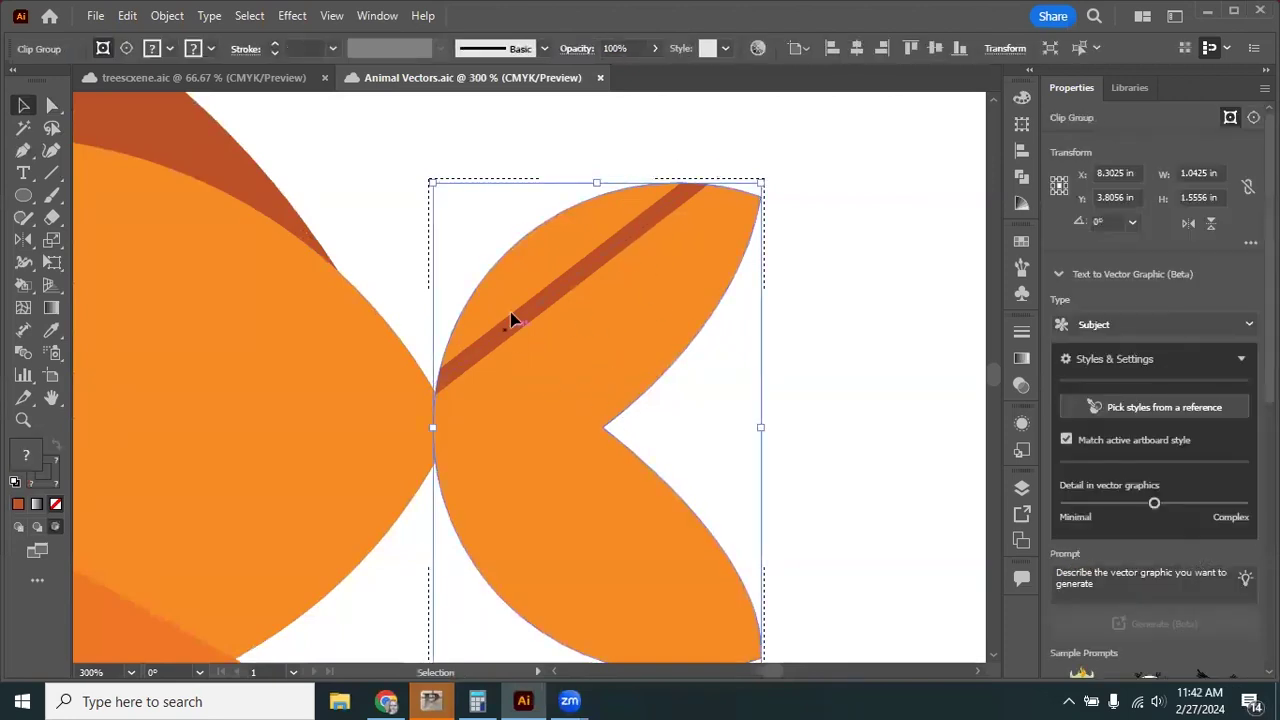
double_click(608, 256)
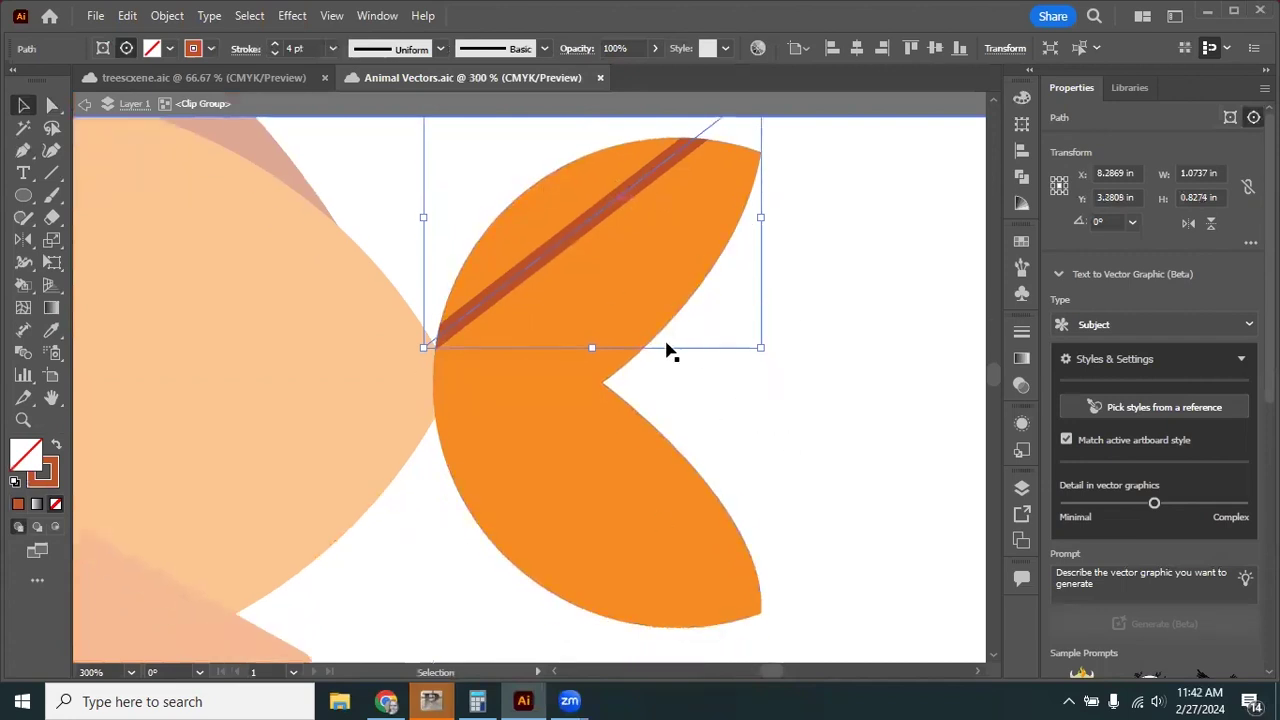
key("ctrl+minus")
scroll(562, 309, "down", 2)
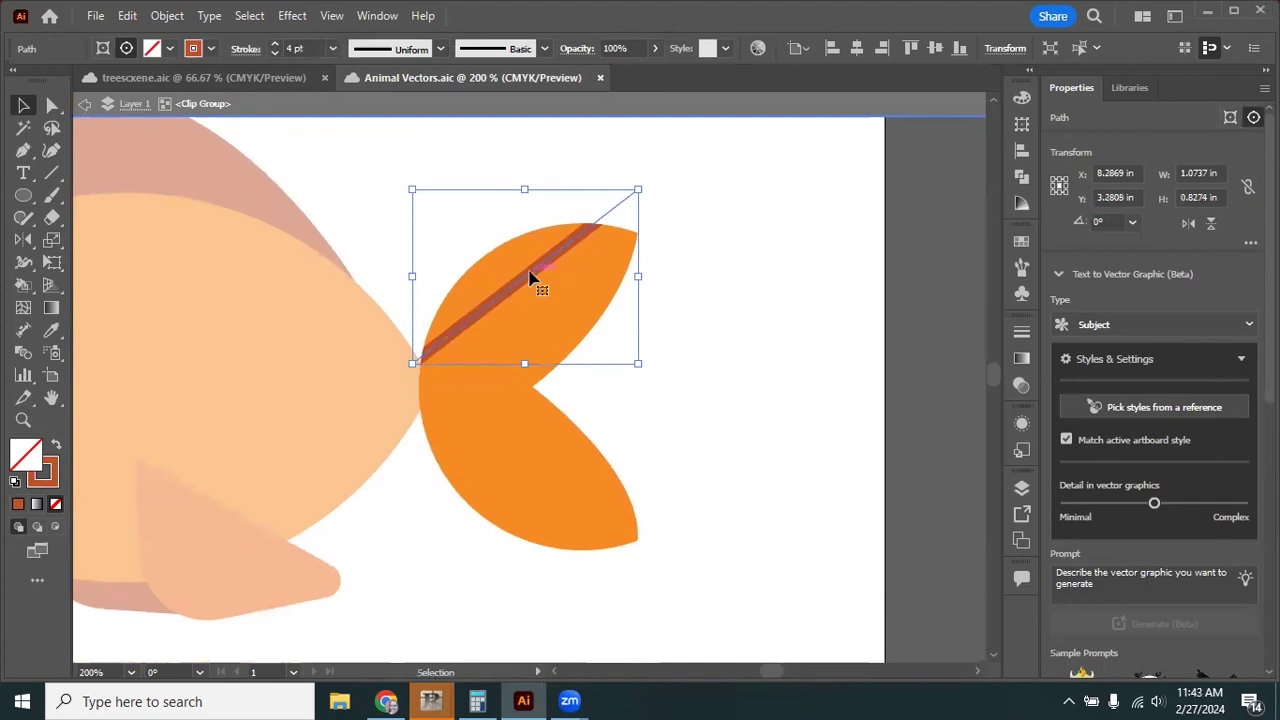
left_click_drag(531, 275, 529, 252)
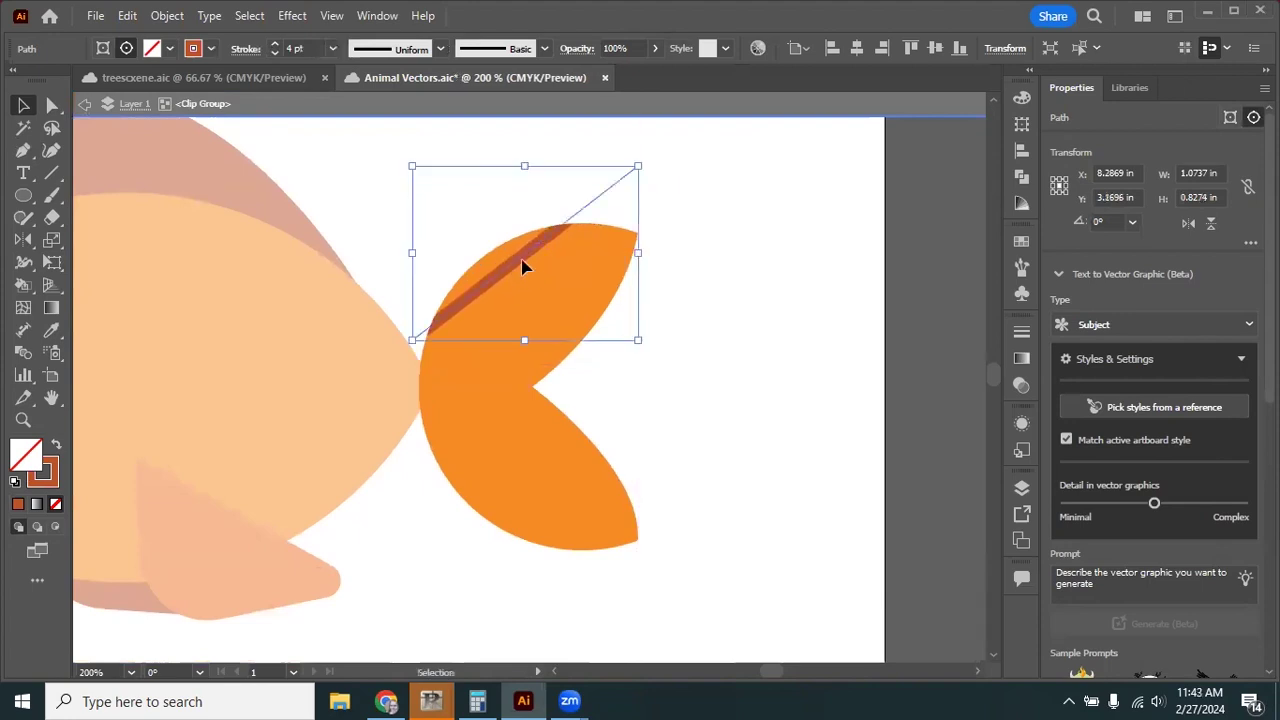
Reflect a copy of the stripe across a horizontal axis at the tail's base onto the lower lobe.
left_click(24, 241)
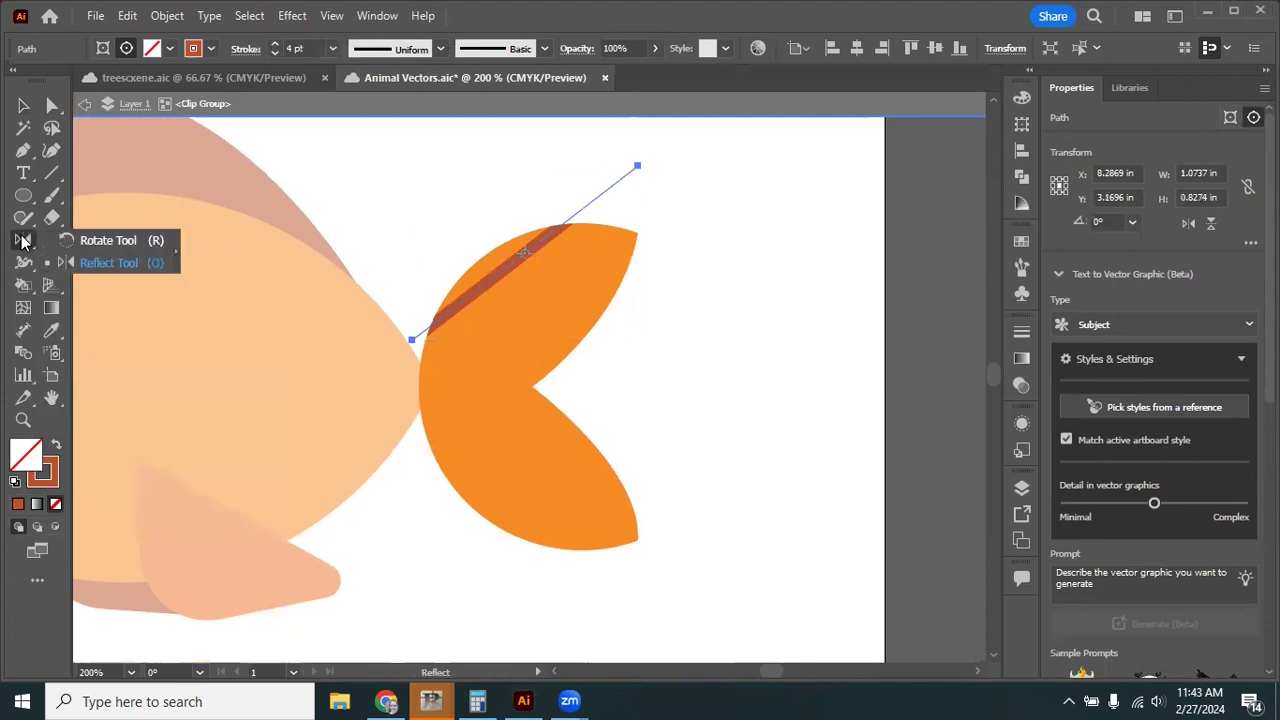
left_click(64, 264)
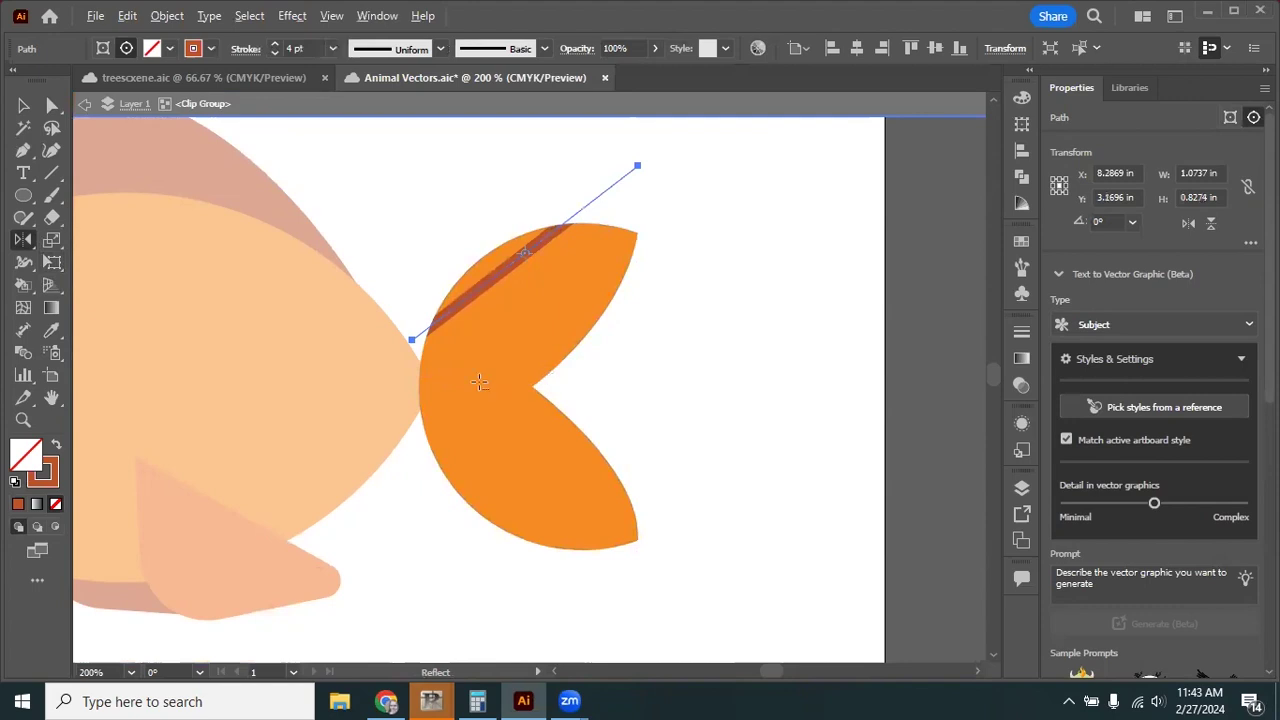
left_click(416, 380, "alt")
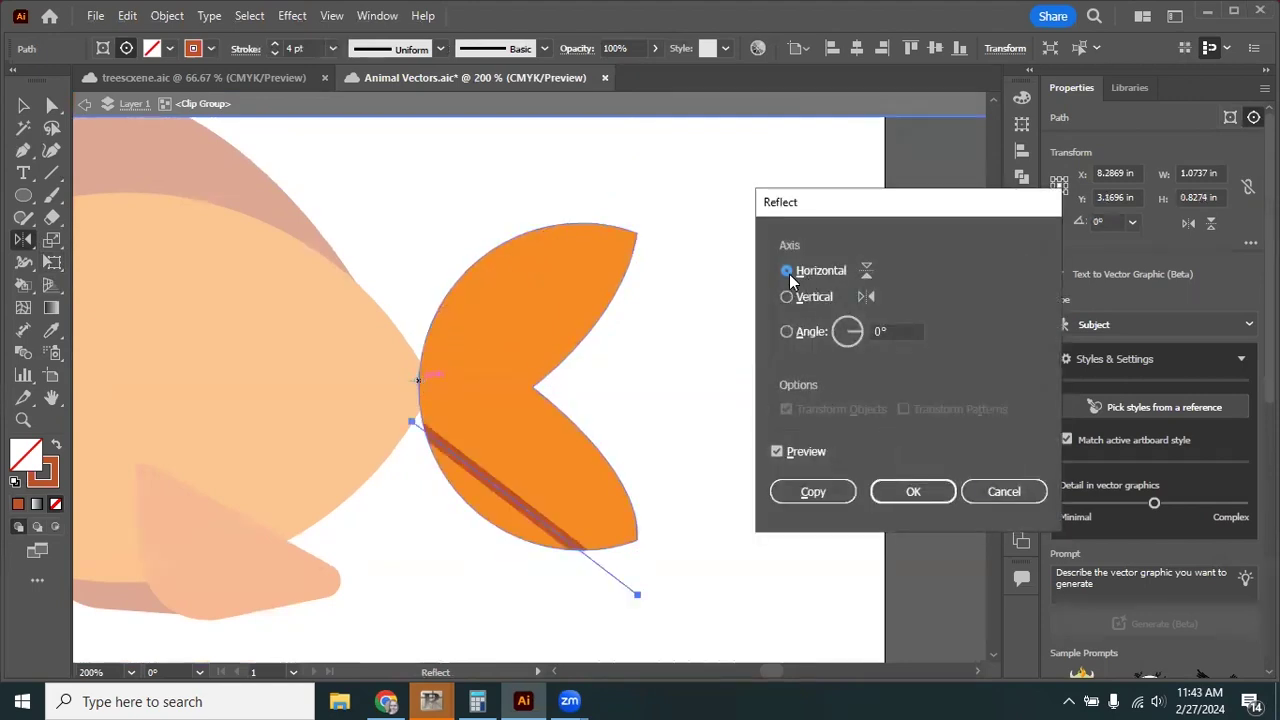
left_click(813, 494)
left_click(23, 104)
left_click(737, 385)
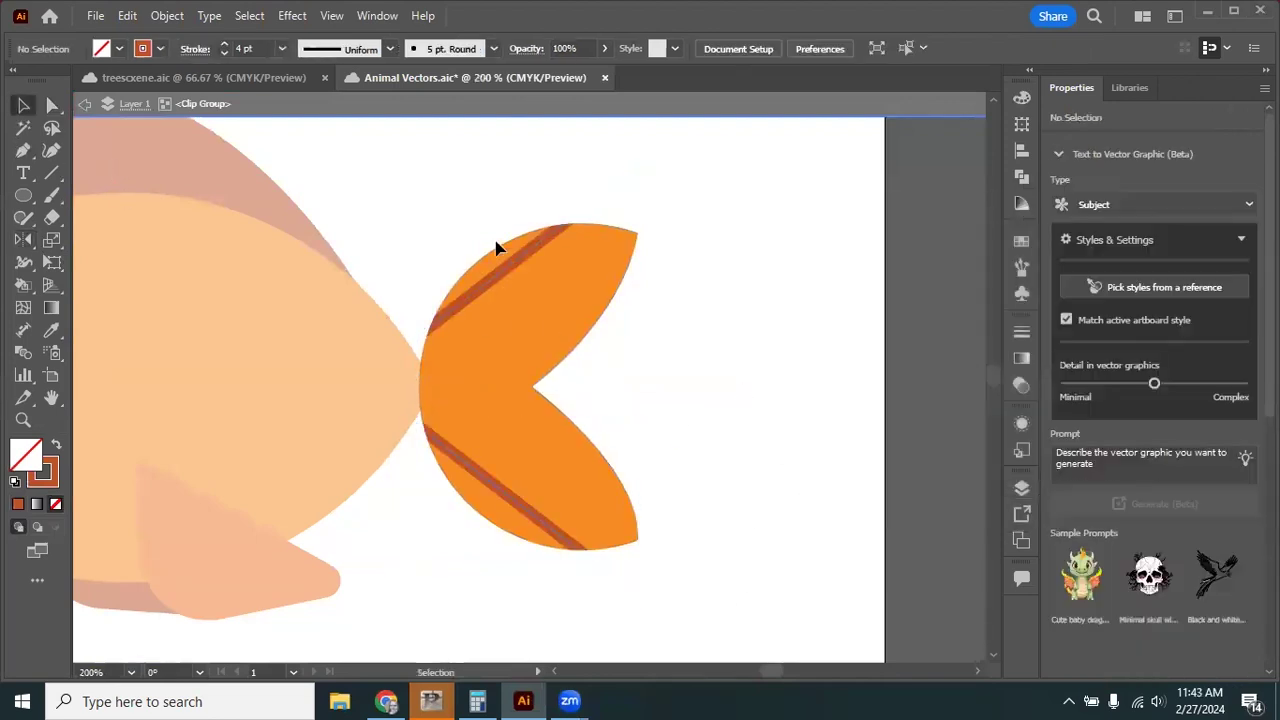
Select both diagonal tail stripes and set the blend options to Specified Steps with a value of 3.
left_click(520, 509)
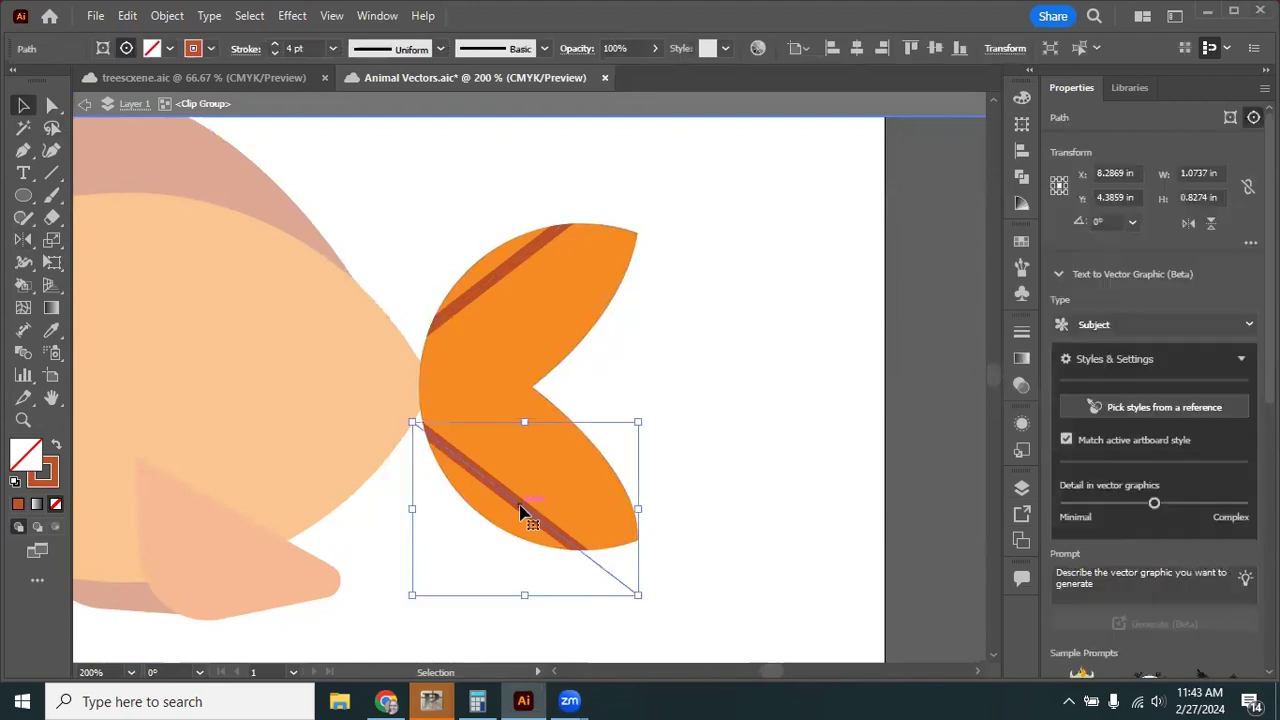
left_click(506, 278, "shift")
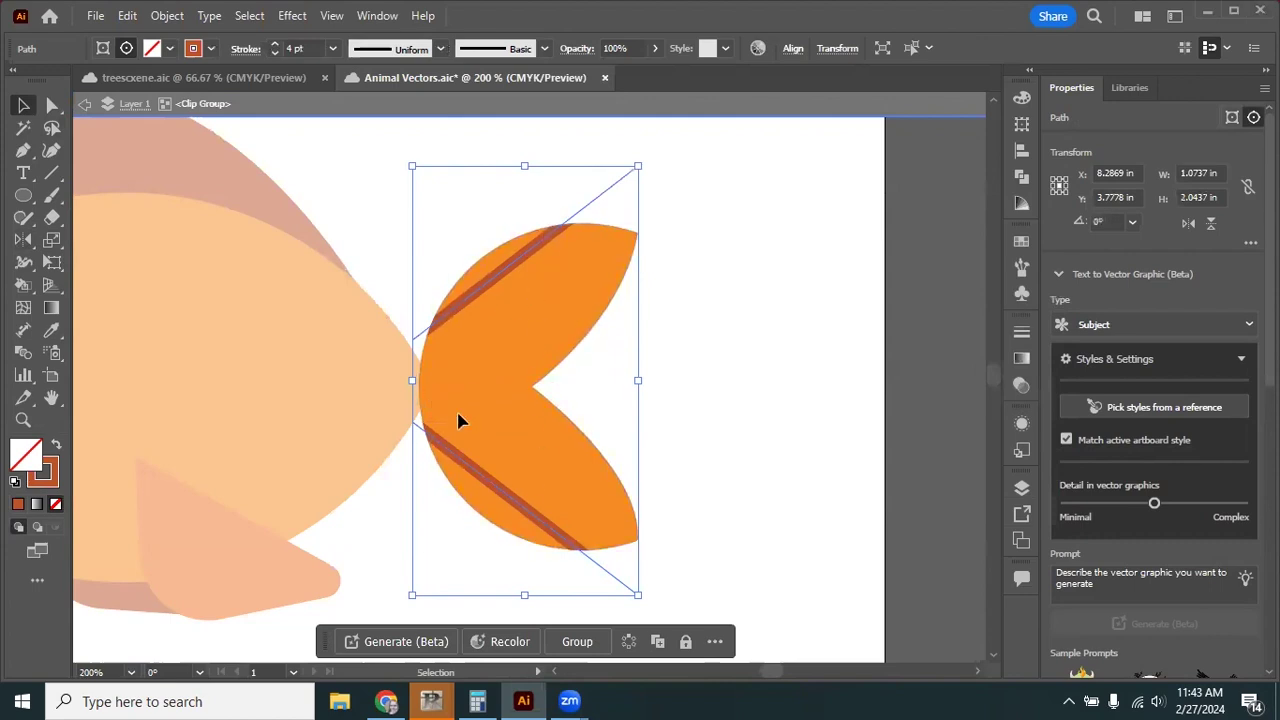
left_click(167, 16)
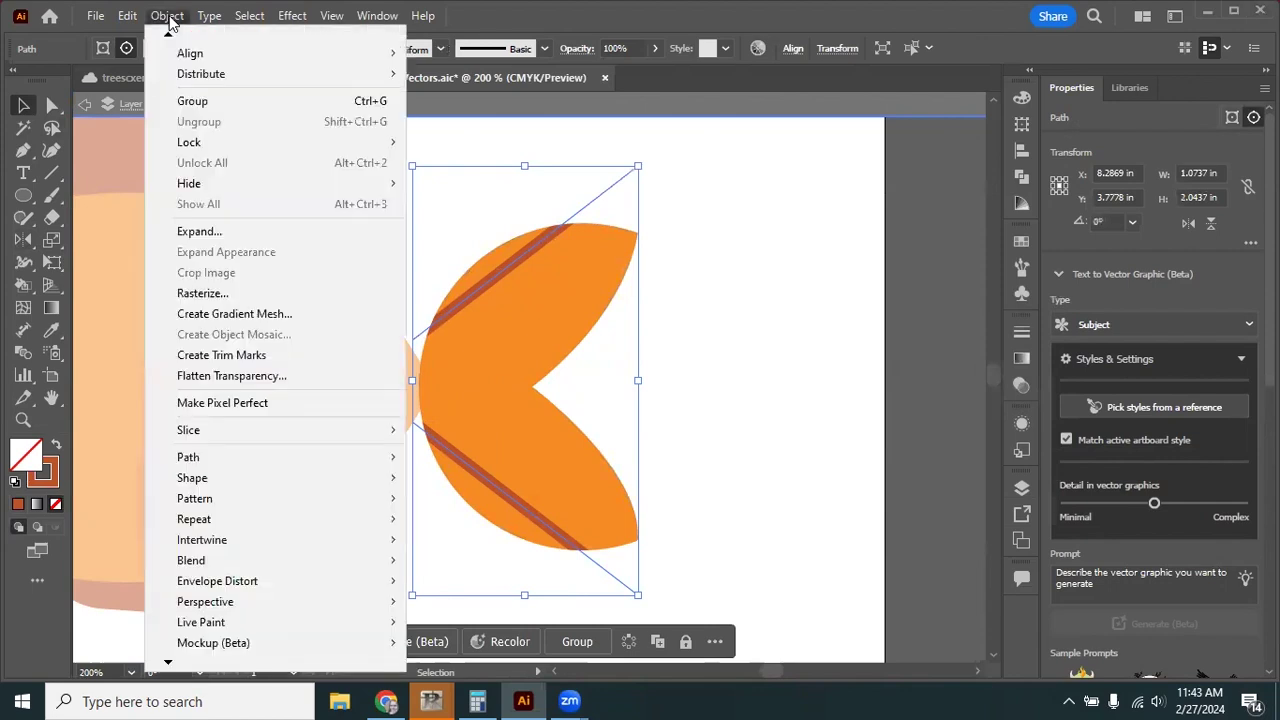
mouse_move(271, 562)
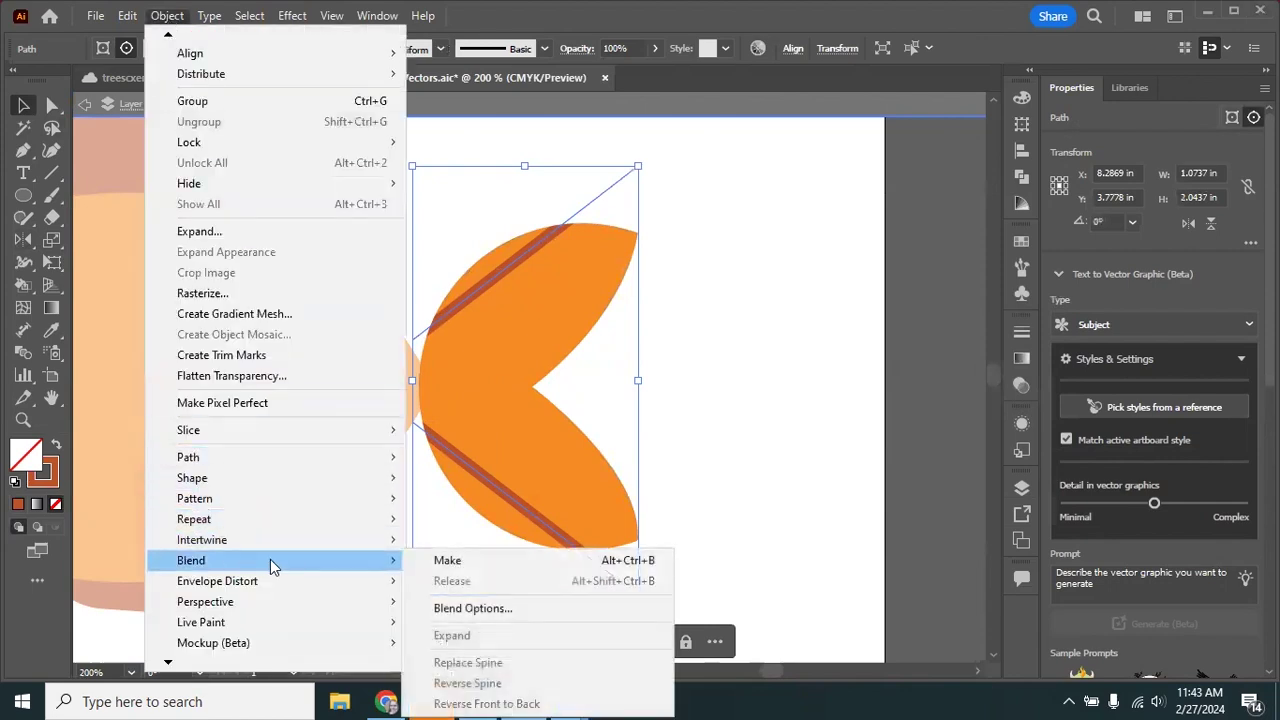
left_click(475, 610)
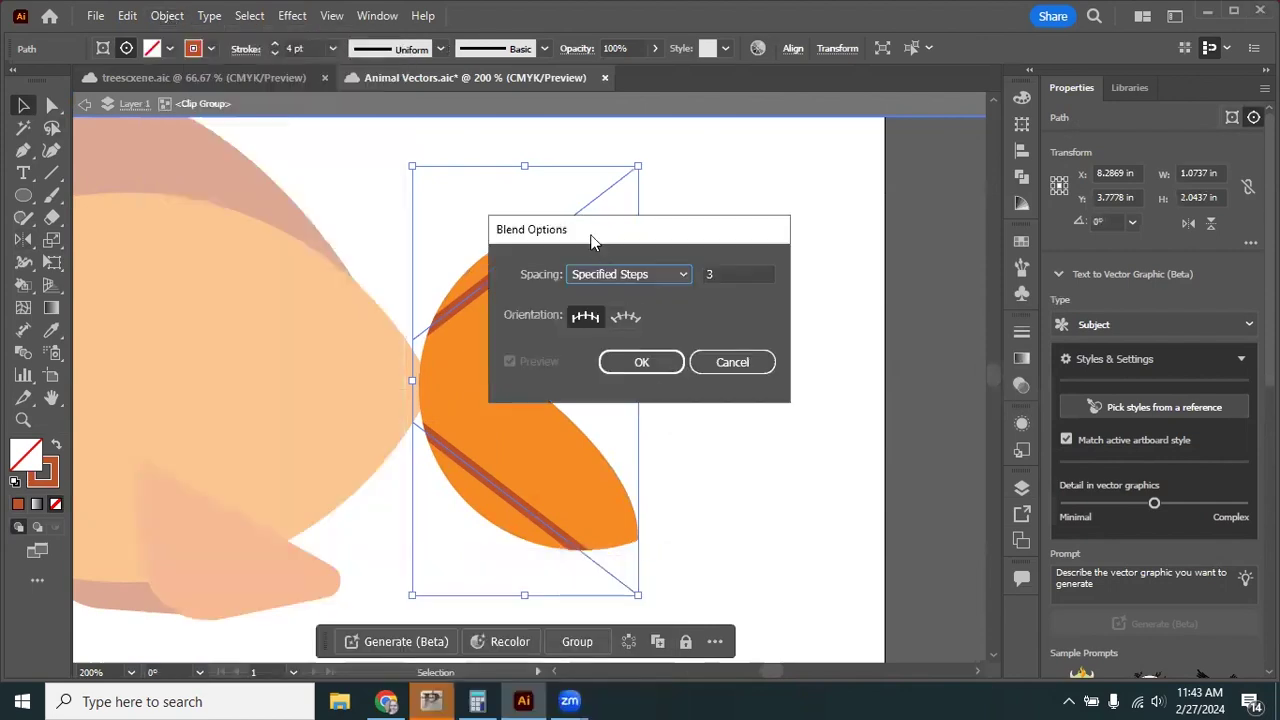
left_click_drag(592, 240, 758, 215)
left_click(785, 245)
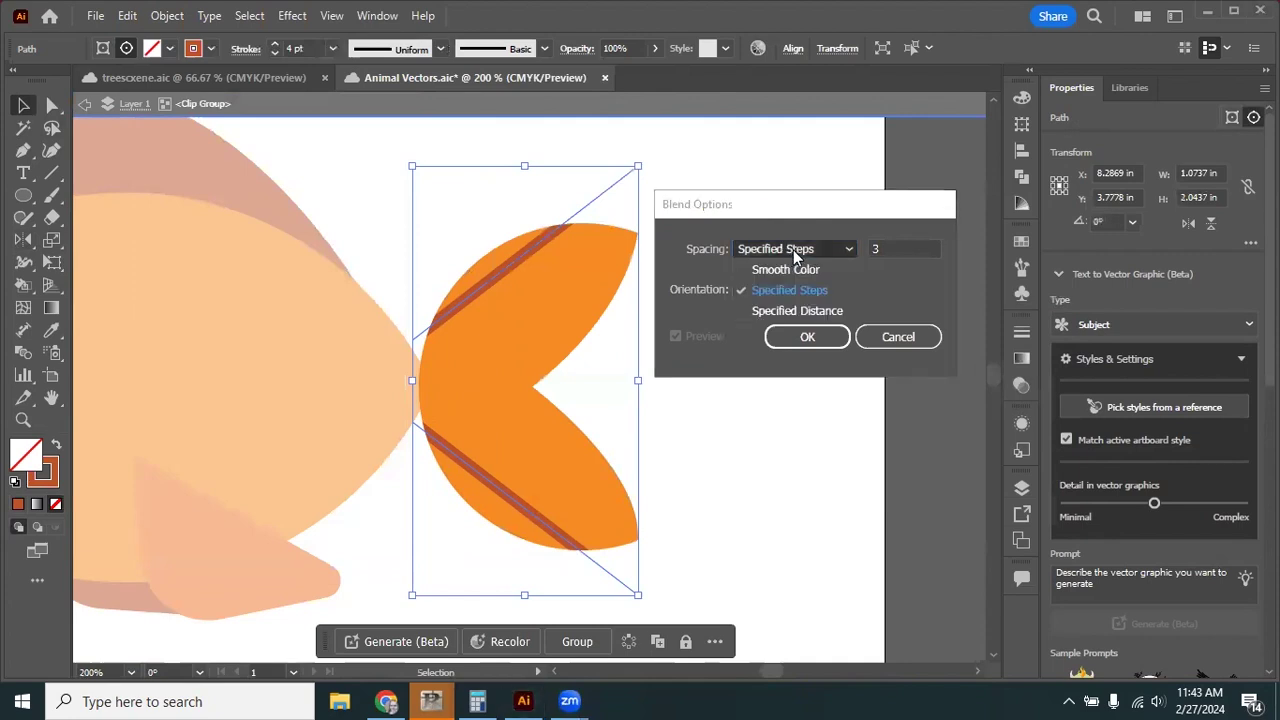
left_click(793, 250)
left_click(885, 250)
left_click_drag(885, 250, 868, 262)
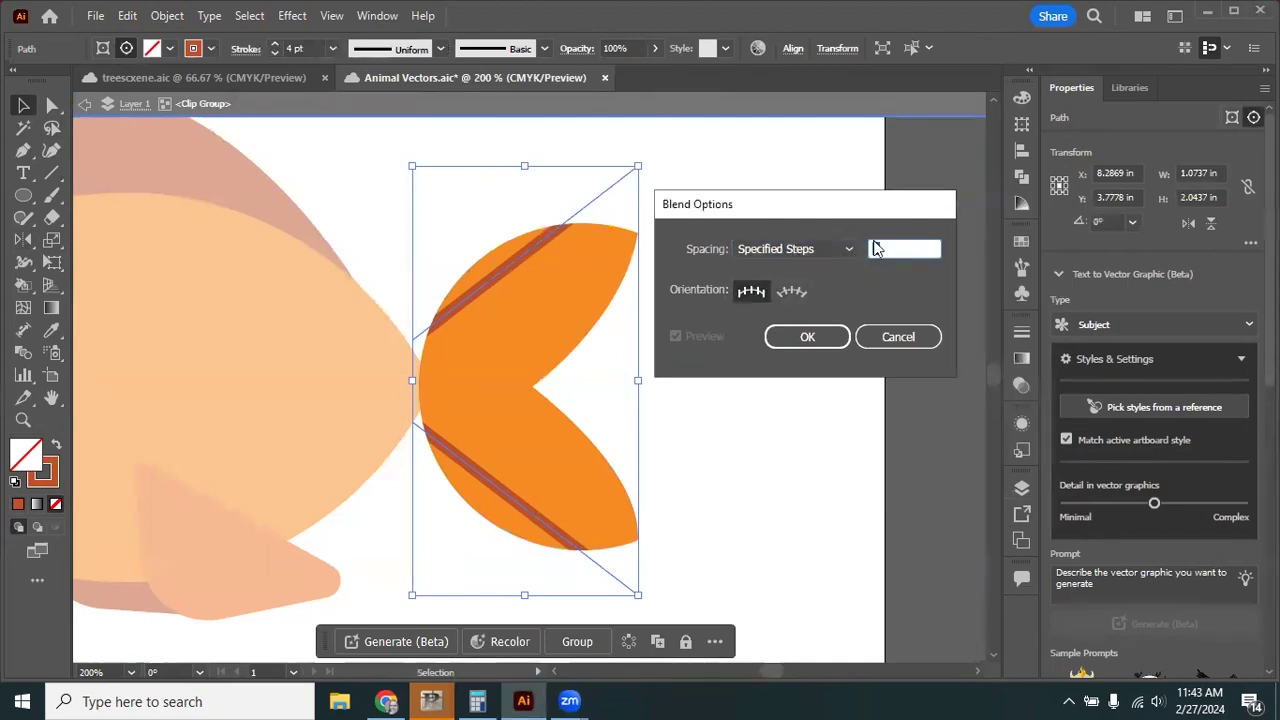
left_click(795, 340)
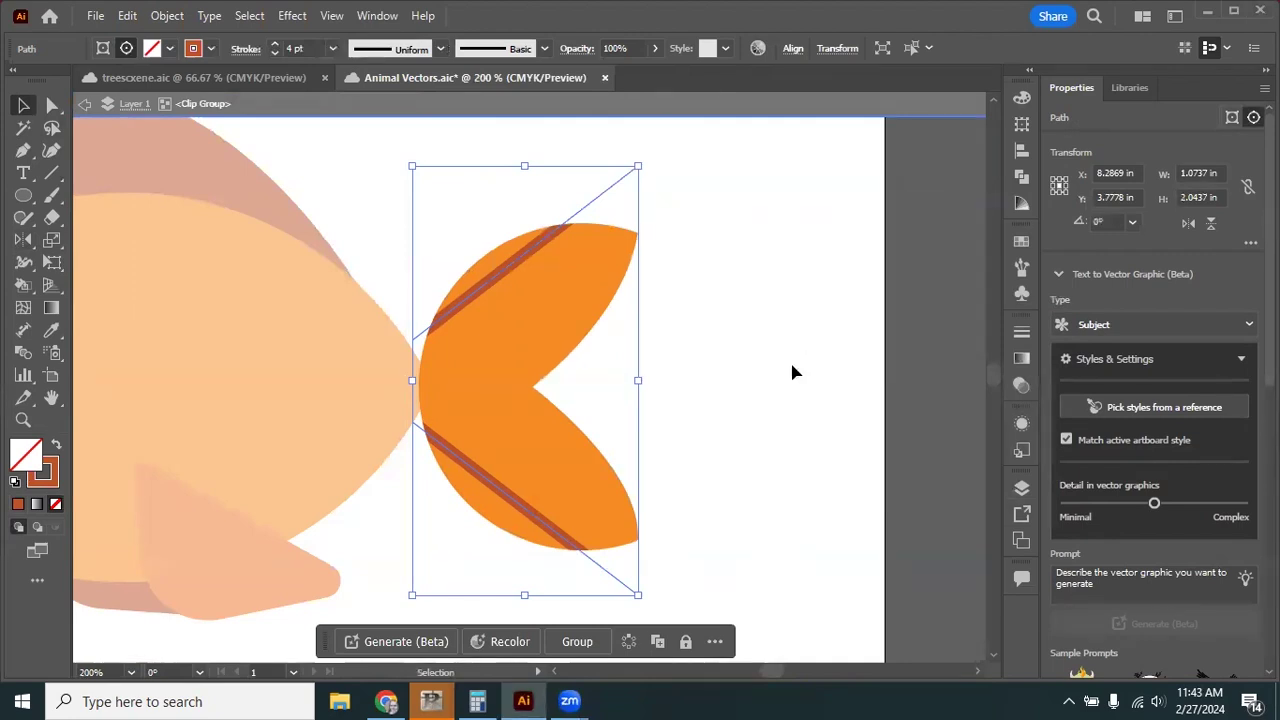
Make a blend between the two tail stripes and exit isolation mode.
left_click(176, 17)
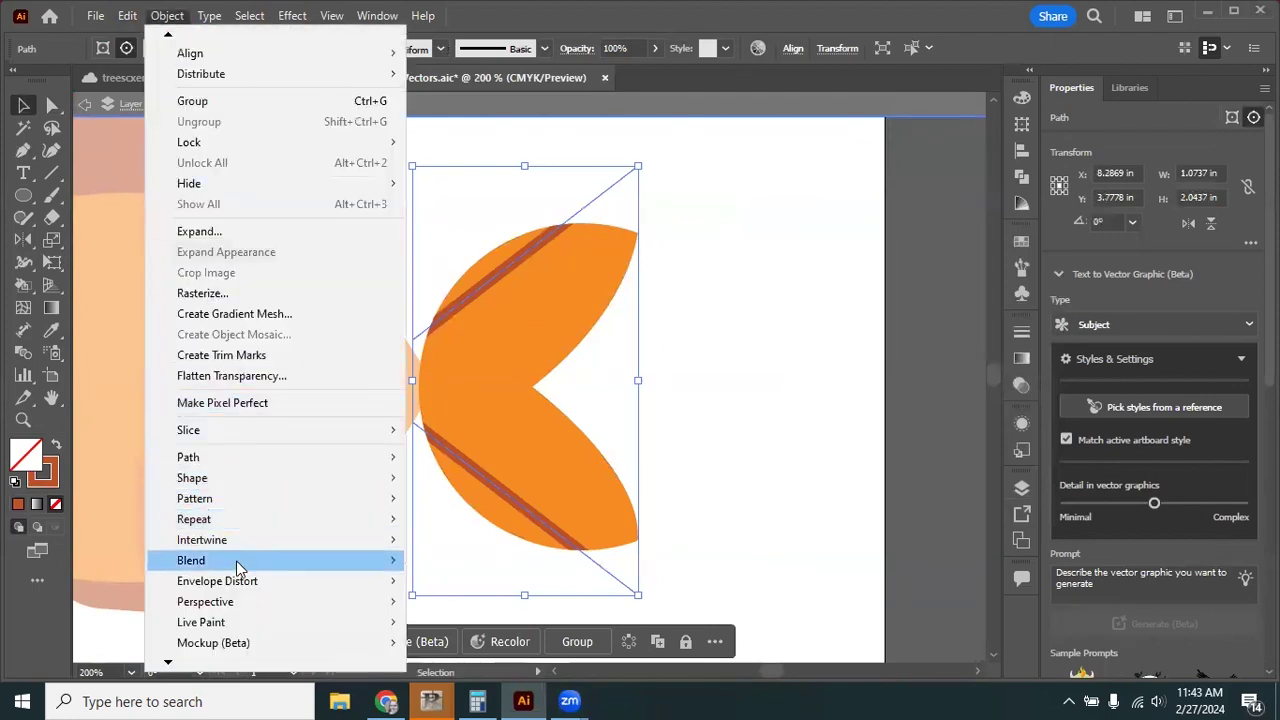
mouse_move(241, 568)
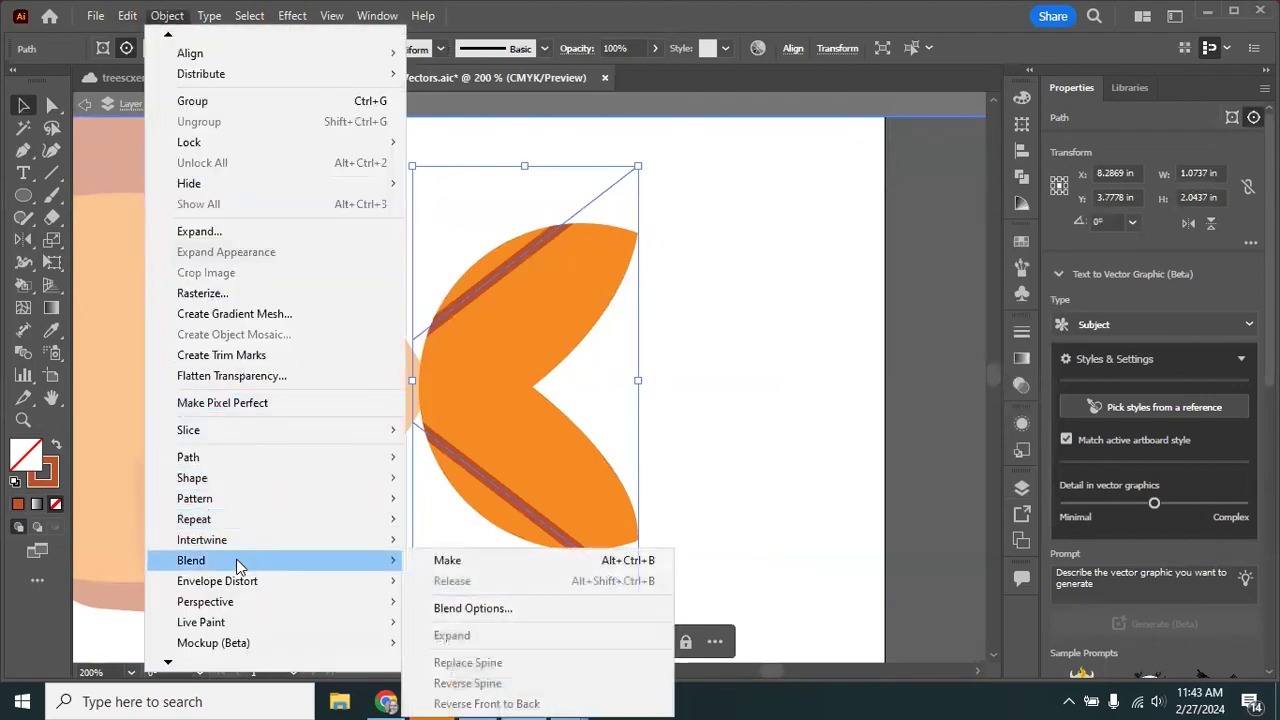
left_click(446, 560)
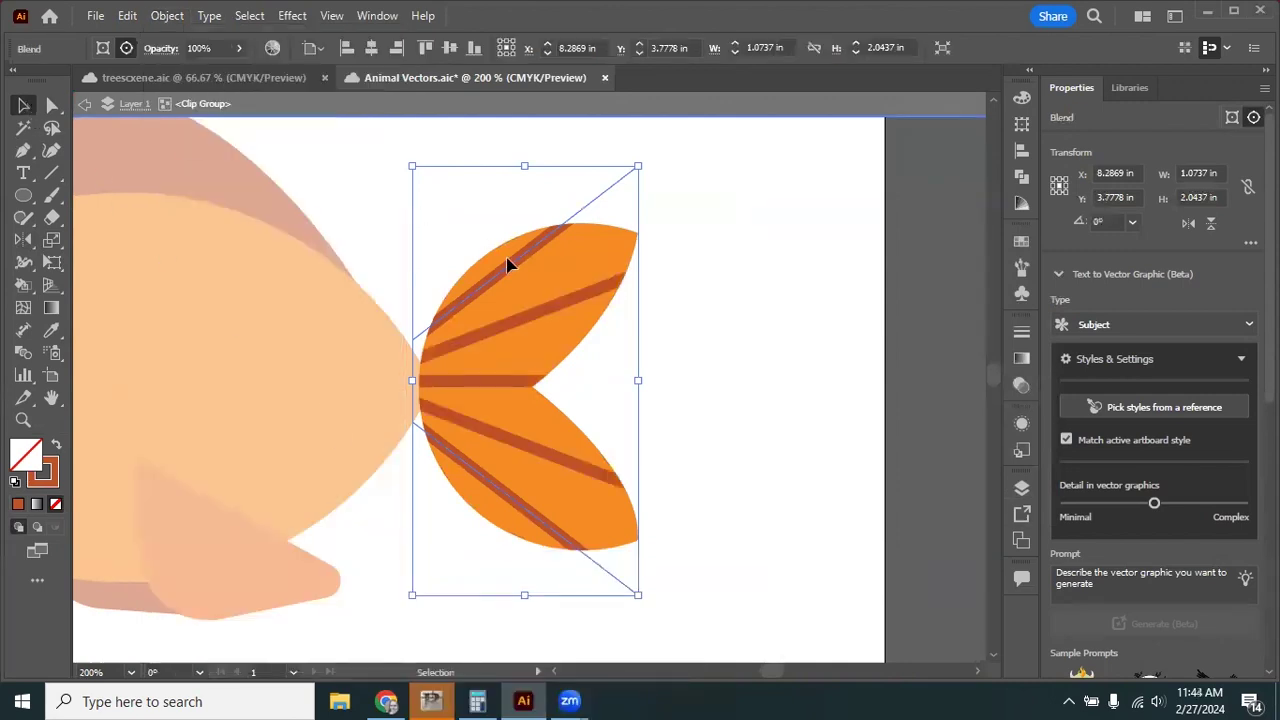
left_click(810, 485)
key("ctrl+minus")
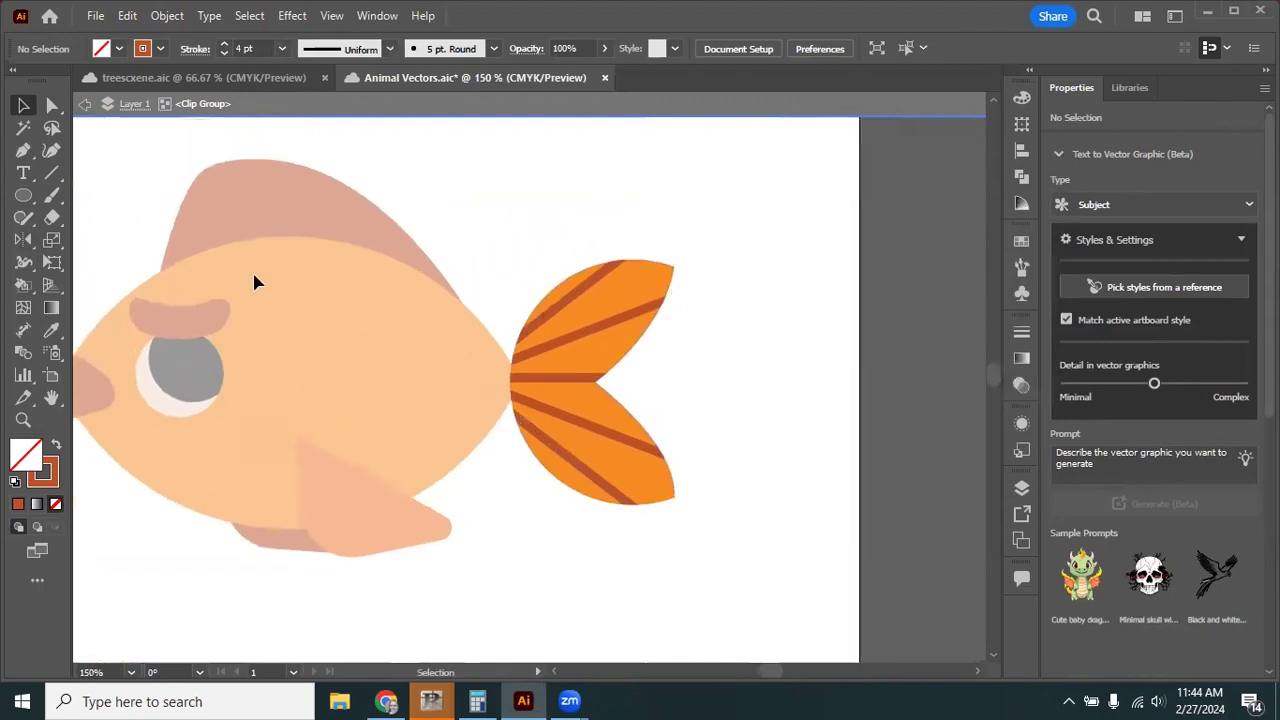
left_click(86, 106)
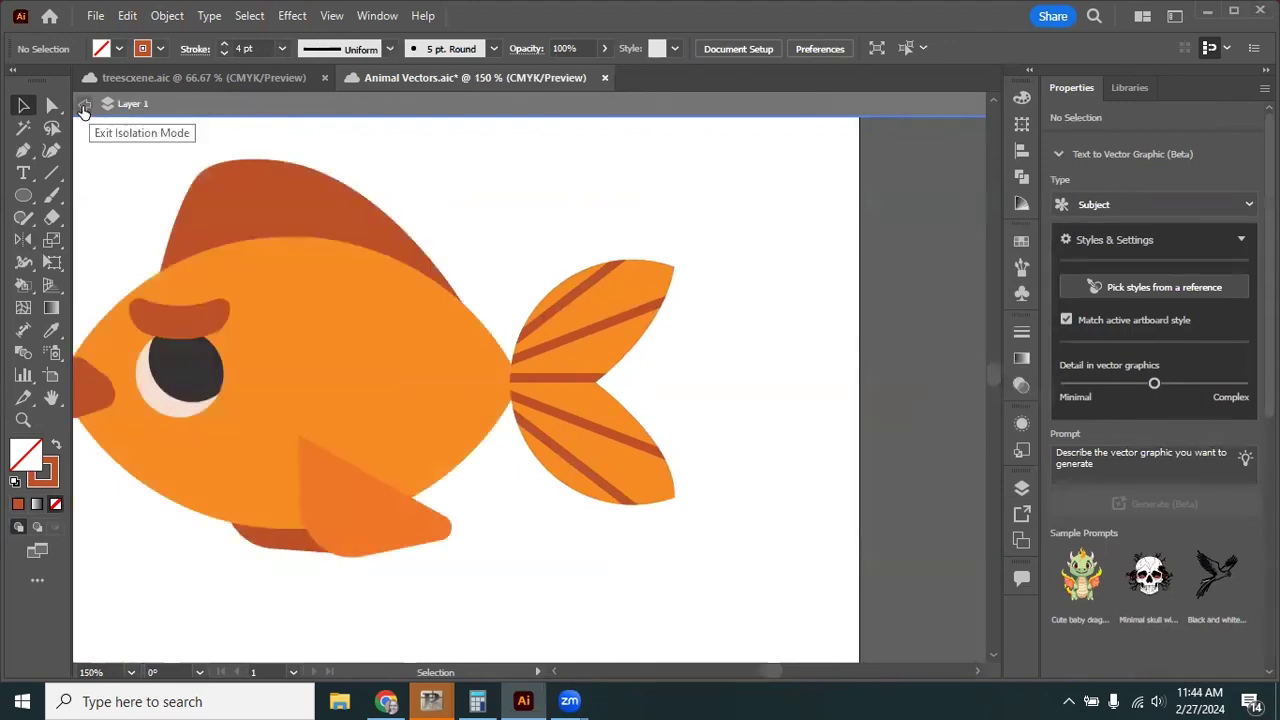
left_click(85, 106)
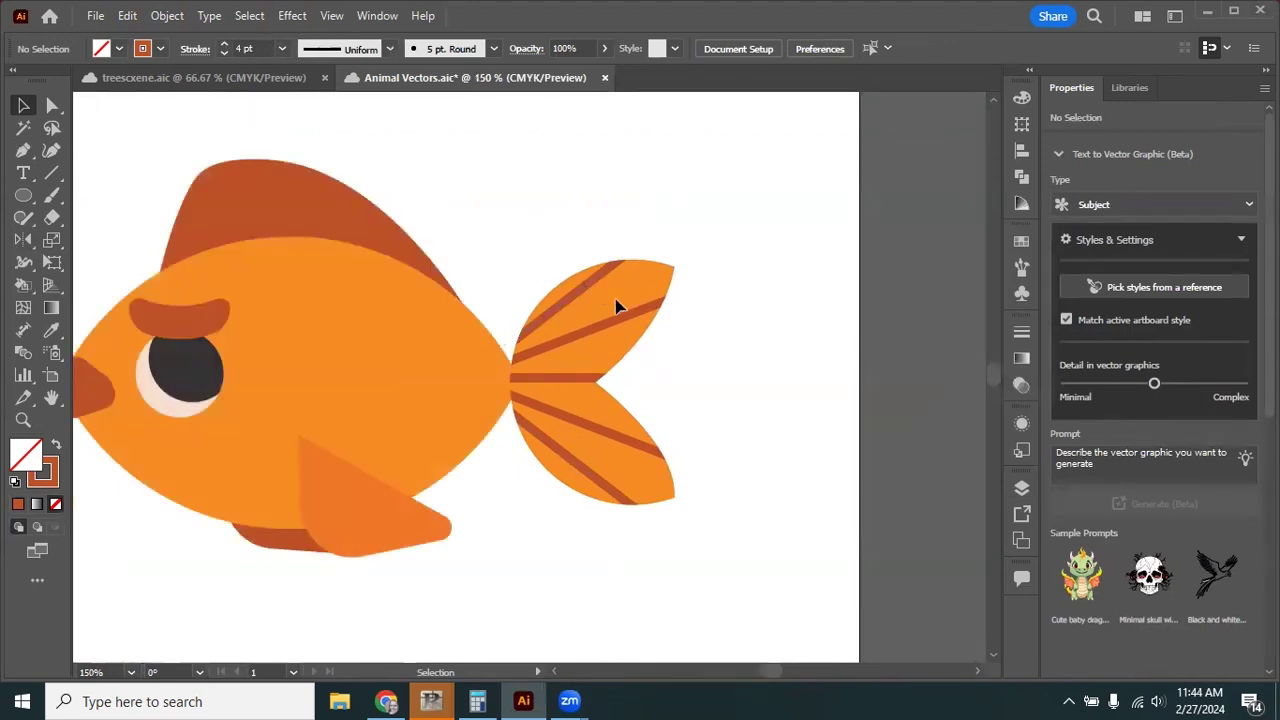
Recolour the dorsal fin and the side fin with the palette's third swatch, the darker orange.
left_click(389, 303)
left_click(346, 217)
left_click_drag(608, 163, 734, 177)
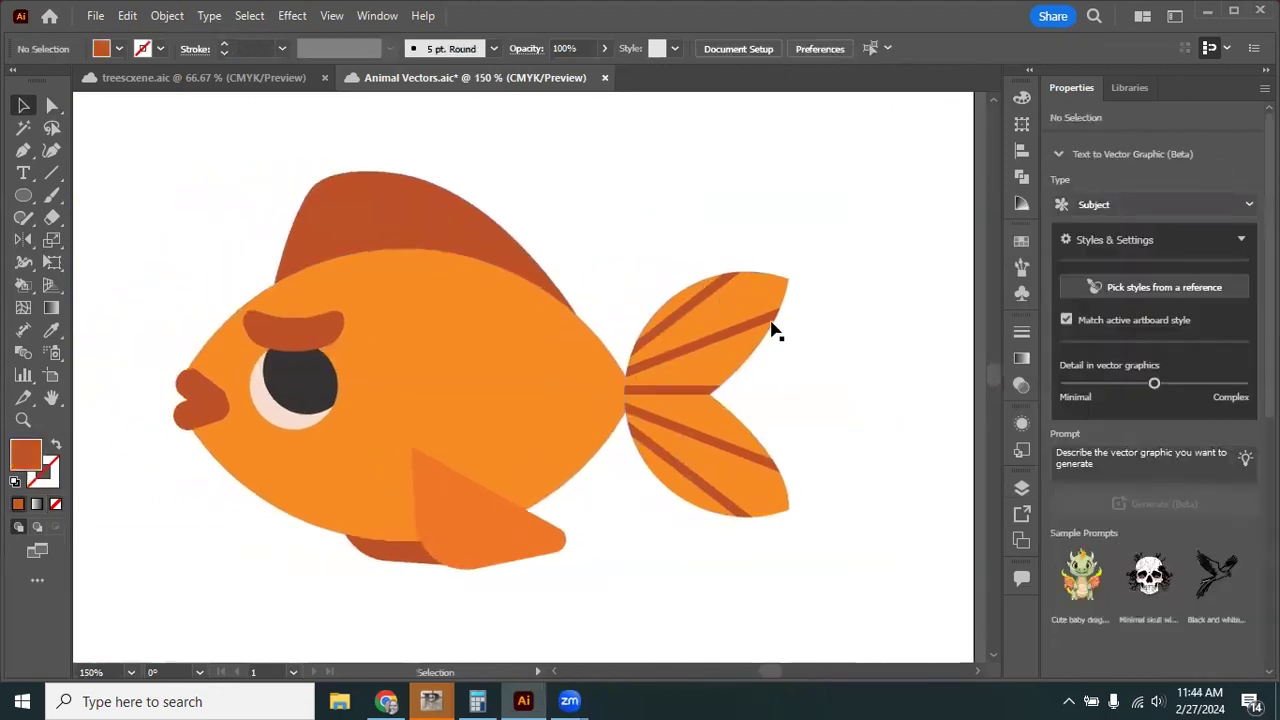
left_click(483, 531)
left_click(397, 187)
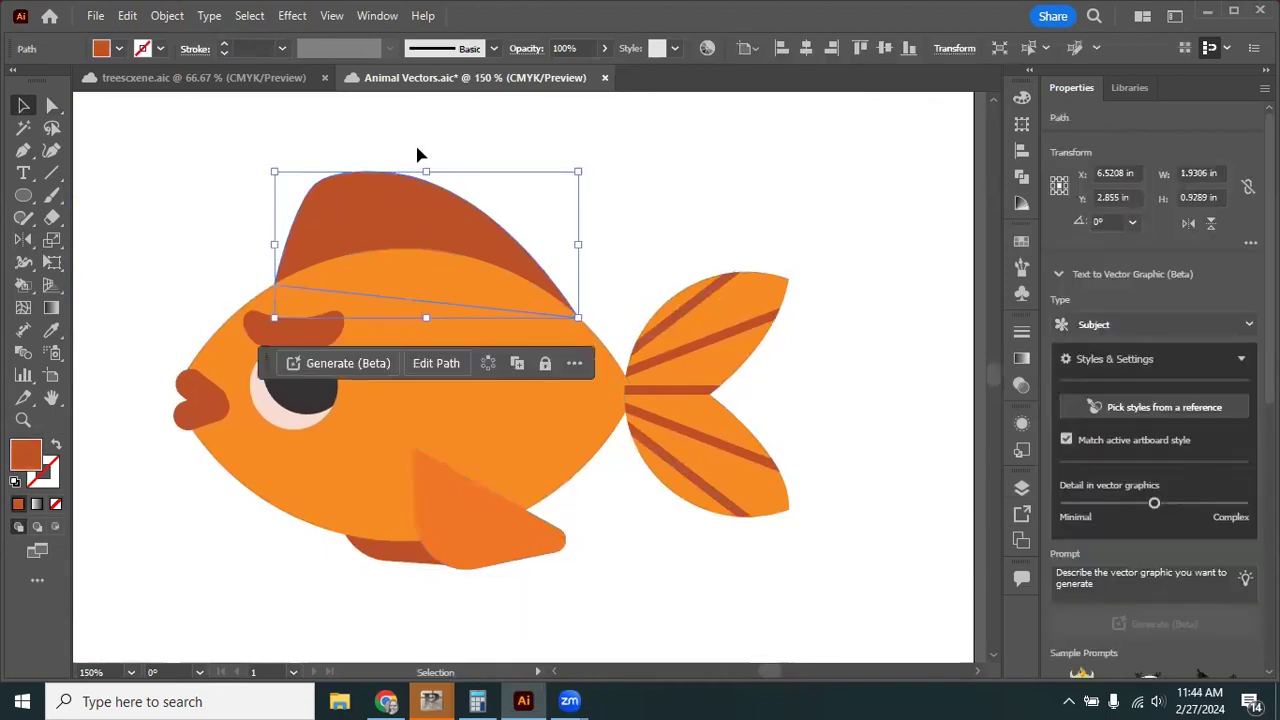
left_click(455, 511, "shift")
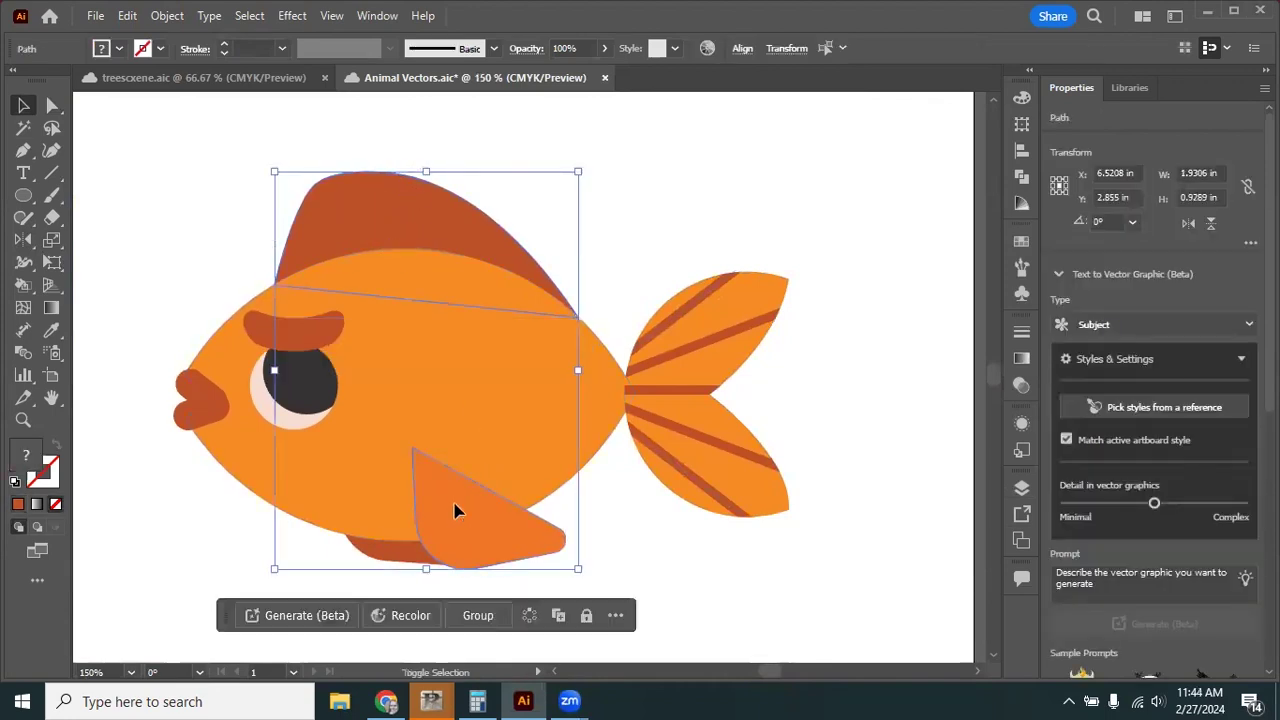
key("i")
left_click_drag(163, 211, 720, 354)
left_click(206, 420)
key("v")
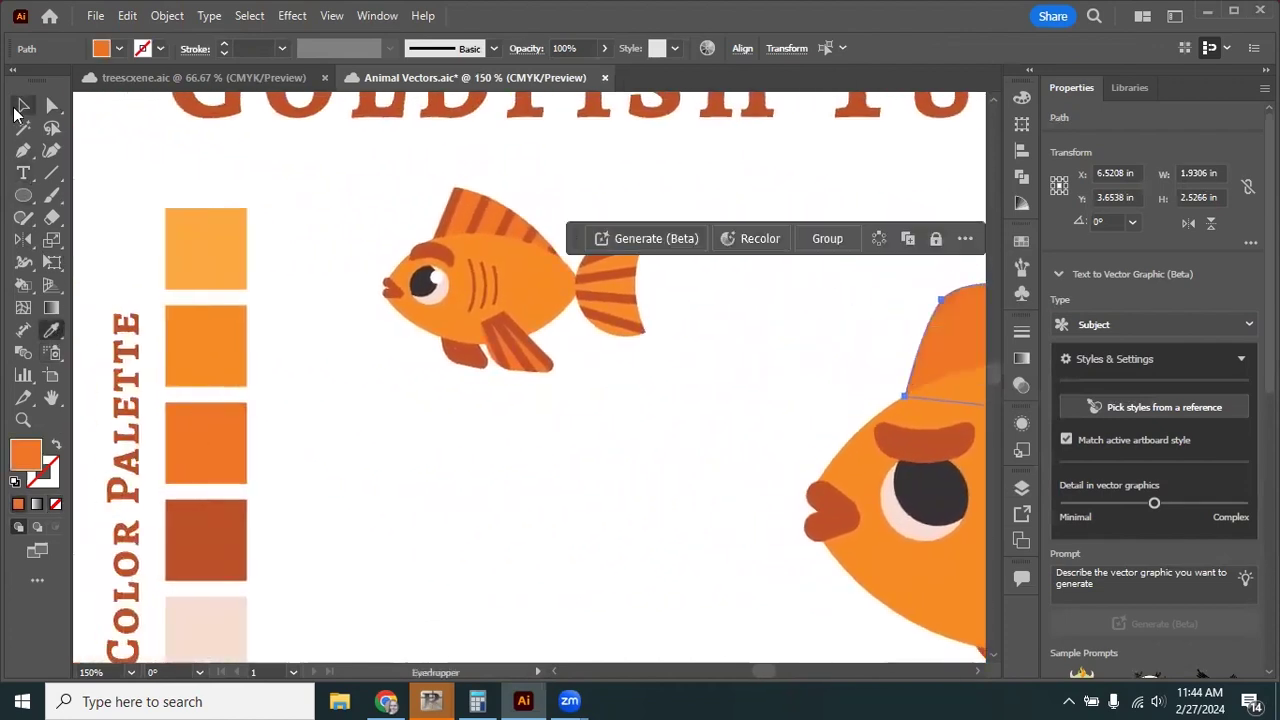
left_click_drag(583, 511, 30, 430)
left_click(705, 283)
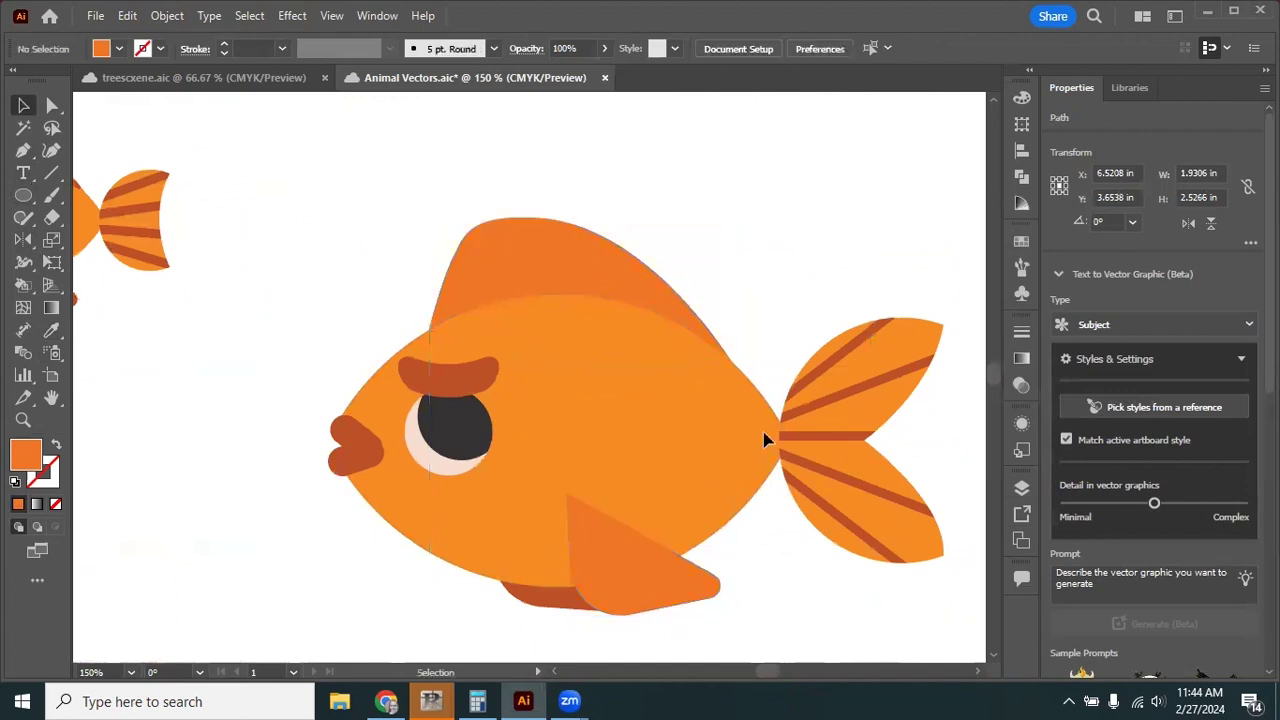
Select the dorsal fin and switch to Draw Inside mode.
left_click_drag(777, 480, 692, 425)
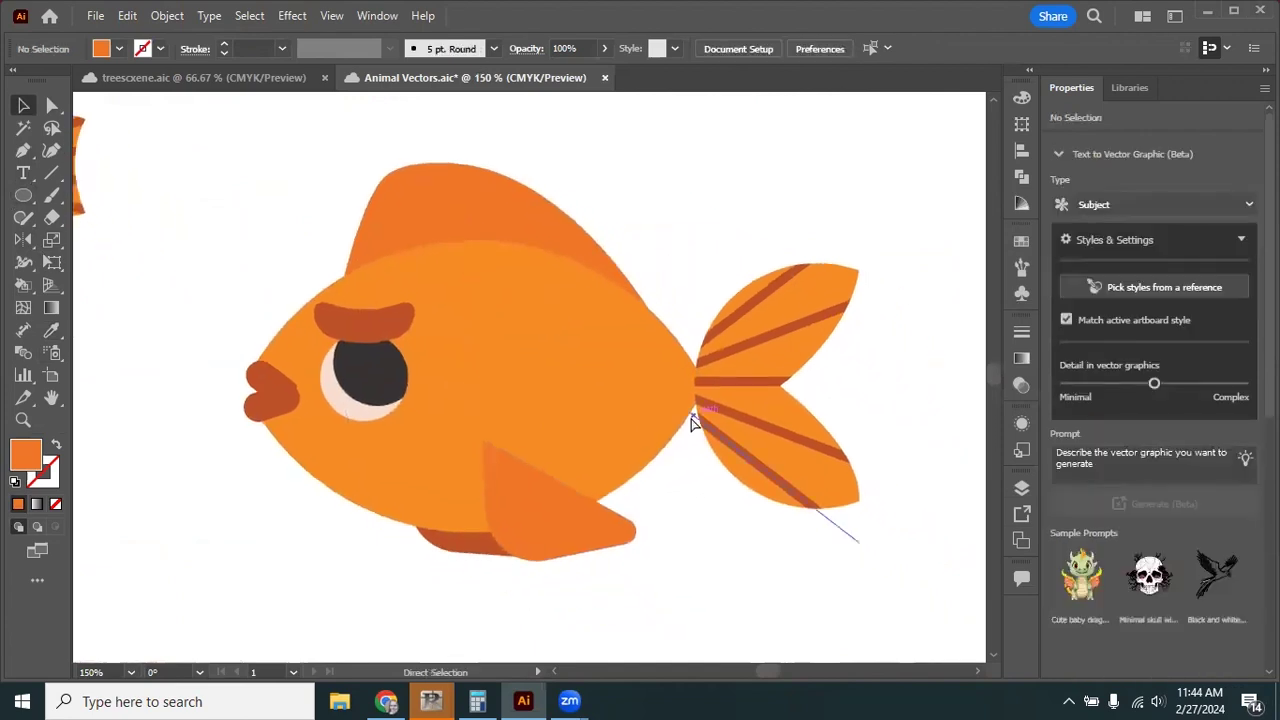
scroll(692, 425, "down", 2)
scroll(695, 425, "up", 2)
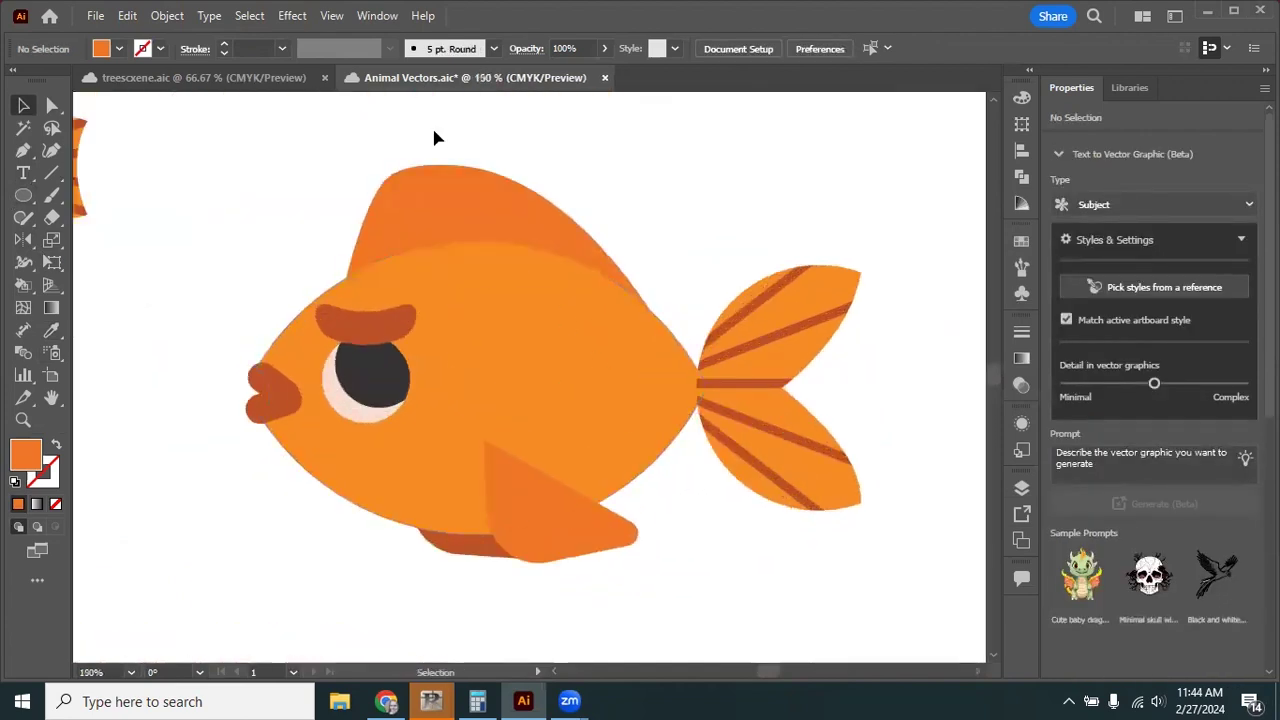
left_click(478, 190)
scroll(505, 152, "up", 2)
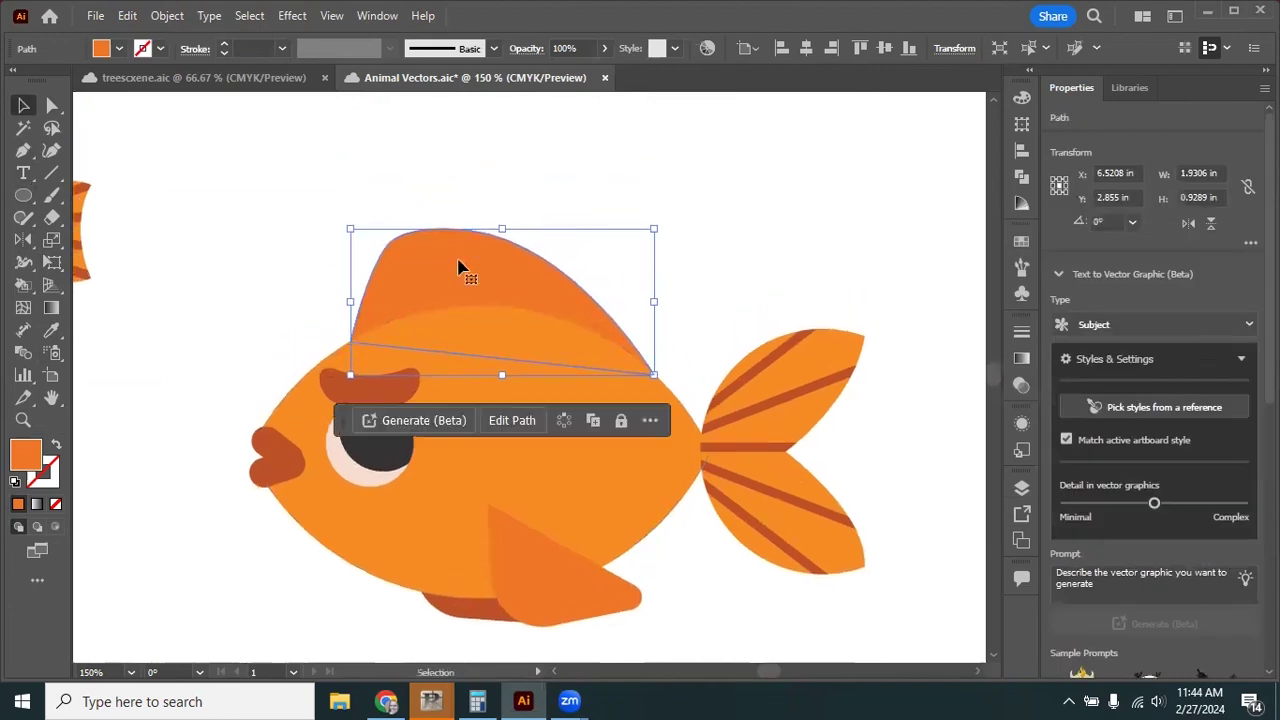
left_click(56, 528)
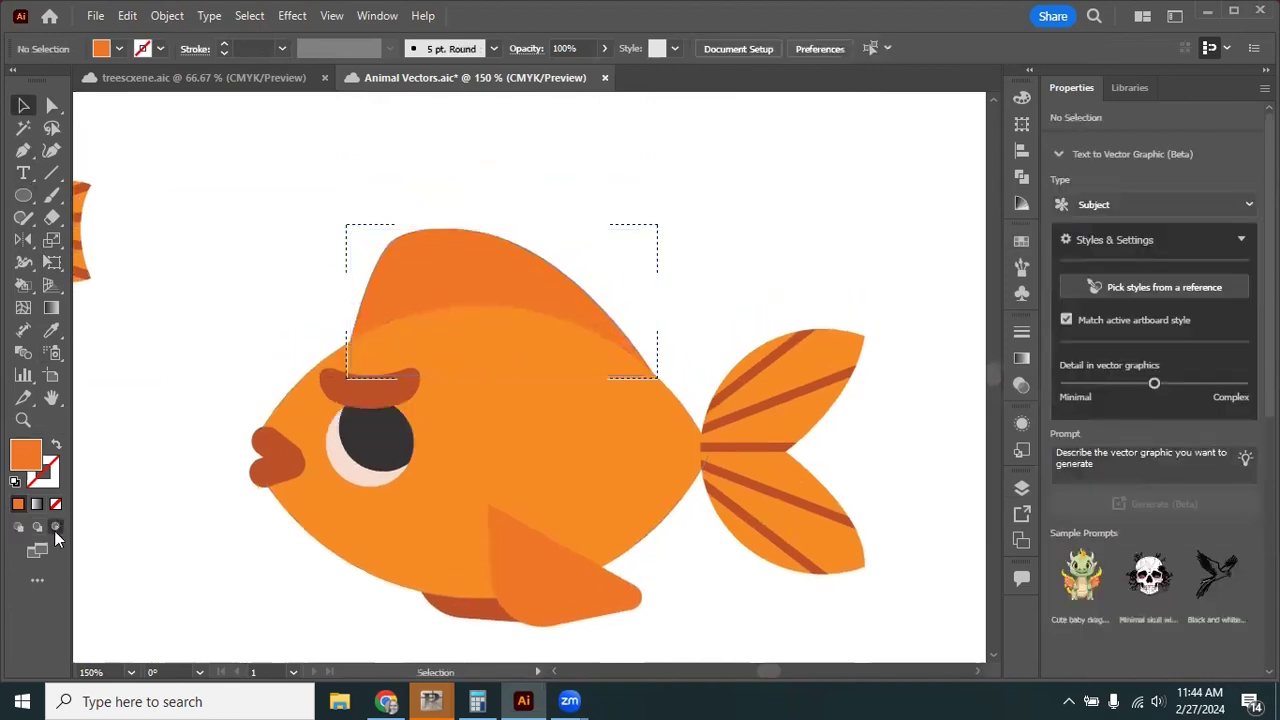
Set the drawing colours to no fill and a 4 pt stroke sampled from the palette's dark rust-orange swatch.
left_click(24, 151)
left_click_drag(578, 263, 750, 268)
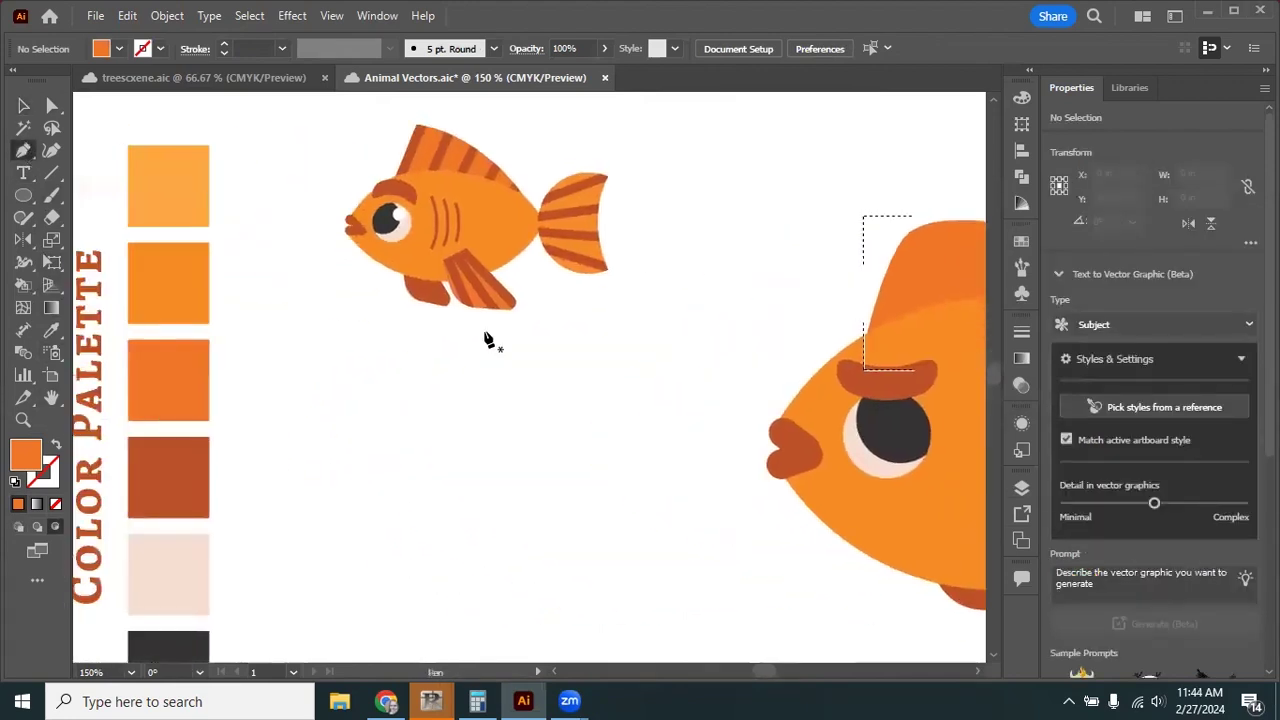
left_click(51, 330)
left_click(198, 453)
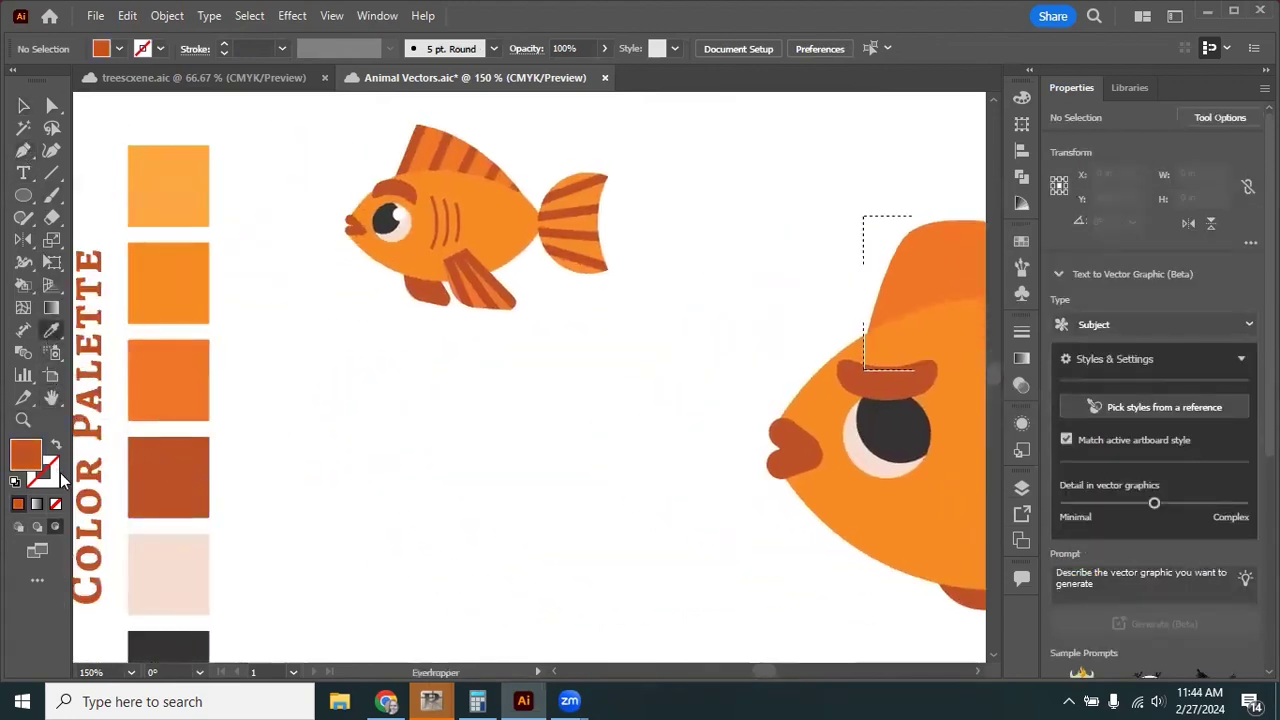
left_click(56, 446)
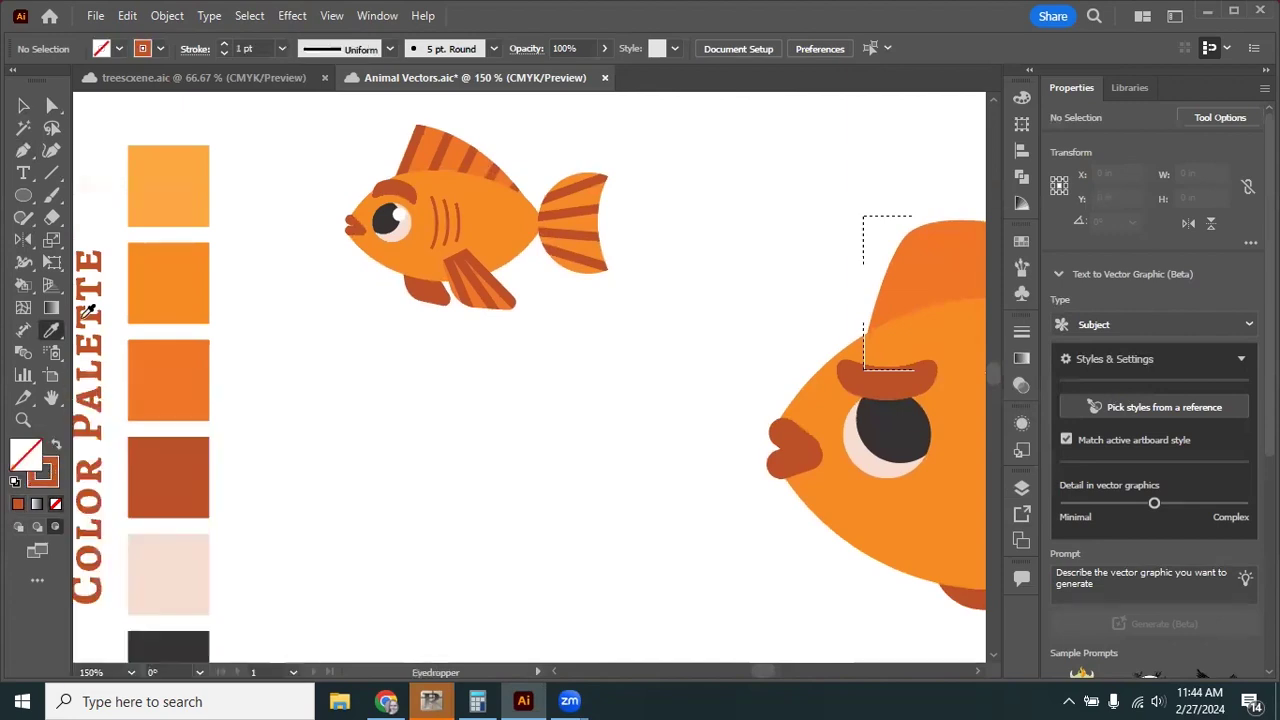
double_click(252, 46)
type("4")
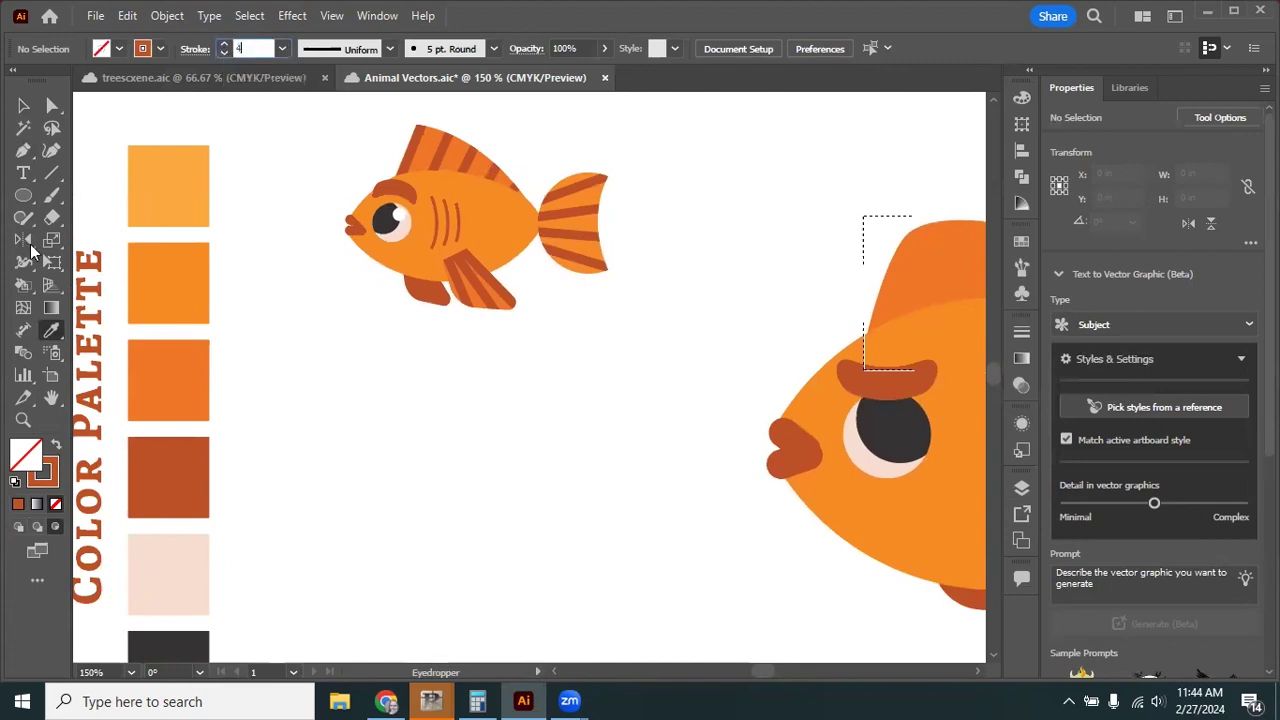
Draw a slanted straight stripe with the Pen tool along the dorsal fin's front edge, about 0.28 in wide and 0.93 in high.
left_click(23, 150)
left_click_drag(580, 394, 114, 409)
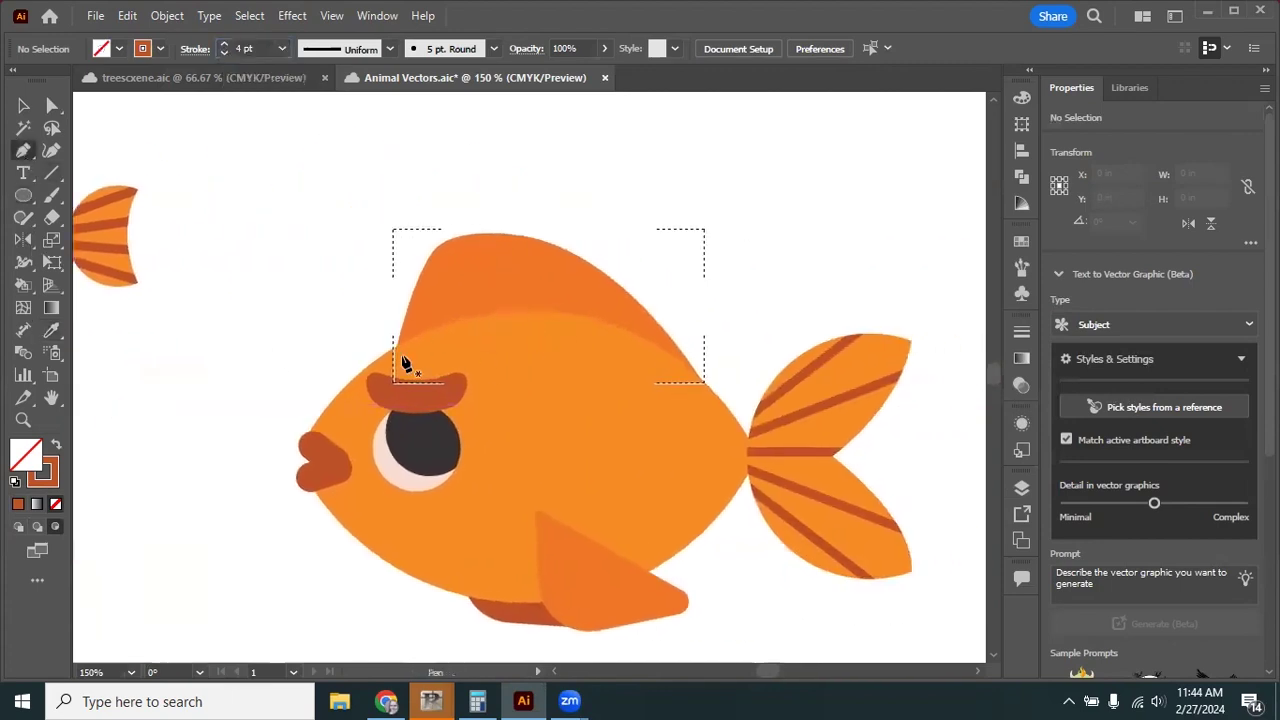
left_click(404, 356)
left_click_drag(446, 209, 114, 166)
left_click(23, 105)
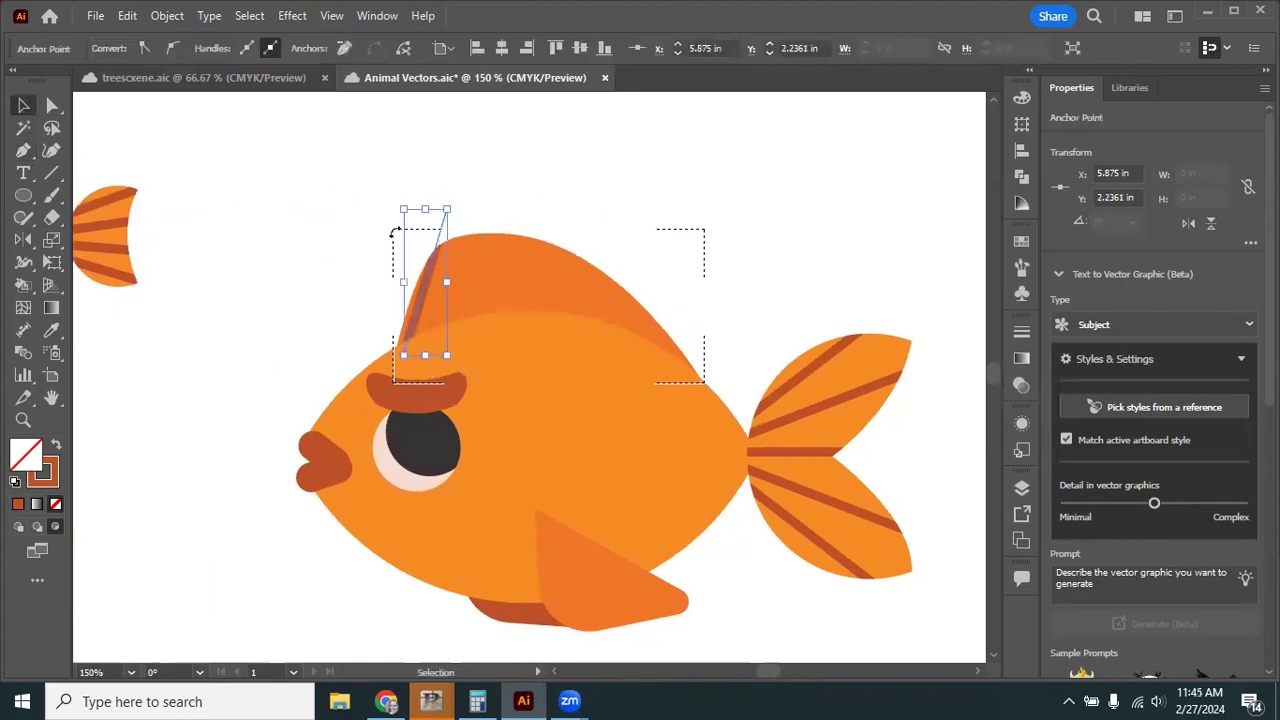
Isolate the dorsal fin's clip group and copy the stripe to the fin's rear end at about X 7.44 in, Y 2.98 in.
left_click(434, 263)
left_click(452, 240)
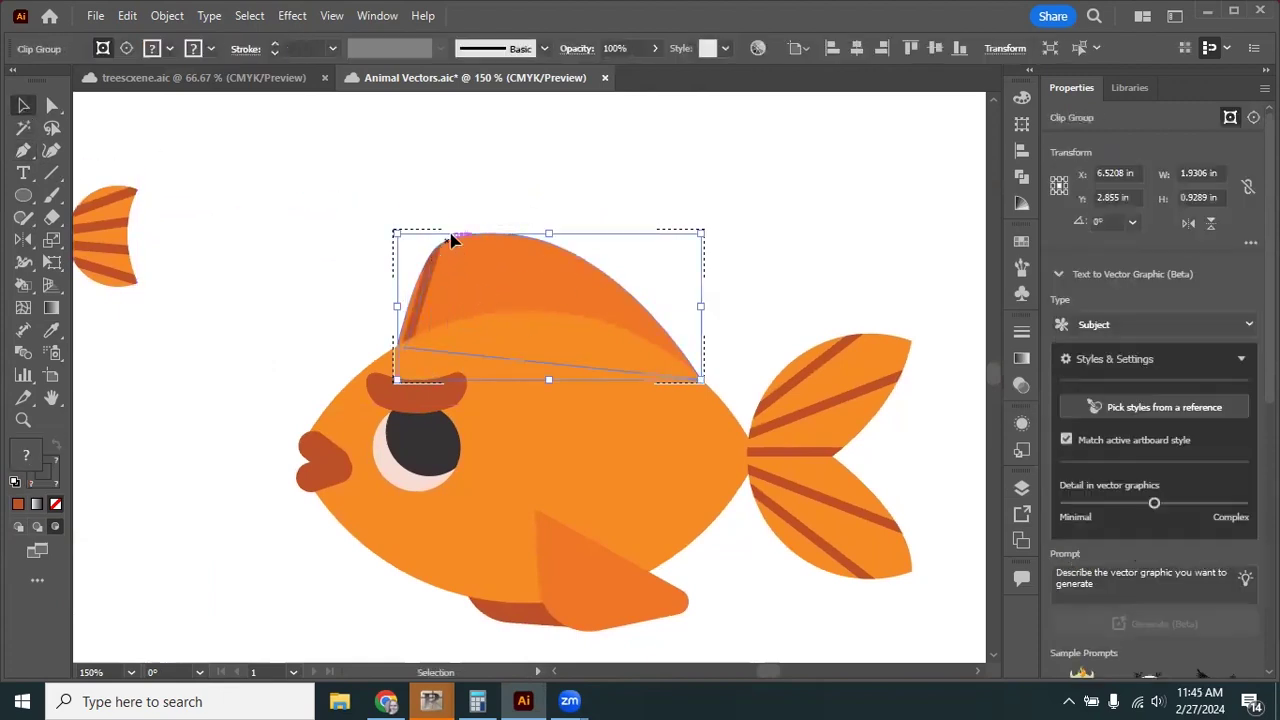
double_click(428, 289)
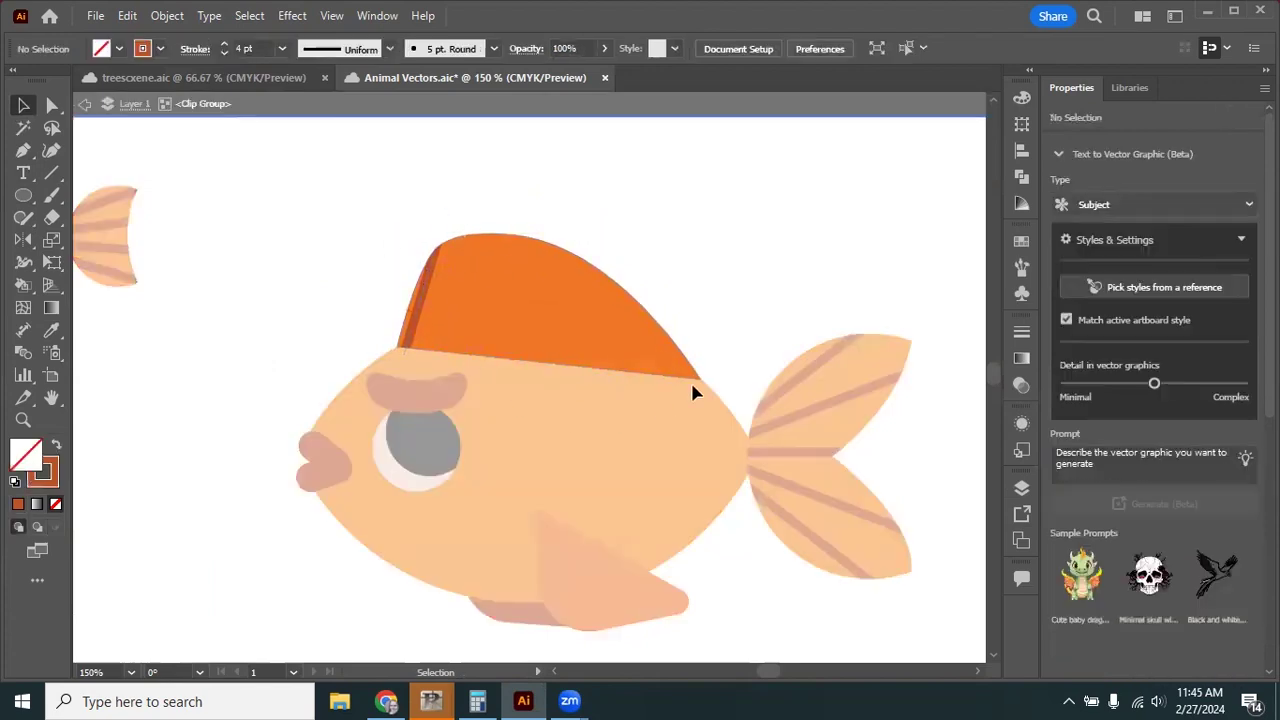
left_click(428, 292)
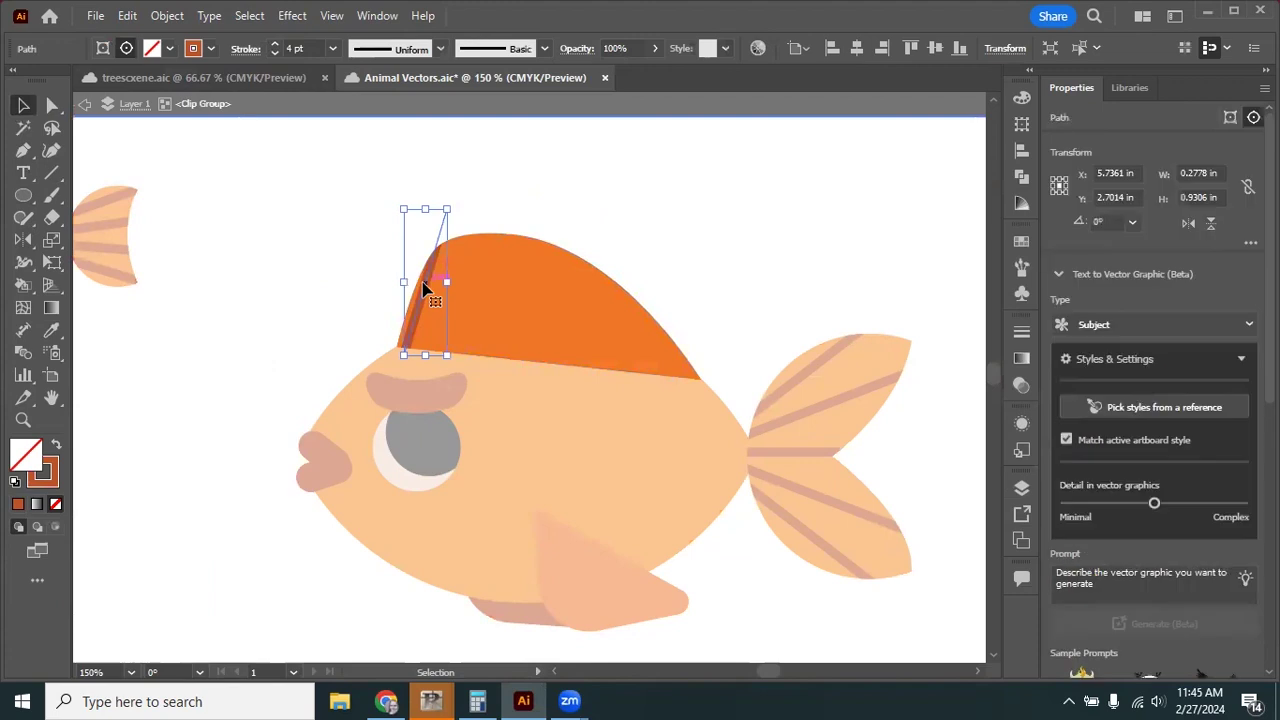
left_click_drag(425, 288, 691, 335)
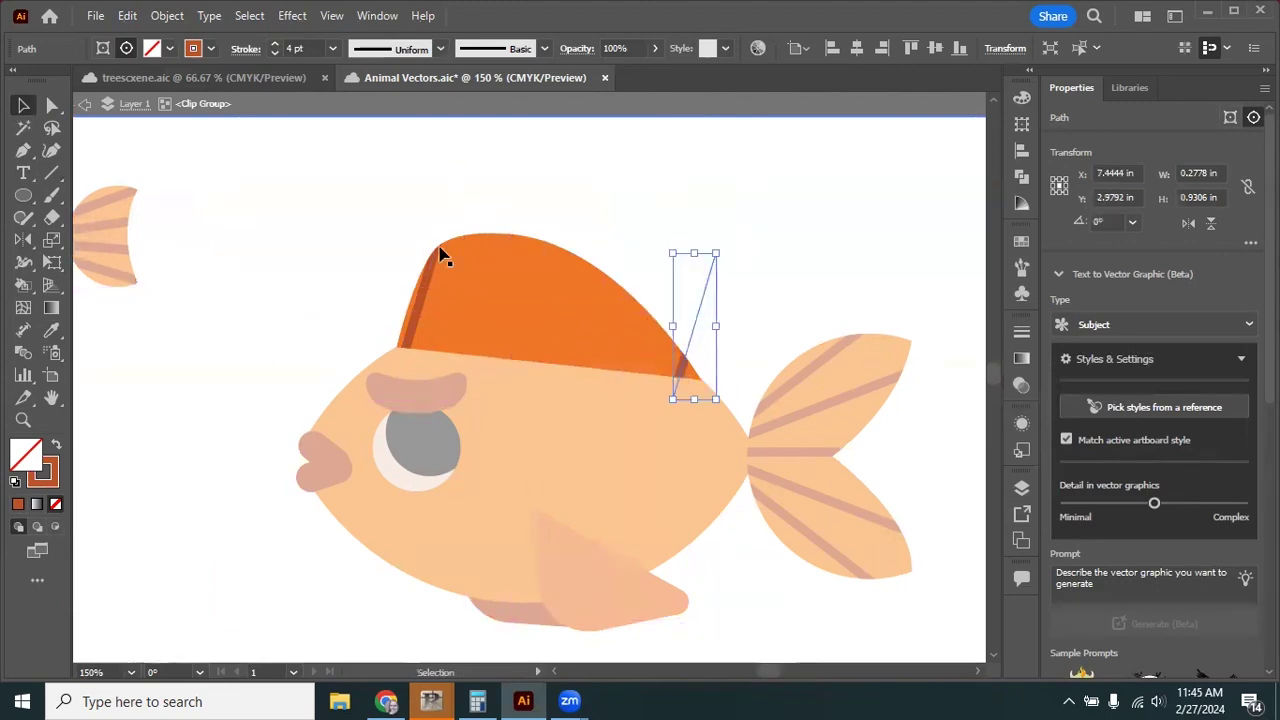
Shift the dorsal fin's front stripe horizontally to about X 5.82 in and select it together with the rear stripe.
left_click_drag(430, 290, 443, 292)
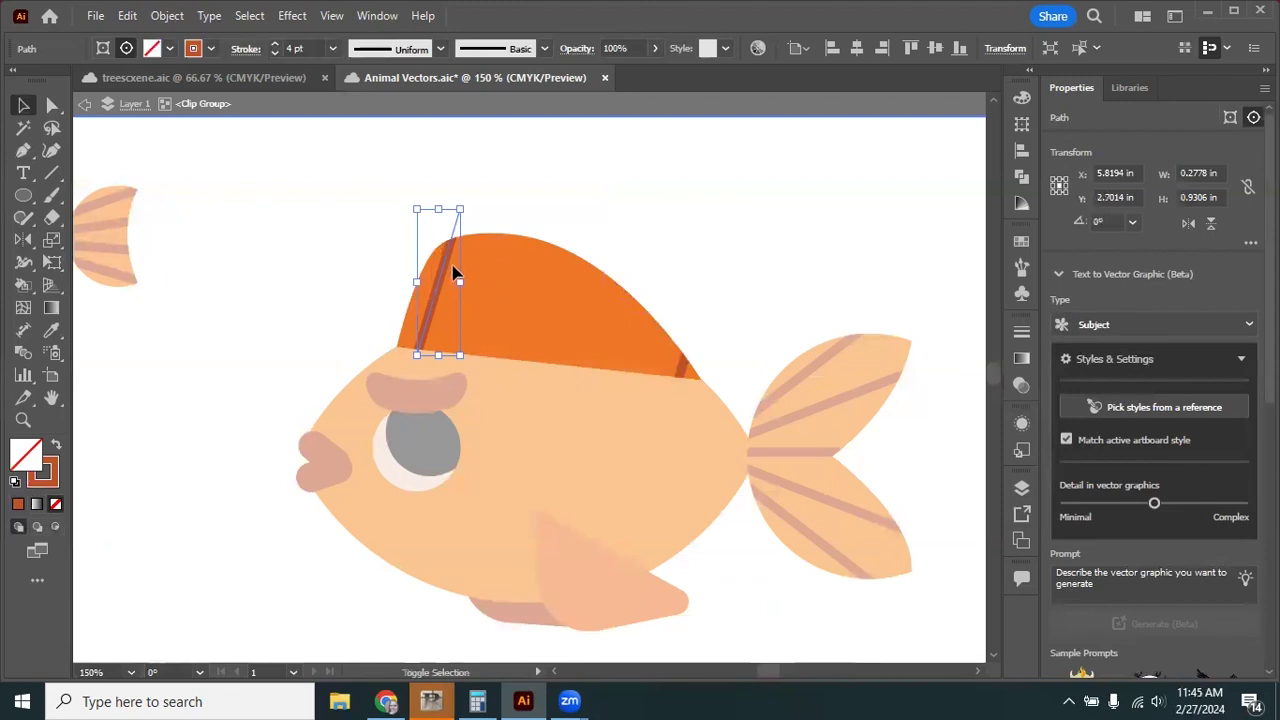
left_click(686, 374, "shift")
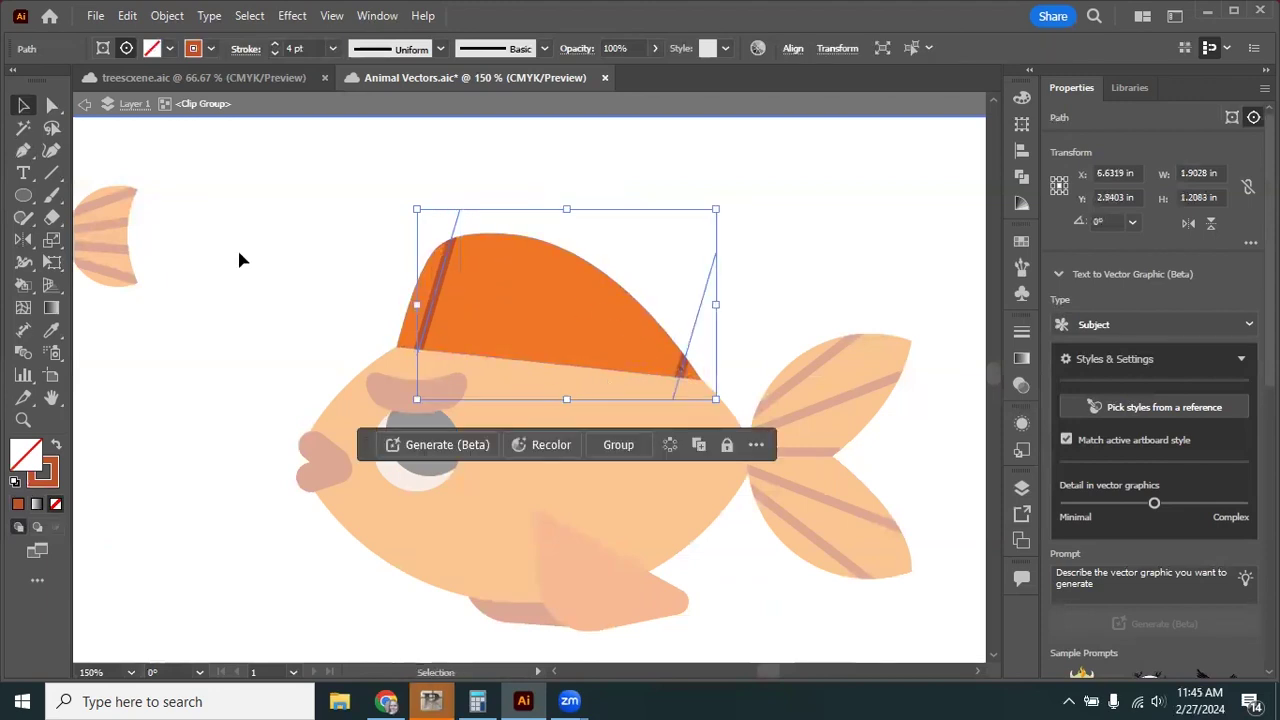
Blend the dorsal fin's two end stripes using 5 specified steps and leave the clip group's isolation.
left_click(175, 16)
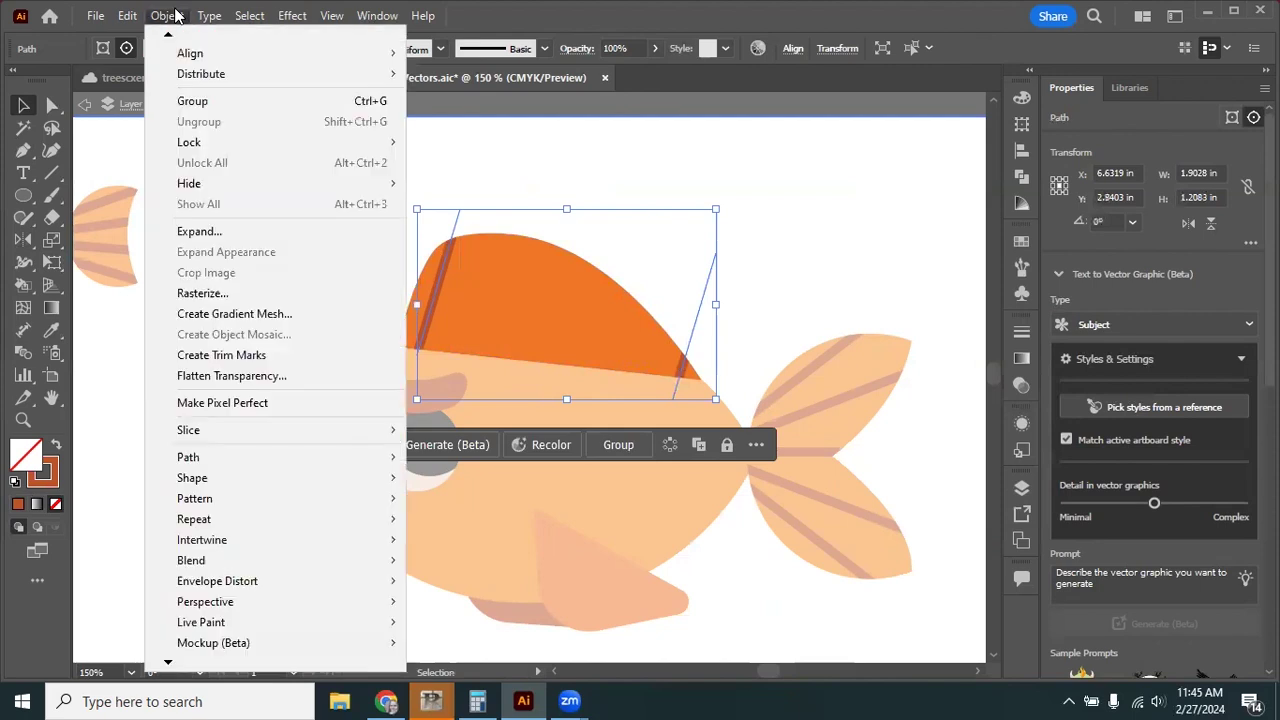
mouse_move(314, 560)
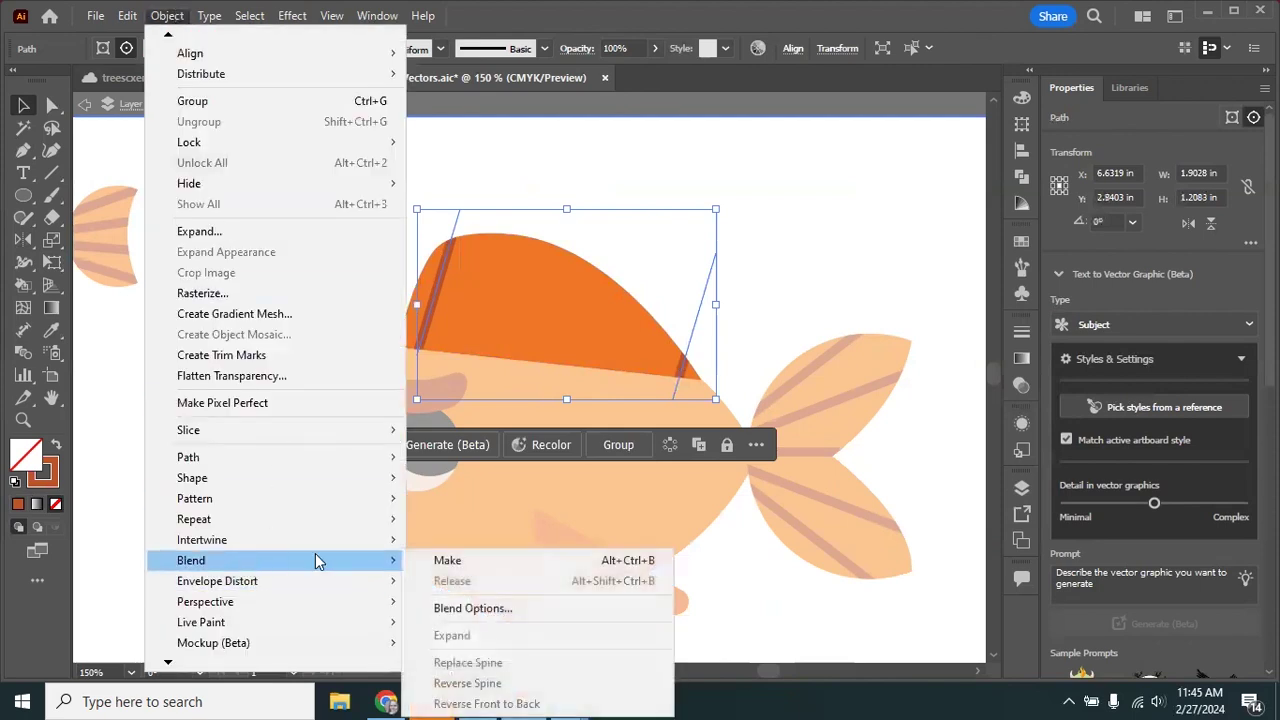
left_click(465, 610)
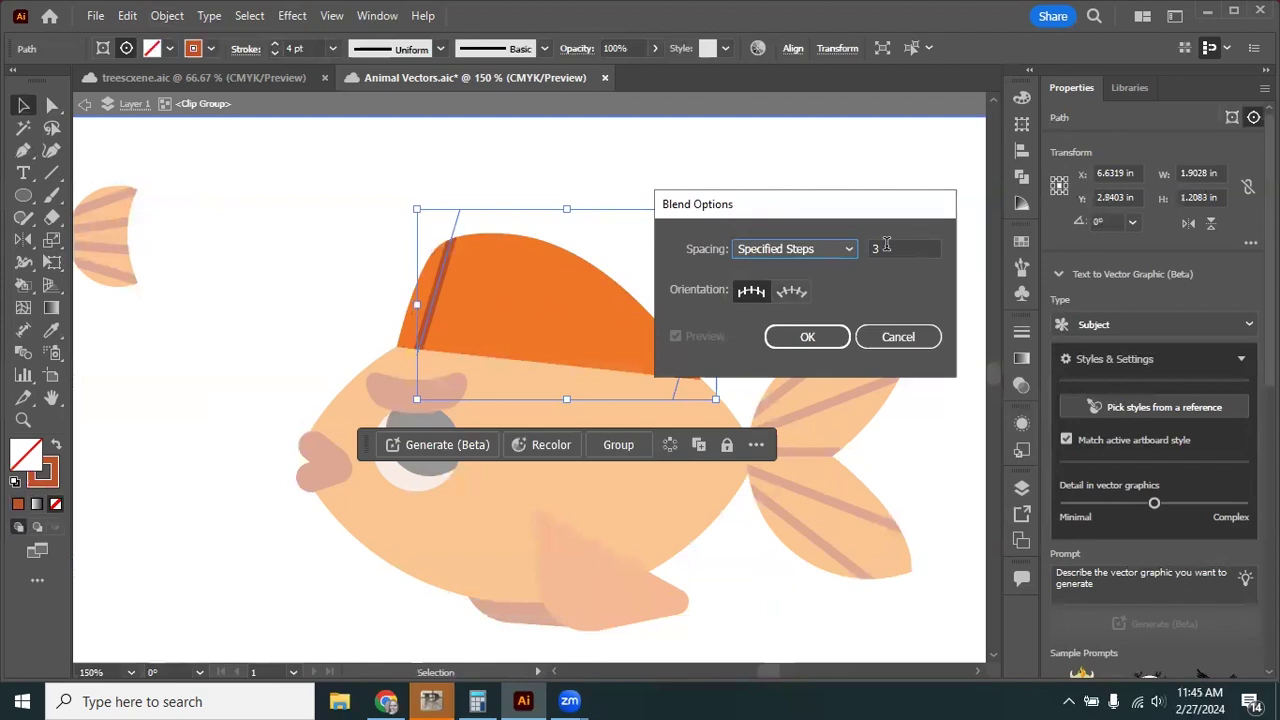
left_click(886, 244)
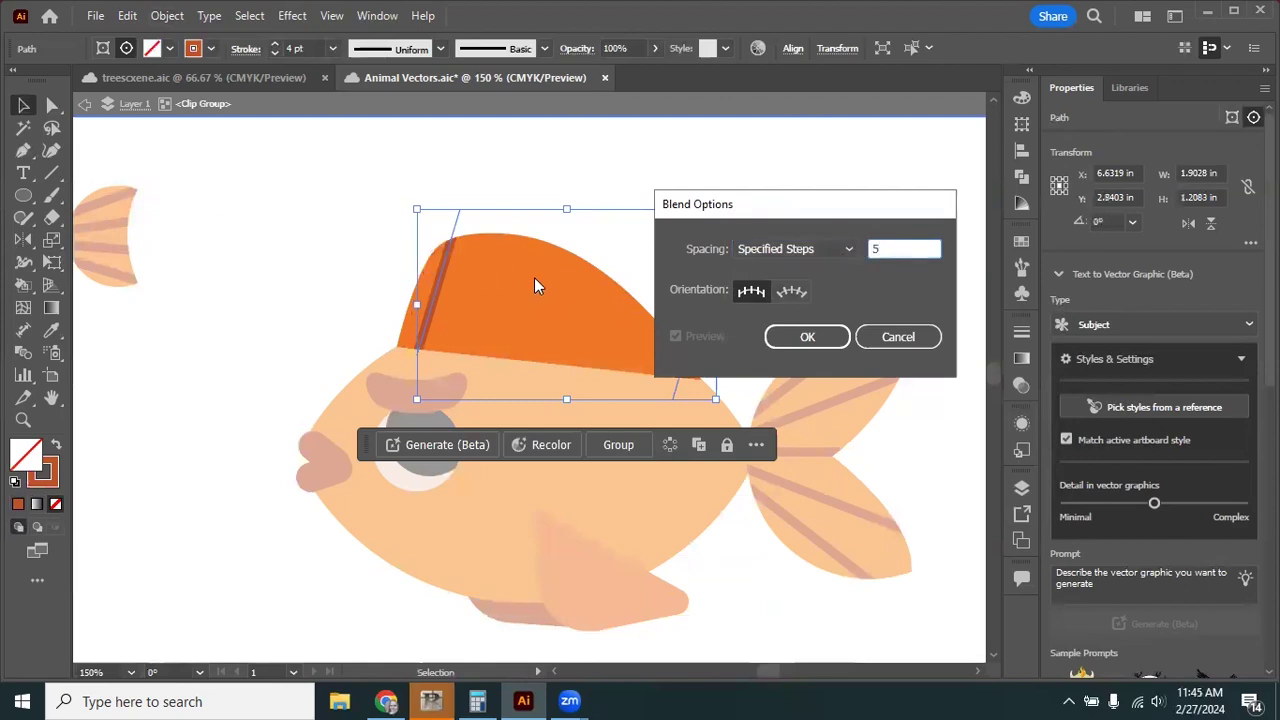
left_click(824, 338)
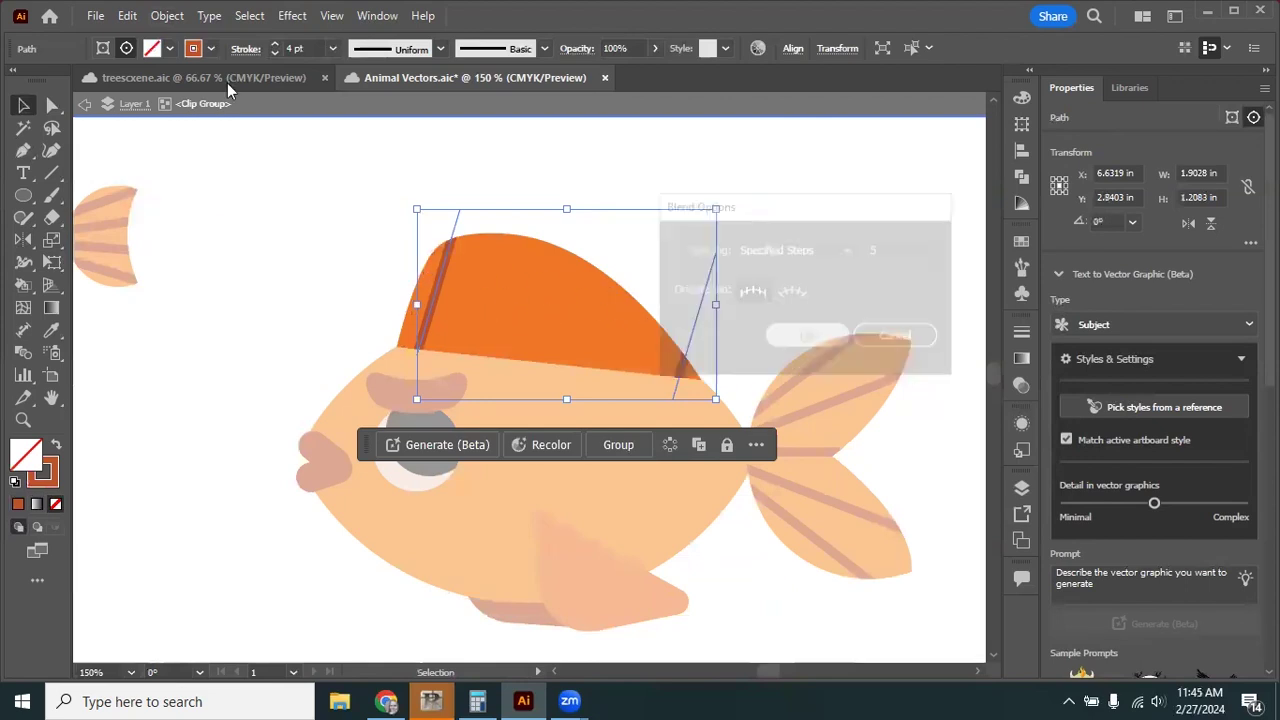
left_click(166, 16)
mouse_move(314, 558)
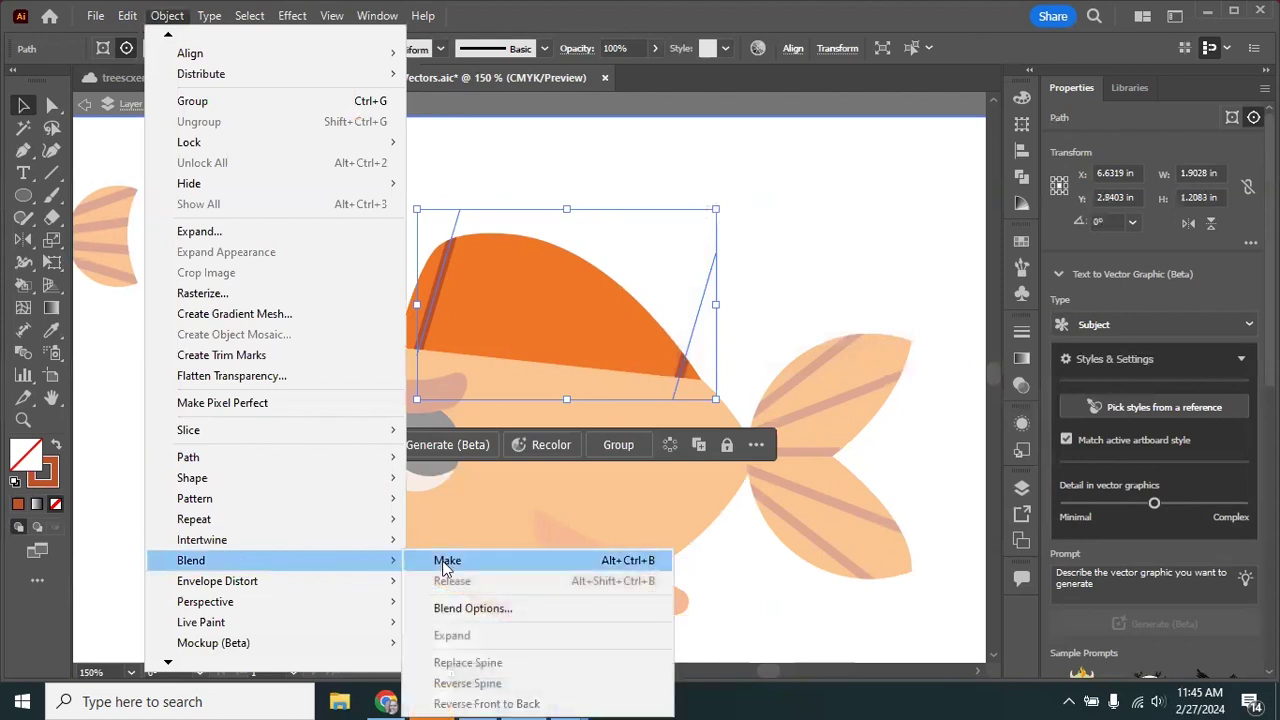
left_click(445, 565)
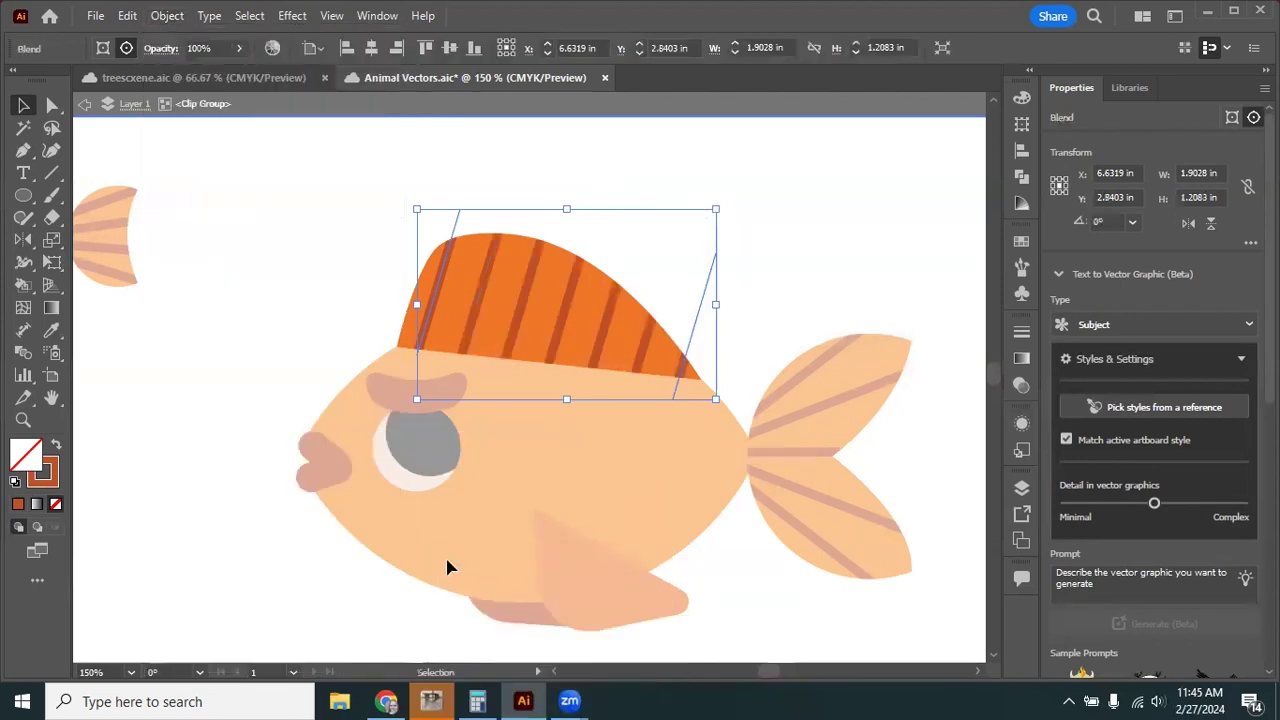
left_click(87, 107)
scroll(285, 230, "down", 1)
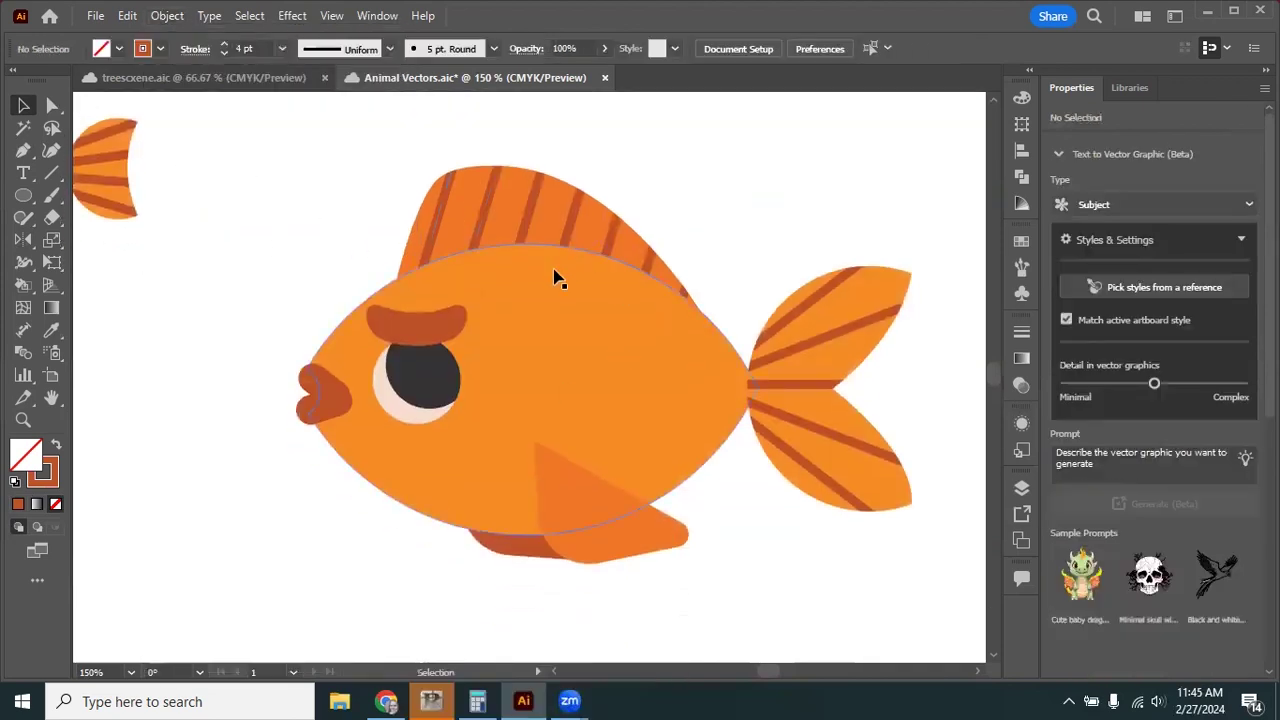
Enable Draw Inside for the side fin and set no fill with a rust-orange stroke sampled from the lips.
left_click(590, 518)
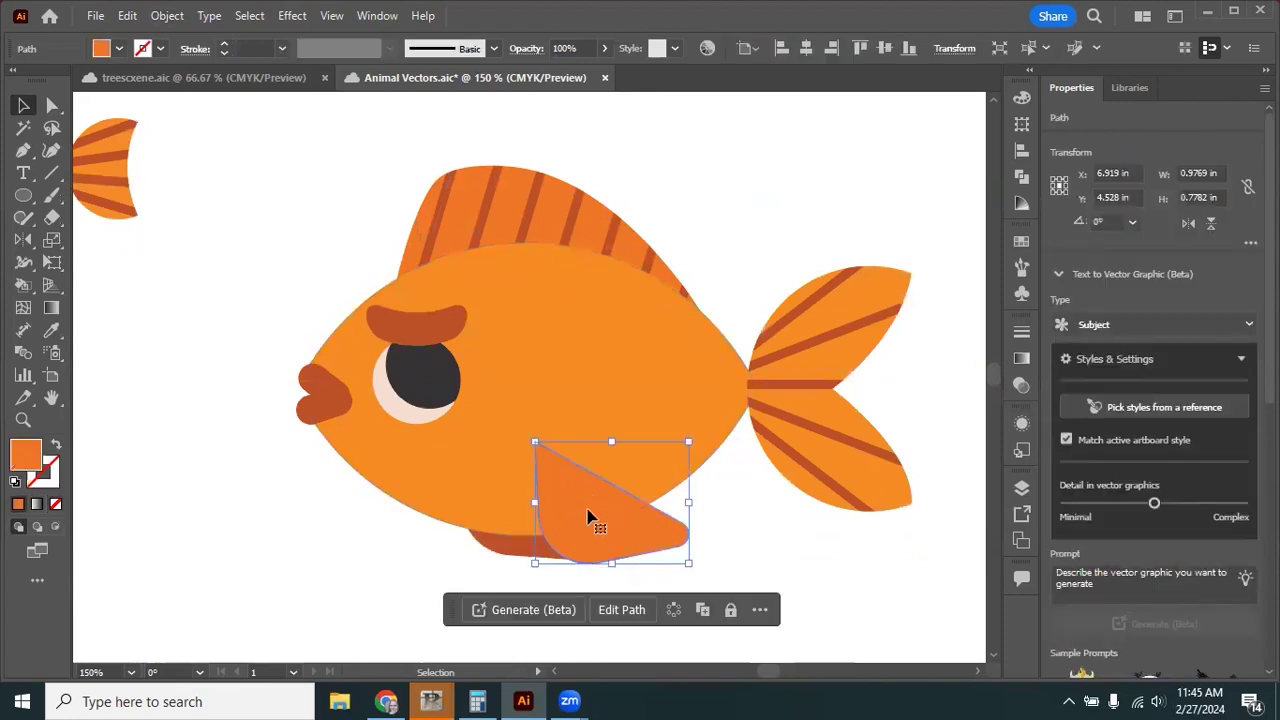
left_click(55, 524)
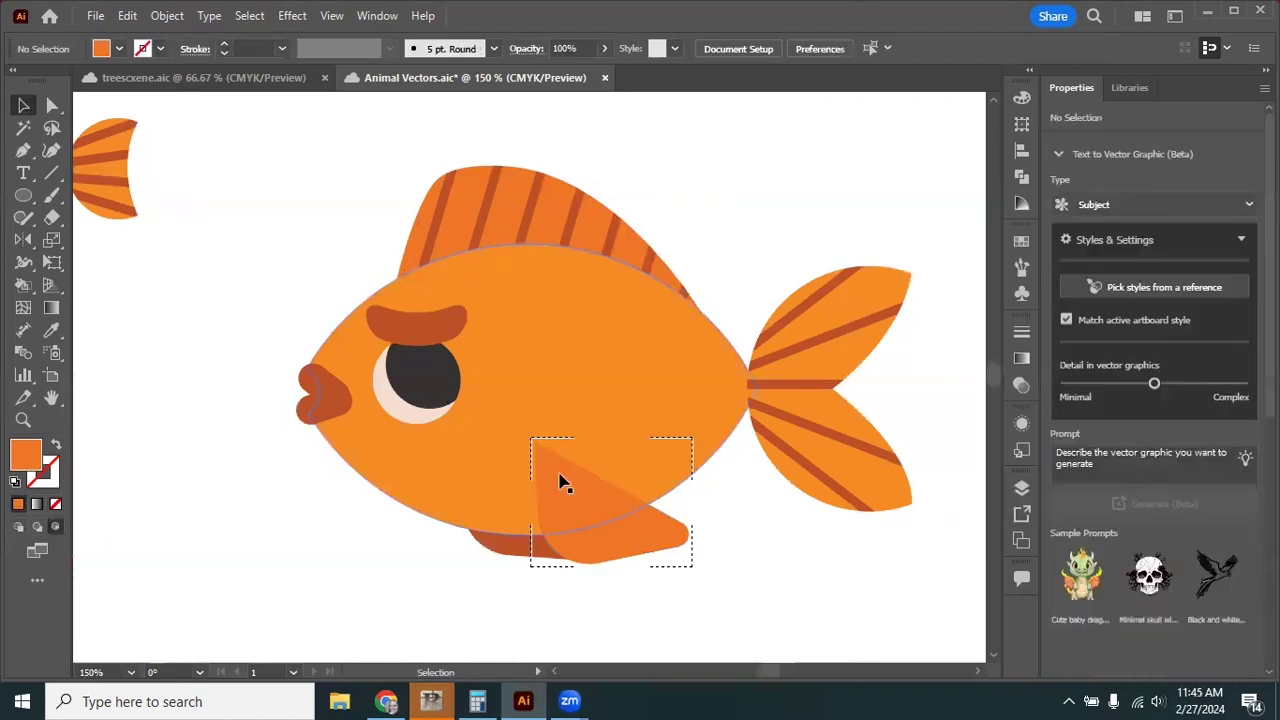
left_click(56, 444)
left_click(52, 331)
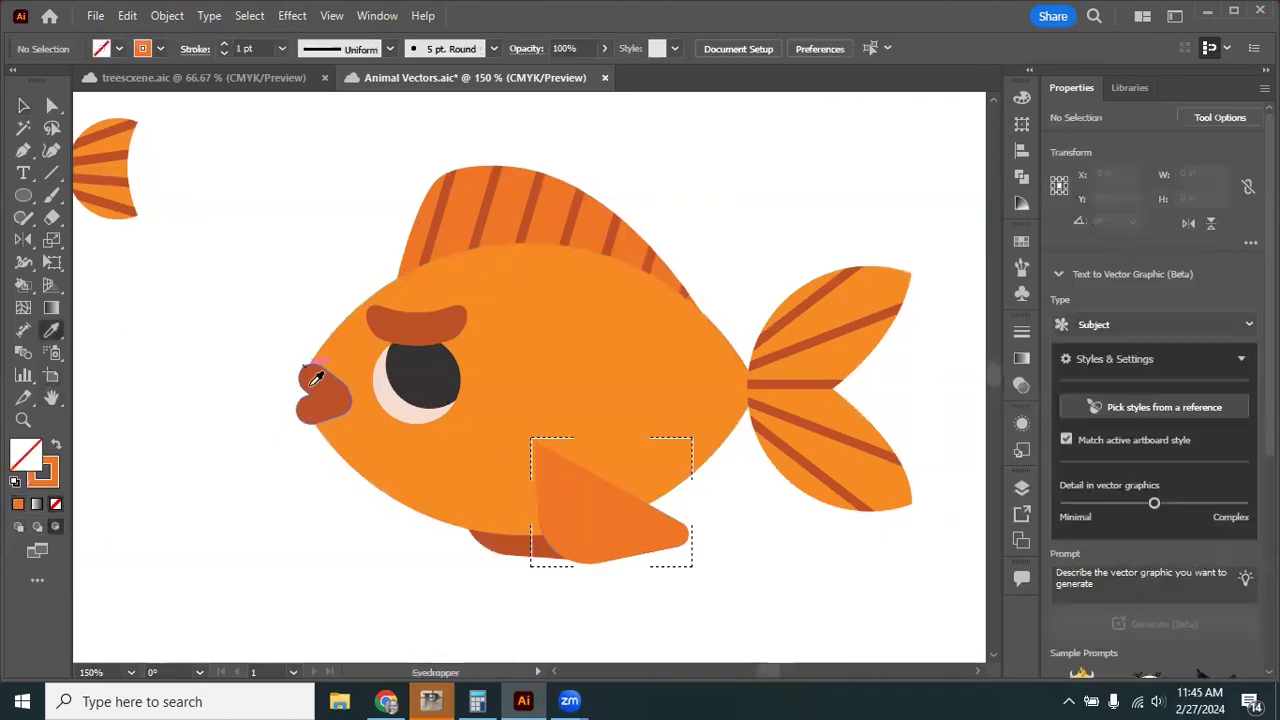
left_click(312, 384)
left_click(52, 448)
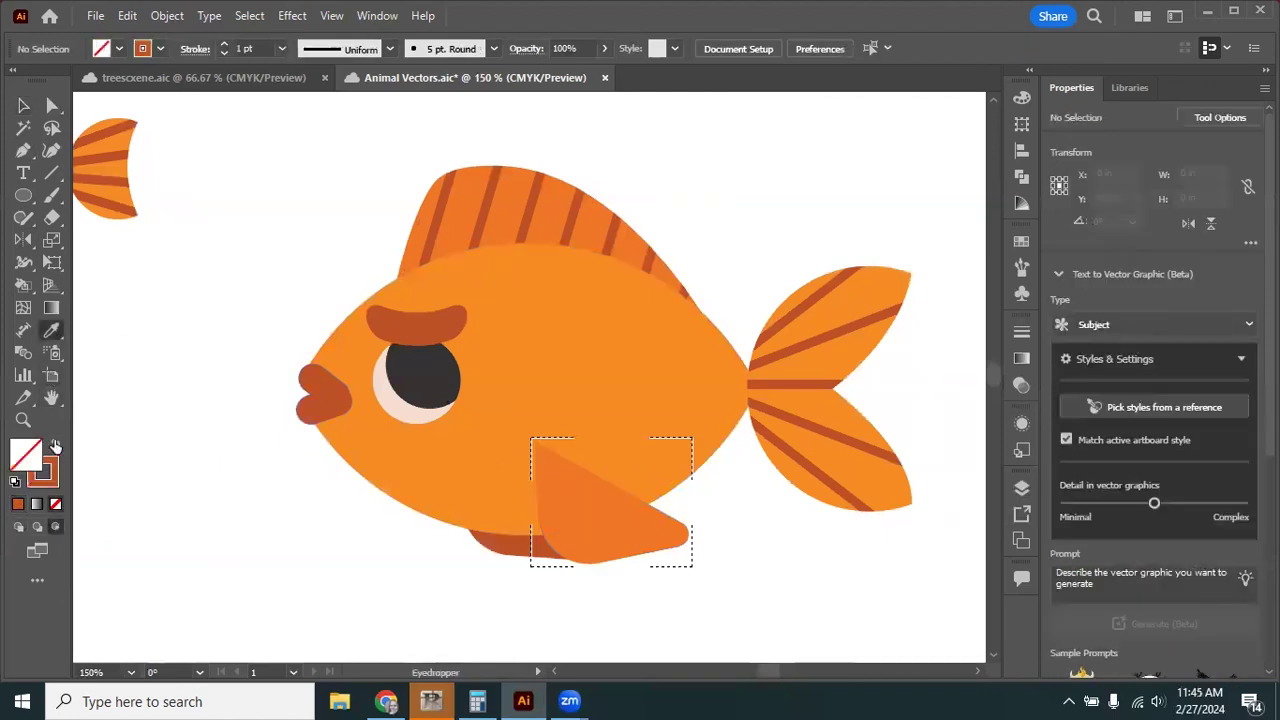
Draw a slanted 4 pt stripe with the Pen tool along the side fin's front edge, about 0.36 in wide and 0.89 in high.
left_click(23, 152)
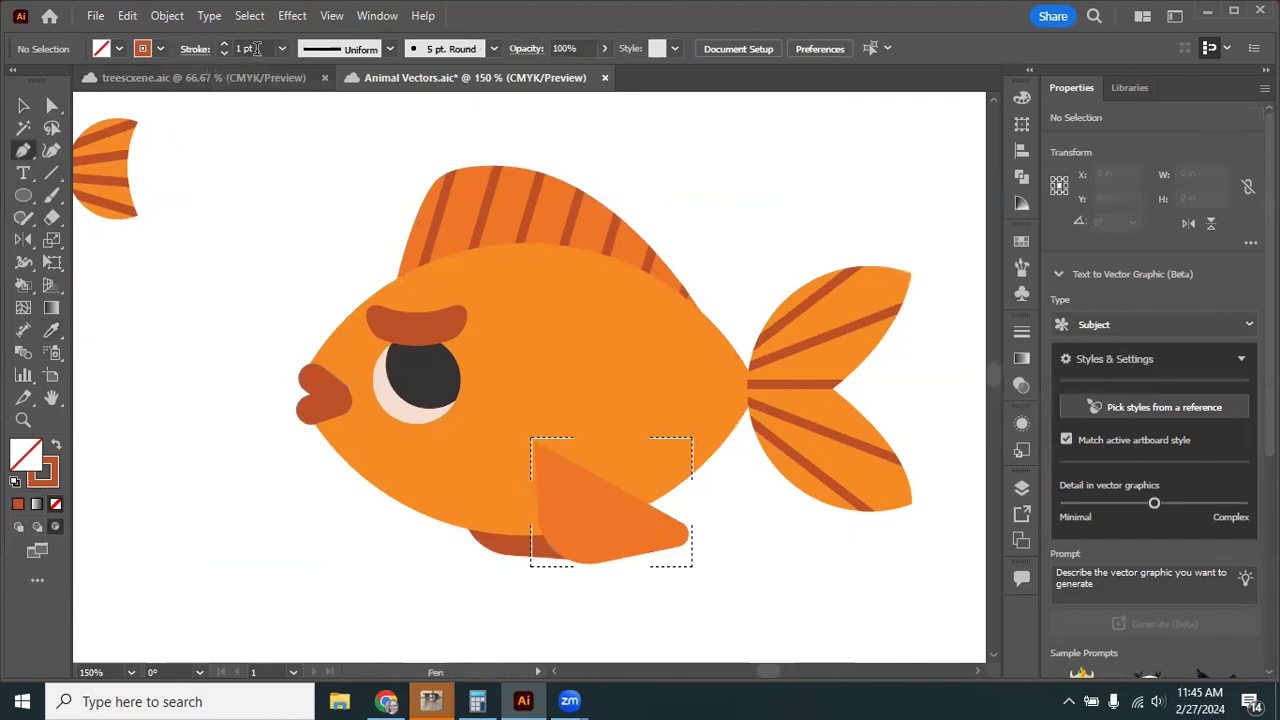
left_click(219, 48)
type("4")
left_click(522, 441)
left_click_drag(577, 580, 128, 120)
key("v")
left_click(286, 491)
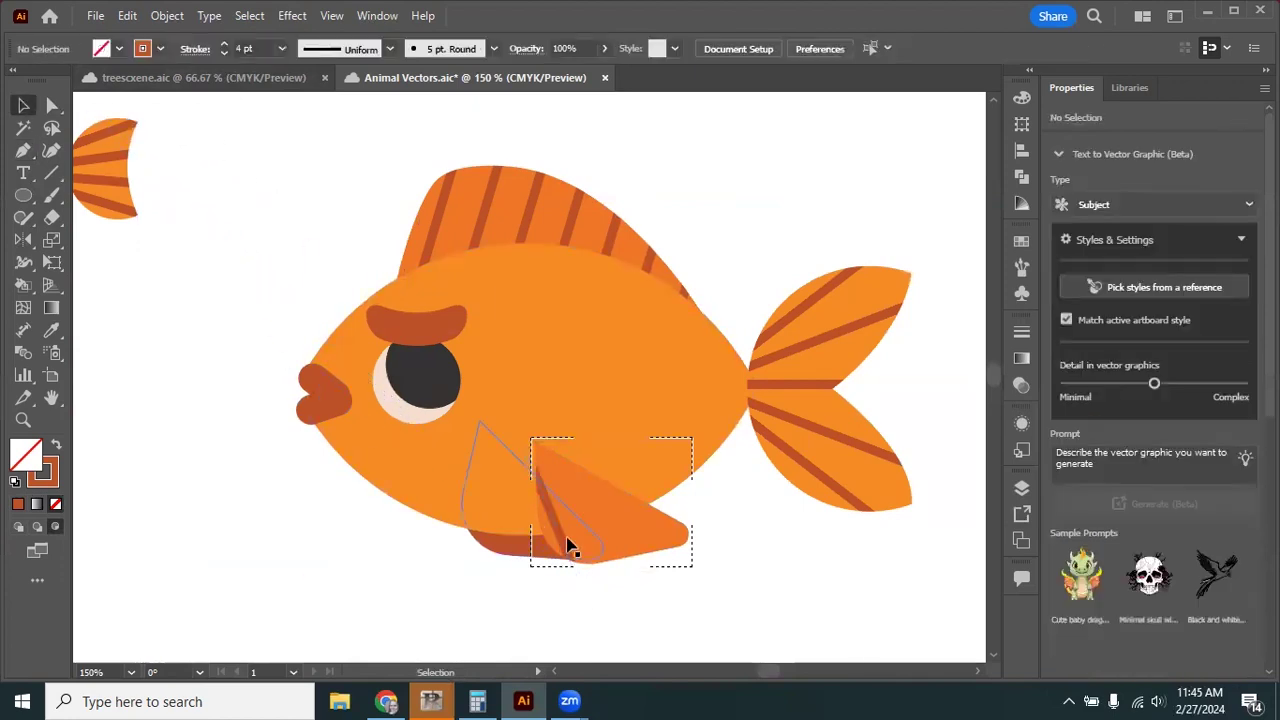
Isolate the side fin's clip group and copy the stripe to the fin's rear tip, rotated about 24°, at about X 7.06 in, Y 4.5 in.
double_click(564, 543)
left_click(568, 542)
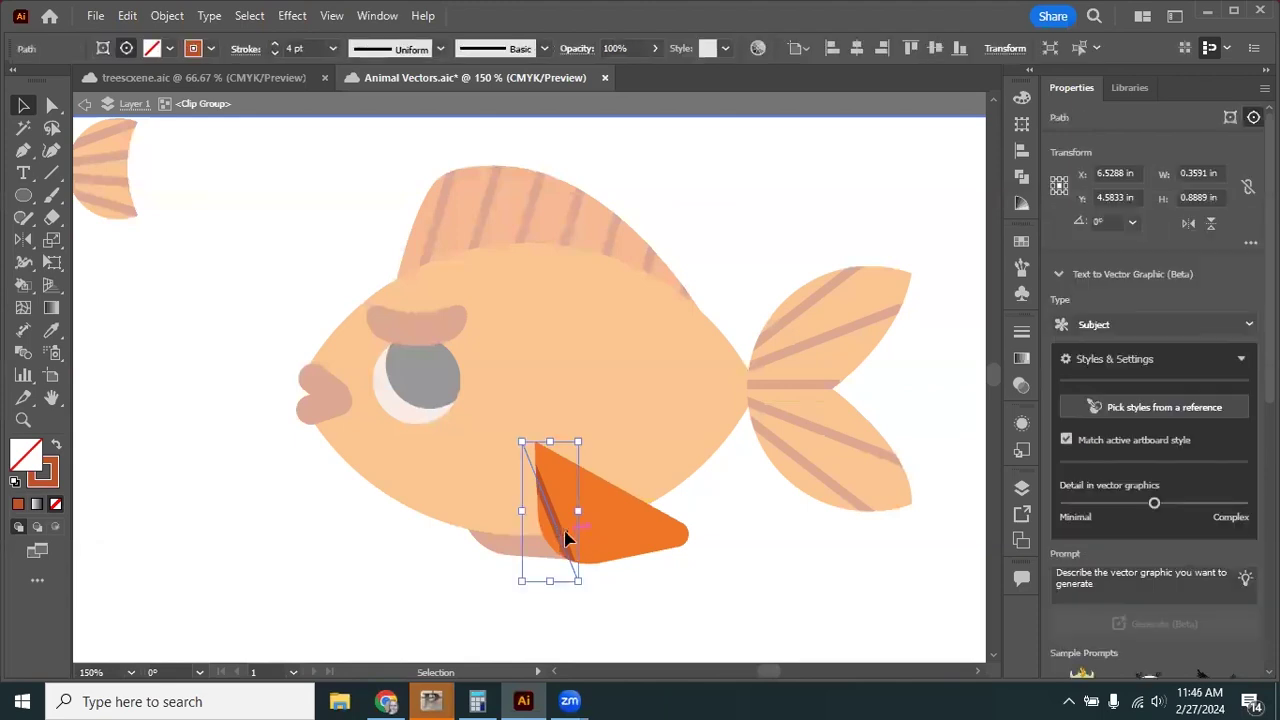
left_click(606, 543)
left_click(562, 537)
left_click_drag(560, 537, 666, 520)
left_click_drag(688, 415, 657, 411)
left_click_drag(658, 505, 645, 510)
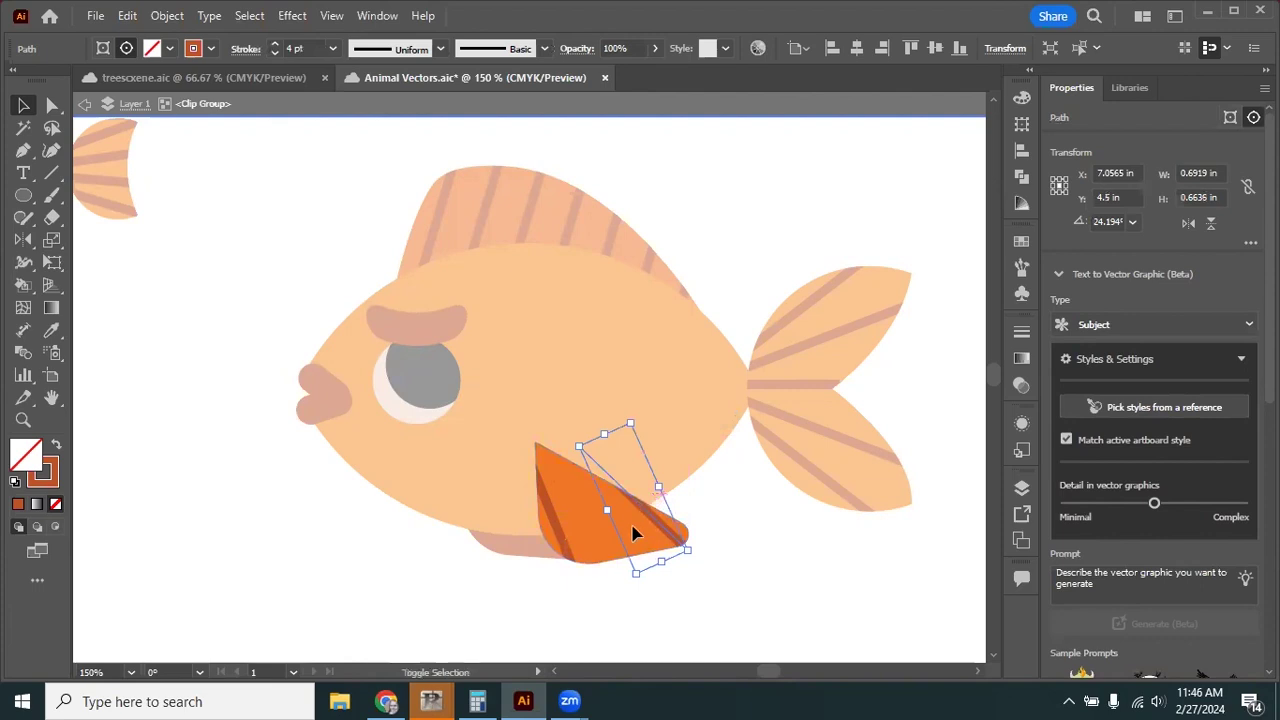
Blend the side fin's front and rear stripes using 2 specified steps and leave the clip group's isolation.
left_click(557, 531, "shift")
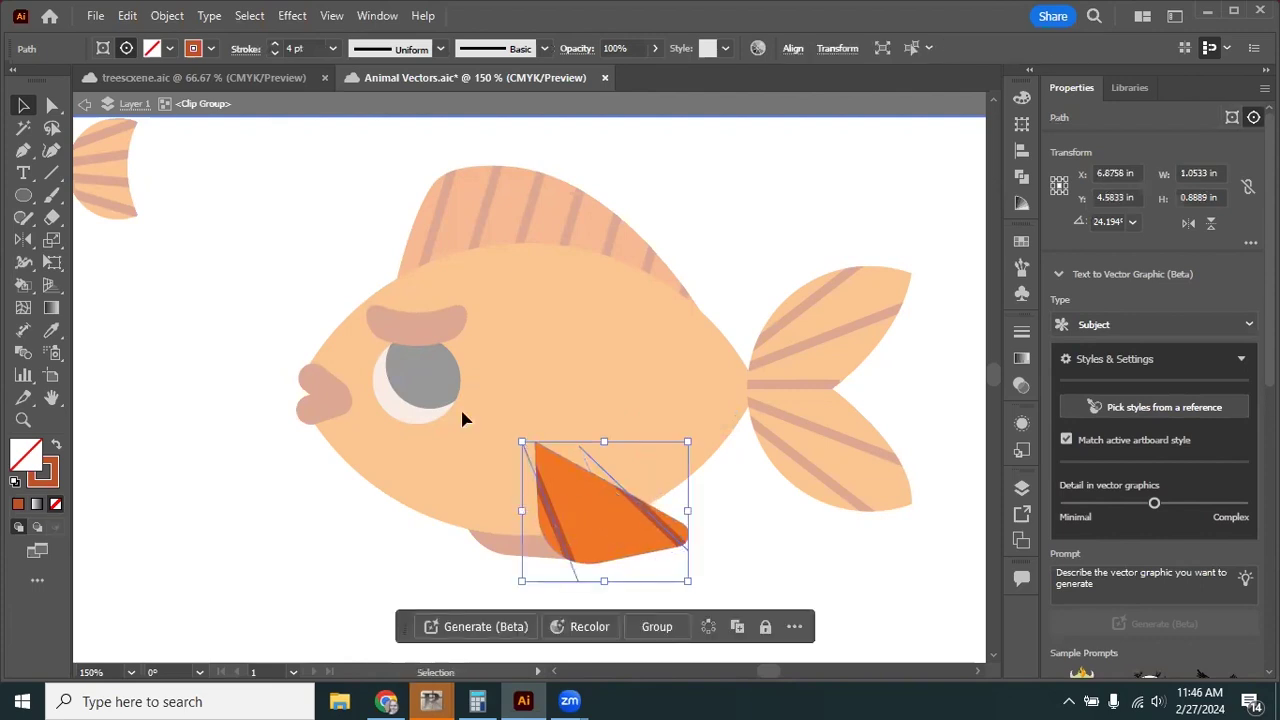
left_click(170, 17)
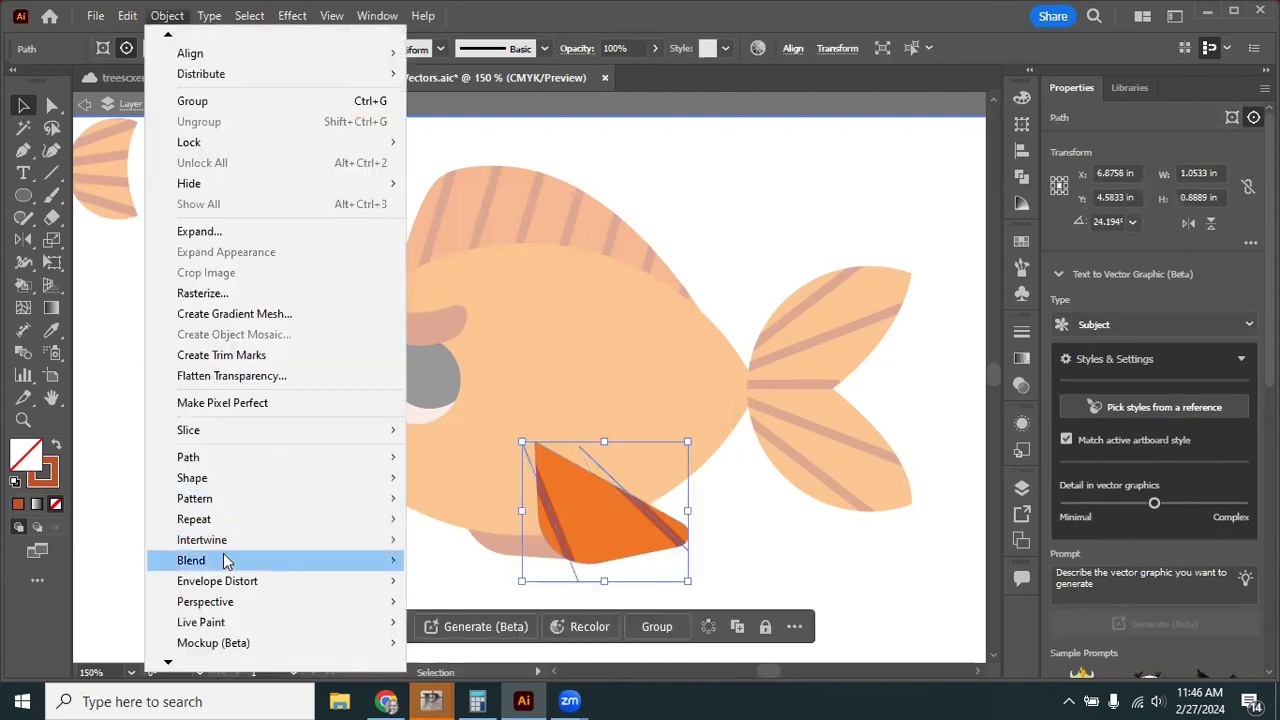
mouse_move(229, 560)
left_click(525, 611)
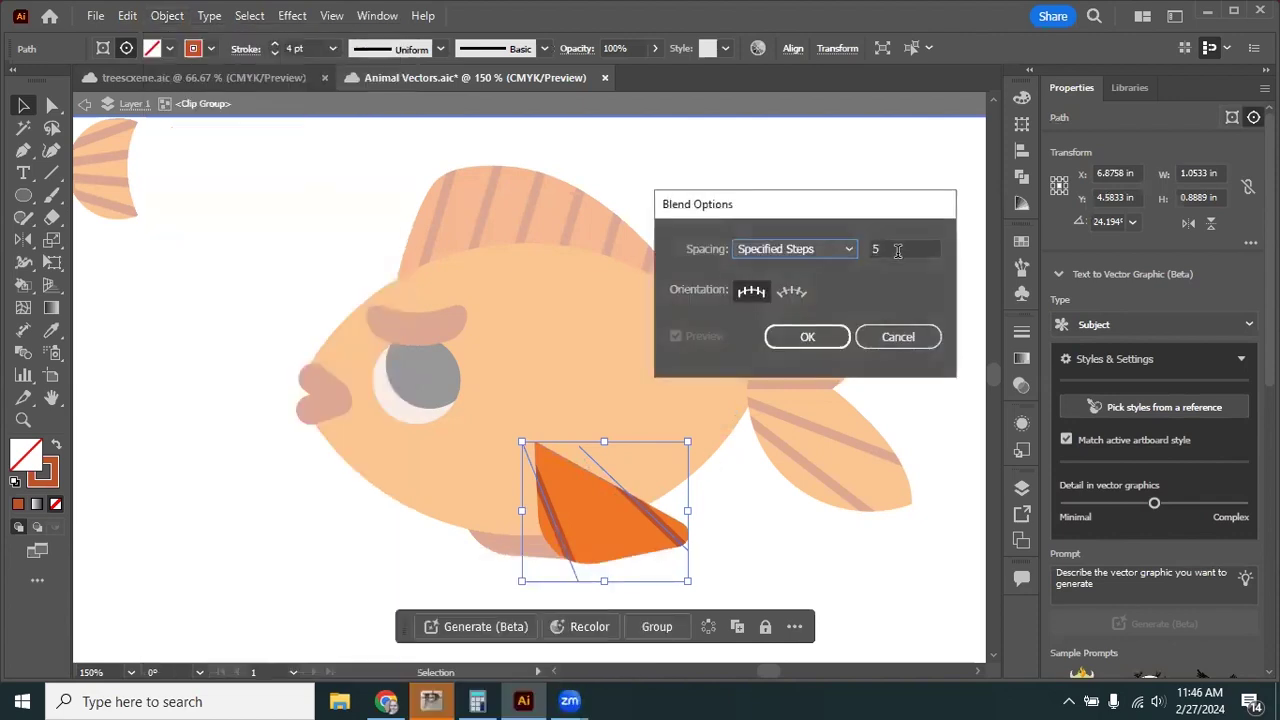
double_click(897, 251)
type("2")
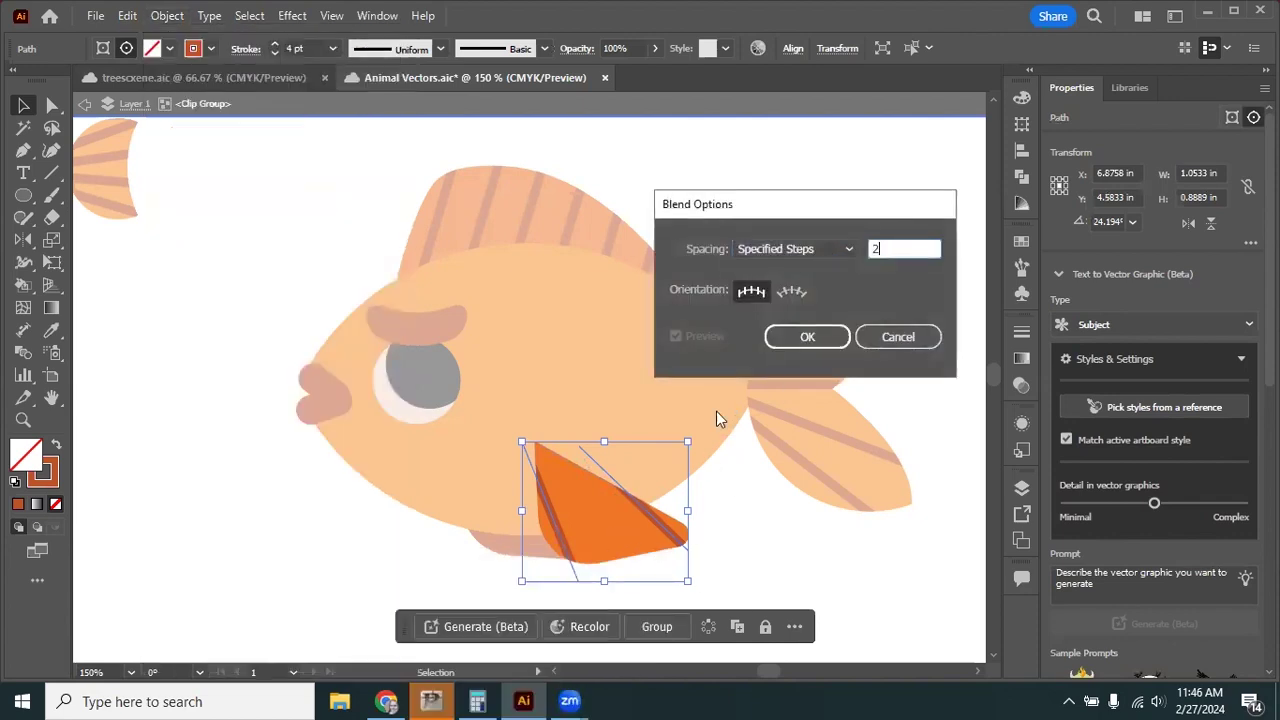
left_click(812, 338)
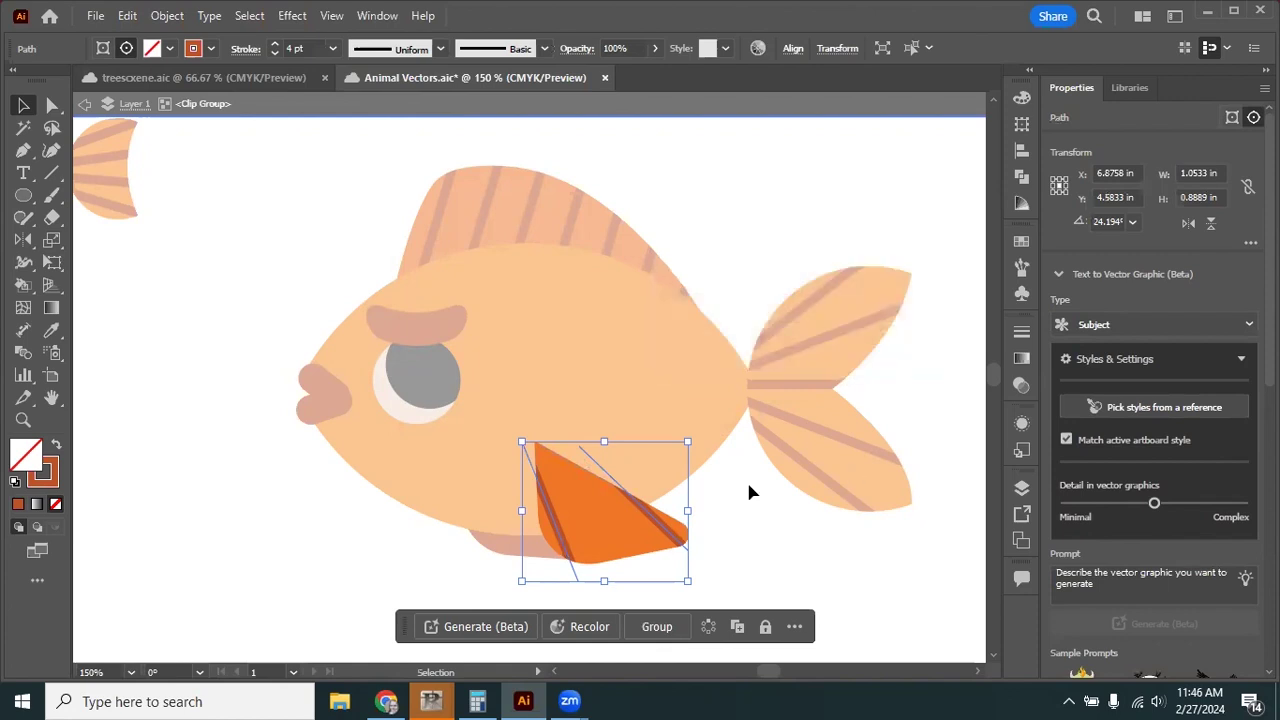
left_click(168, 16)
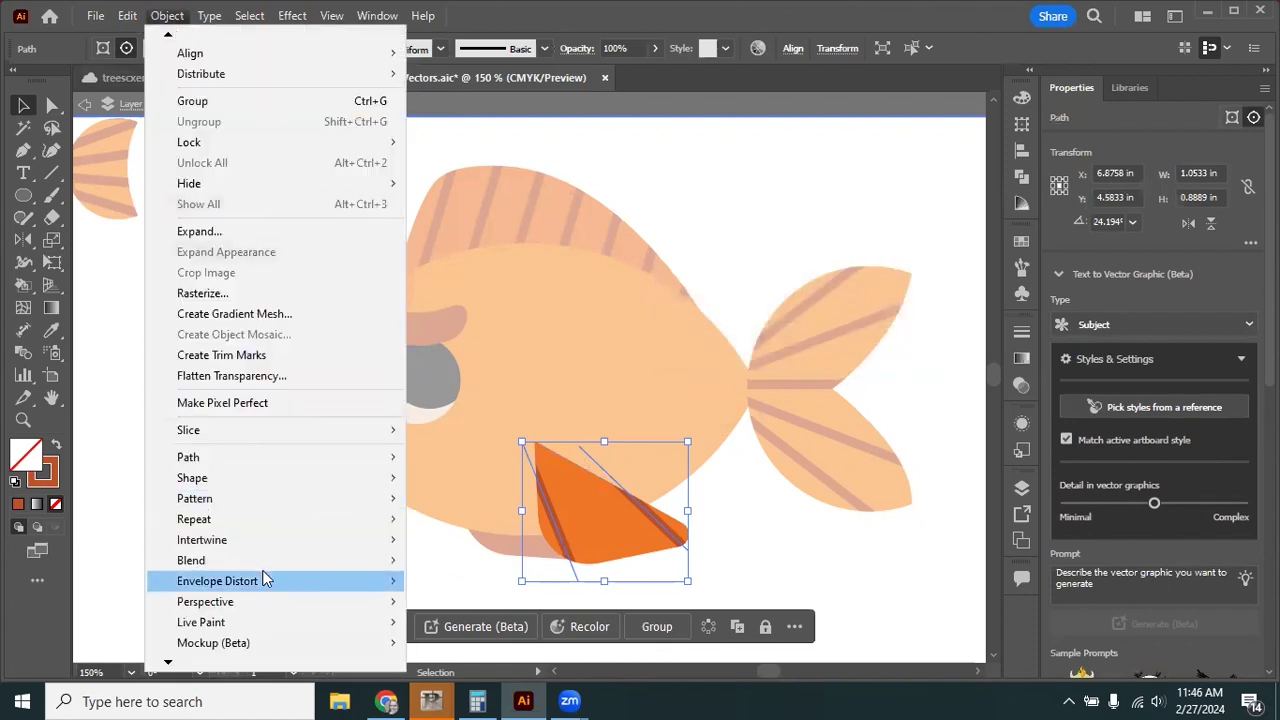
mouse_move(266, 560)
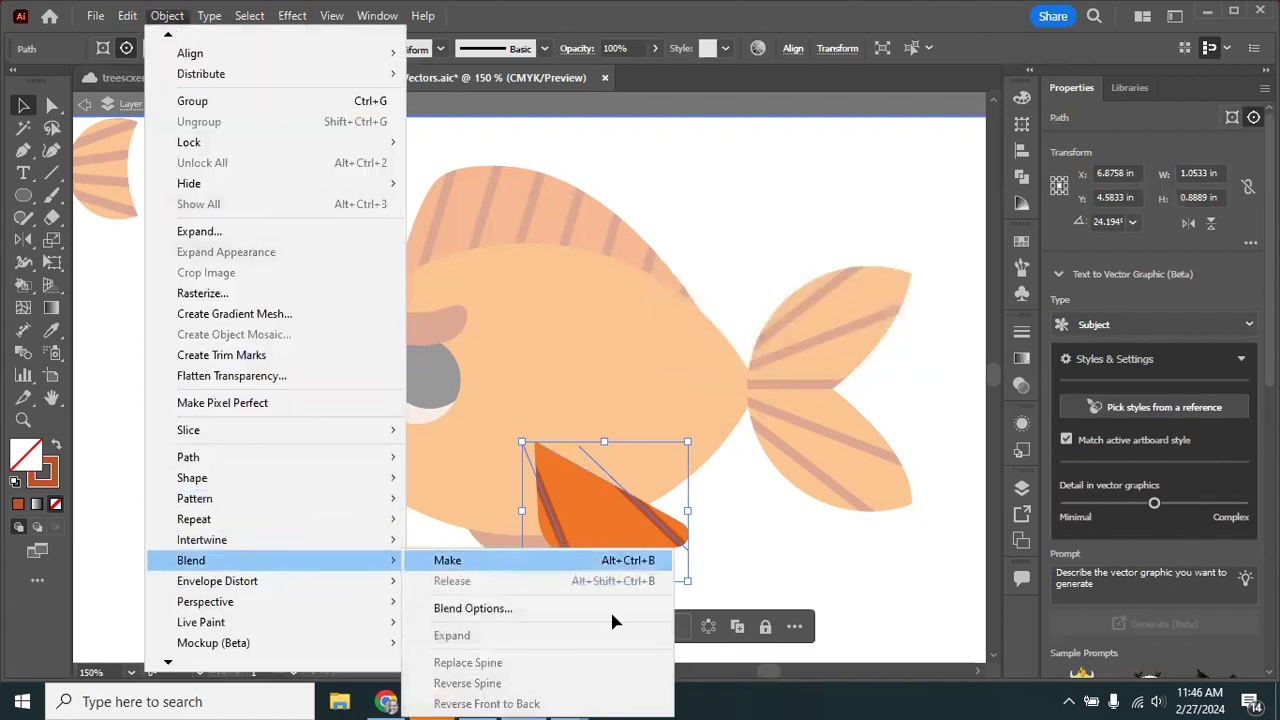
left_click(540, 560)
left_click(84, 108)
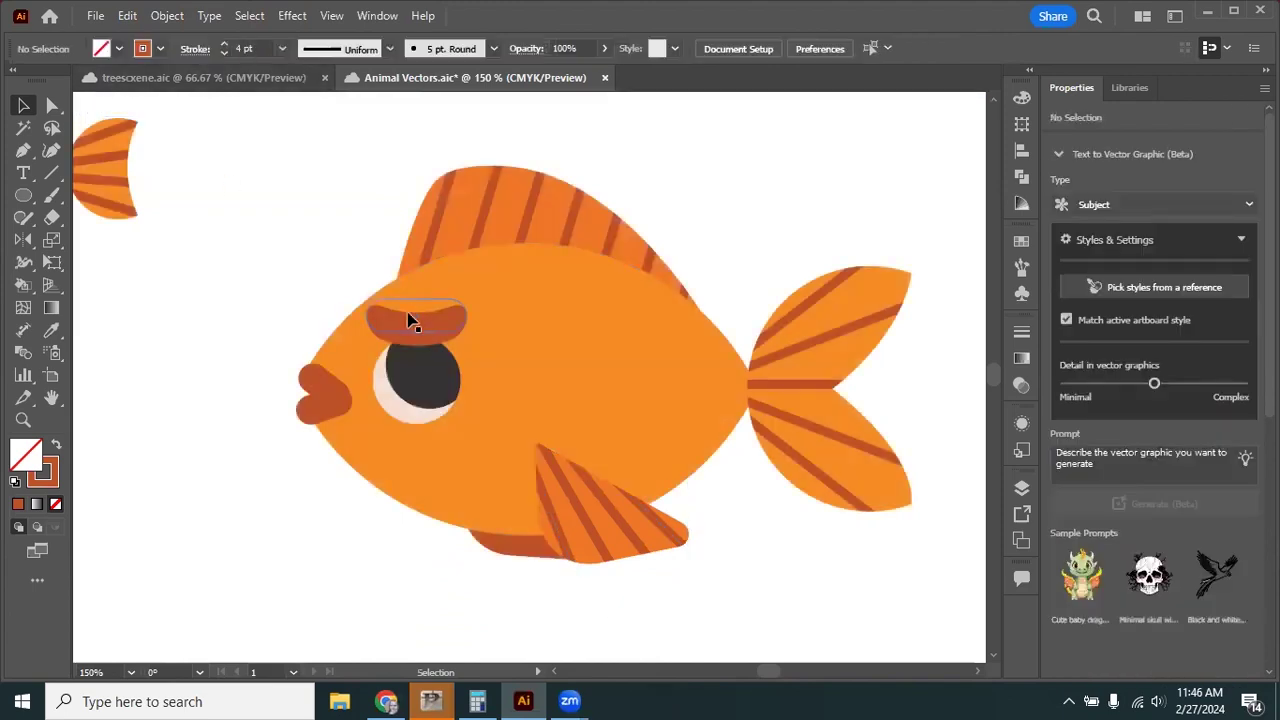
Compare the large goldfish with the small reference fish on the artboard.
key("ctrl+z")
key("ctrl+minus")
key("ctrl+minus")
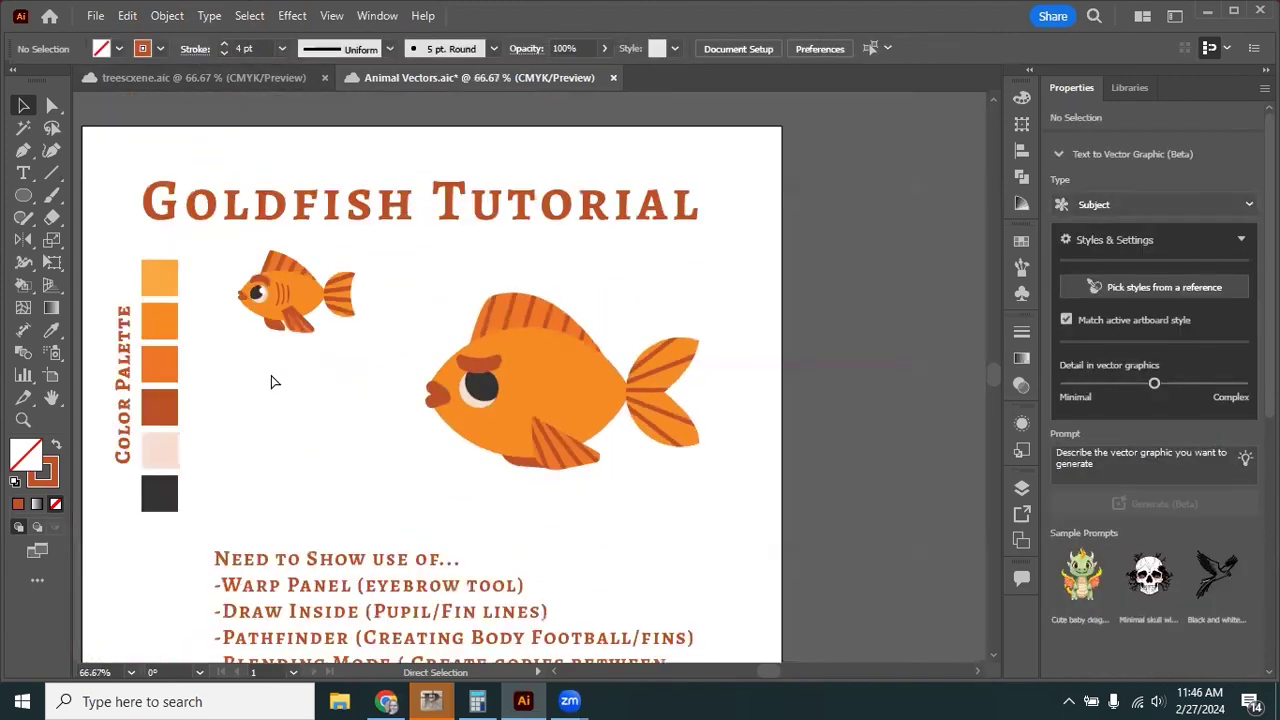
key("ctrl+minus")
key("ctrl+plus")
key("ctrl+minus")
key("ctrl+plus")
key("ctrl+plus")
key("ctrl+plus")
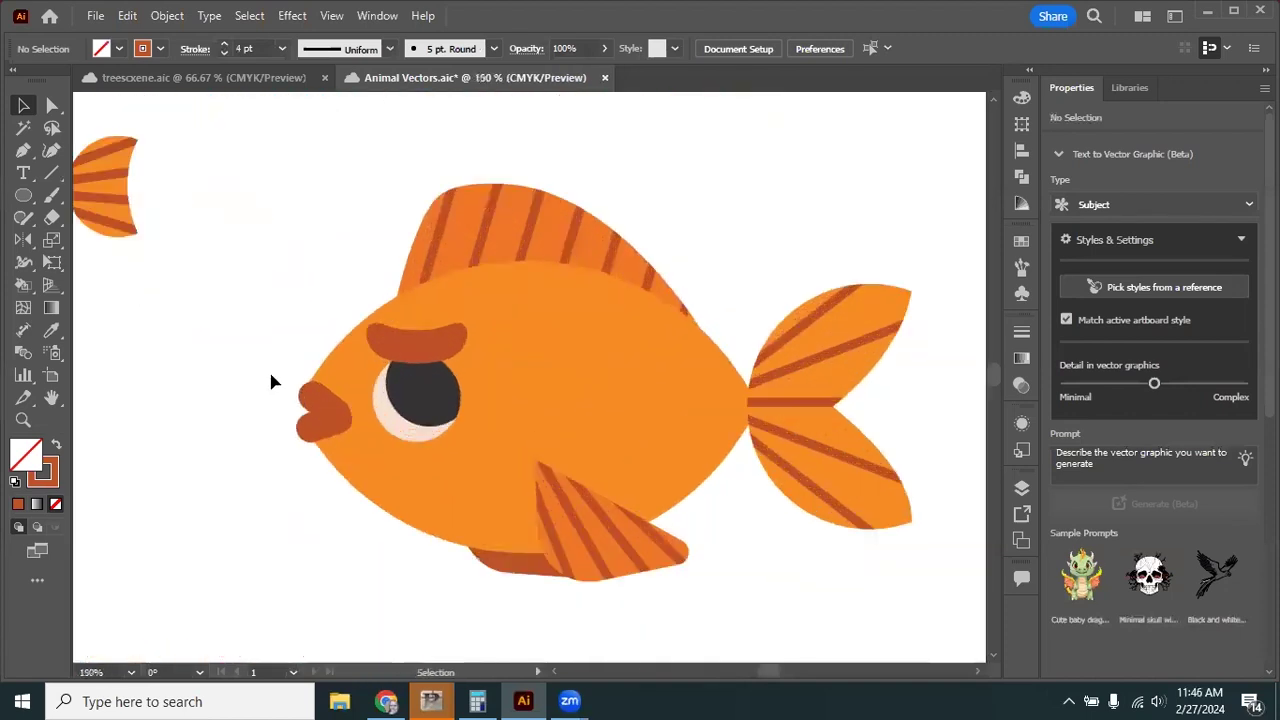
Isolate the tail's stripe blend and nudge its uppermost stripe slightly toward the rear.
left_click(817, 327)
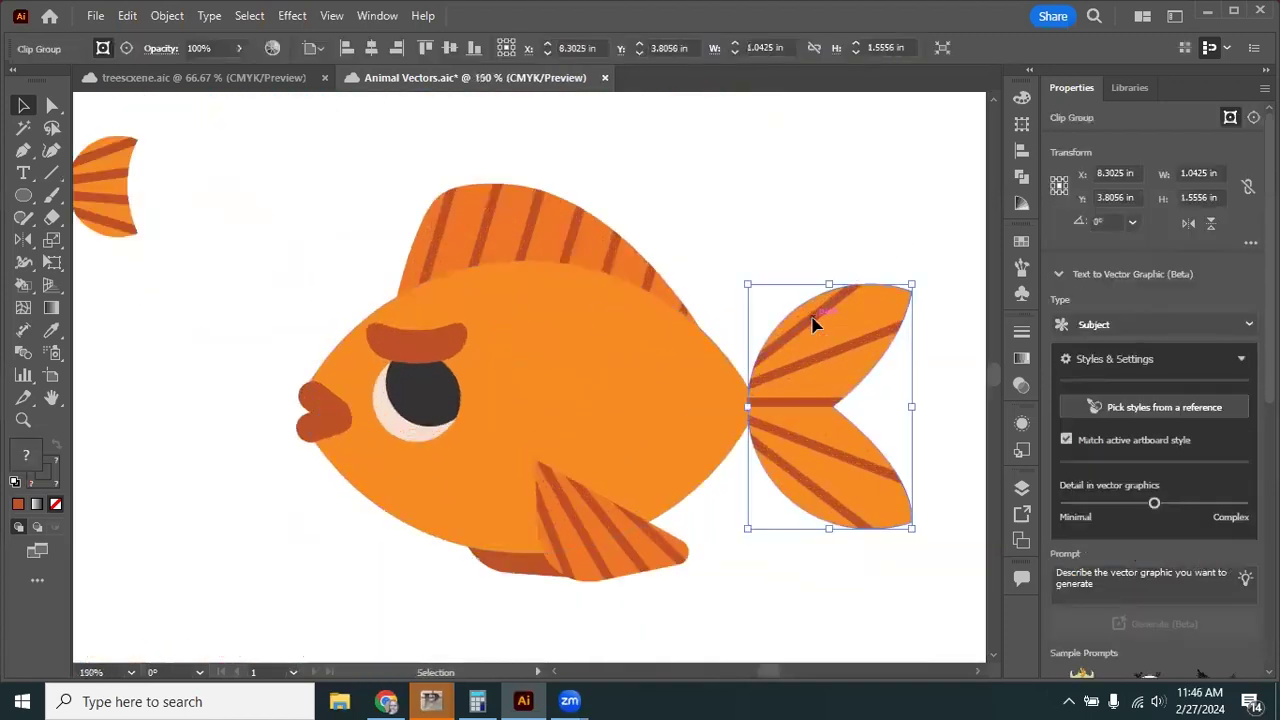
double_click(818, 325)
left_click(835, 308)
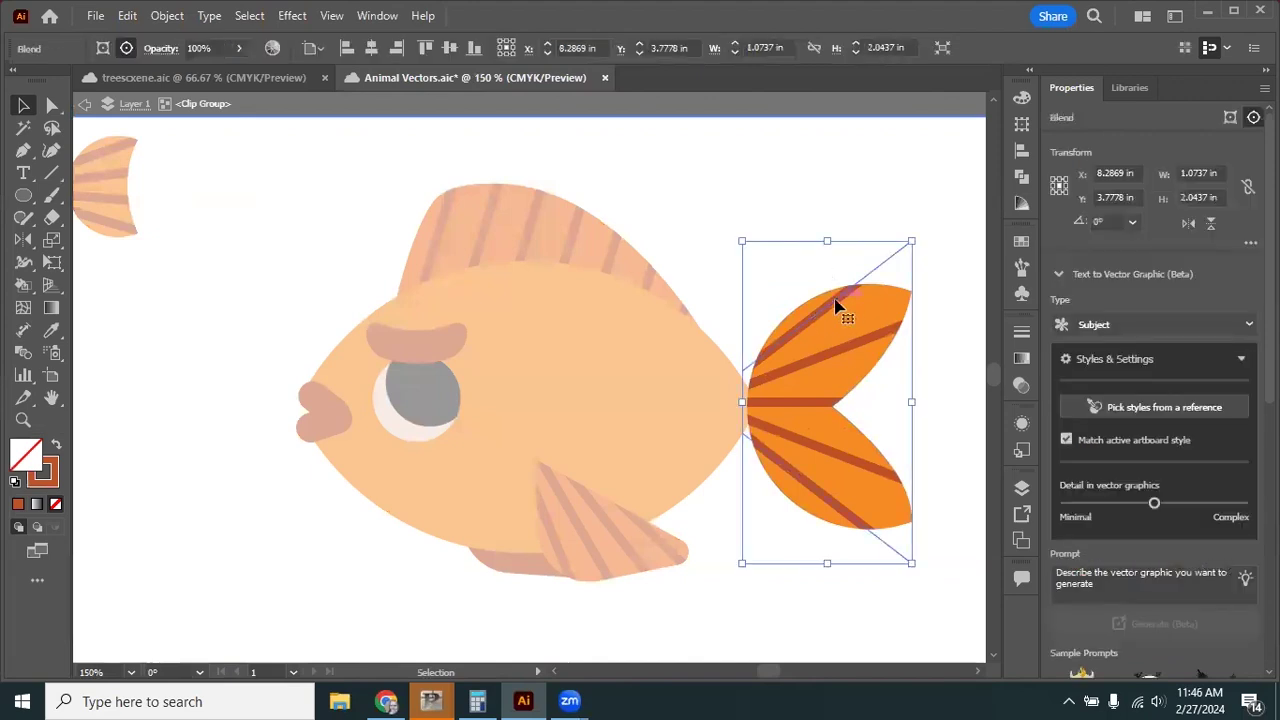
double_click(838, 308)
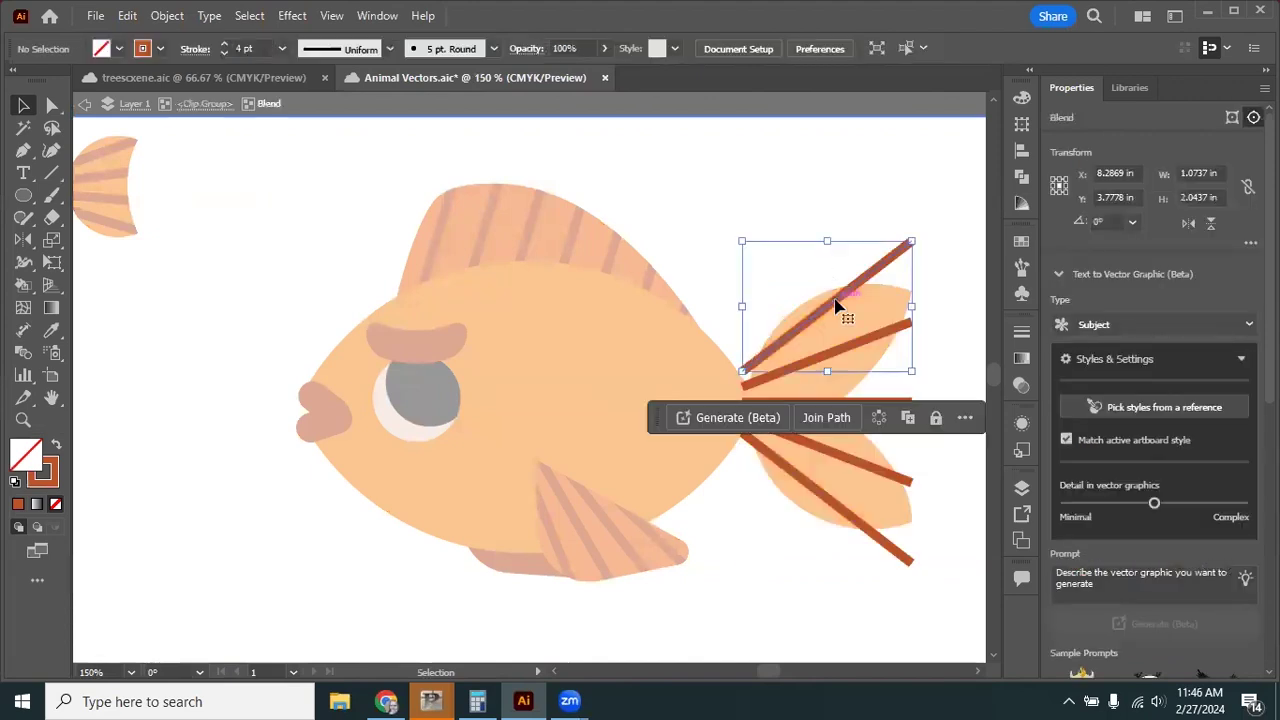
mouse_move(849, 296)
left_mouse_down()
mouse_move(849, 318)
mouse_move(848, 268)
mouse_move(858, 312)
mouse_move(854, 302)
left_mouse_up()
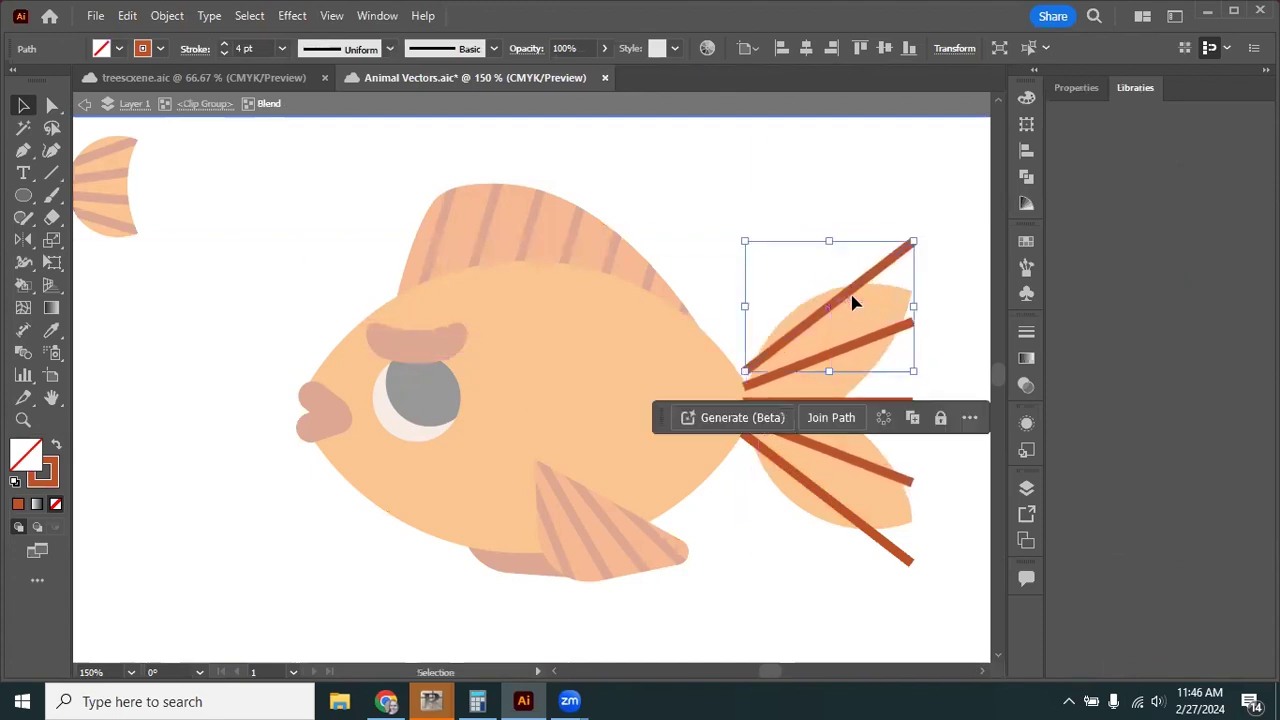
left_click(87, 105)
left_click(87, 105)
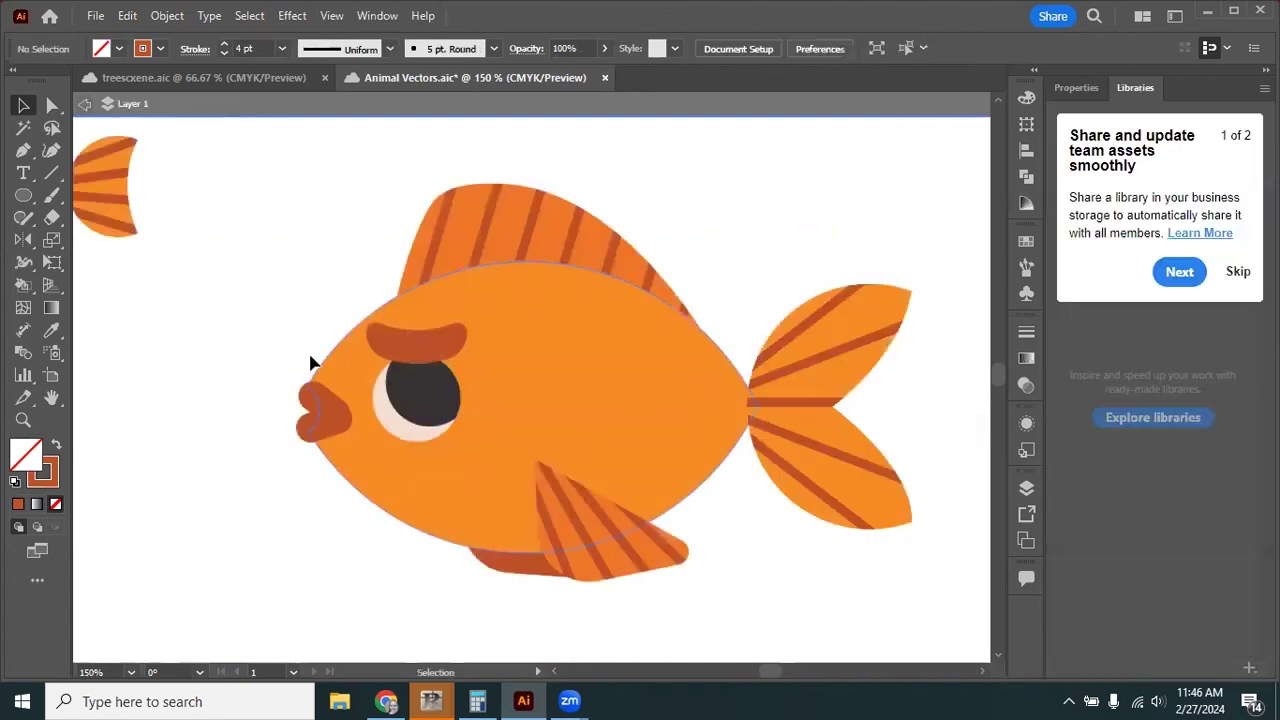
Leave isolation and draw a small white (#FFFFFF) circle without a stroke near the top of the pupil as an eye highlight.
key("space")
left_click_drag(266, 258, 334, 245)
left_click_drag(157, 251, 263, 283)
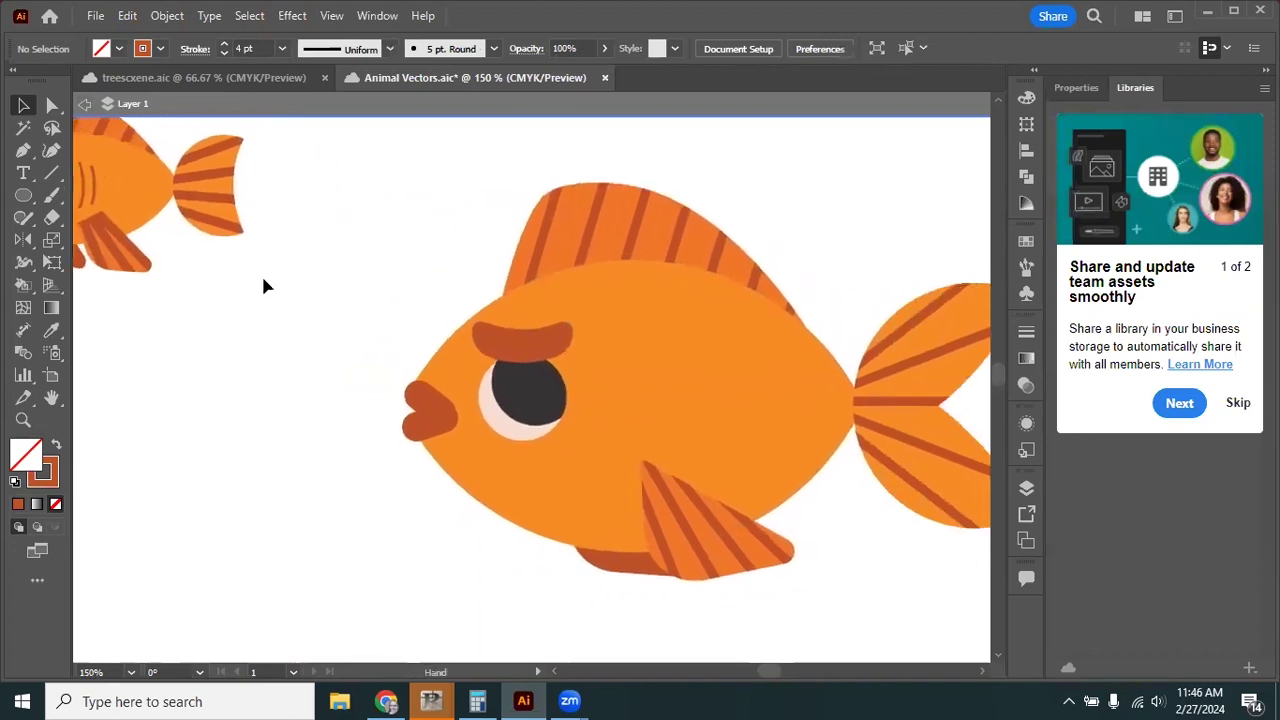
left_click(29, 194)
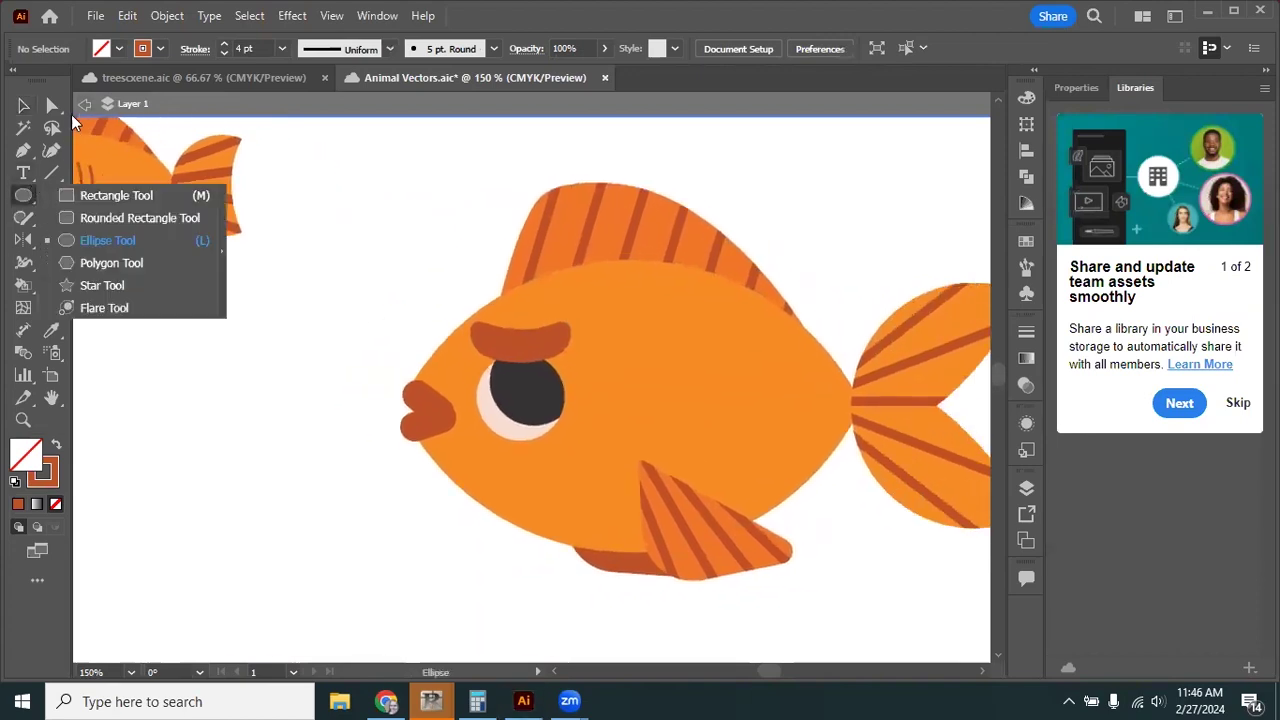
left_click(86, 105)
left_click(26, 198)
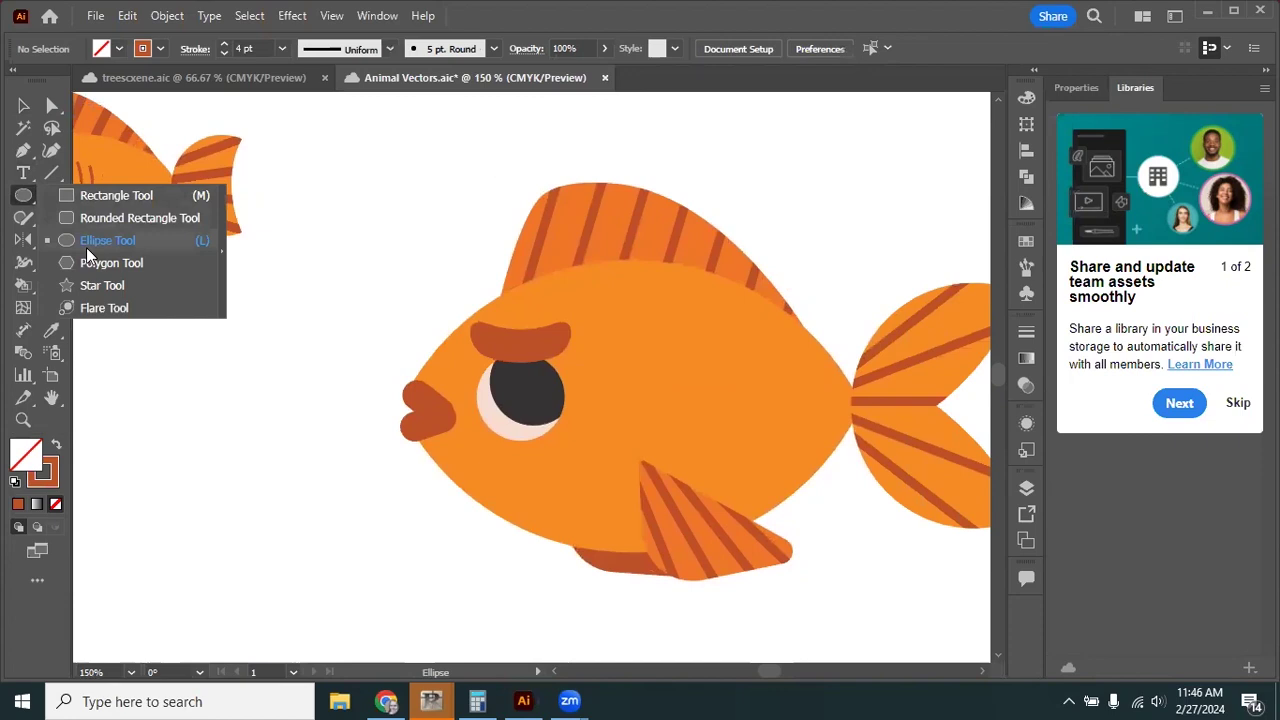
left_click(86, 247)
left_click(56, 447)
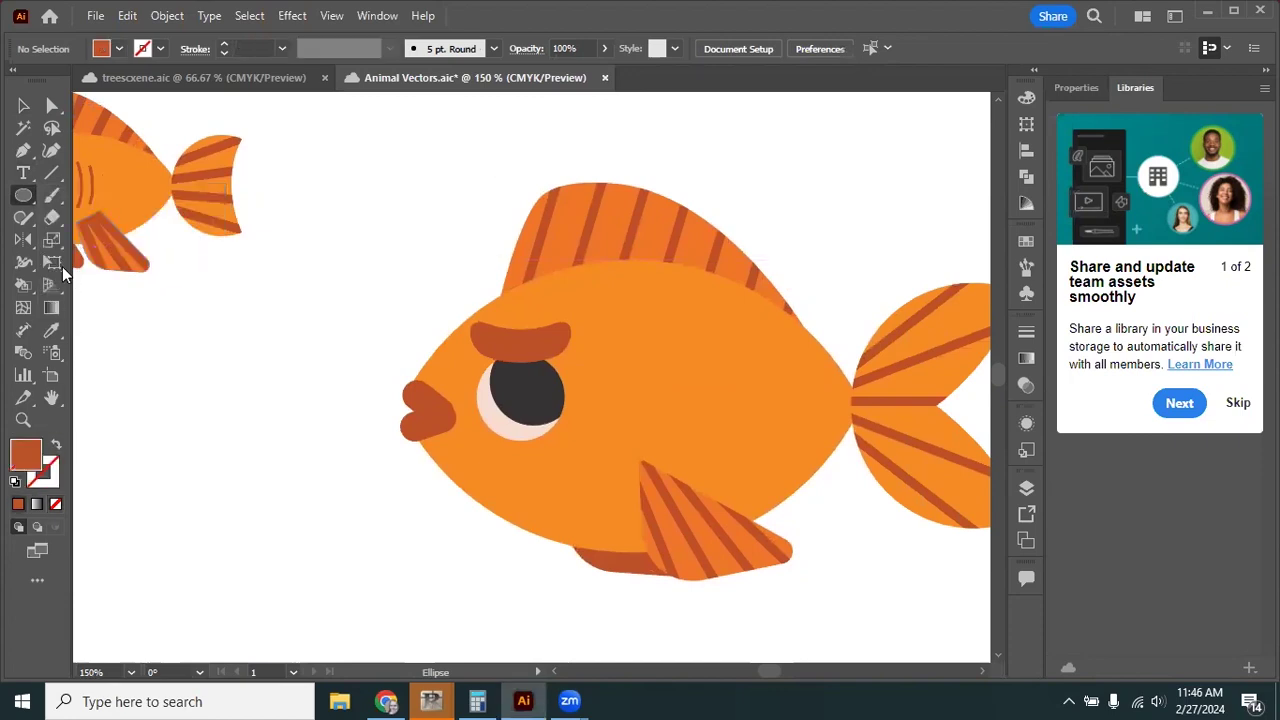
double_click(26, 455)
type("ffffff")
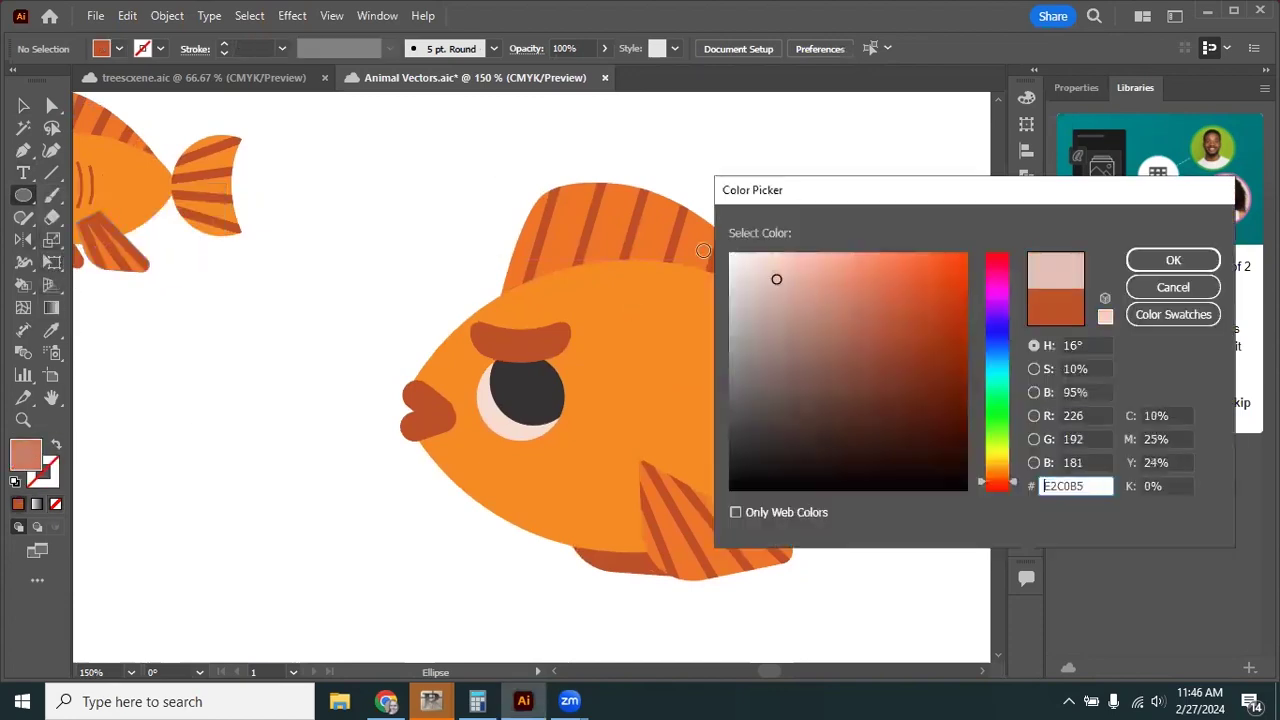
key("Return")
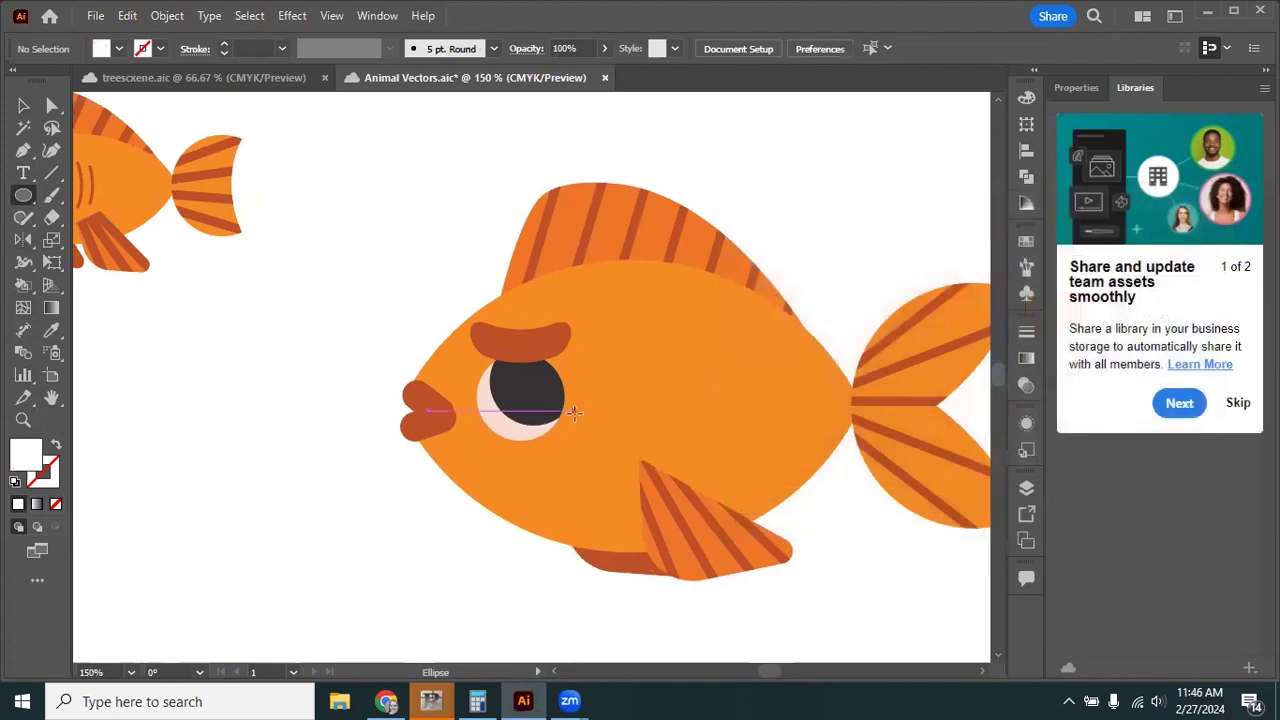
left_click_drag(530, 368, 536, 376)
key("v")
left_click(550, 254)
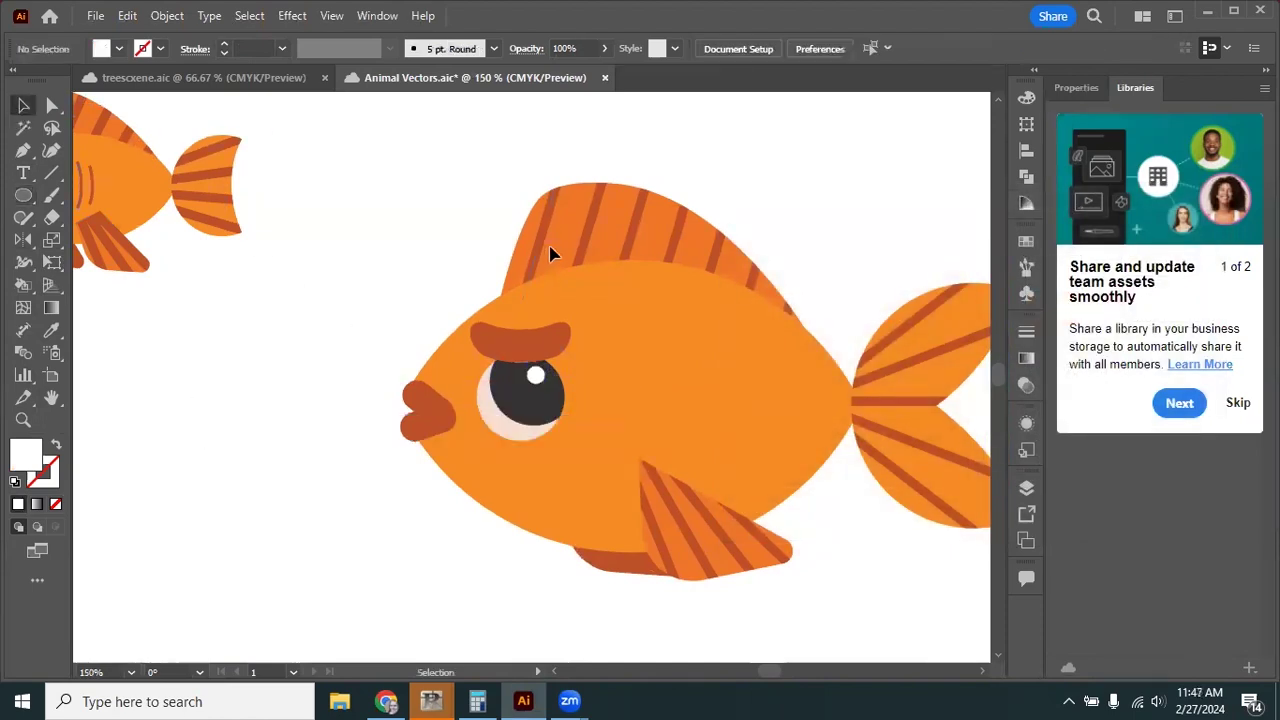
Sample the lips' rust colour as a 1 pt stroke without fill and draw a curved gill line behind the eye with the Pen tool.
left_click(51, 330)
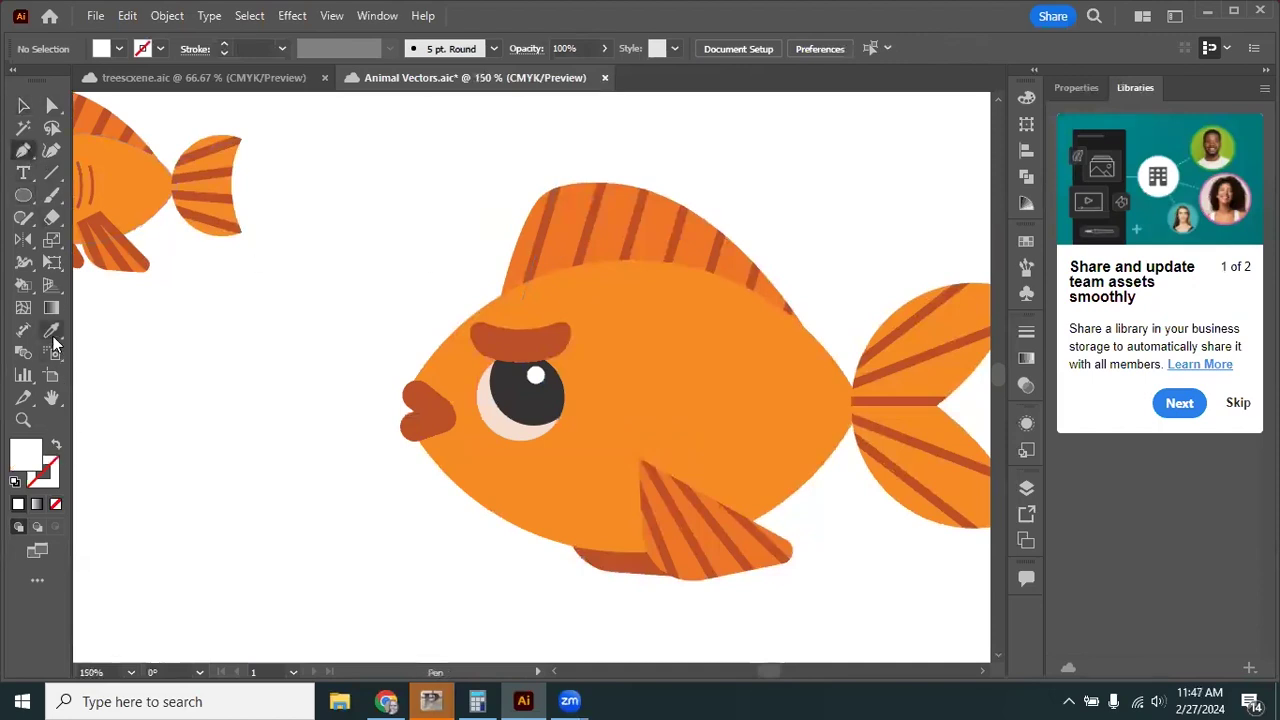
left_click(418, 400)
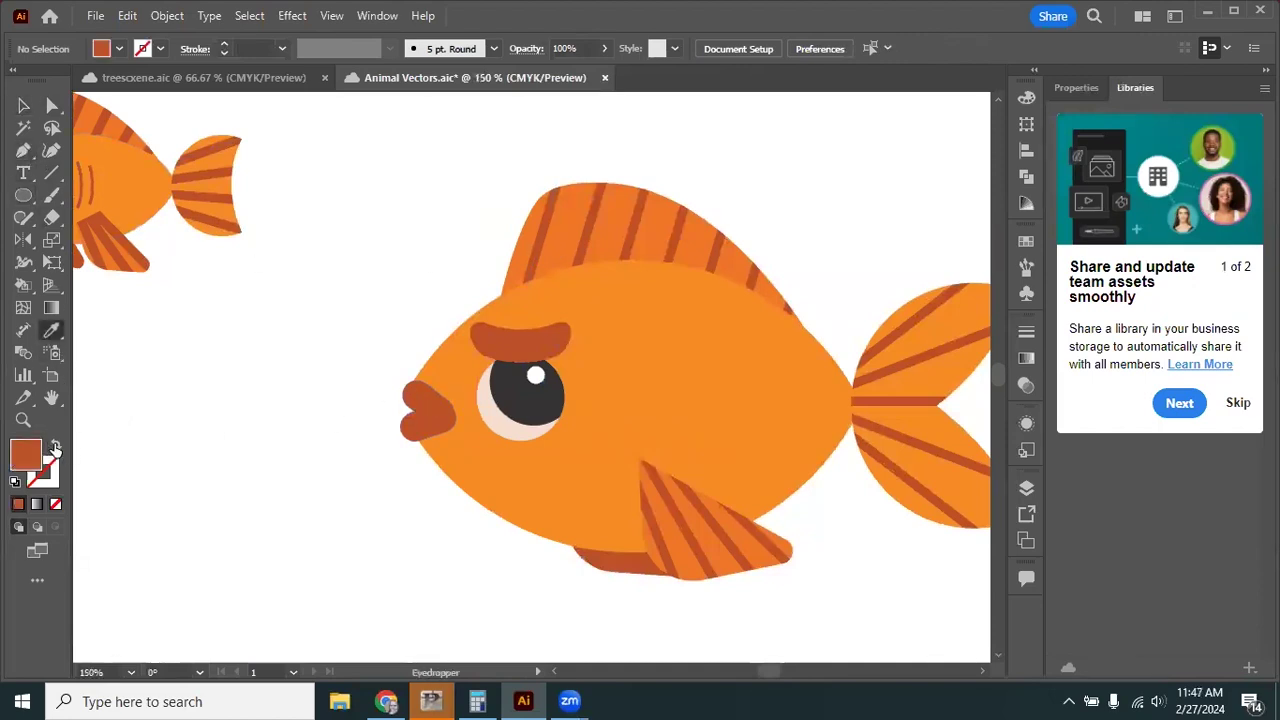
left_click(55, 447)
left_click(23, 153)
left_click(604, 350)
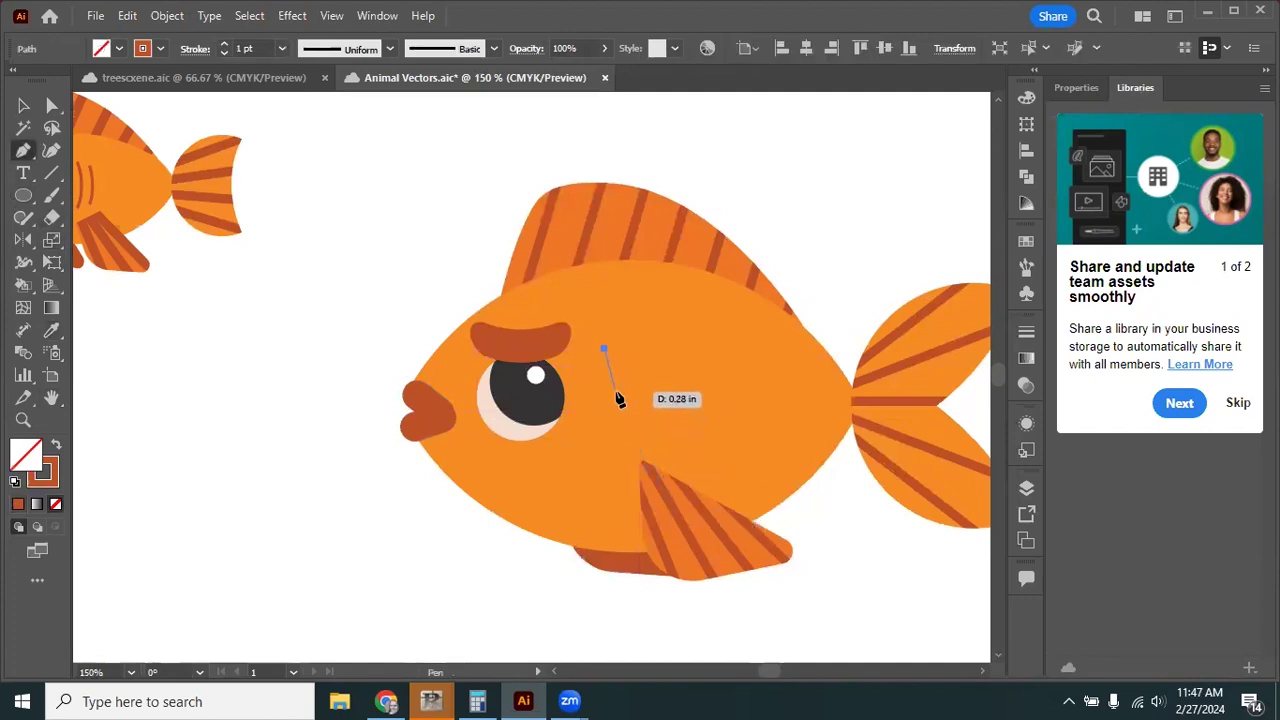
left_click(620, 386)
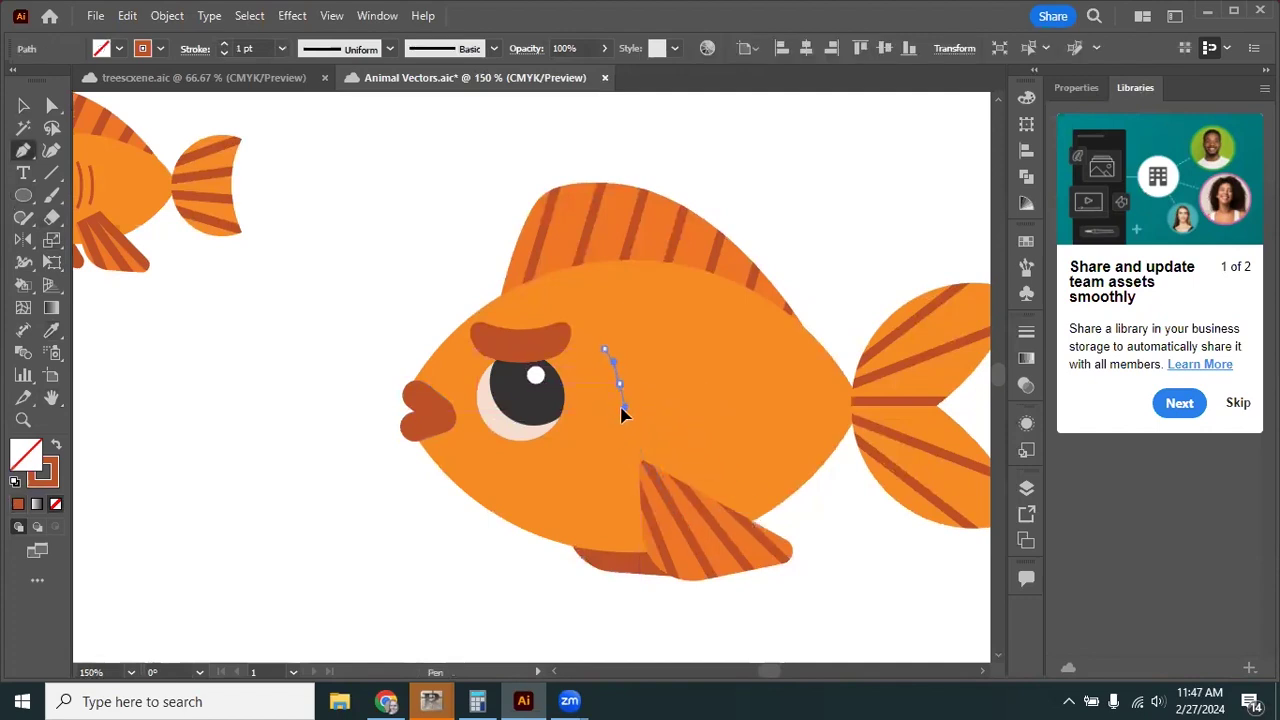
left_click(612, 430)
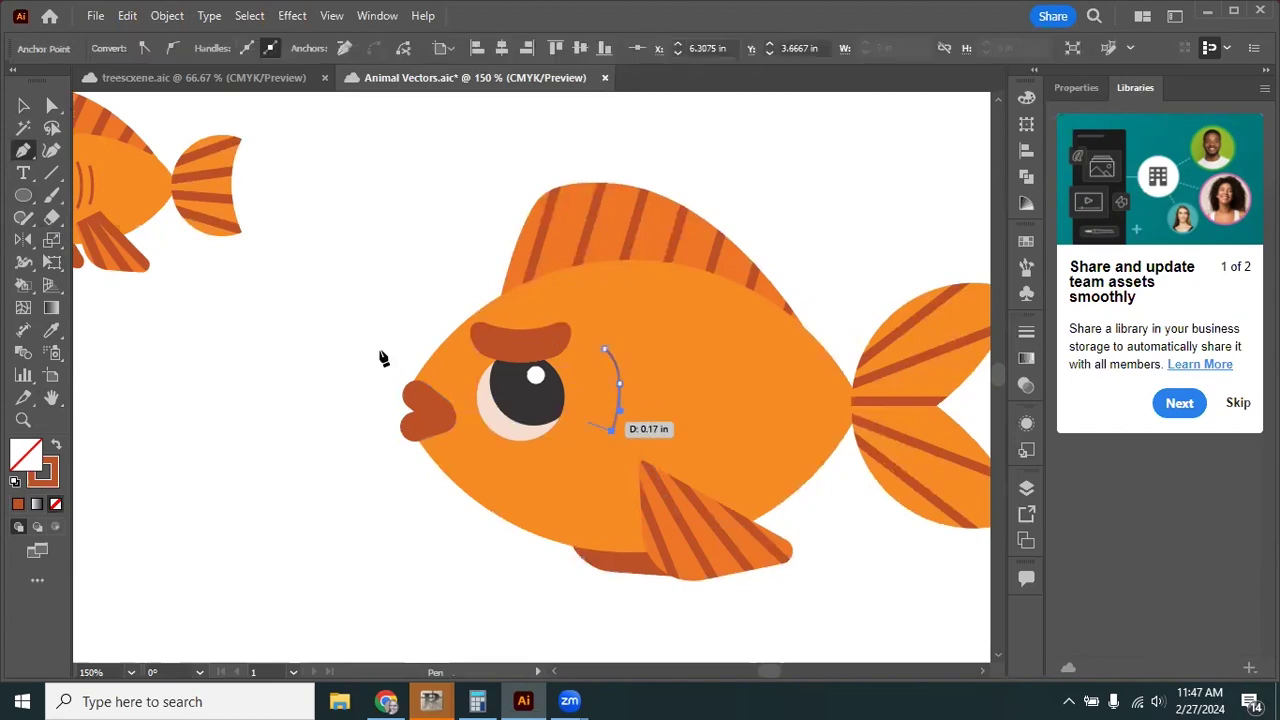
left_click(24, 106)
left_click(330, 250)
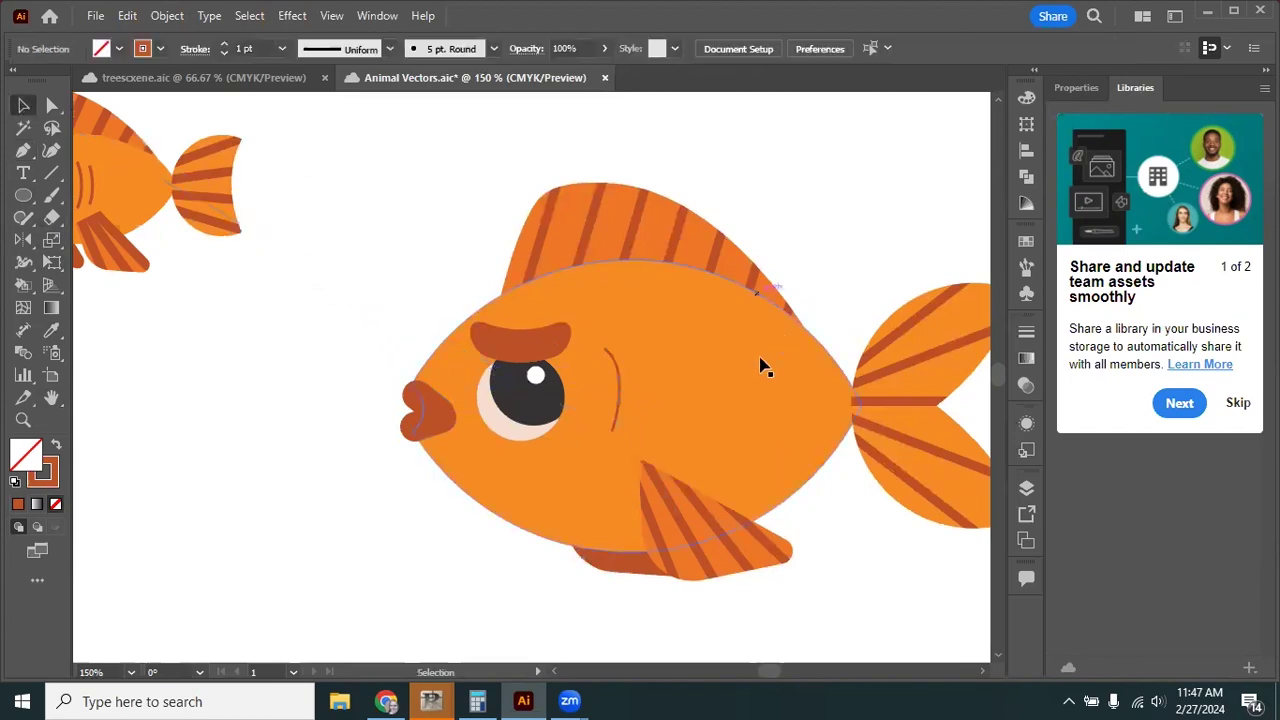
Reshape the gill line into a rounder, longer arc, placing its lower end at about X 6.22 in, Y 4.03 in.
left_click(617, 390)
left_click(54, 106)
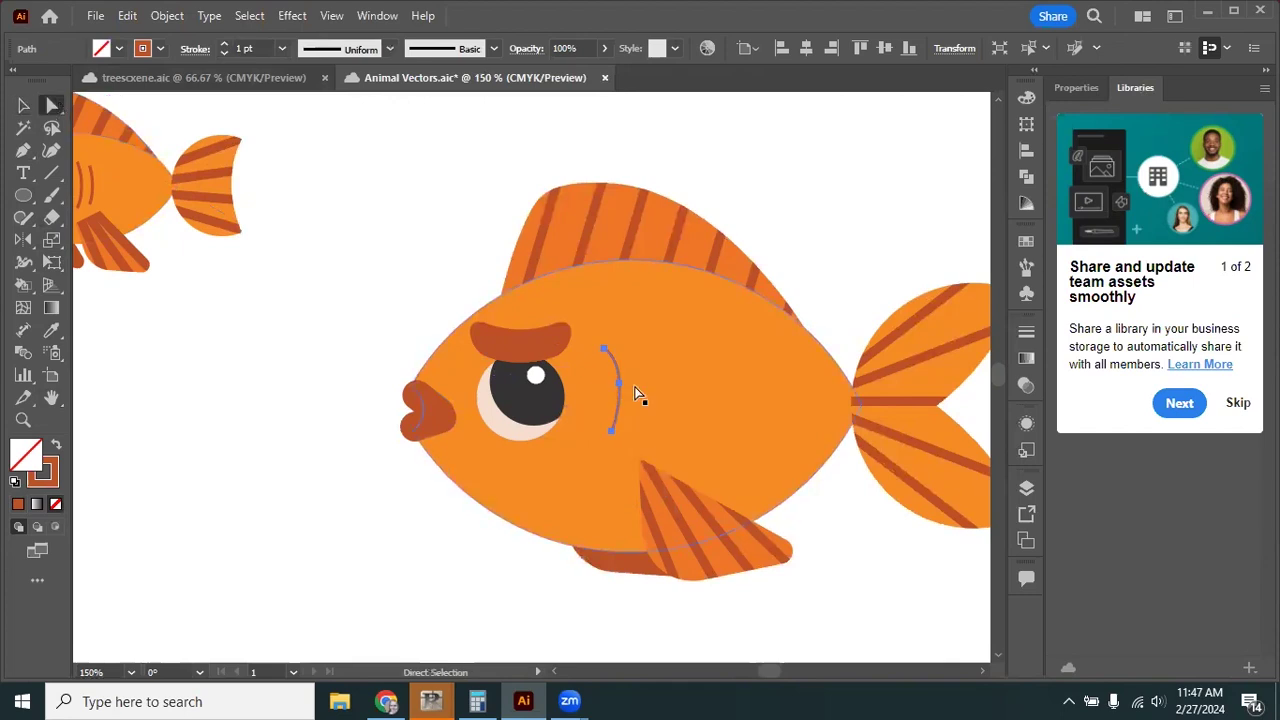
left_click_drag(619, 390, 605, 444)
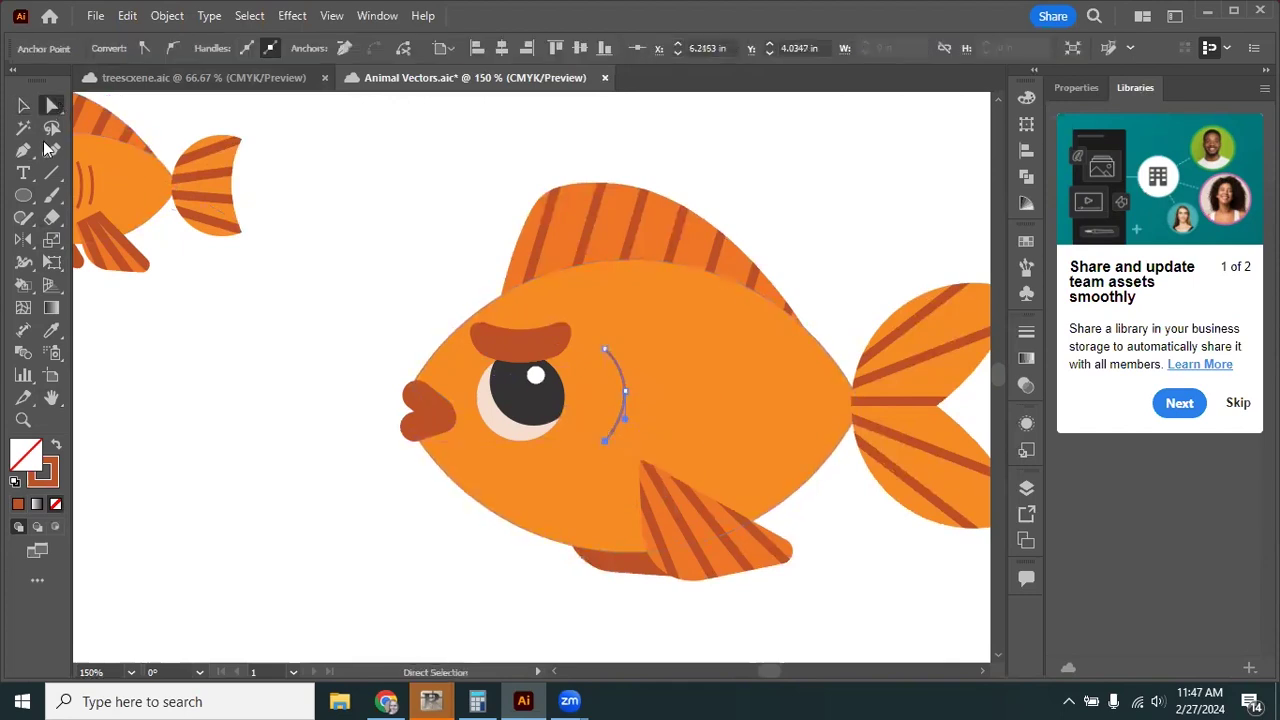
Copy the gill line twice toward the tail to make three evenly spaced arcs.
key("v")
left_click(627, 392)
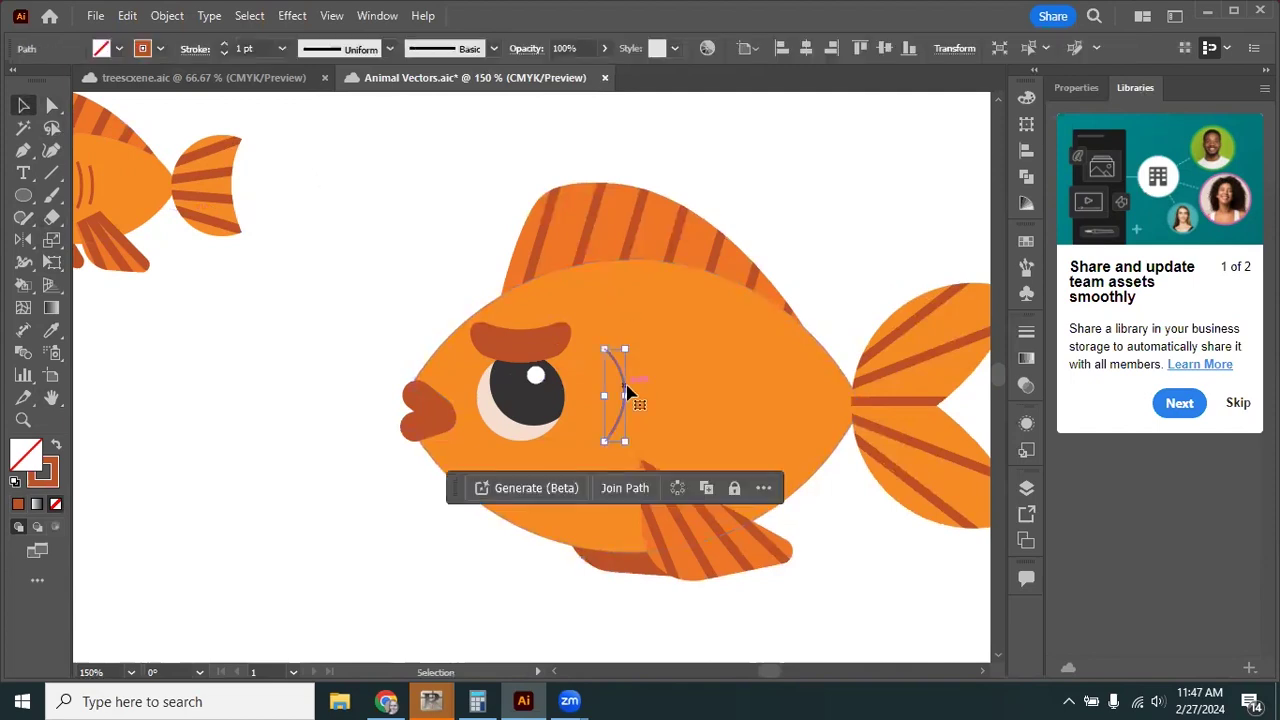
left_click_drag(622, 390, 683, 389)
left_click(362, 190)
left_click_drag(640, 217, 557, 206)
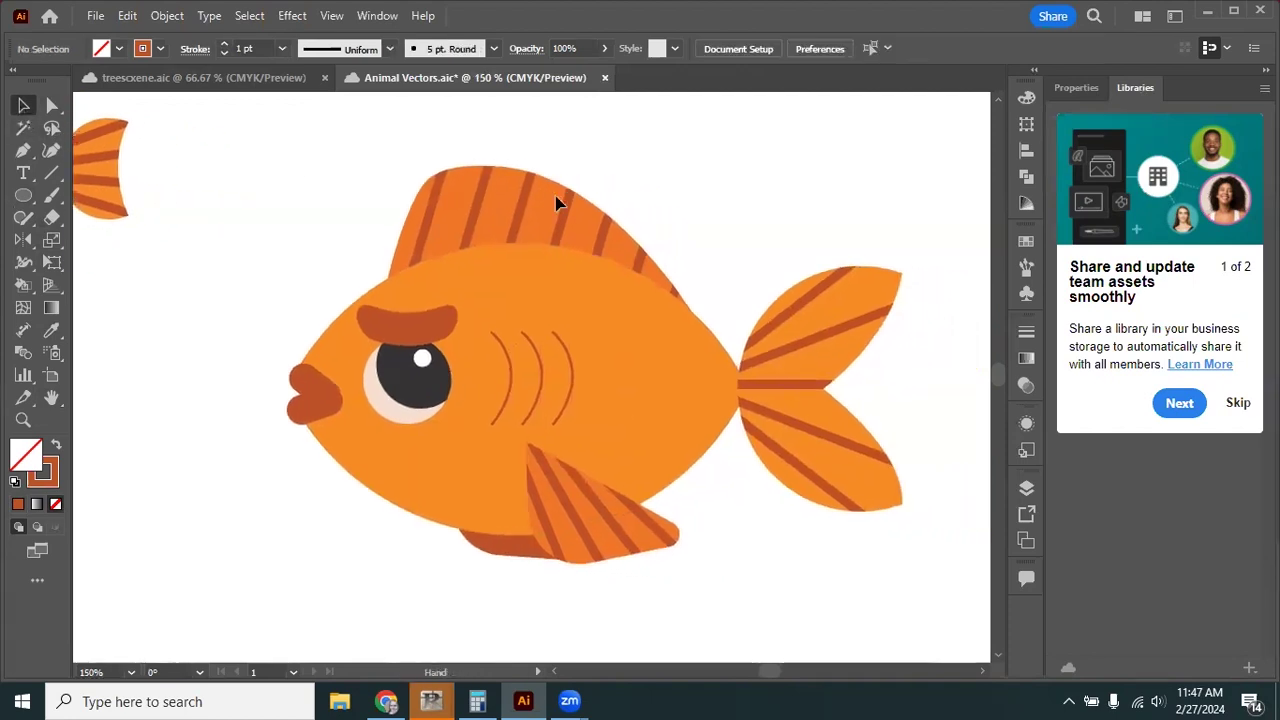
Select all three gill lines and set their stroke weight to 3 pt.
left_click(572, 378)
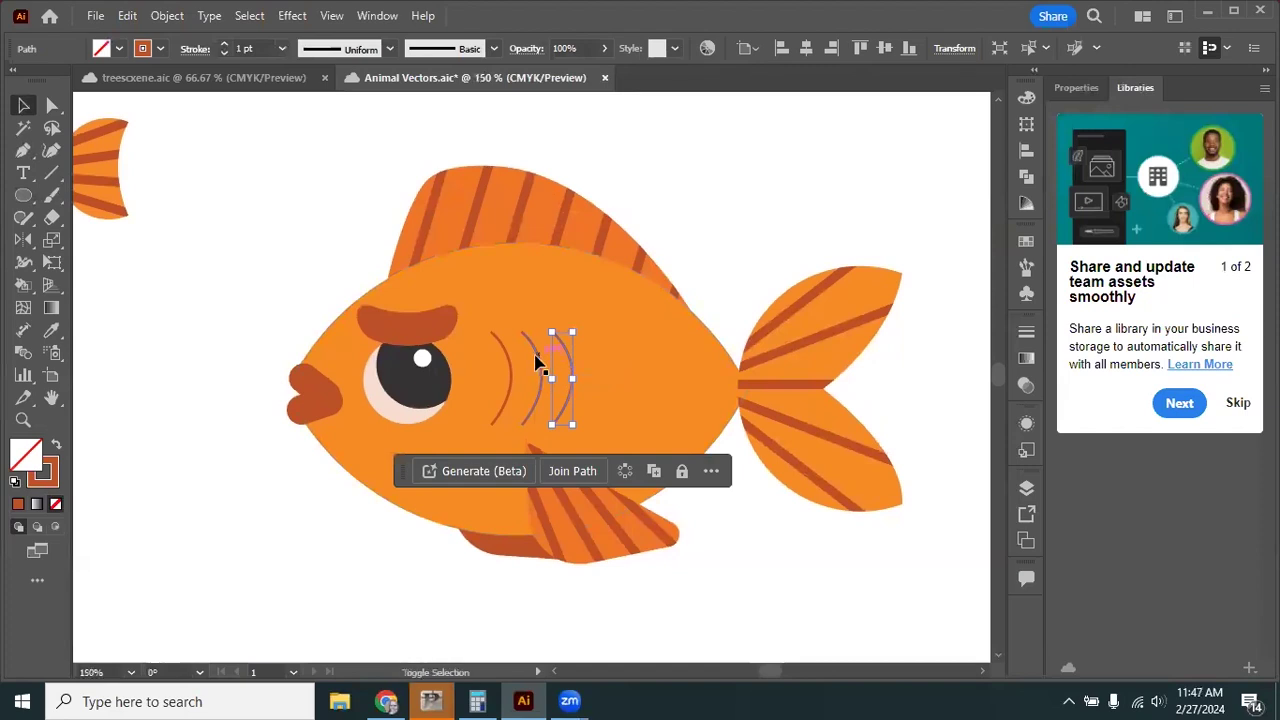
left_click(537, 362, "shift")
left_click(510, 367, "shift")
left_click(224, 45)
left_click(224, 45)
left_click(671, 343)
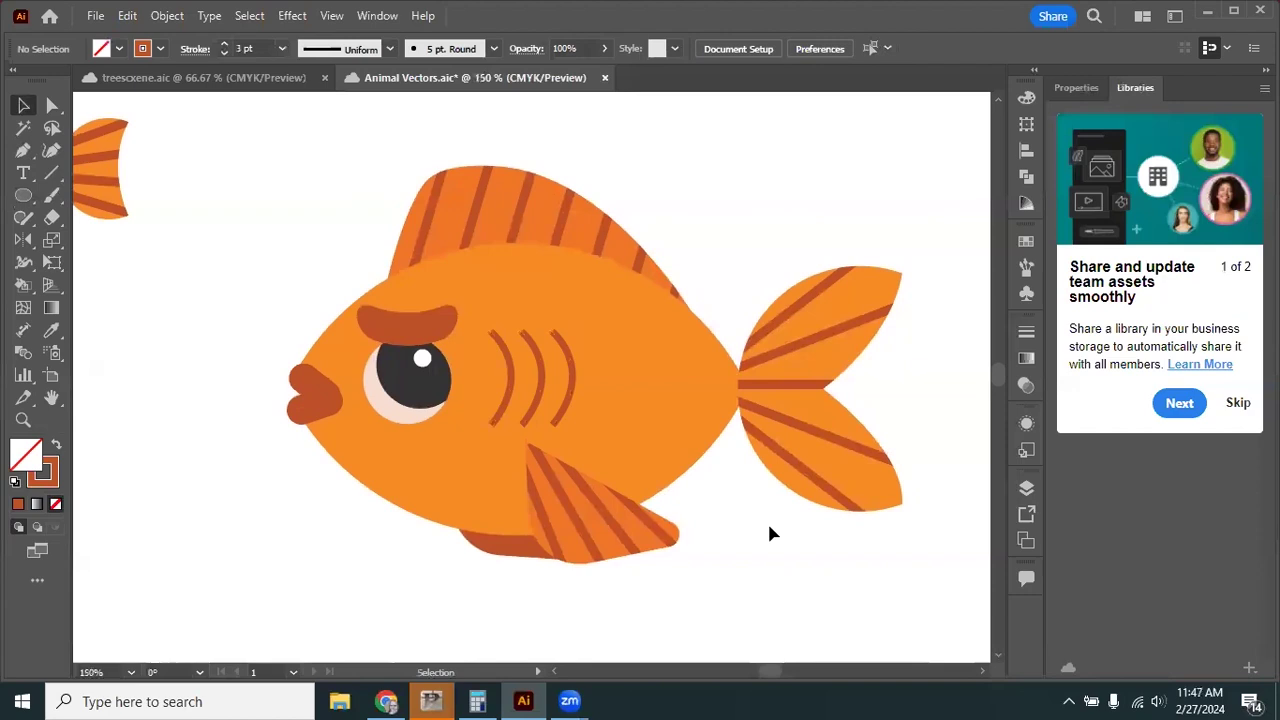
Isolate the eye's clip group, move the dark pupil to the front side of the eye, and leave isolation.
scroll(700, 534, "down", 1)
scroll(486, 420, "up", 2)
scroll(757, 166, "down", 1)
left_click_drag(757, 166, 786, 230)
double_click(443, 420)
left_click(445, 422)
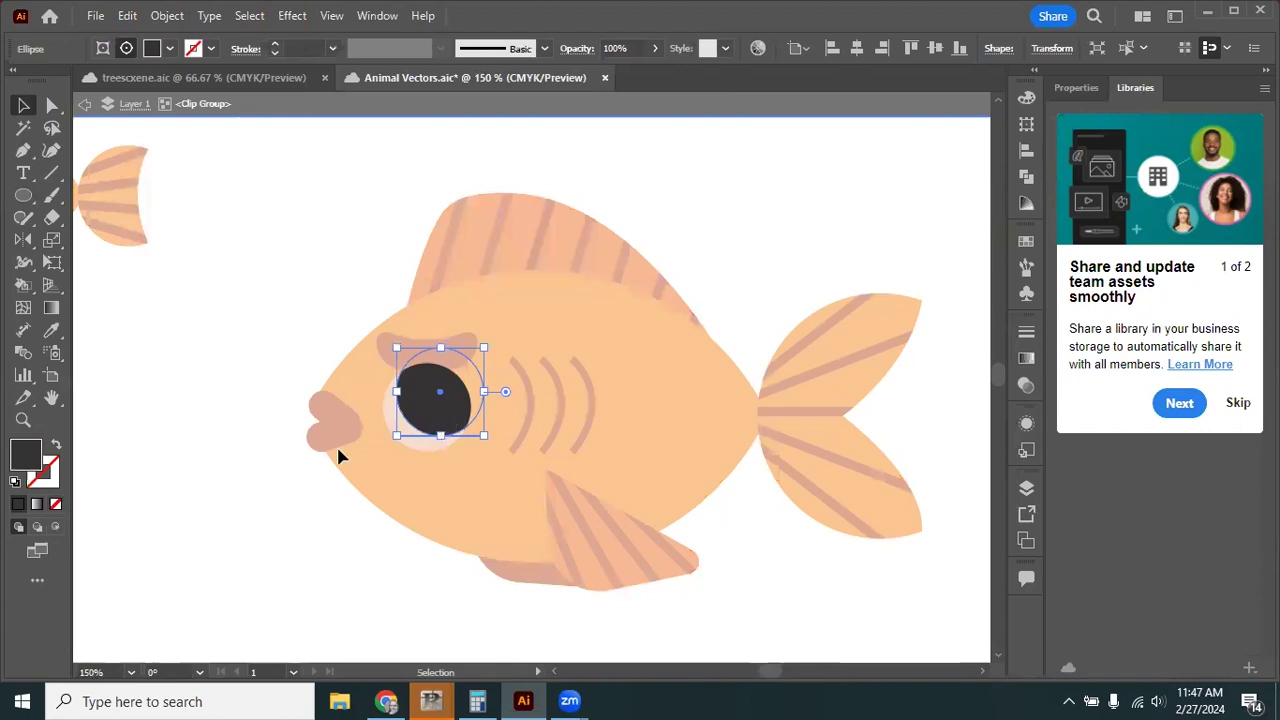
left_click_drag(438, 415, 402, 425)
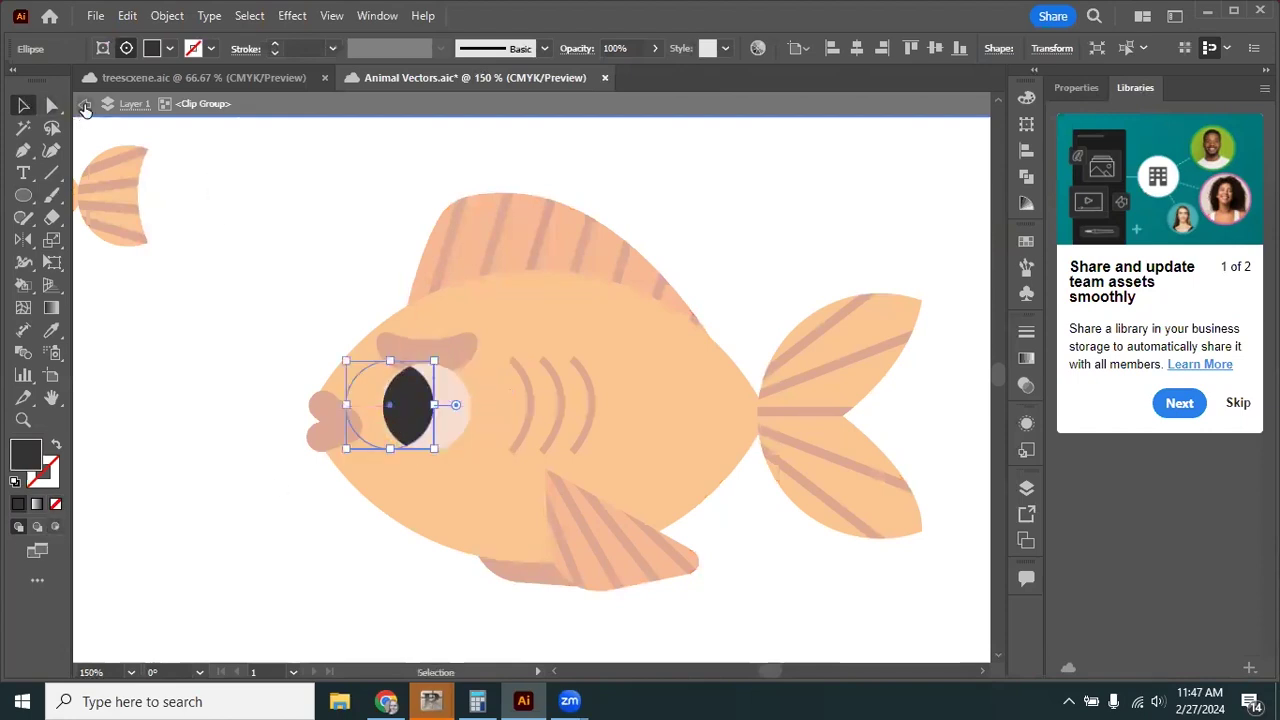
left_click(86, 104)
Review the large goldfish beside the small reference fish and check the list of techniques to show below it.
scroll(349, 280, "down", 1)
scroll(263, 344, "up", 1)
scroll(677, 211, "down", 1)
scroll(789, 171, "right", 1)
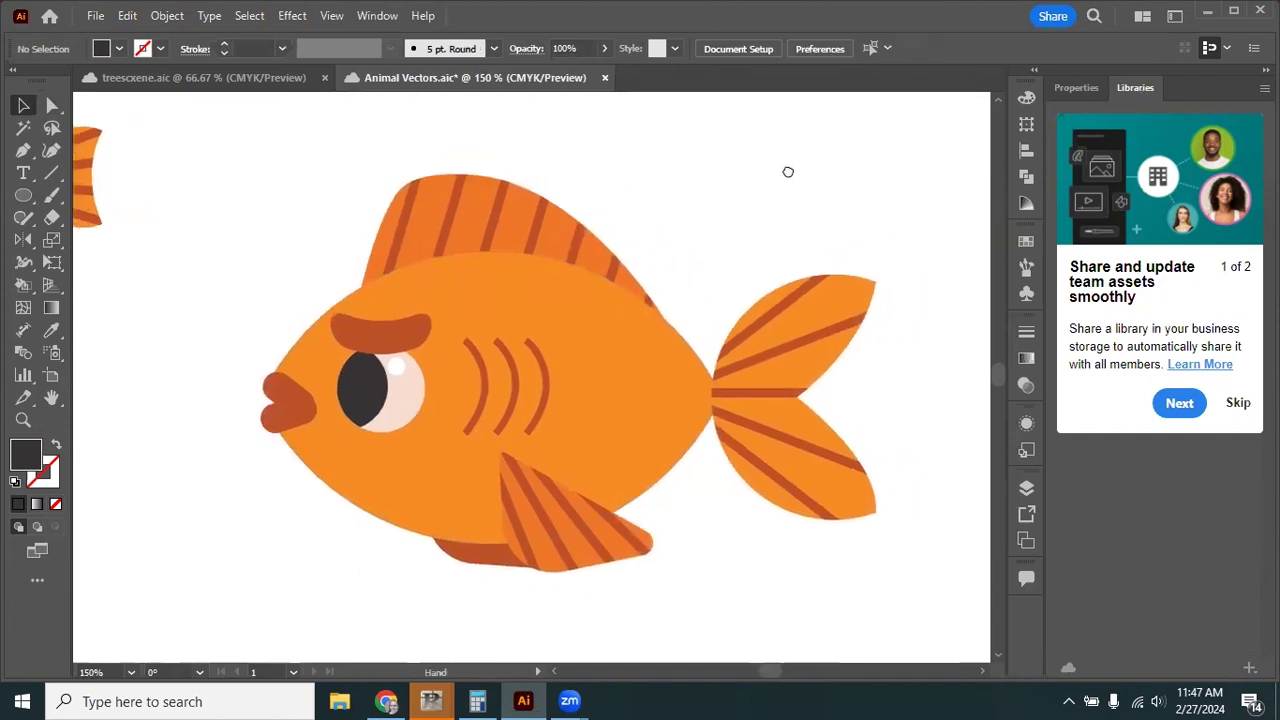
scroll(640, 395, "down", 2, "alt")
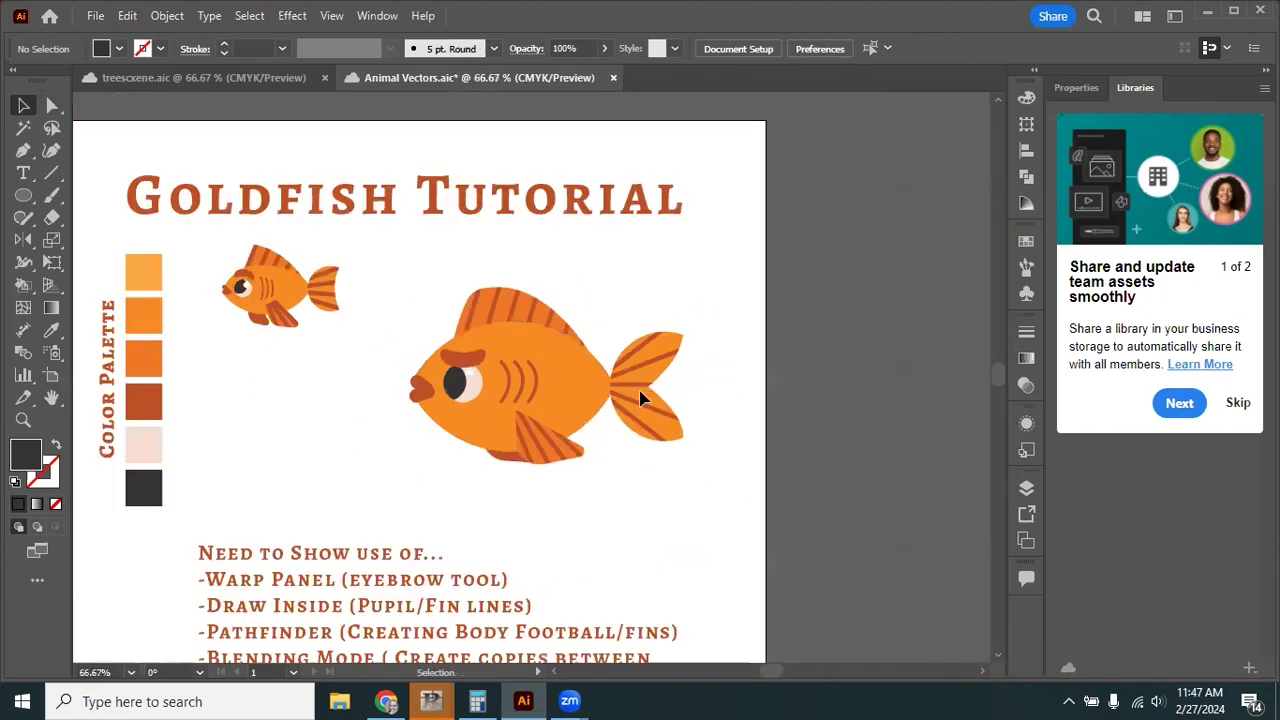
scroll(610, 451, "down", 1)
scroll(600, 480, "down", 3)
scroll(650, 400, "left", 2)
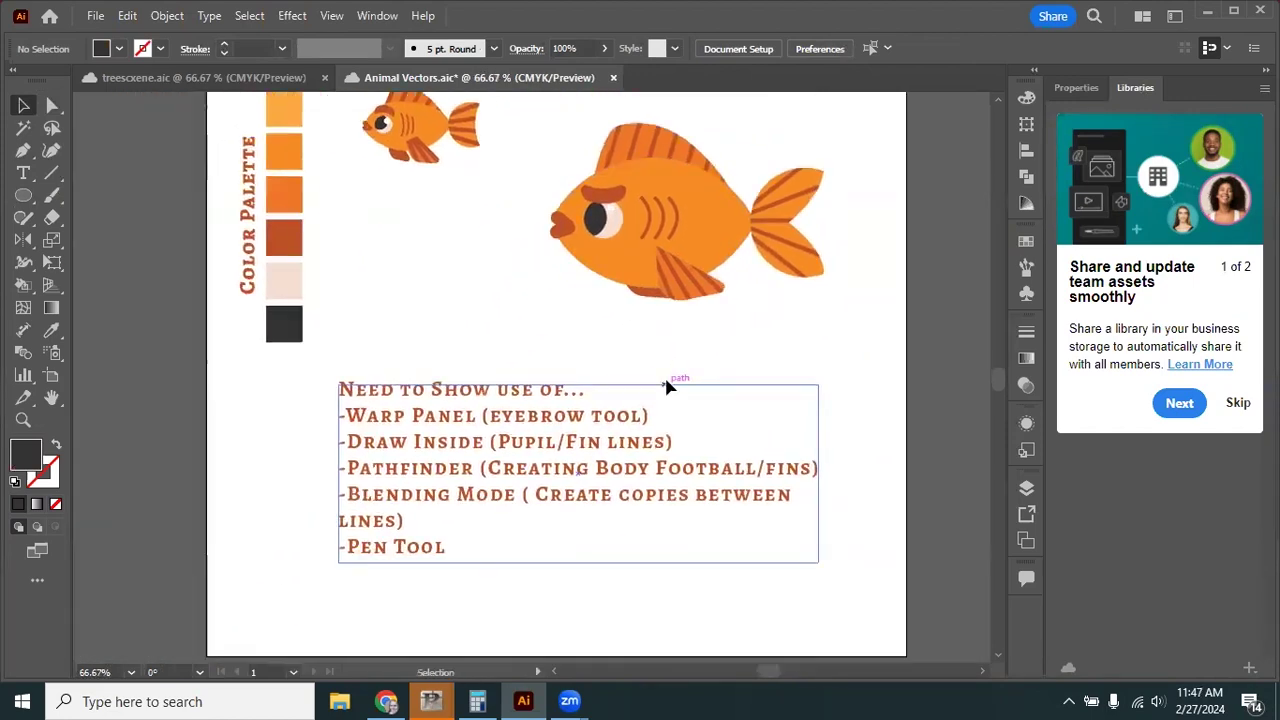
left_click(363, 422)
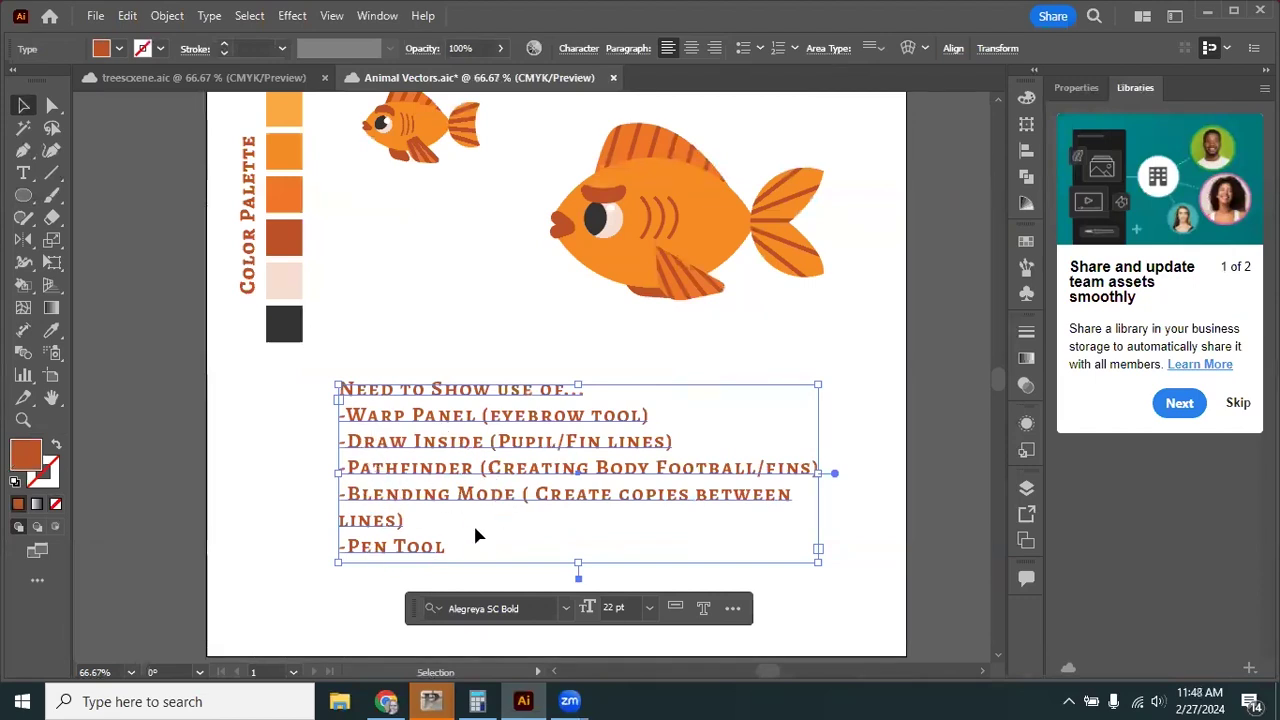
scroll(608, 358, "right", 2)
scroll(600, 370, "up", 2)
scroll(704, 215, "up", 1)
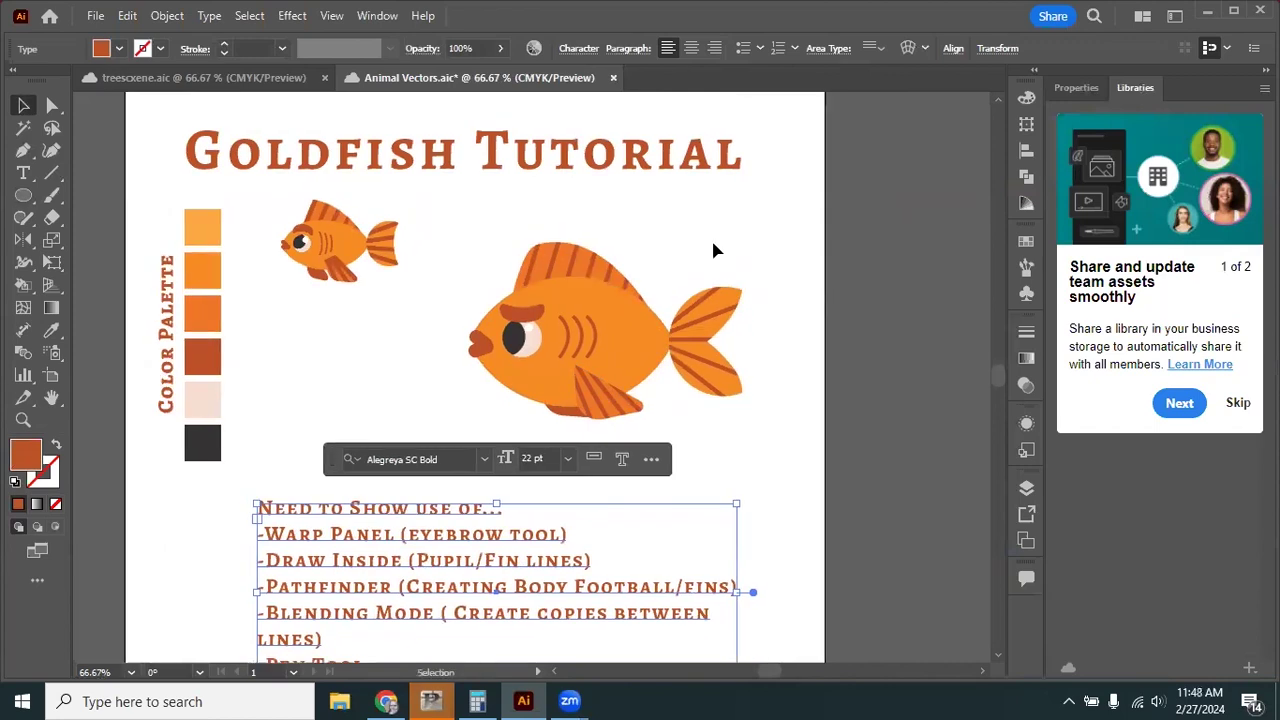